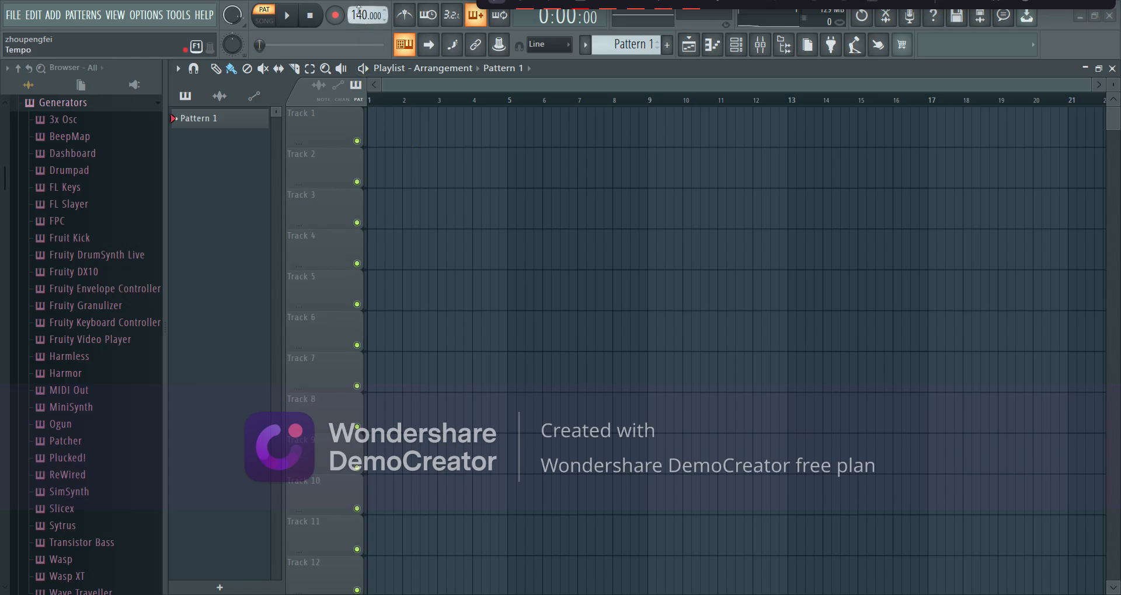
Set the project tempo to 167 BPM.
click(358, 15)
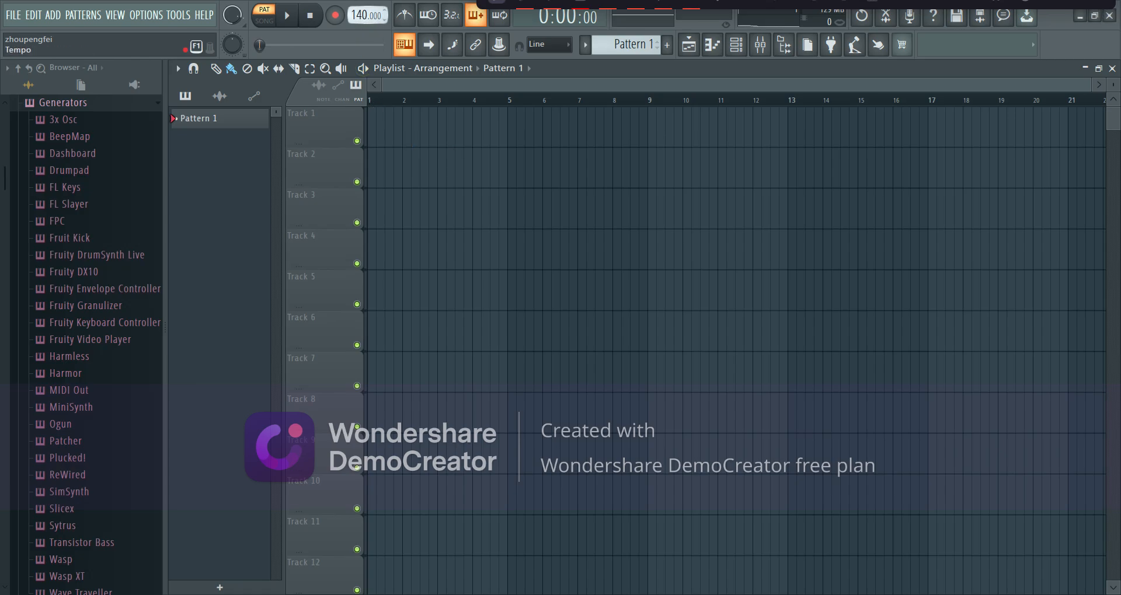
drag(358, 16, 358, 55)
drag(357, 48, 357, 45)
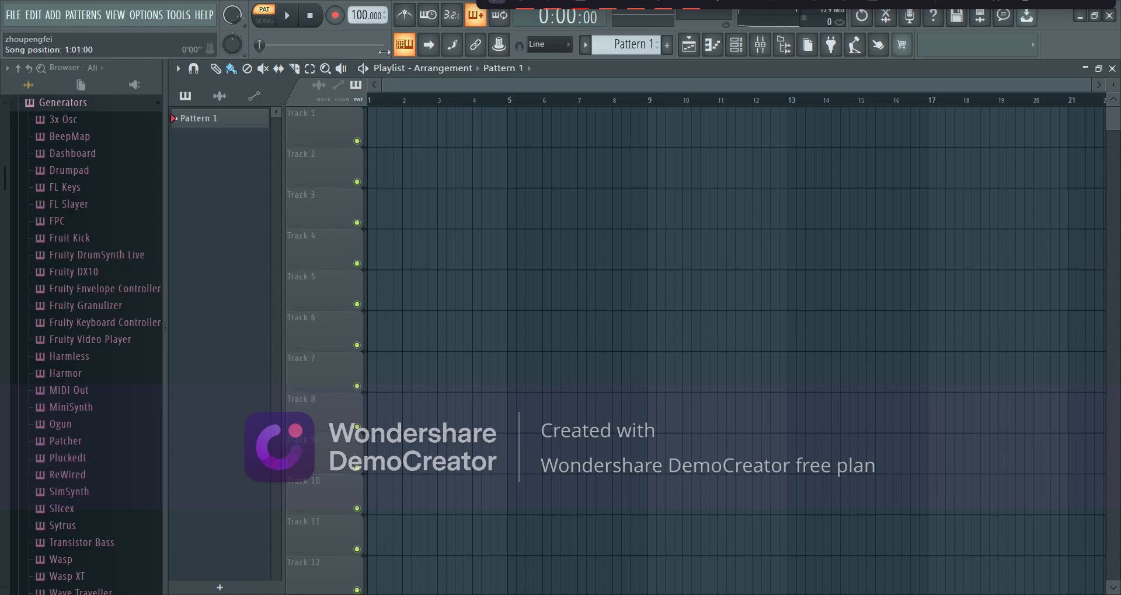
drag(357, 15, 358, 4)
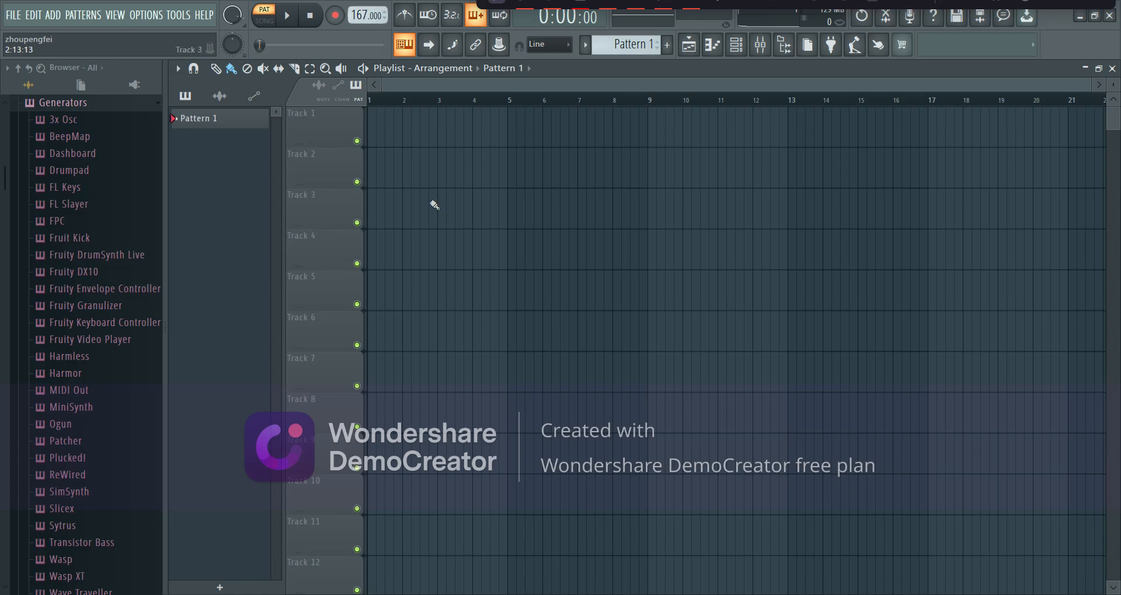
Place the Cymatics - Cobra Kick 1 - C sample from the Cobra pack's drum one shots at the start of Track 1.
click(93, 103)
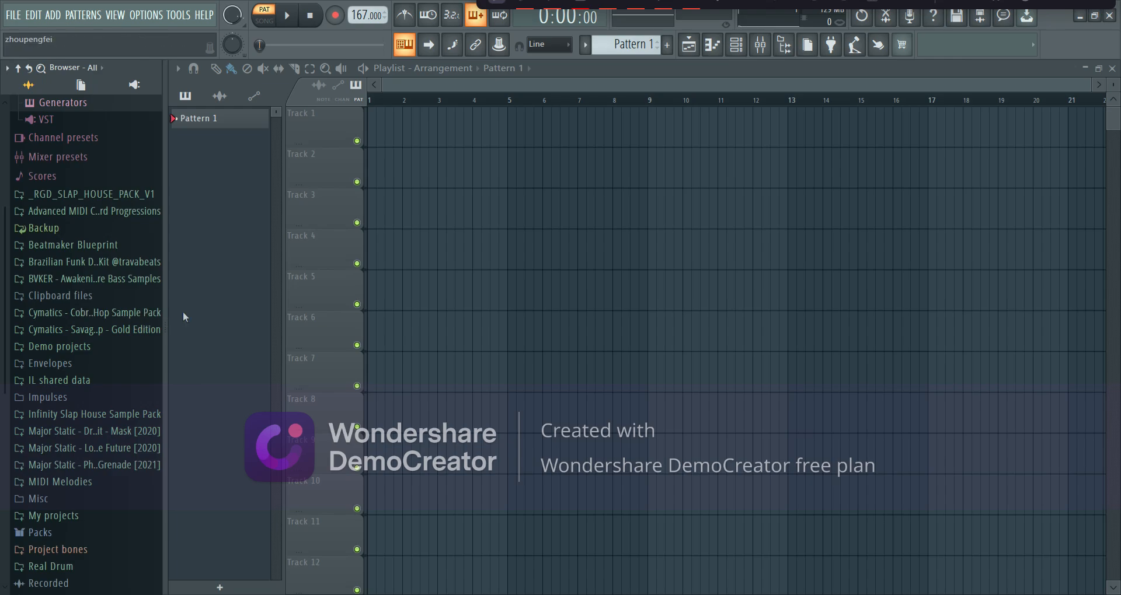
click(148, 316)
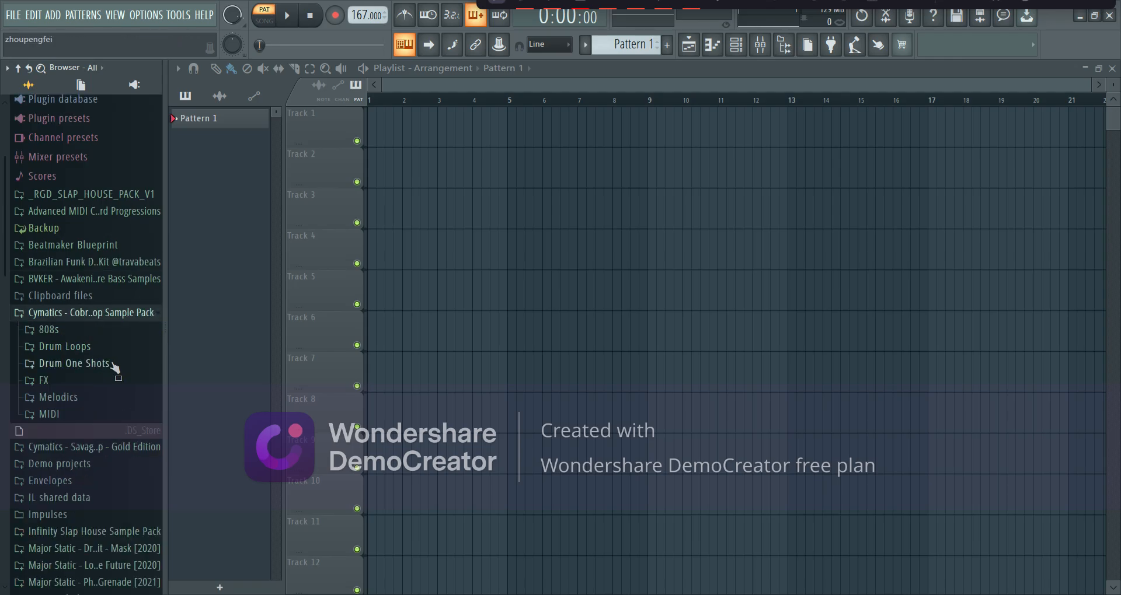
click(92, 362)
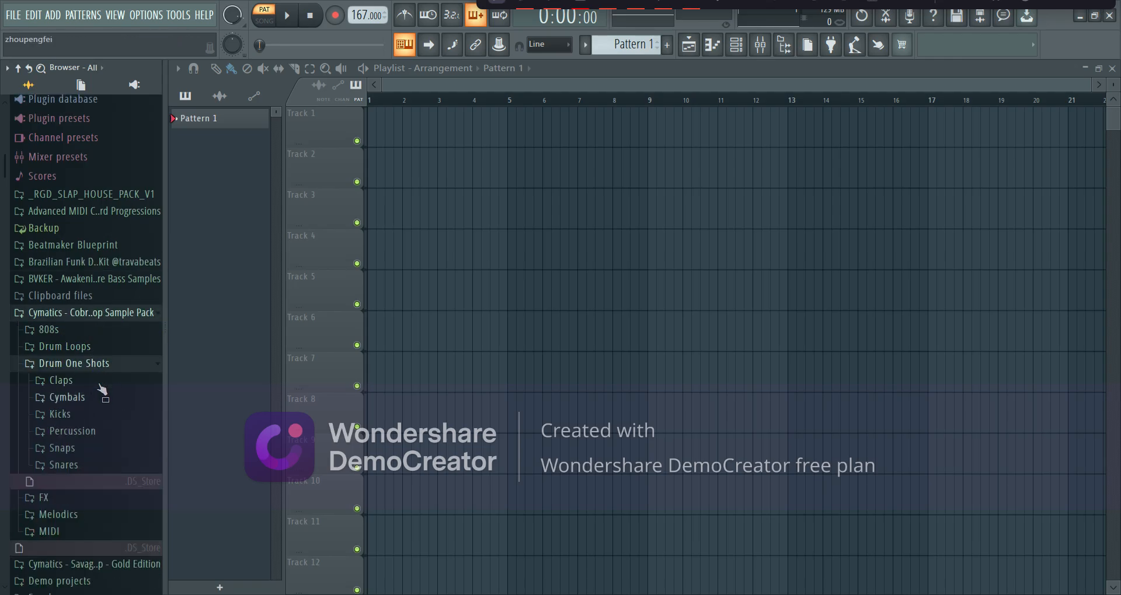
click(82, 413)
drag(131, 420, 368, 139)
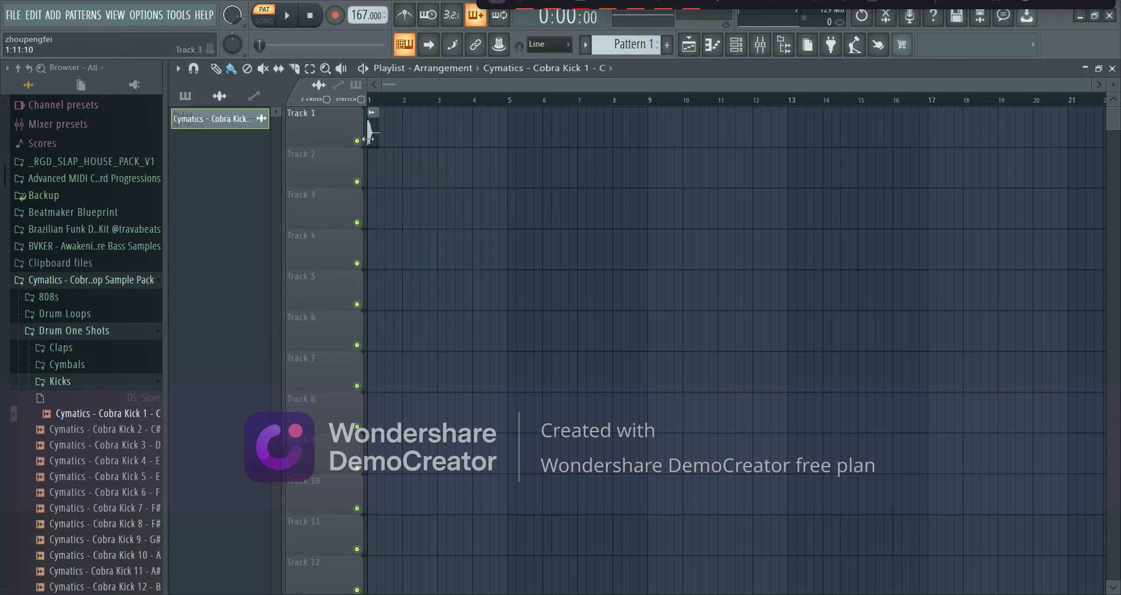
Shorten the kick clip to less than one beat and add copies on beats 2, 3 and 4 of bar 1.
ctrl+scroll(395, 267, up, 5)
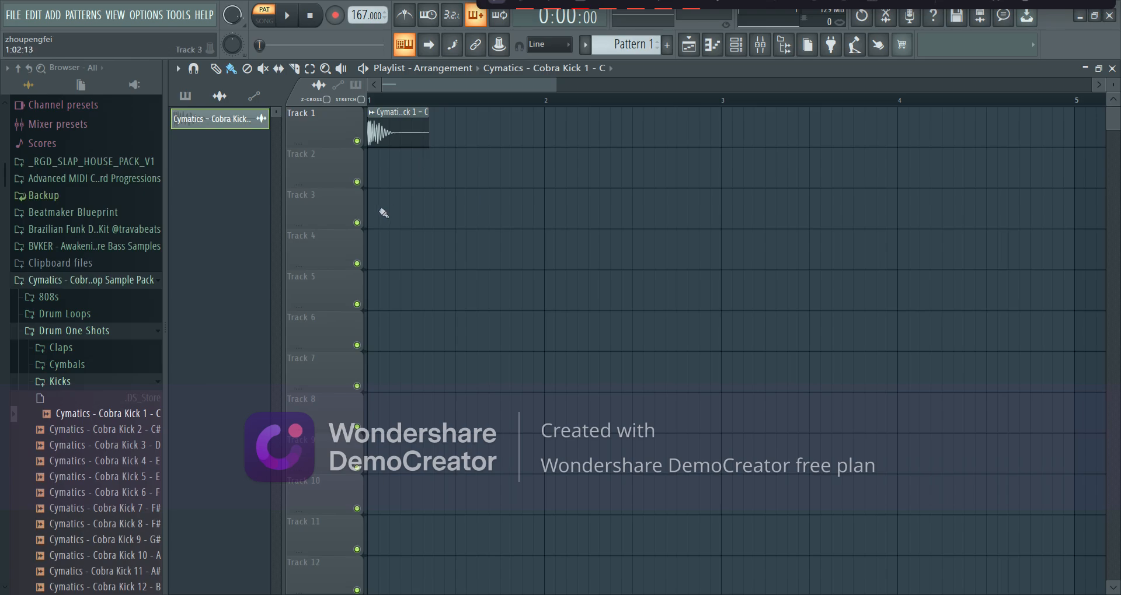
drag(429, 131, 407, 131)
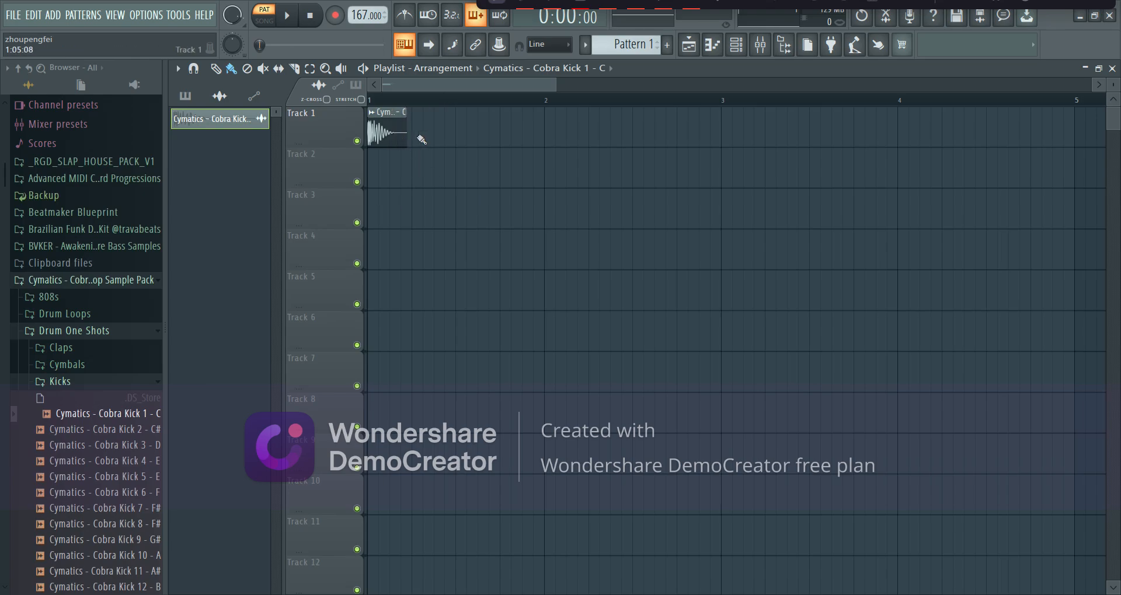
click(418, 138)
click(459, 140)
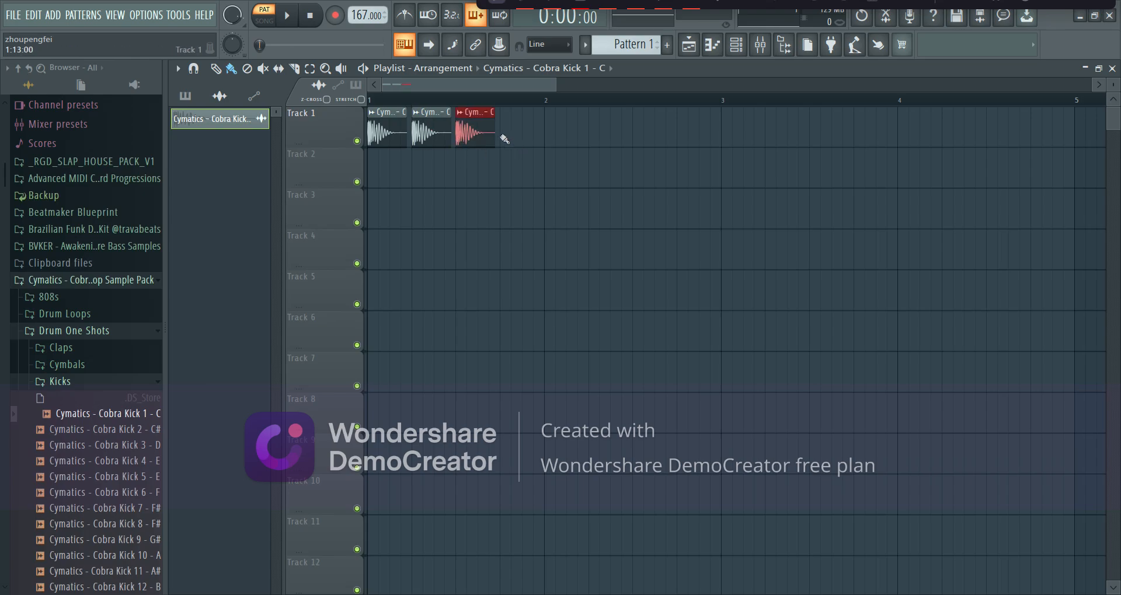
click(502, 139)
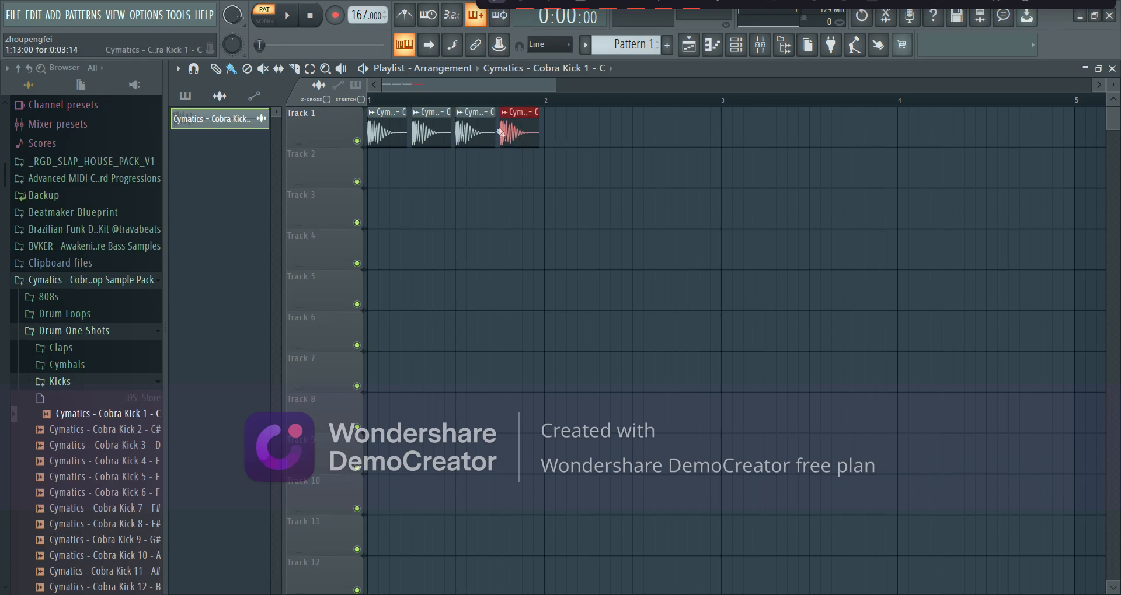
Turn on the metronome and play the kick pattern in song mode.
click(410, 22)
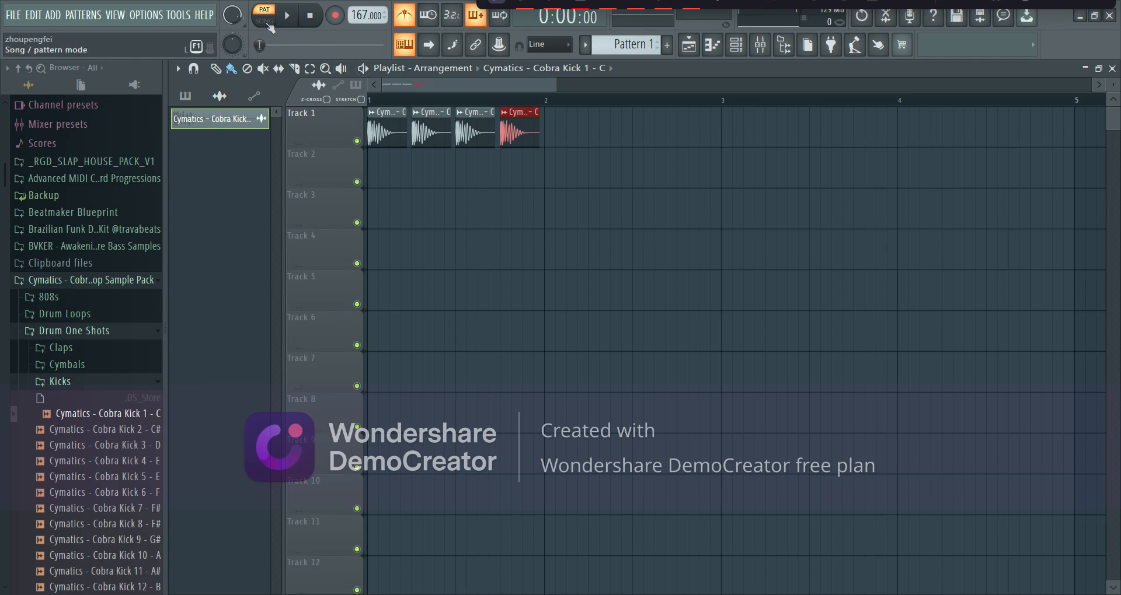
click(264, 21)
key(space)
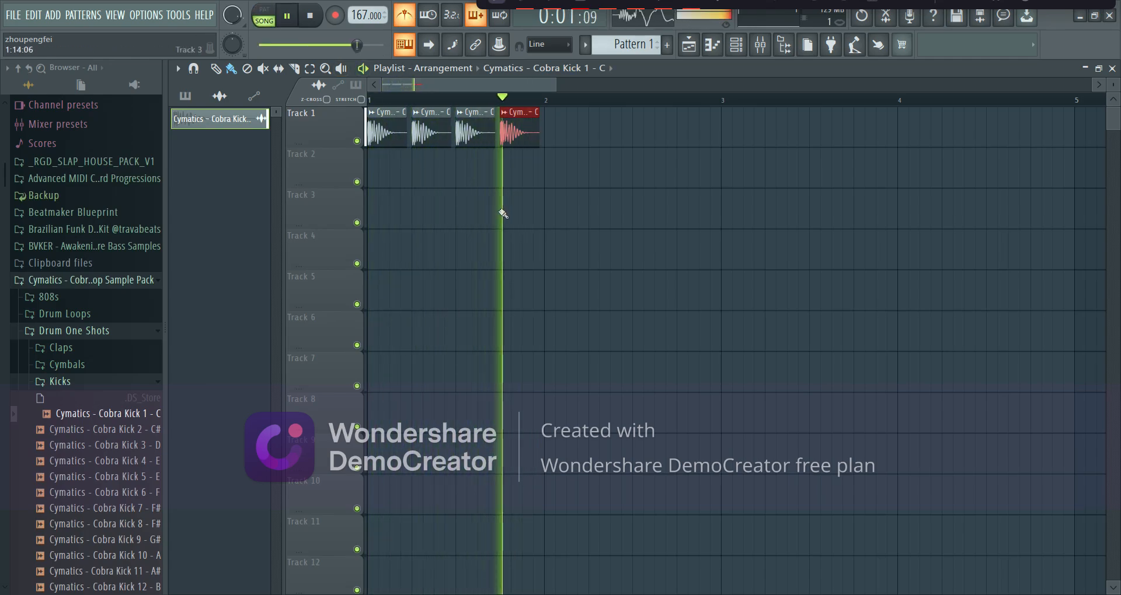
key(space)
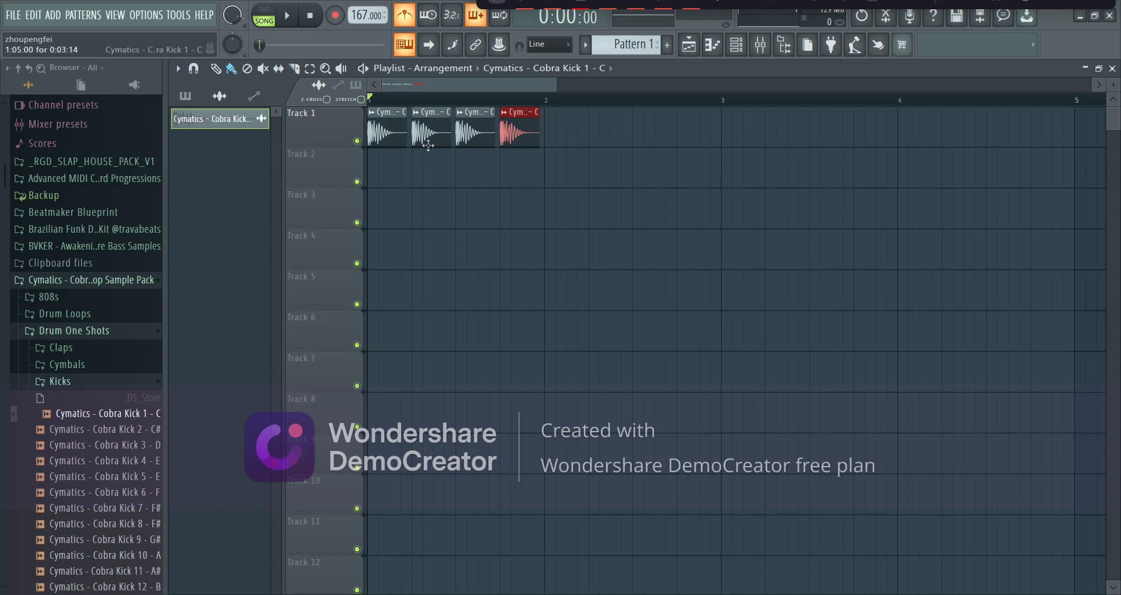
Place the Cymatics - Cobra Snap 2 sample on beats 2 and 4 of bar 1 on Track 2.
click(129, 381)
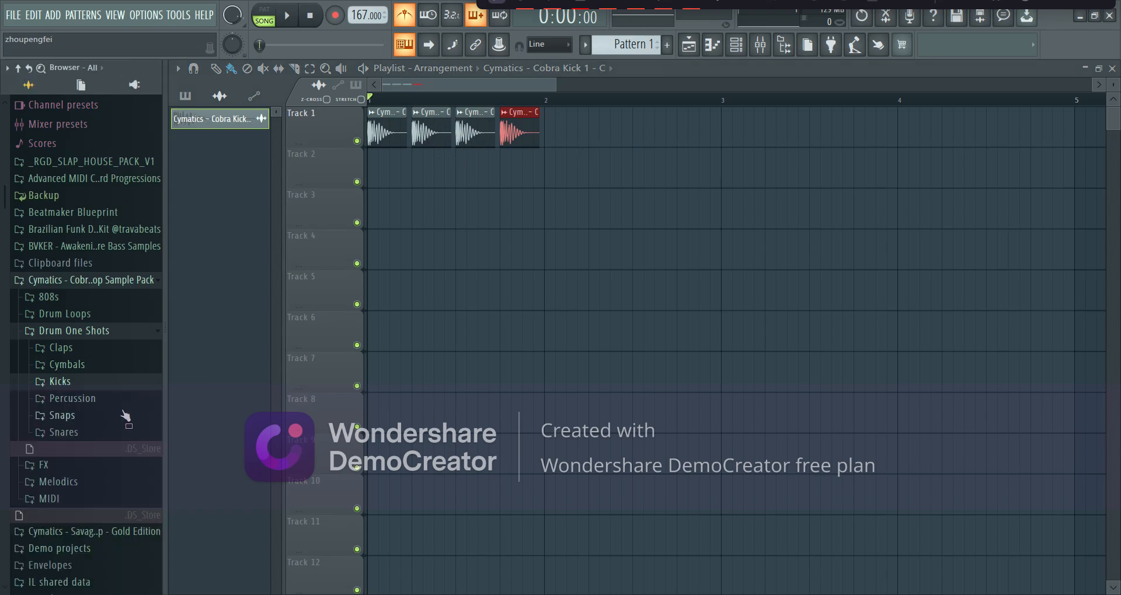
click(96, 416)
click(97, 448)
drag(96, 447, 436, 170)
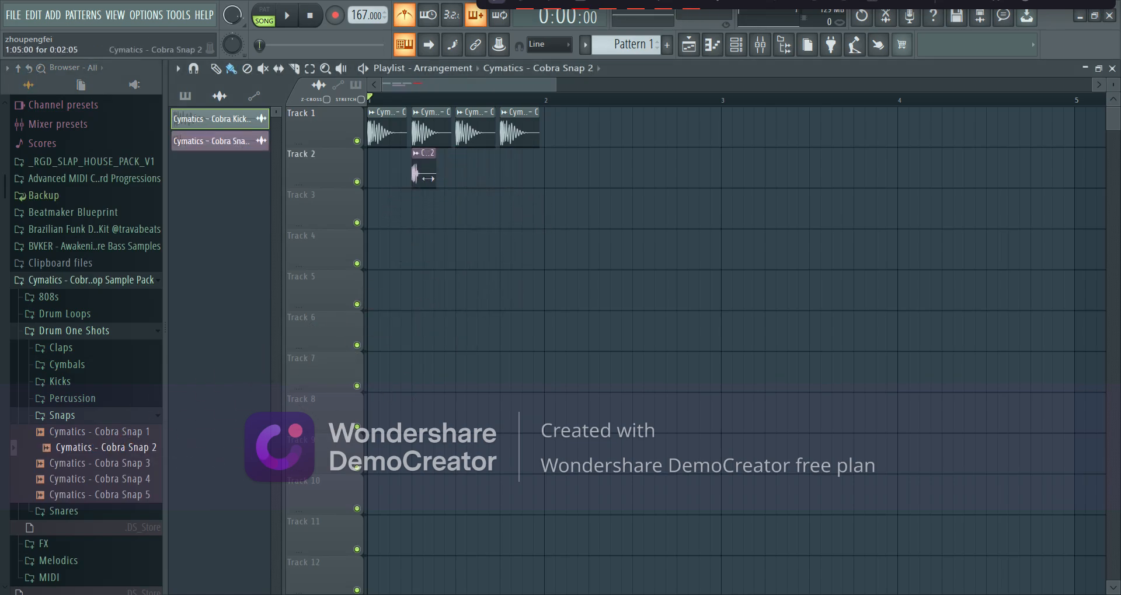
click(506, 171)
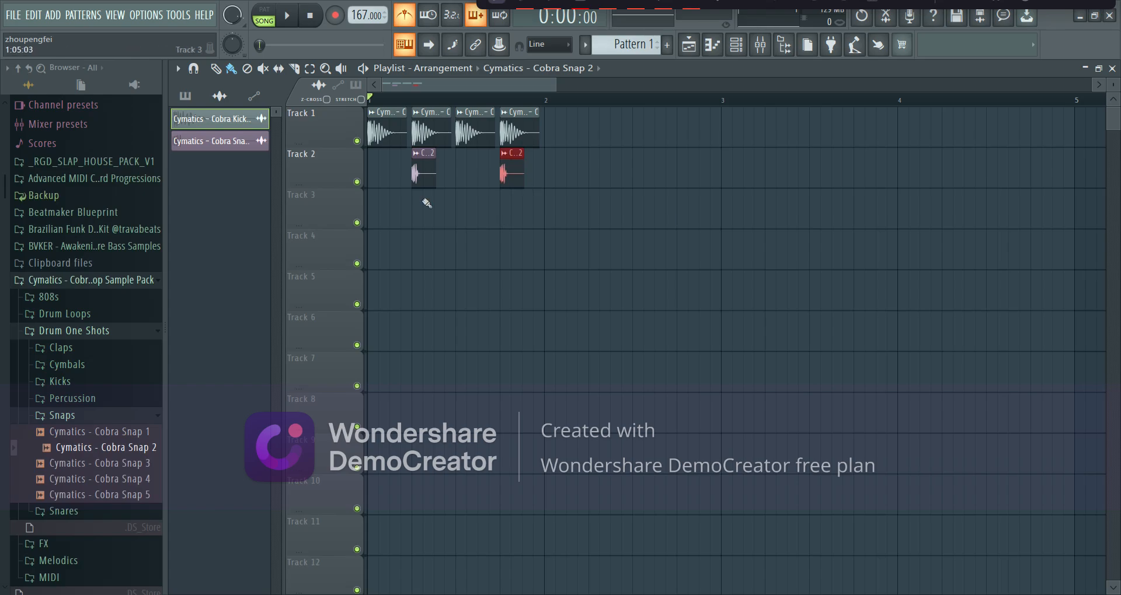
Lower the project tempo to 129 BPM and play the beat with bar 1 selected as the loop range.
key(space)
key(space)
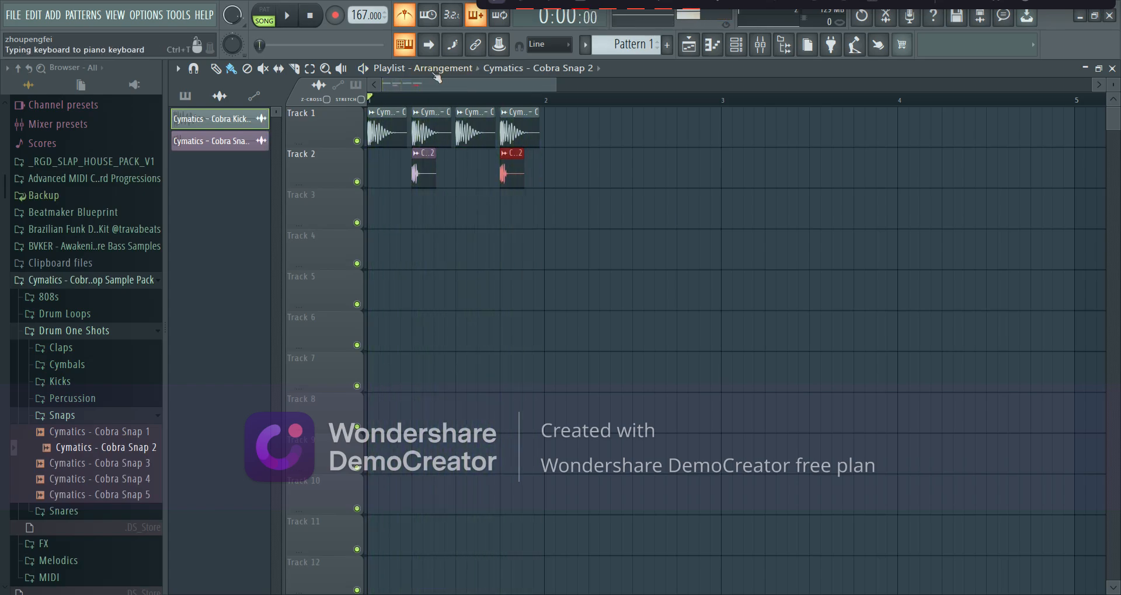
drag(363, 15, 363, 37)
key(space)
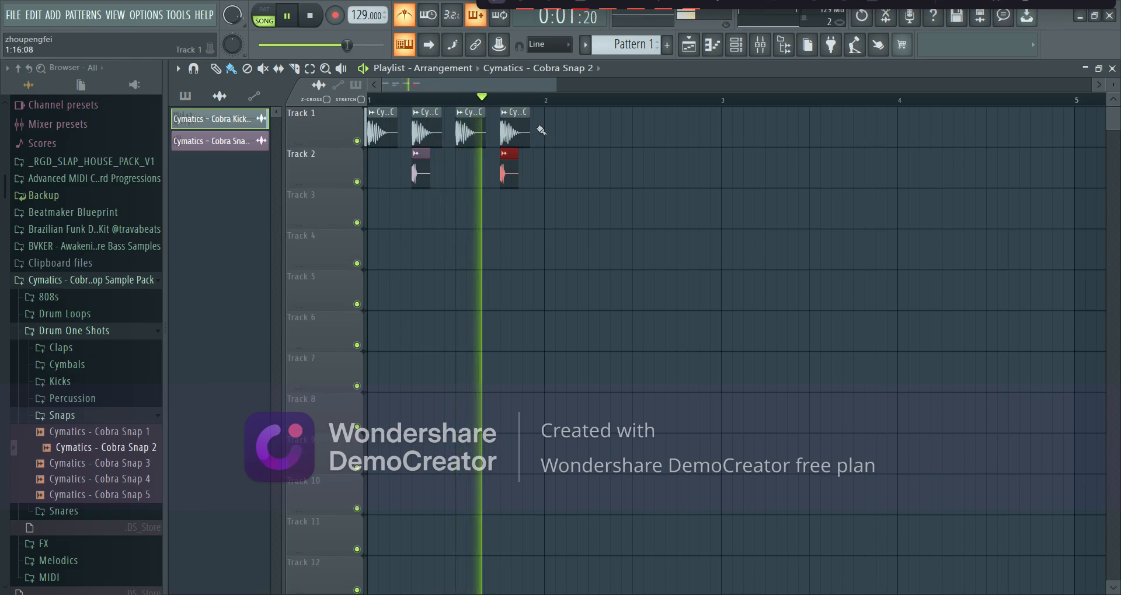
drag(541, 129, 411, 153)
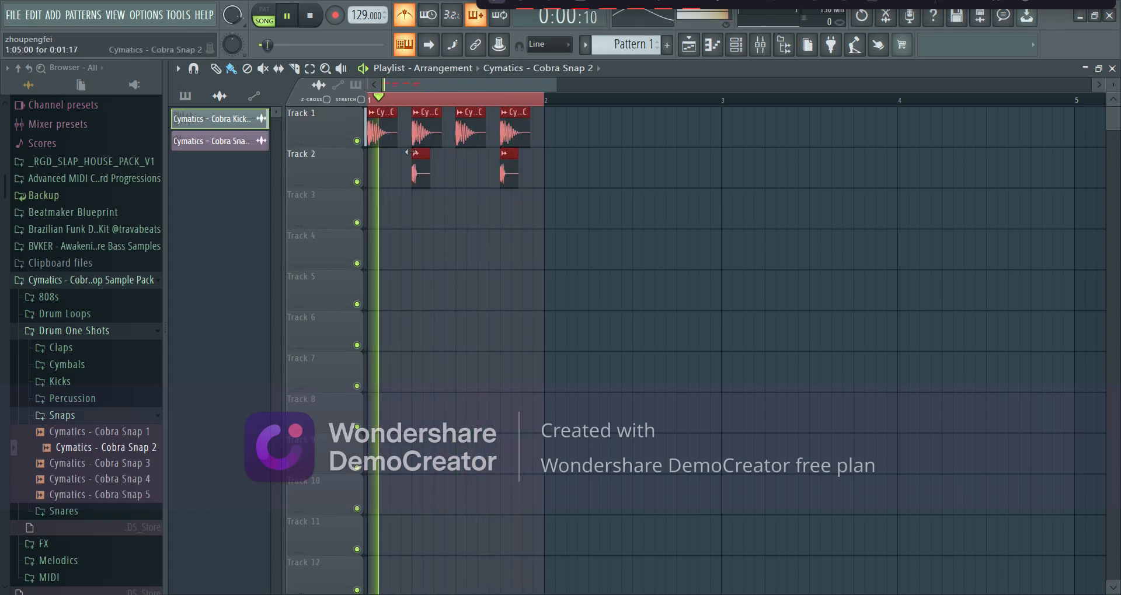
key(space)
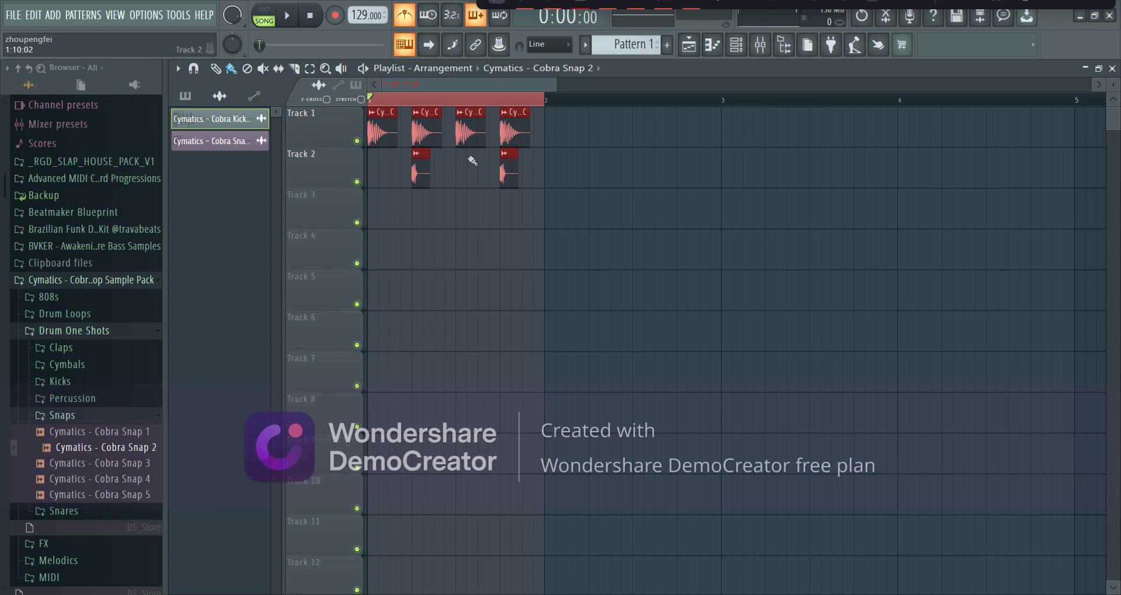
Move the snap on beat 2 to beat 3 and delete the snap on beat 4.
click(463, 175)
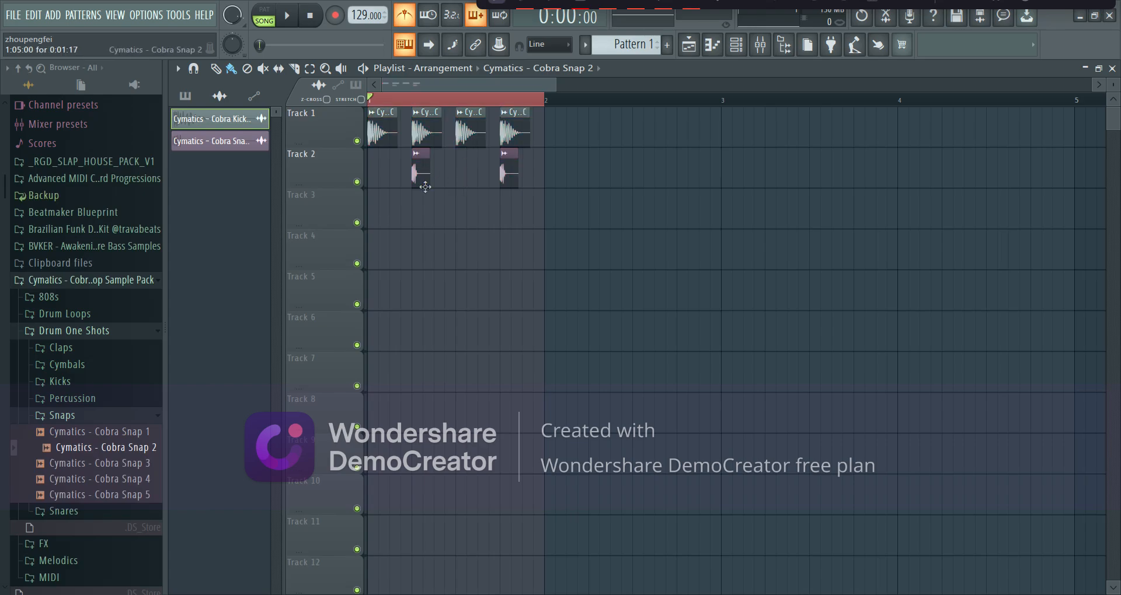
drag(422, 179, 465, 179)
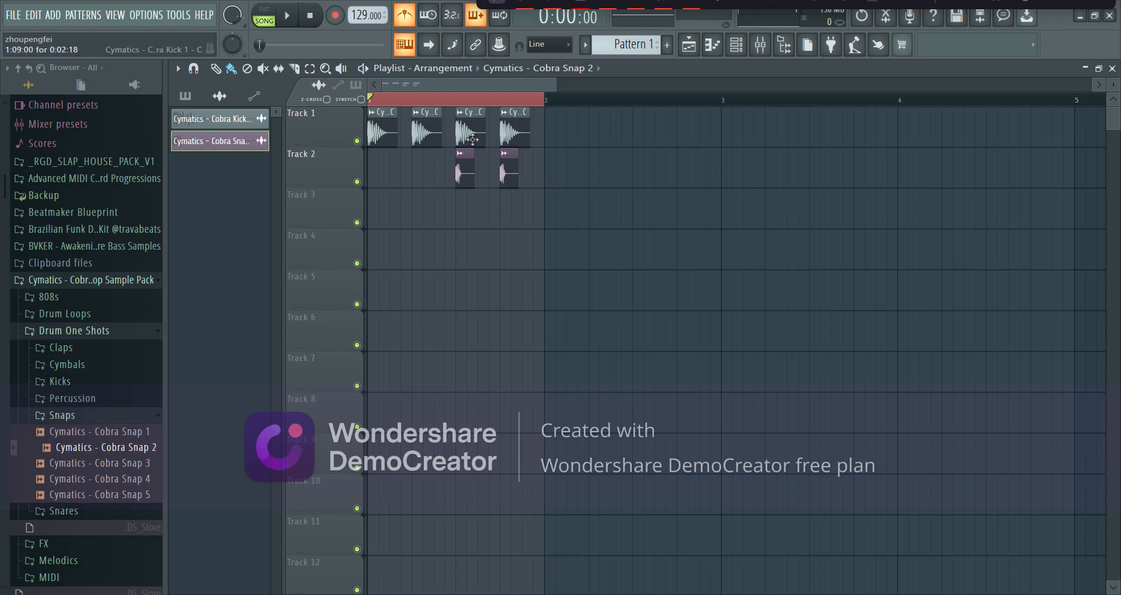
right_click(509, 174)
Delete the kicks on beats 2 and 3 of Track 1 during playback and clear the bar 1 time selection.
key(space)
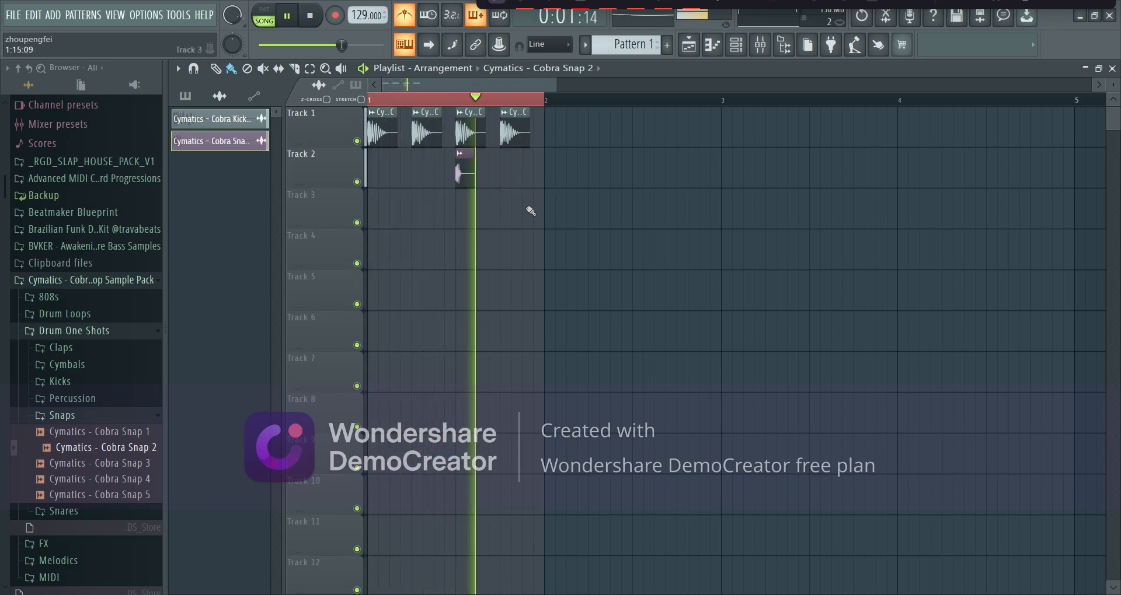
right_click(431, 138)
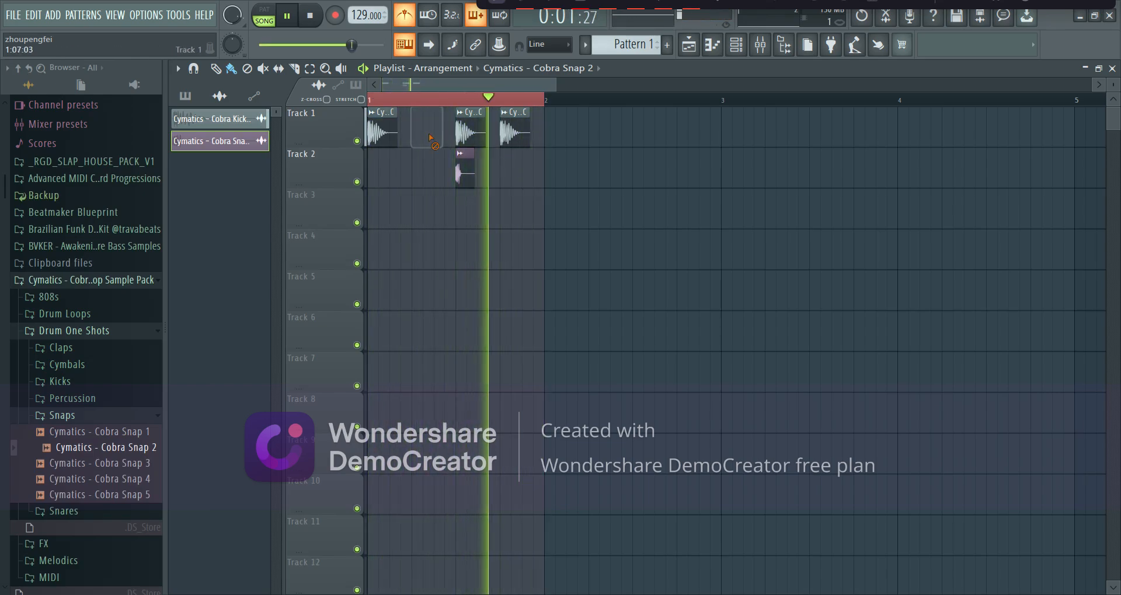
right_click(468, 133)
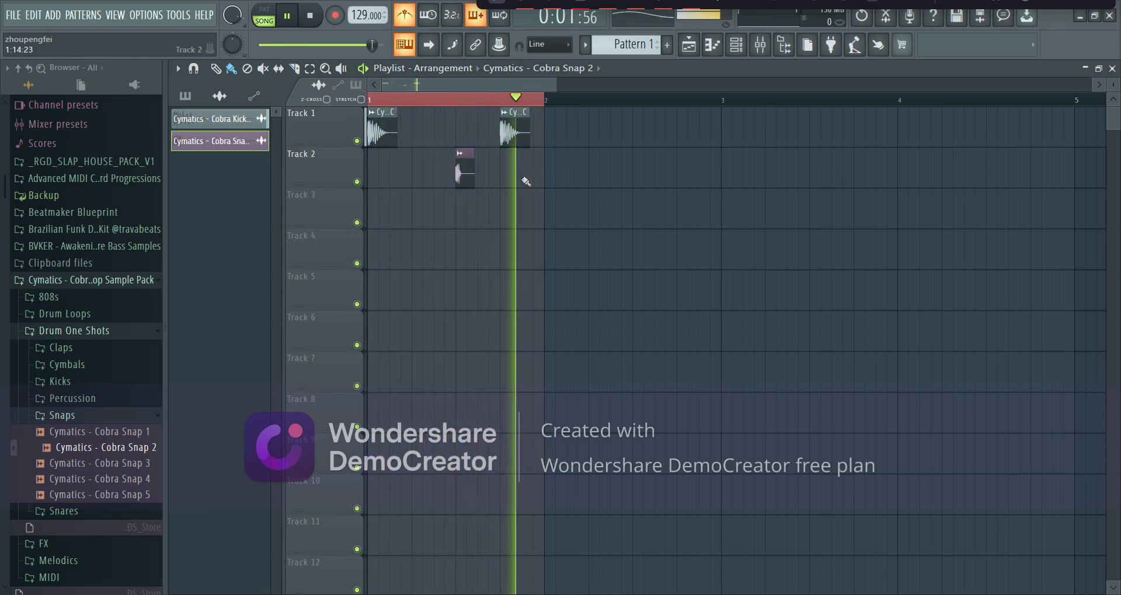
key(space)
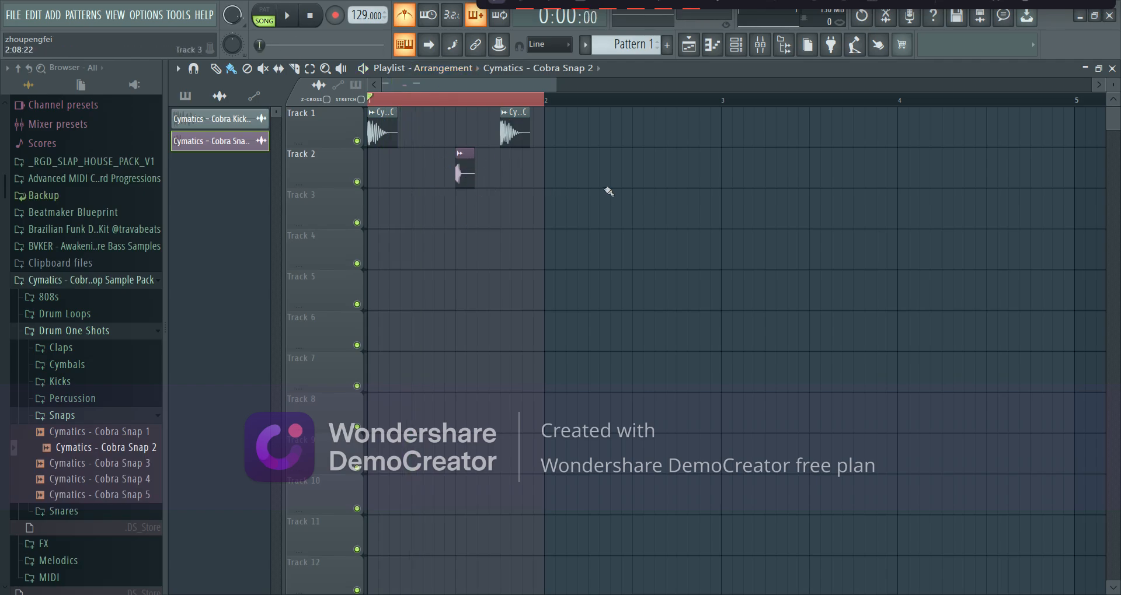
click(538, 107)
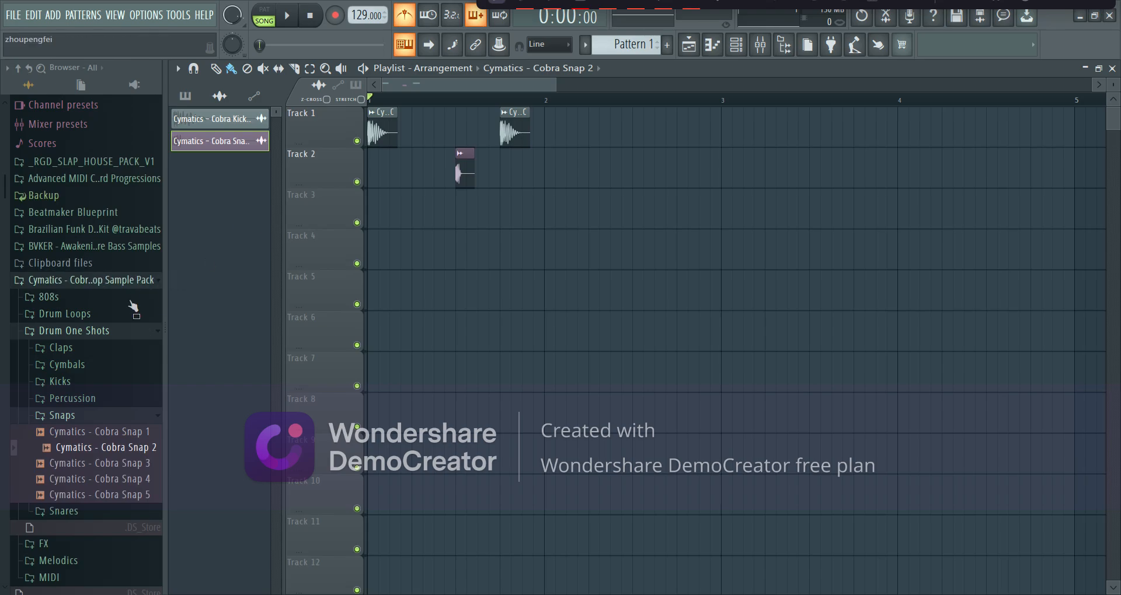
Replace the kick sample on Track 1 with Cymatics - Cobra Kick 7 - F#.
click(102, 382)
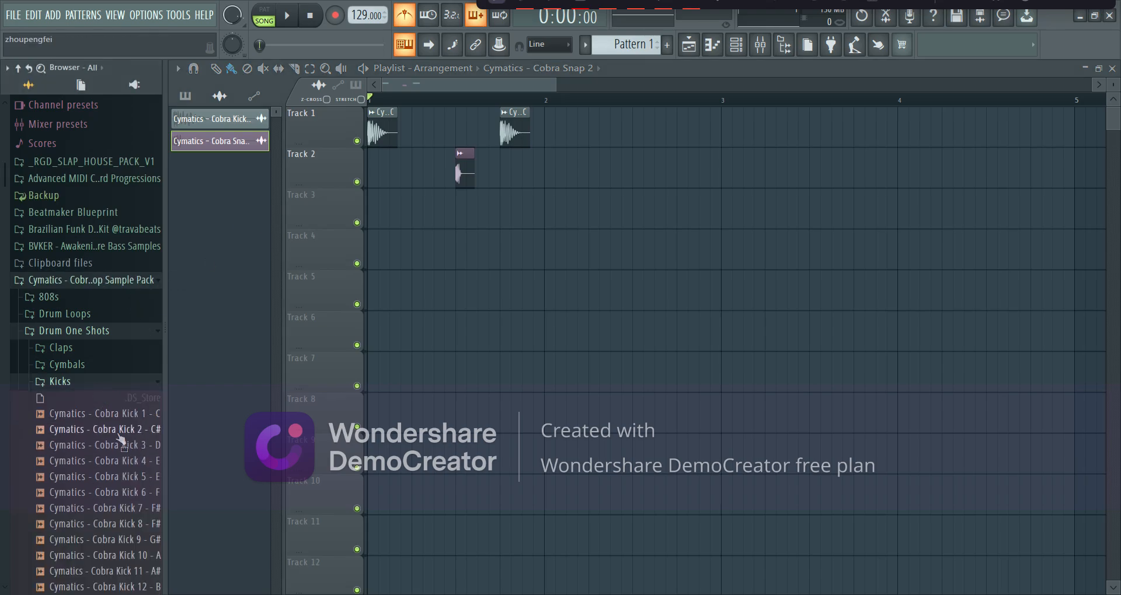
click(147, 508)
drag(136, 516, 376, 137)
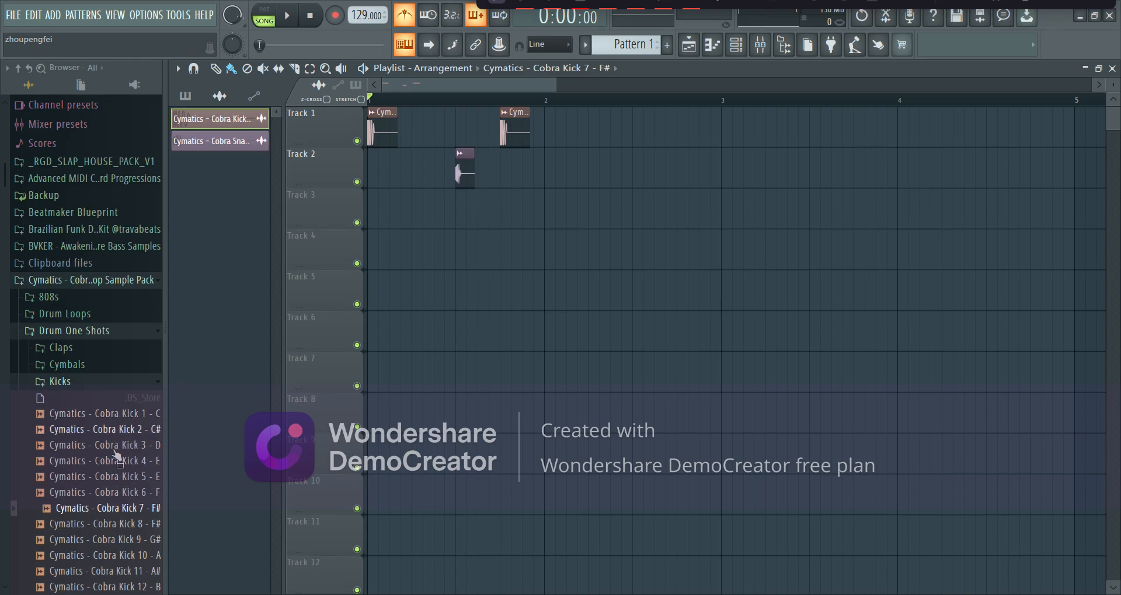
Audition samples in the Chop Snares folder of the Cymatics Cobra drum one shots, including Snares 1, 4 and 8.
click(104, 381)
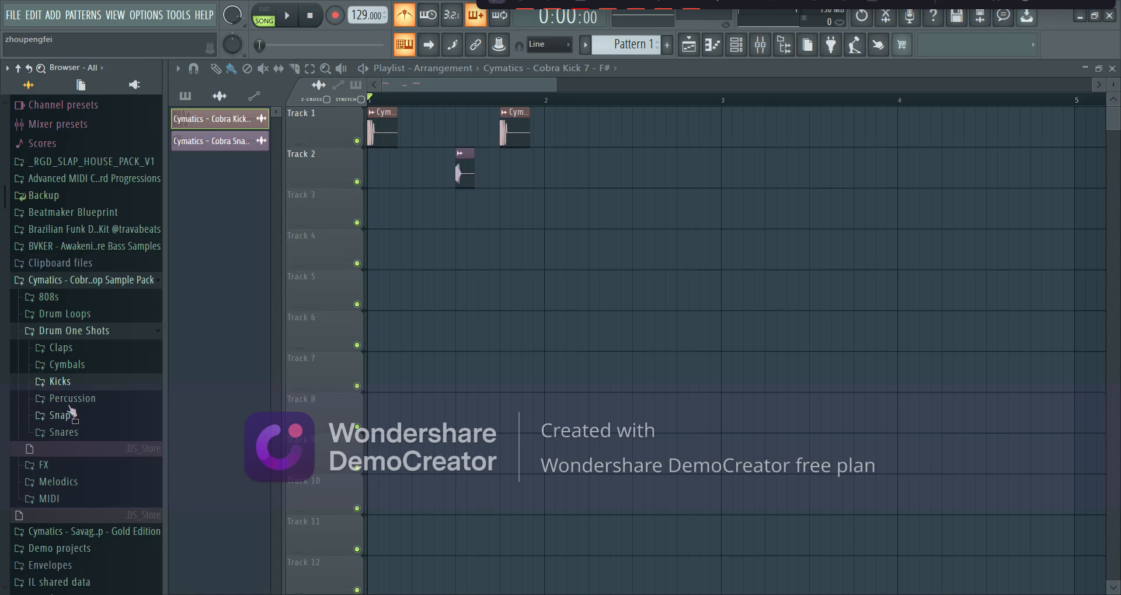
click(86, 433)
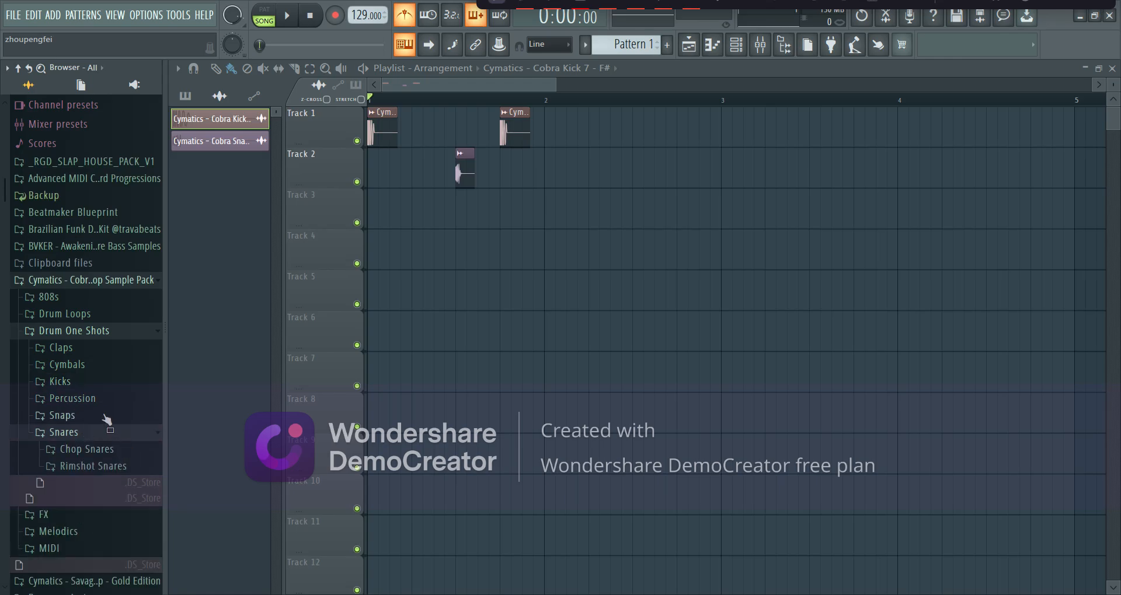
click(114, 450)
click(126, 446)
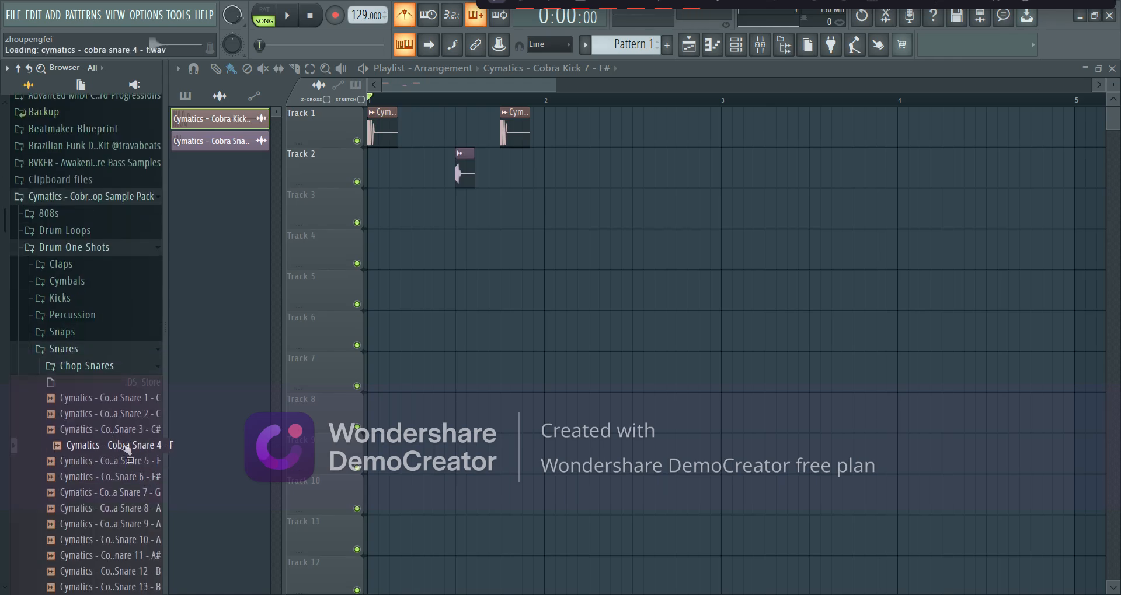
key(Up)
key(Up)
key(Up)
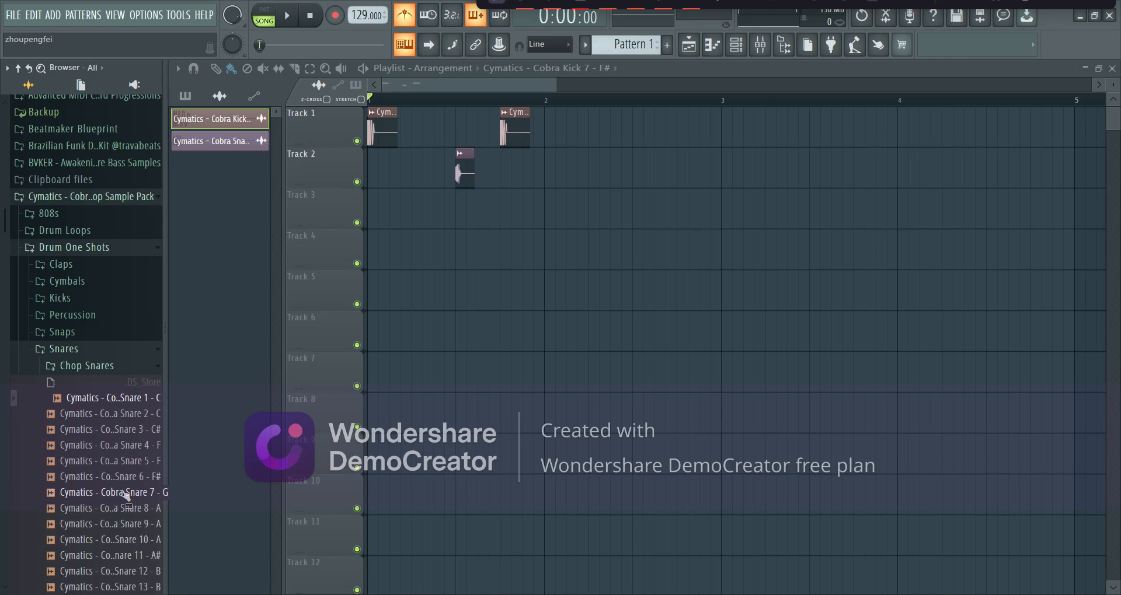
click(123, 492)
click(125, 478)
click(115, 510)
Replace the snap sample on Track 2 with Cymatics - Cobra Snare 11 - A#.
scroll(116, 512, down, 3)
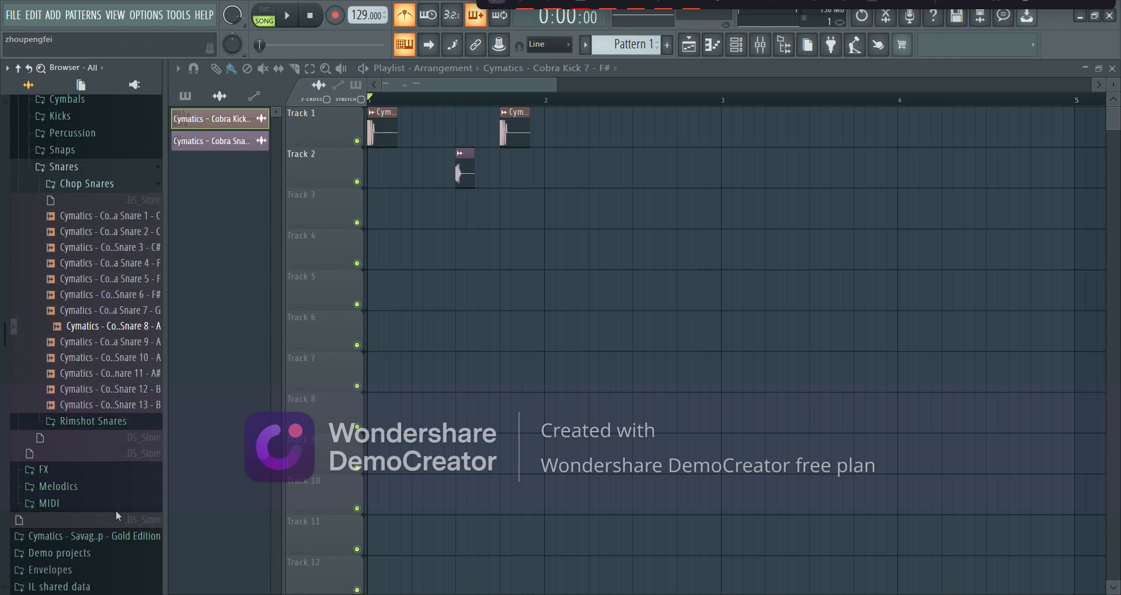
scroll(116, 517, down, 1)
click(120, 383)
click(123, 368)
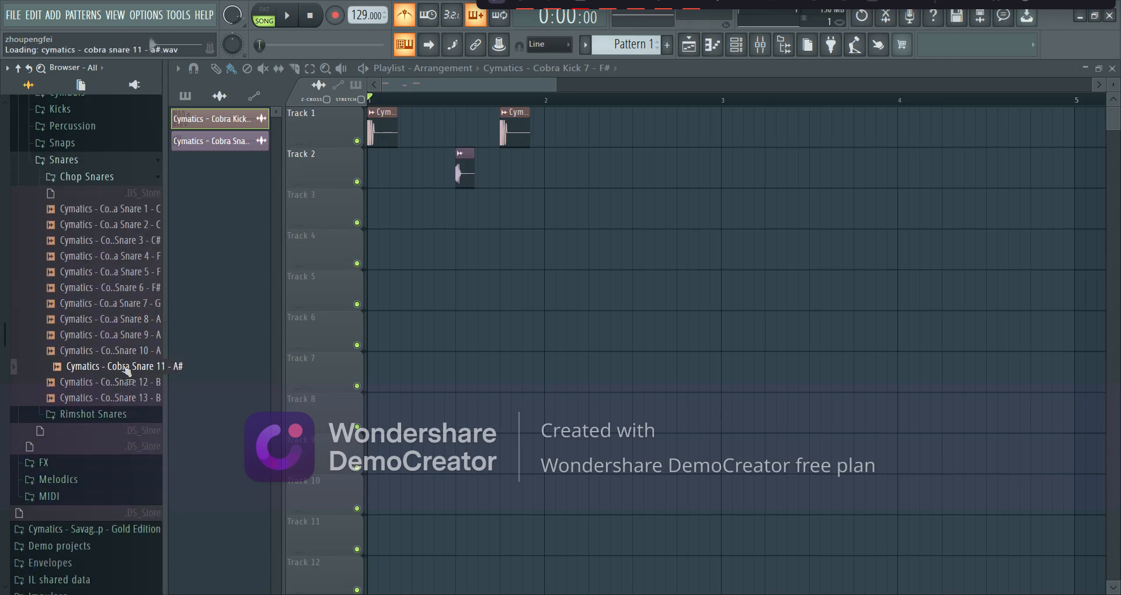
drag(127, 371, 460, 176)
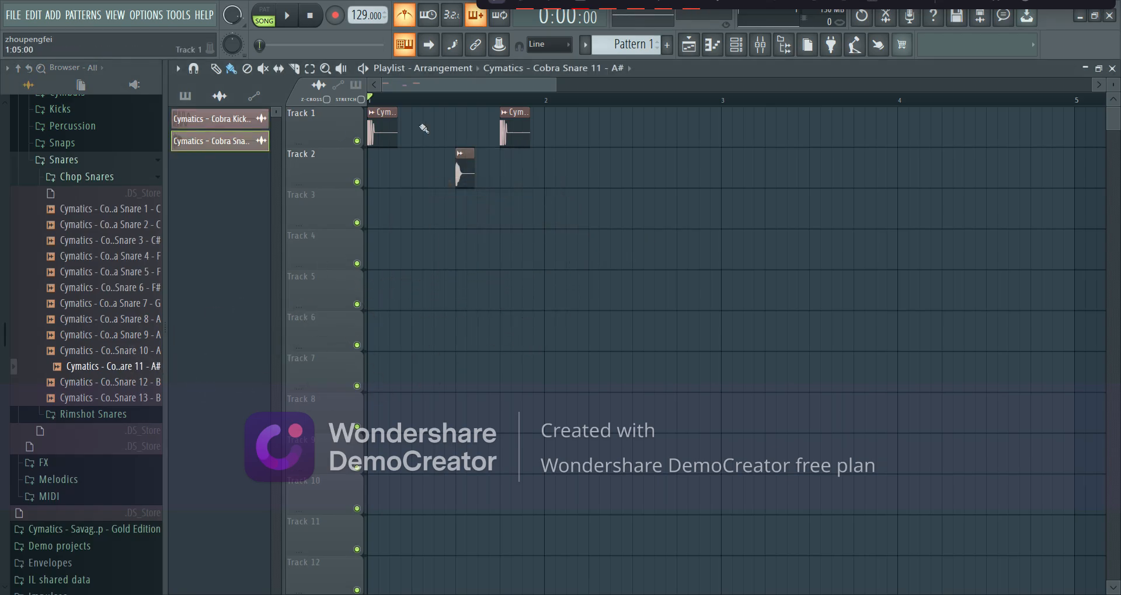
Audition the closed hi-hats in the Cymbals folder and place Cymatics - Cobra Closed Hihat 10 at the start of Track 3.
click(134, 161)
scroll(121, 268, up, 5)
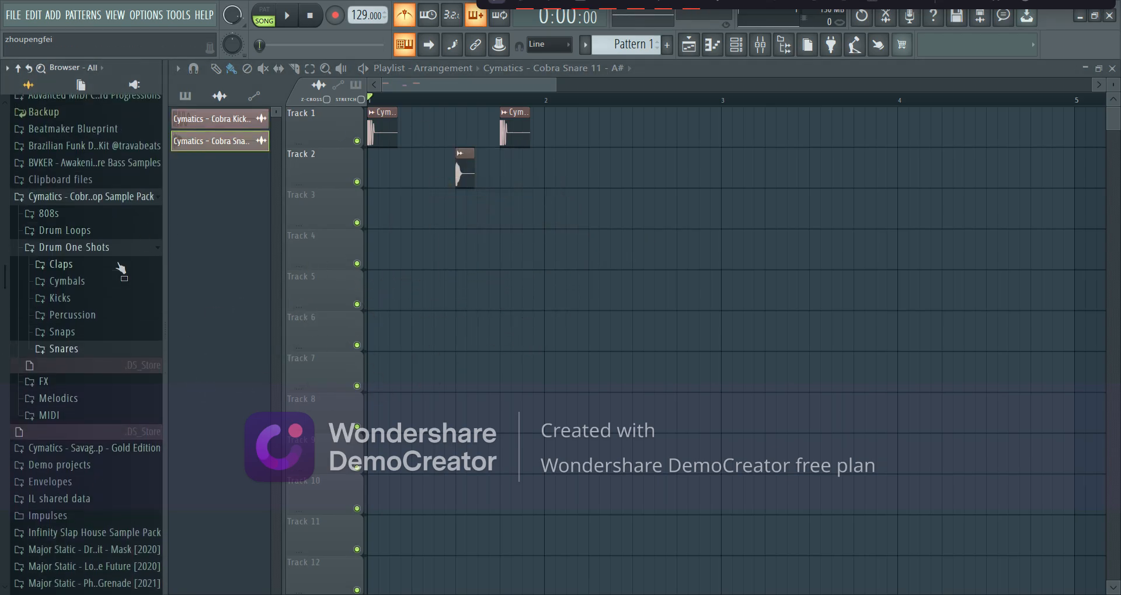
click(94, 285)
click(125, 320)
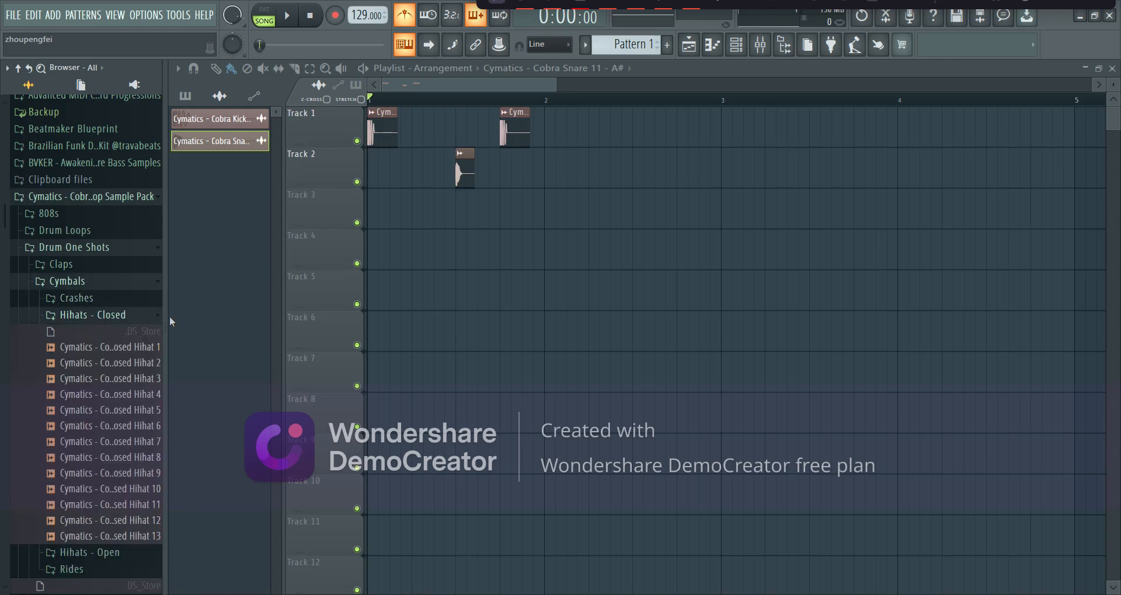
click(140, 474)
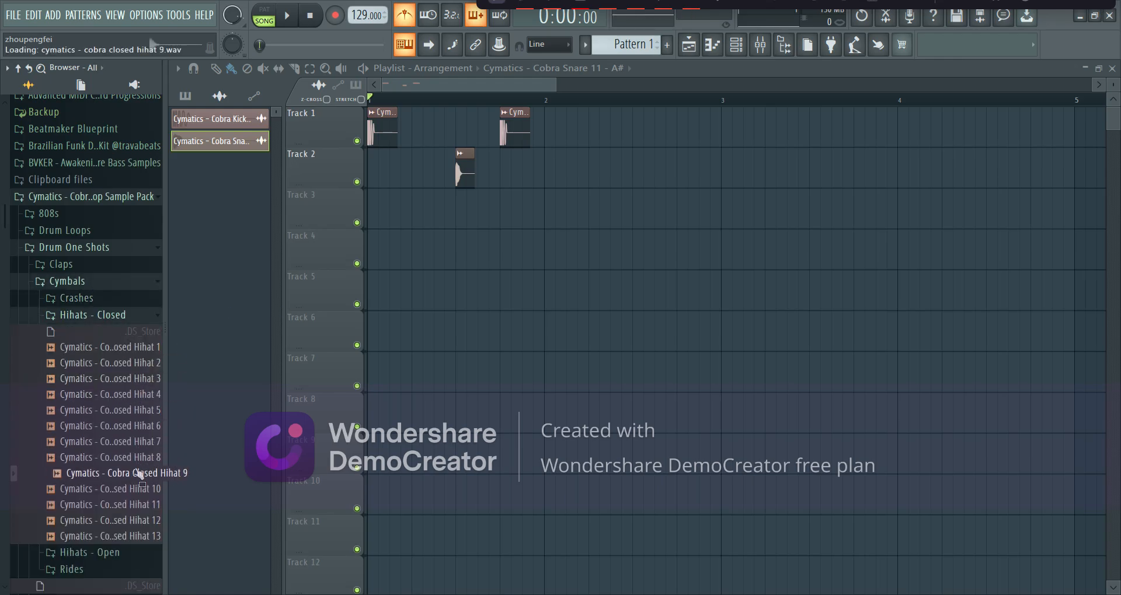
click(140, 459)
click(139, 443)
click(139, 474)
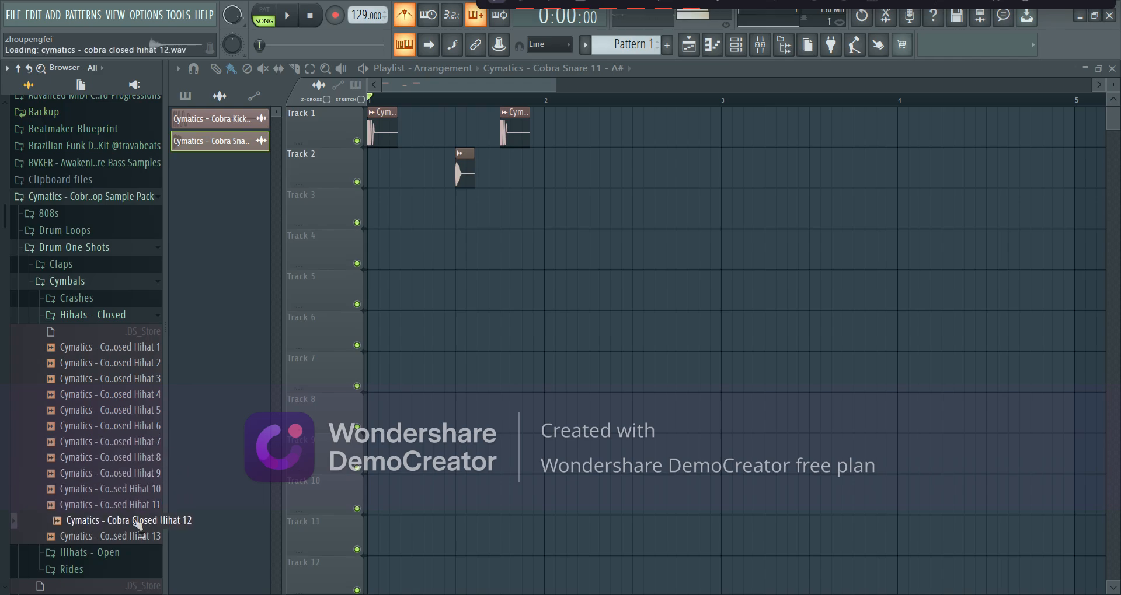
click(141, 489)
drag(140, 496, 369, 203)
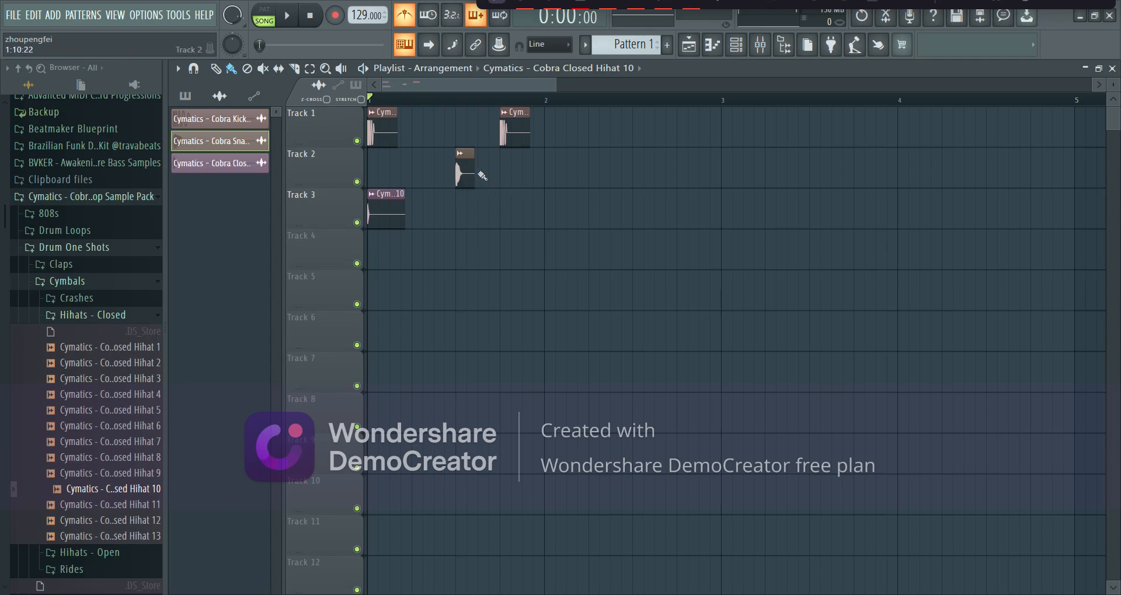
Copy the Track 2 snare to beat 3 of bars 2, 3 and 4.
drag(372, 104, 544, 102)
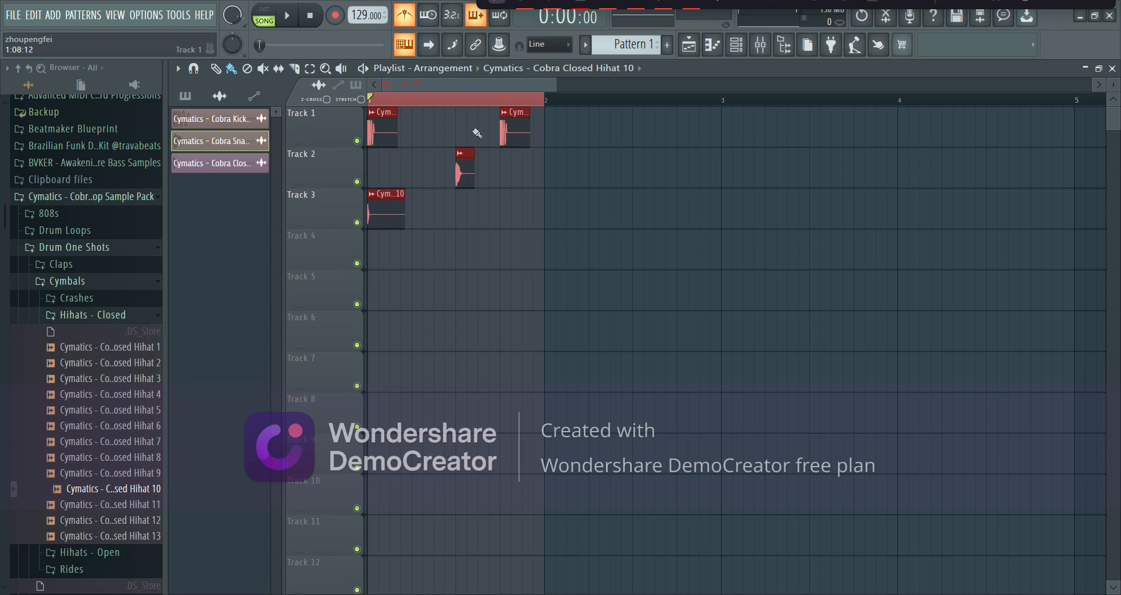
ctrl+click(555, 100)
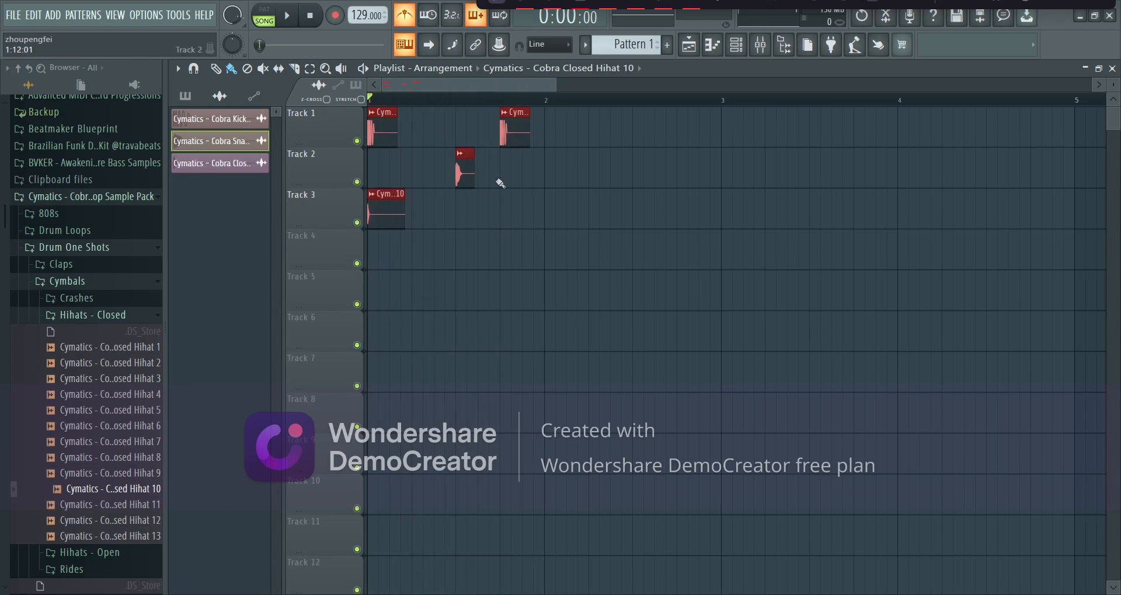
click(465, 175)
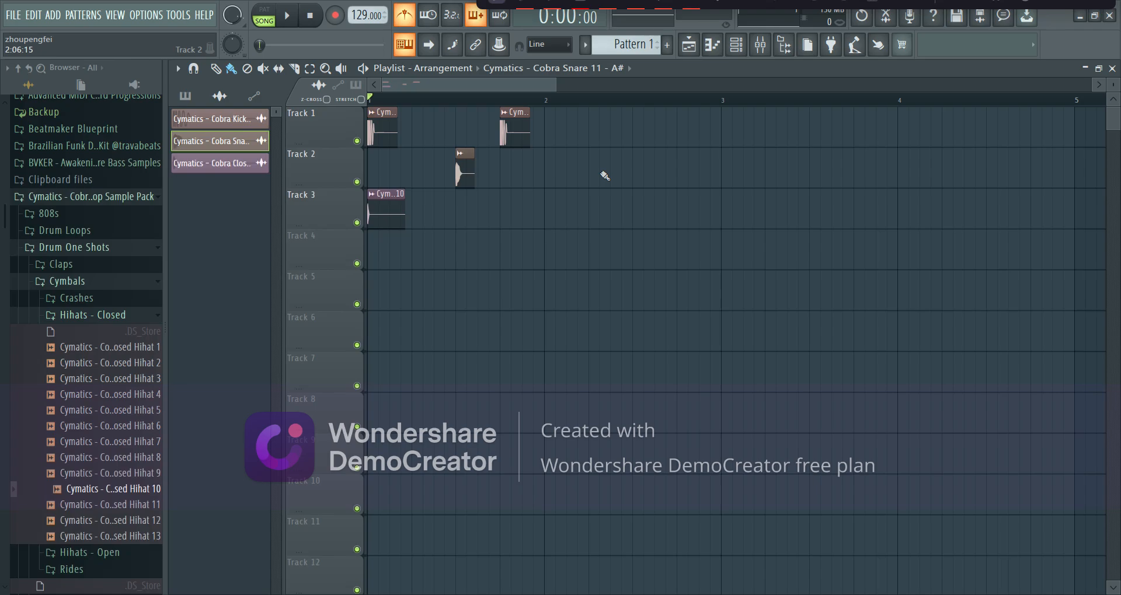
click(627, 173)
click(807, 174)
click(993, 172)
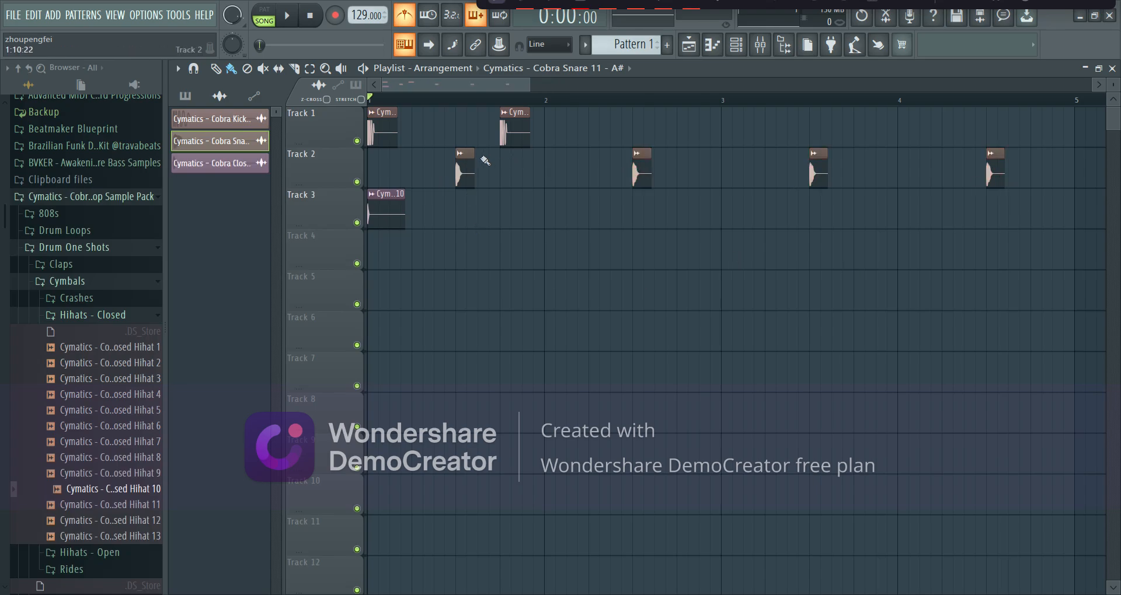
Move the second kick on Track 1 to beat 2 of bar 2 and add kicks at bar 3 beat 1 and bar 4 beat 2.
click(379, 130)
click(370, 135)
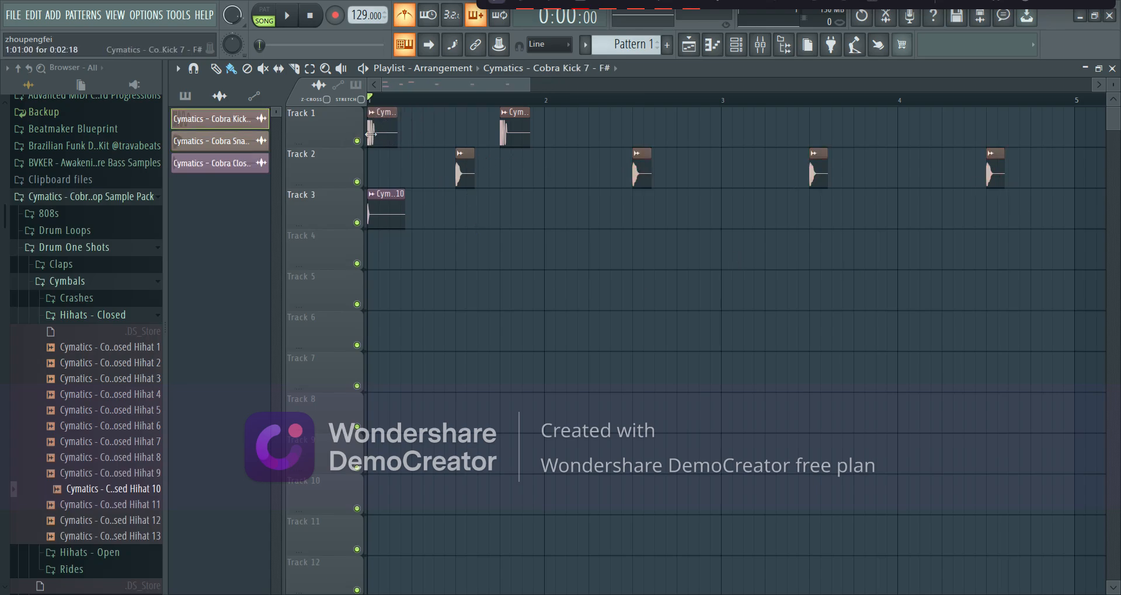
drag(515, 130, 560, 132)
click(727, 137)
click(899, 134)
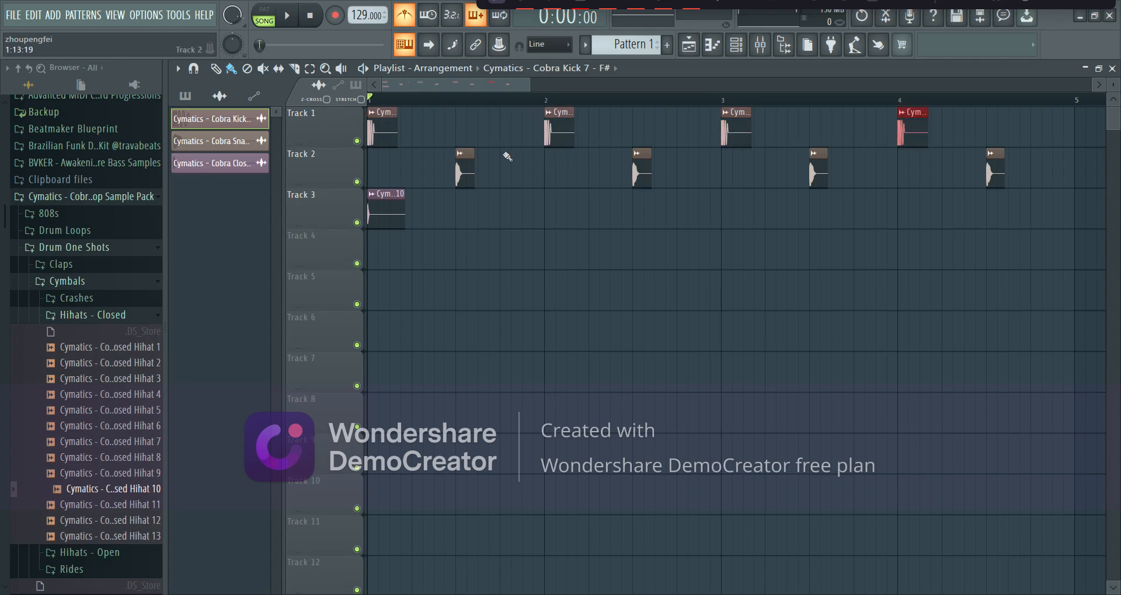
drag(551, 134, 593, 135)
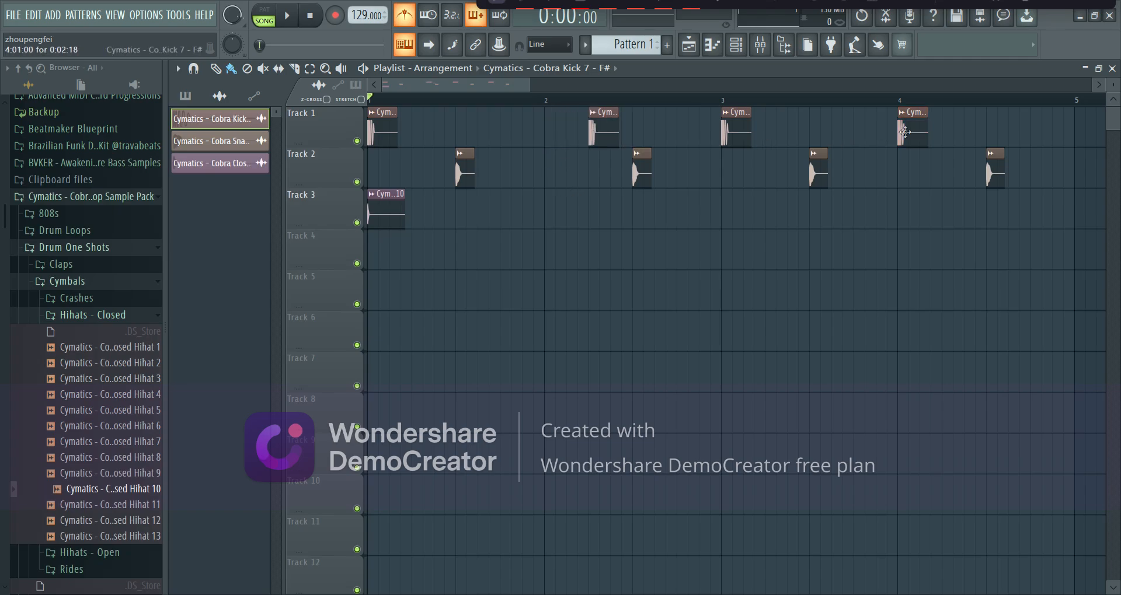
drag(908, 133, 952, 133)
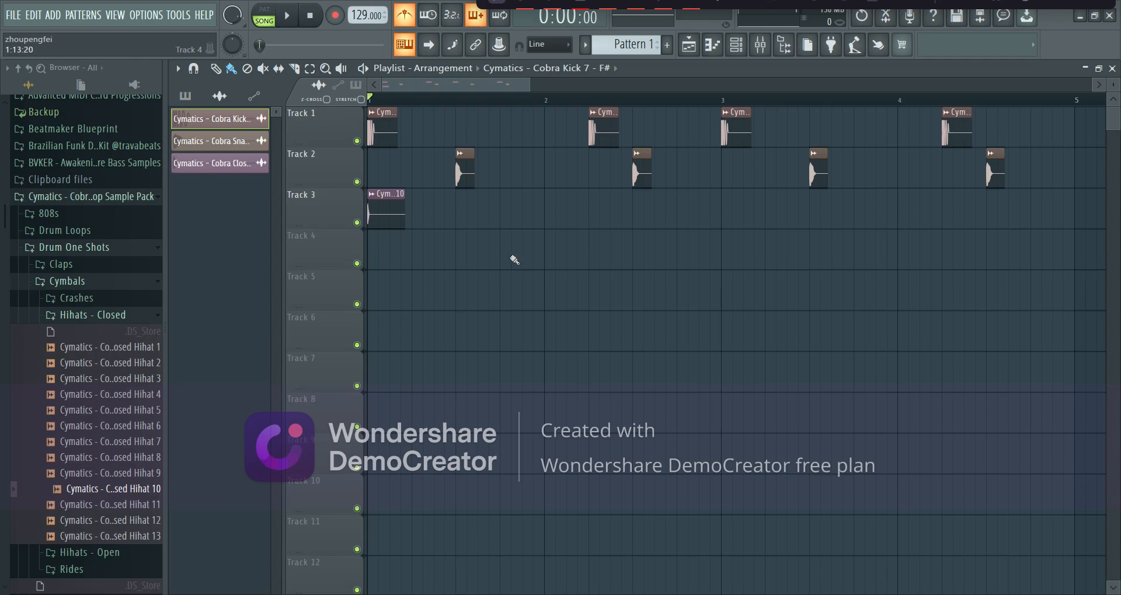
Mute Track 3 and play the kick and snare pattern.
click(356, 223)
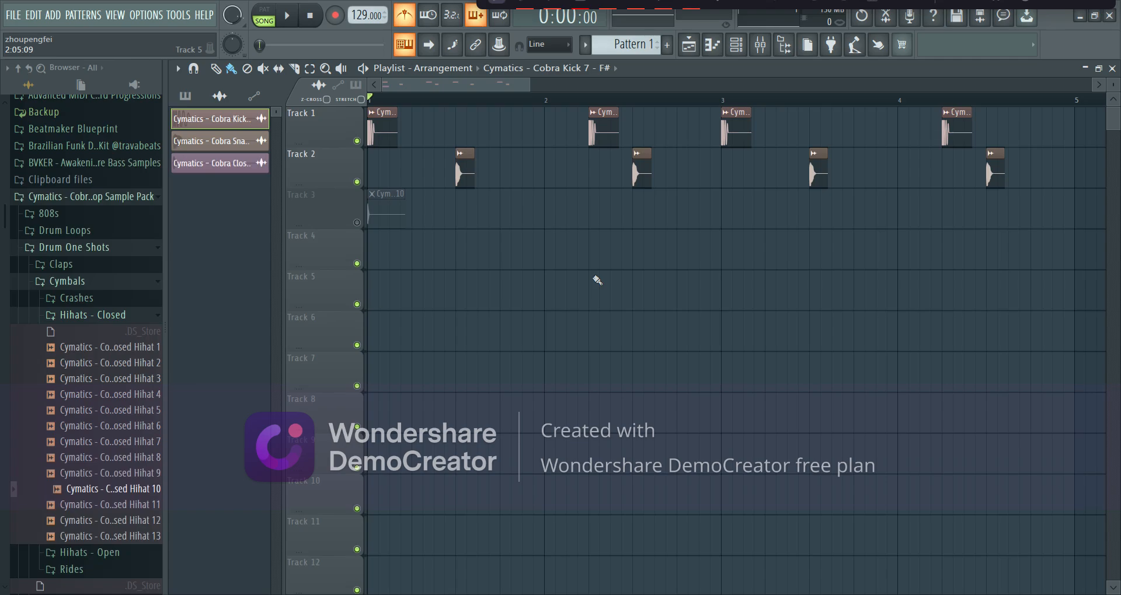
key(space)
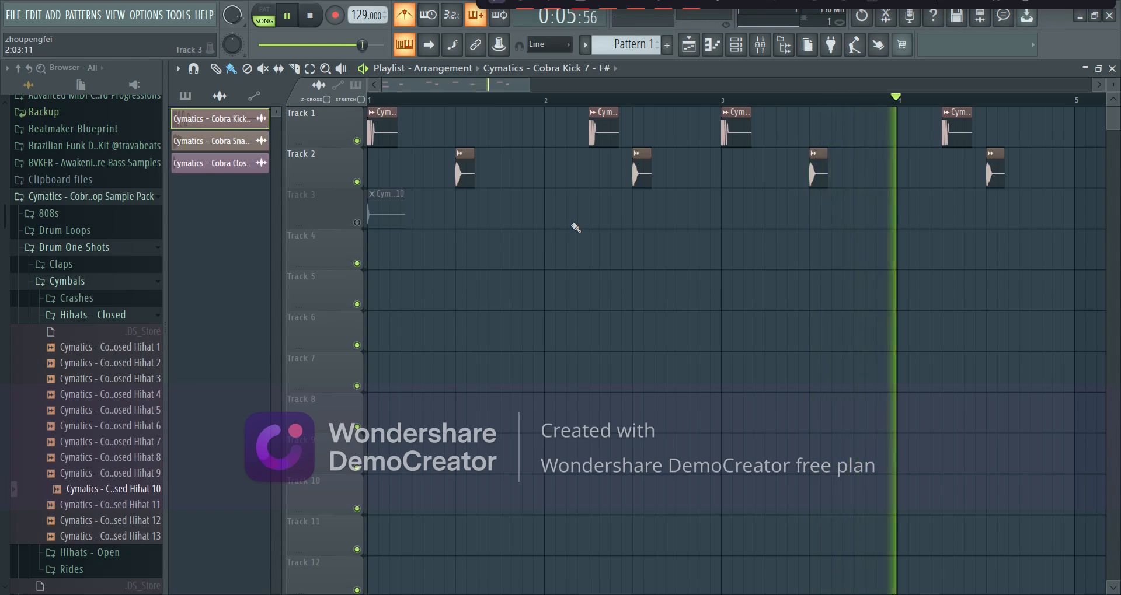
key(space)
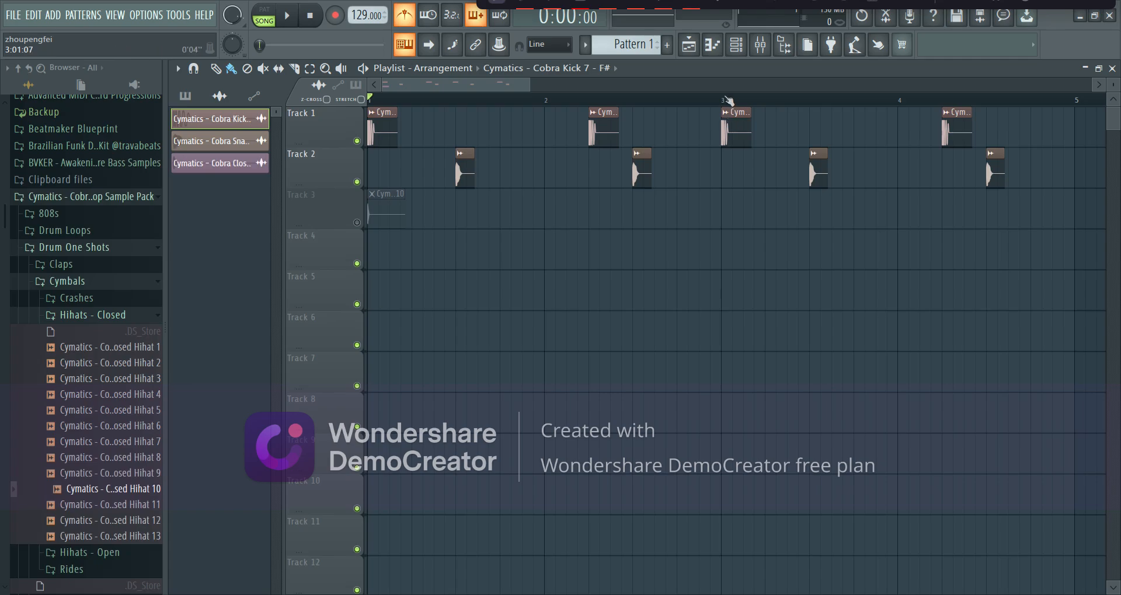
Shorten the kick at the start of bar 3 and add short kicks at step 7 of bar 3 and step 15 of bar 4.
mouse_move(412, 105)
mouse_down()
mouse_move(370, 105)
mouse_move(1075, 102)
mouse_up()
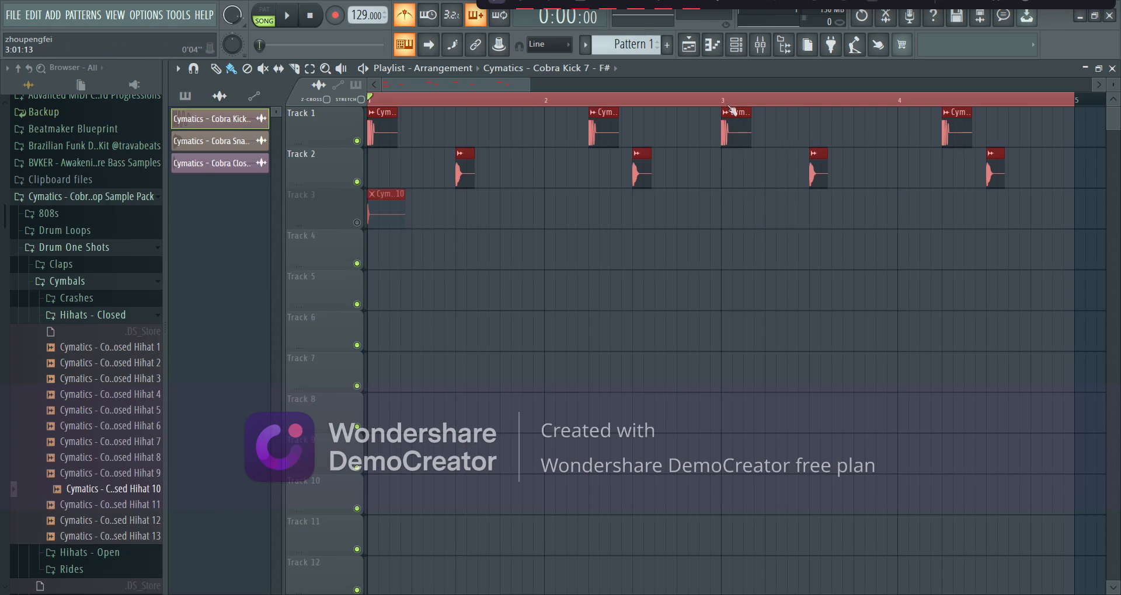
drag(855, 104, 723, 104)
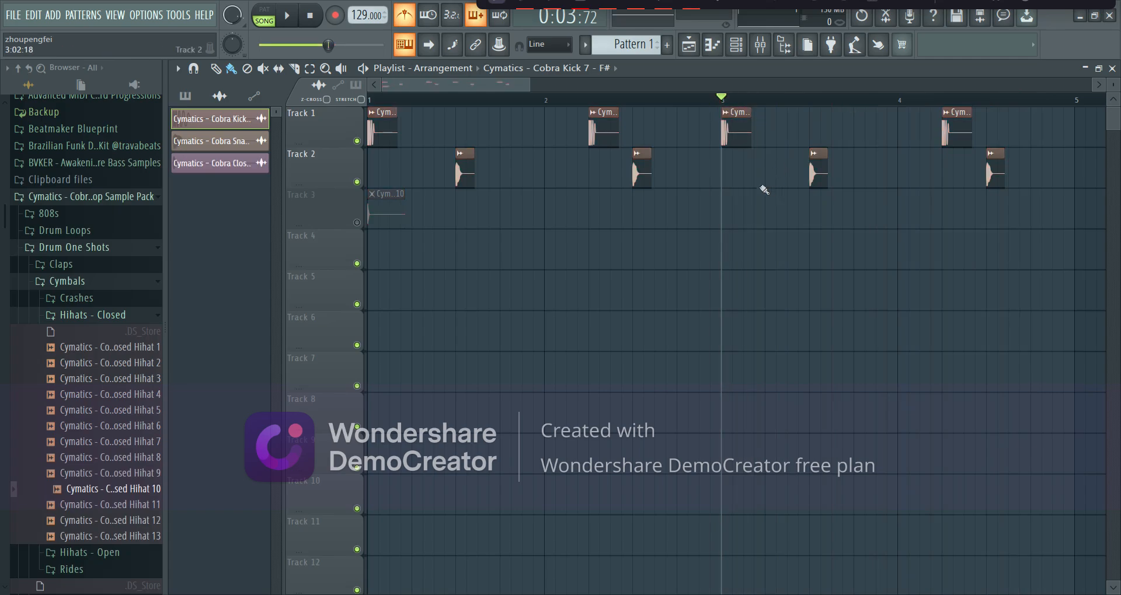
click(789, 146)
click(1054, 128)
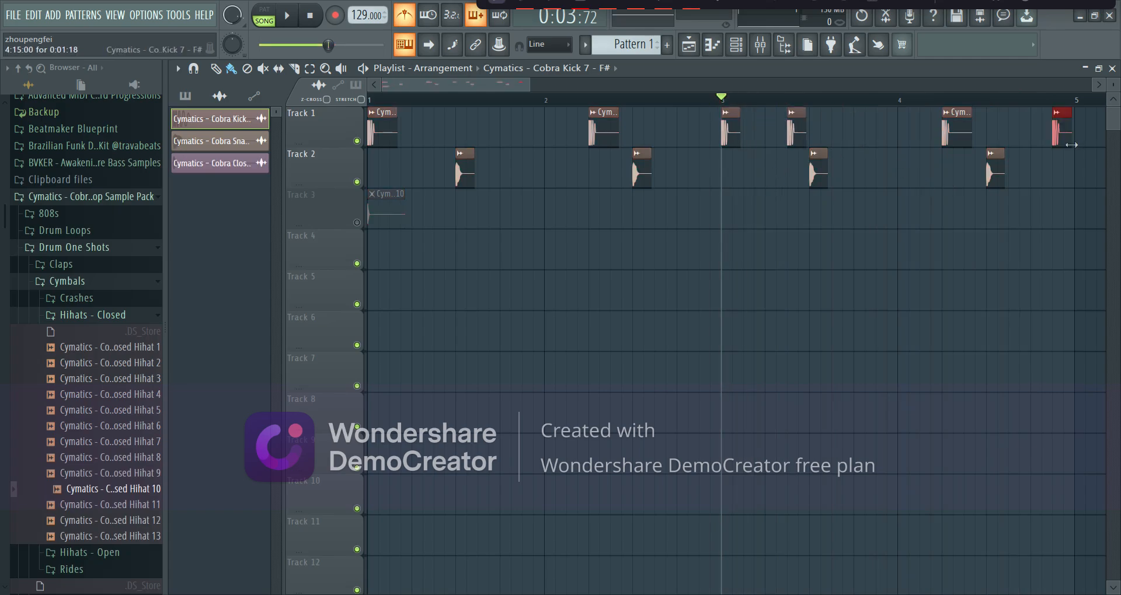
Play the beat from the start of bar 1, stop it and unmute Track 3.
click(370, 100)
key(space)
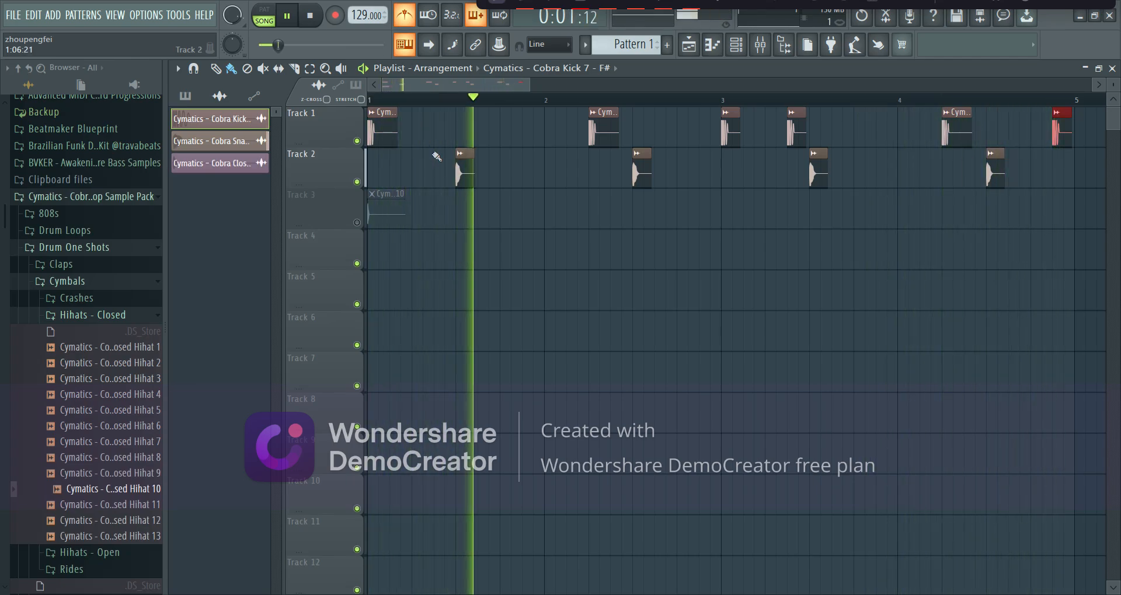
key(space)
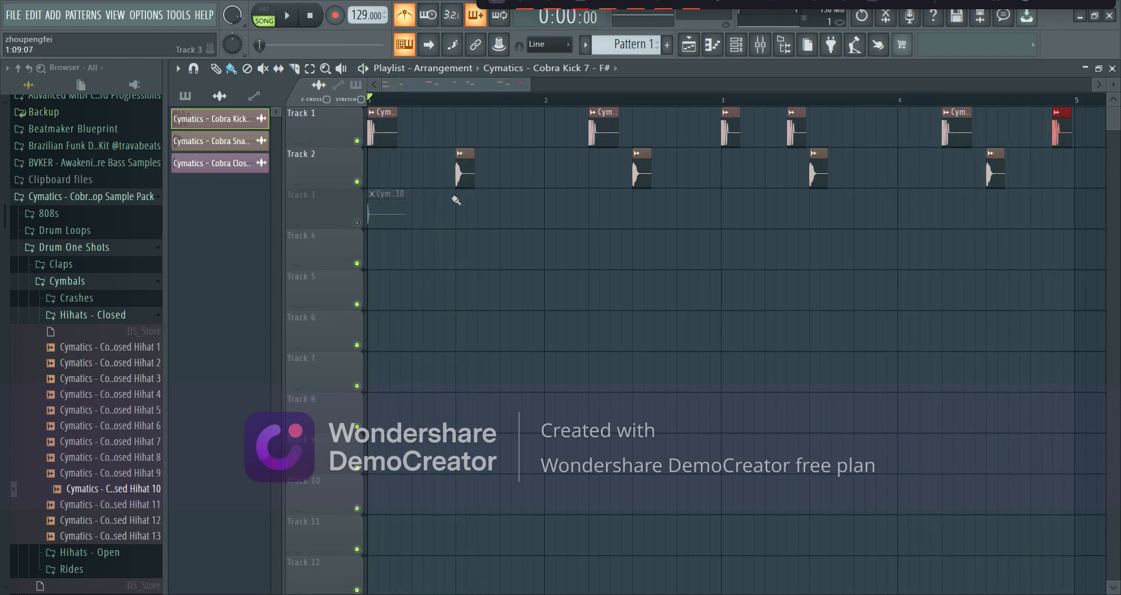
click(356, 222)
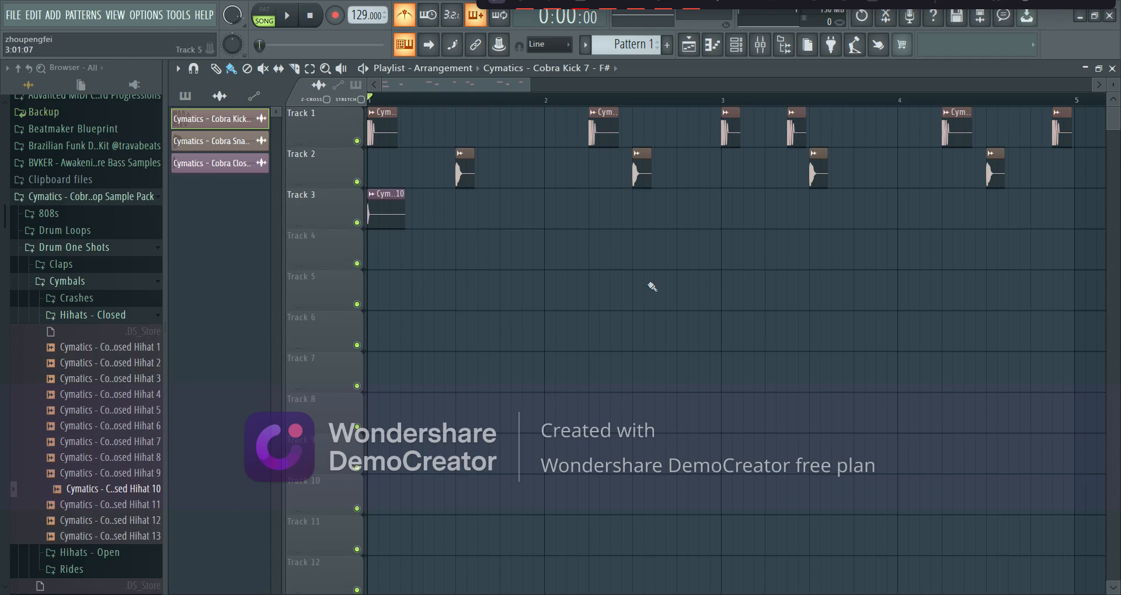
key(XF86AudioRaiseVolume)
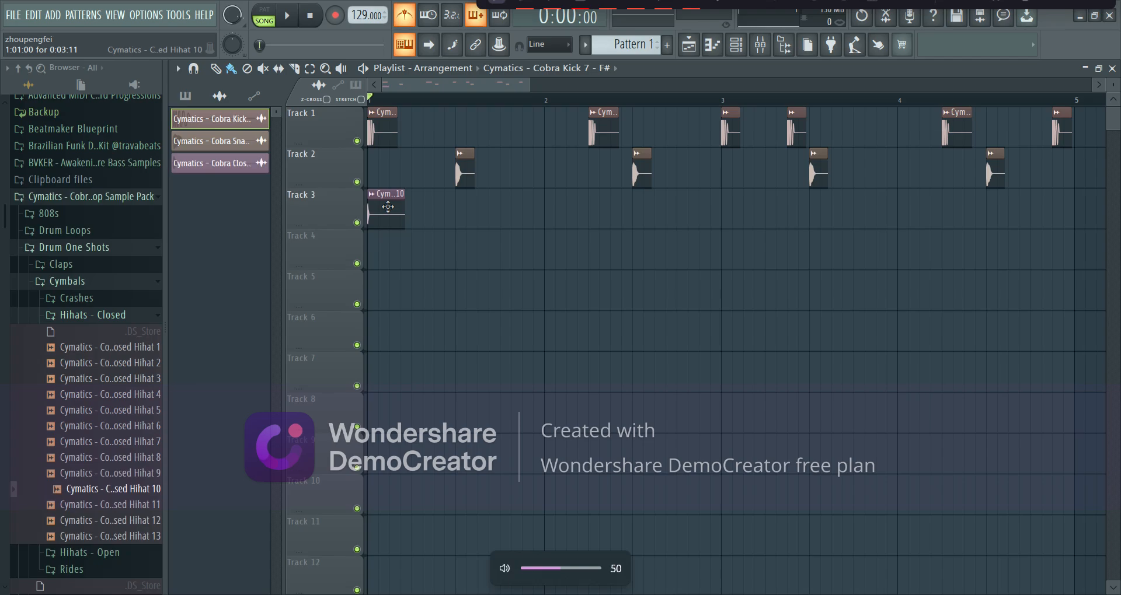
Shorten the closed hi-hat on Track 3 and arrange it on beats 2 and 4 of bars 1 to 4.
drag(388, 206, 434, 217)
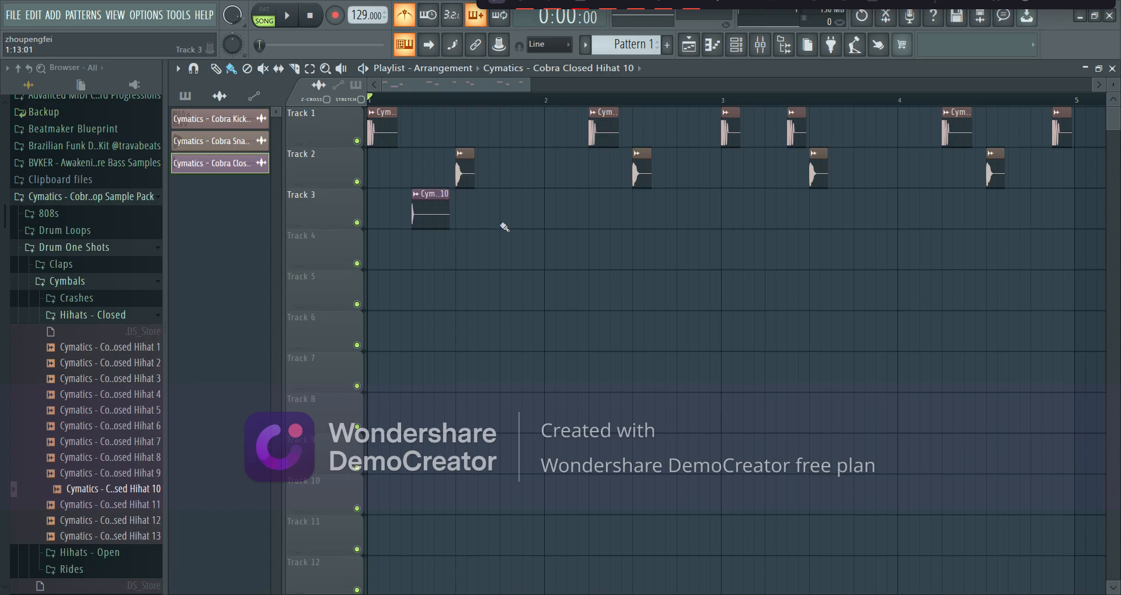
drag(450, 222, 429, 224)
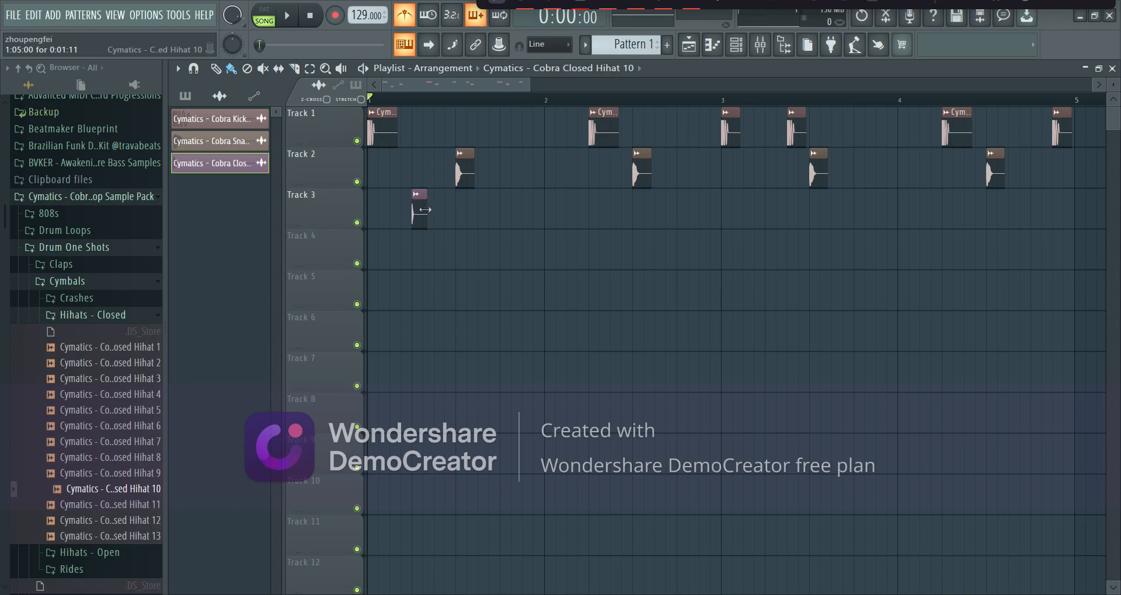
click(507, 217)
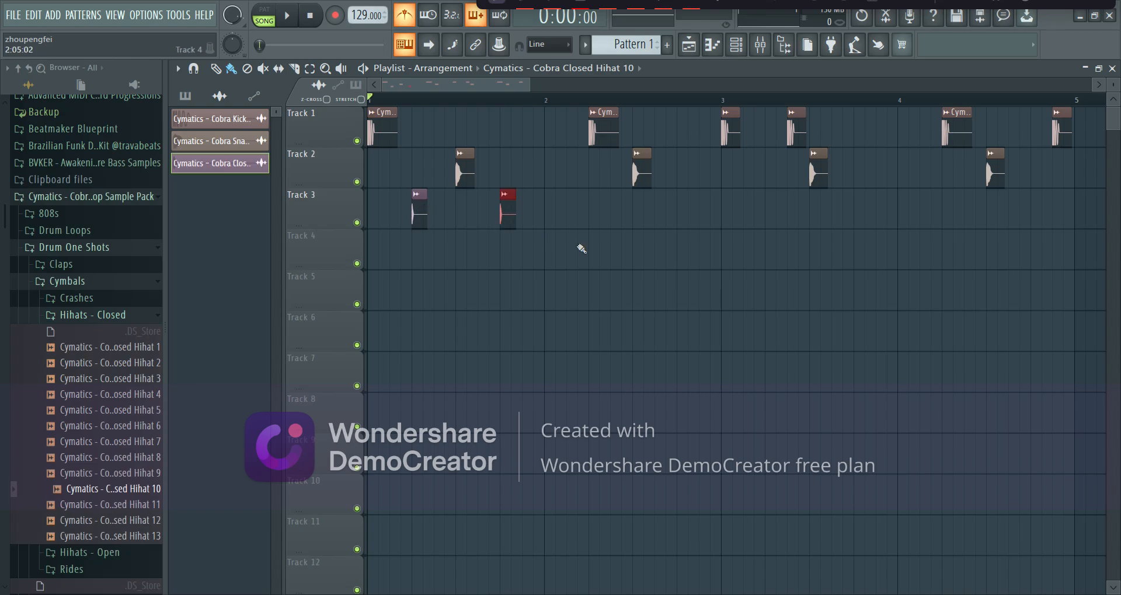
click(593, 215)
click(682, 214)
click(772, 214)
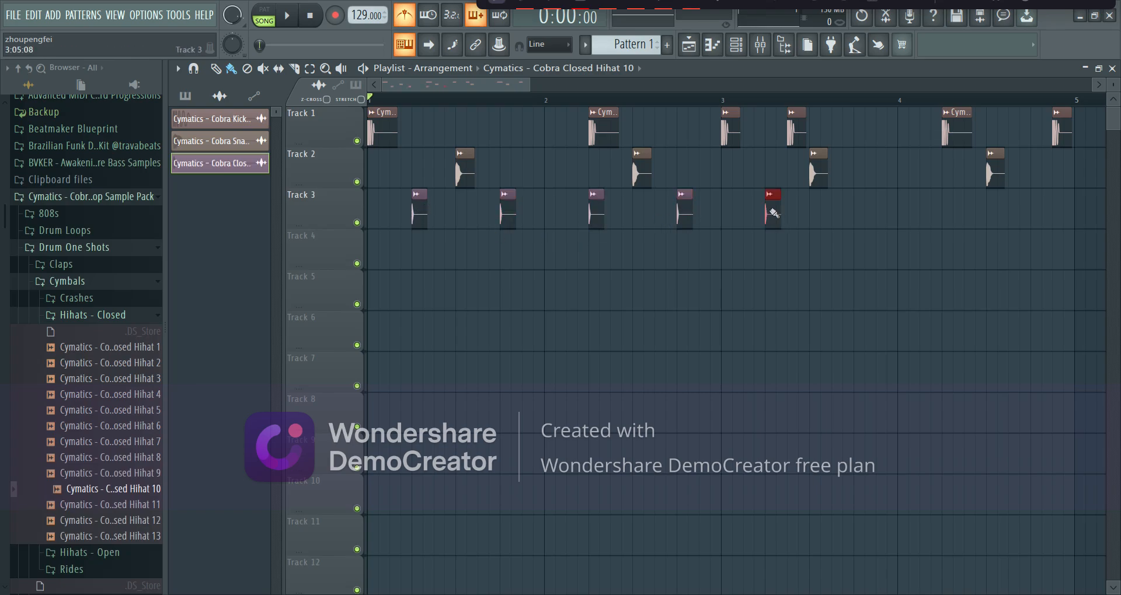
click(860, 214)
click(949, 214)
click(1037, 213)
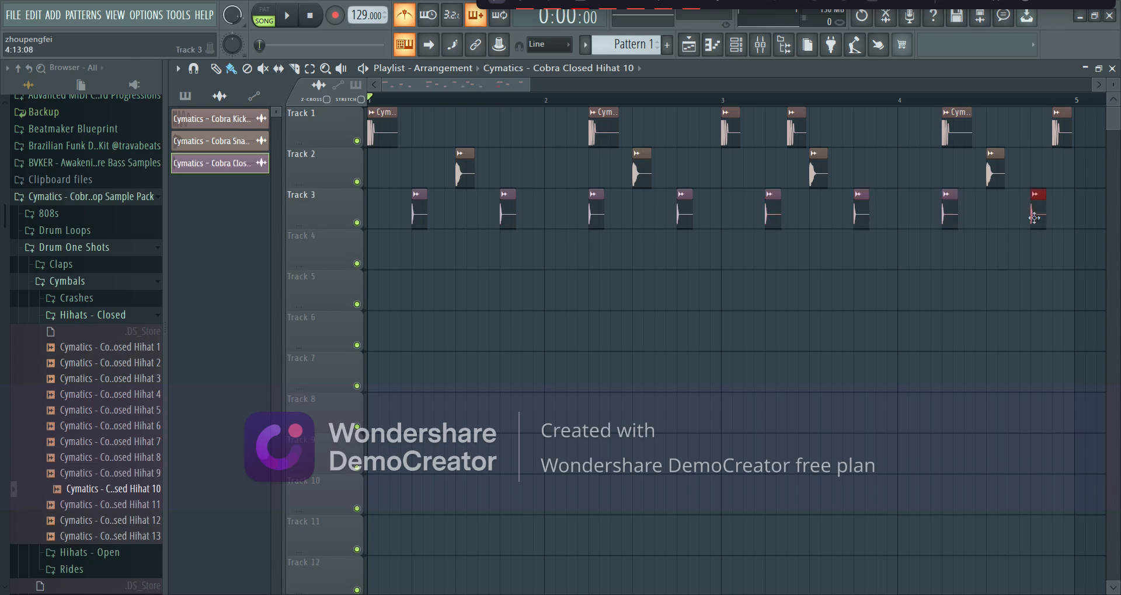
Play the four-bar beat with the closed hi-hats from the start of bar 1 and stop it.
key(space)
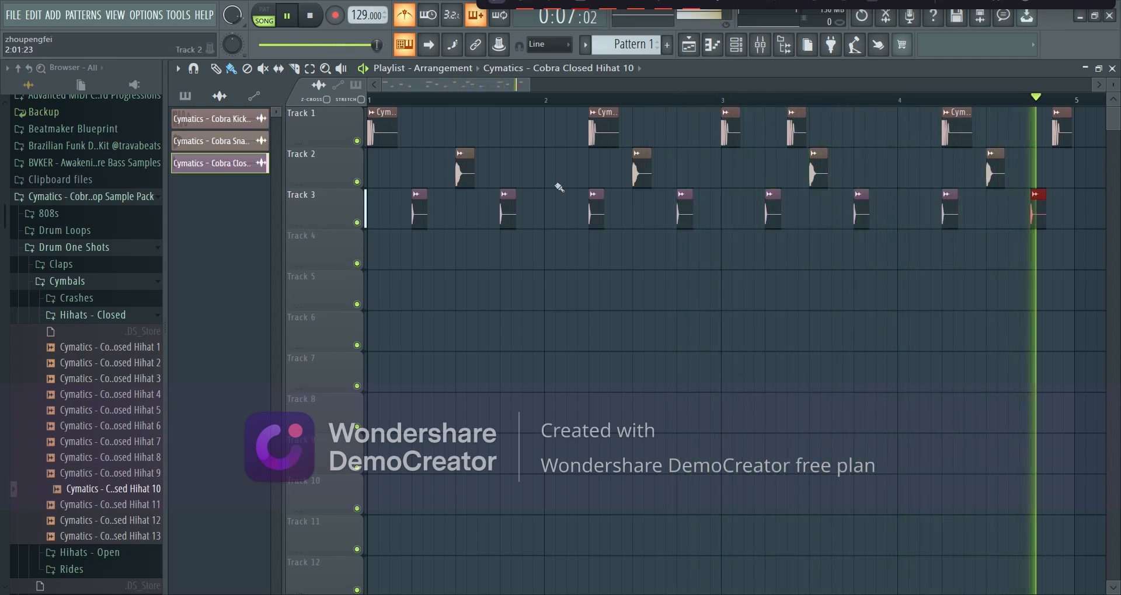
key(space)
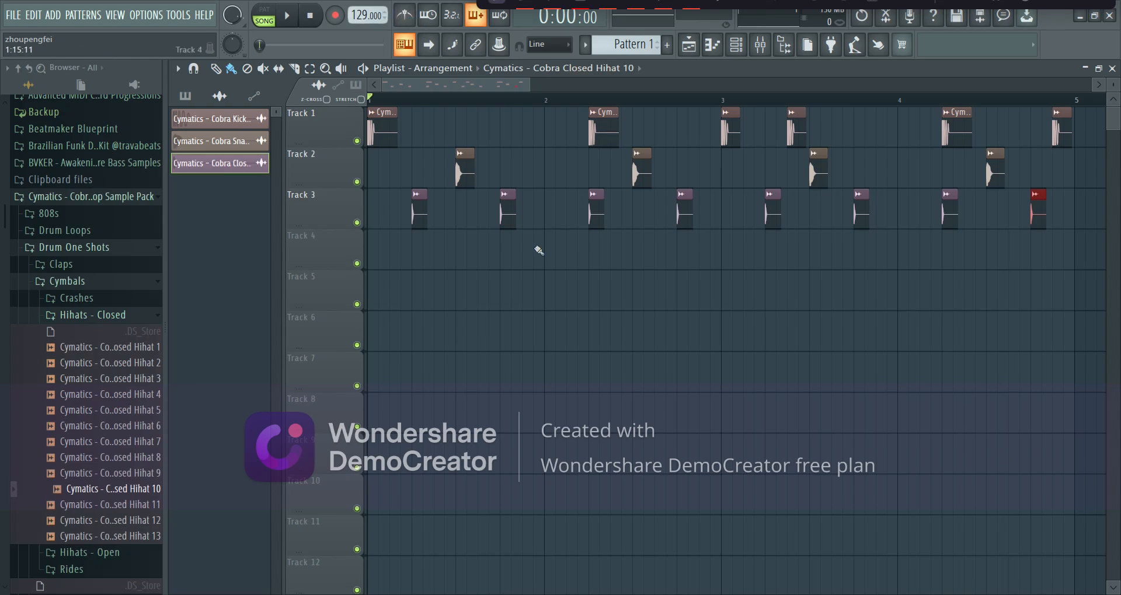
ctrl+click(512, 261)
drag(371, 101, 724, 102)
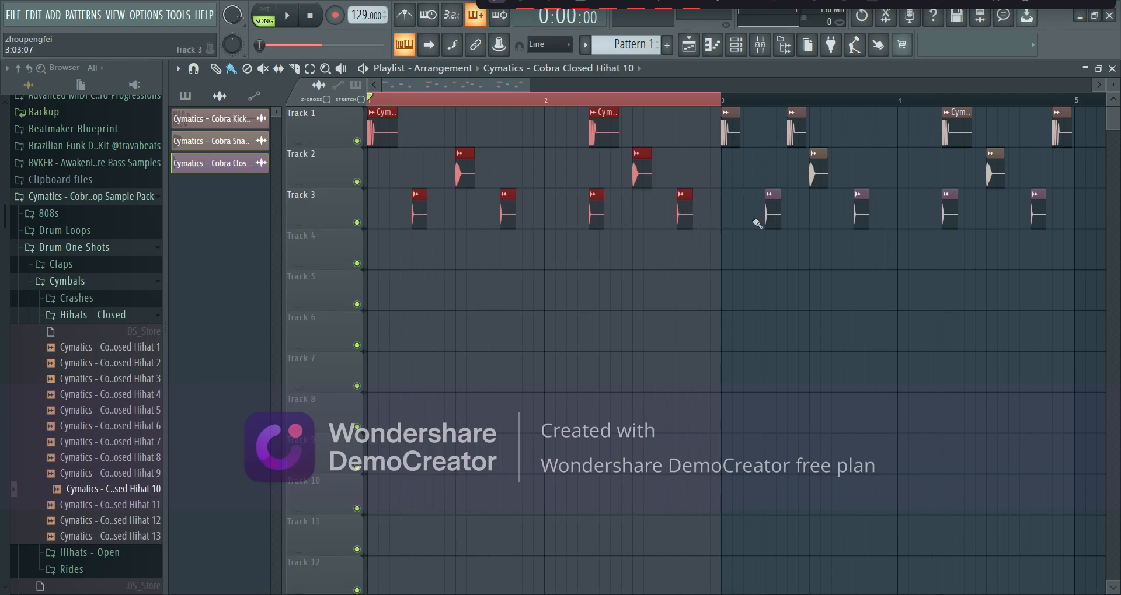
drag(722, 101, 372, 103)
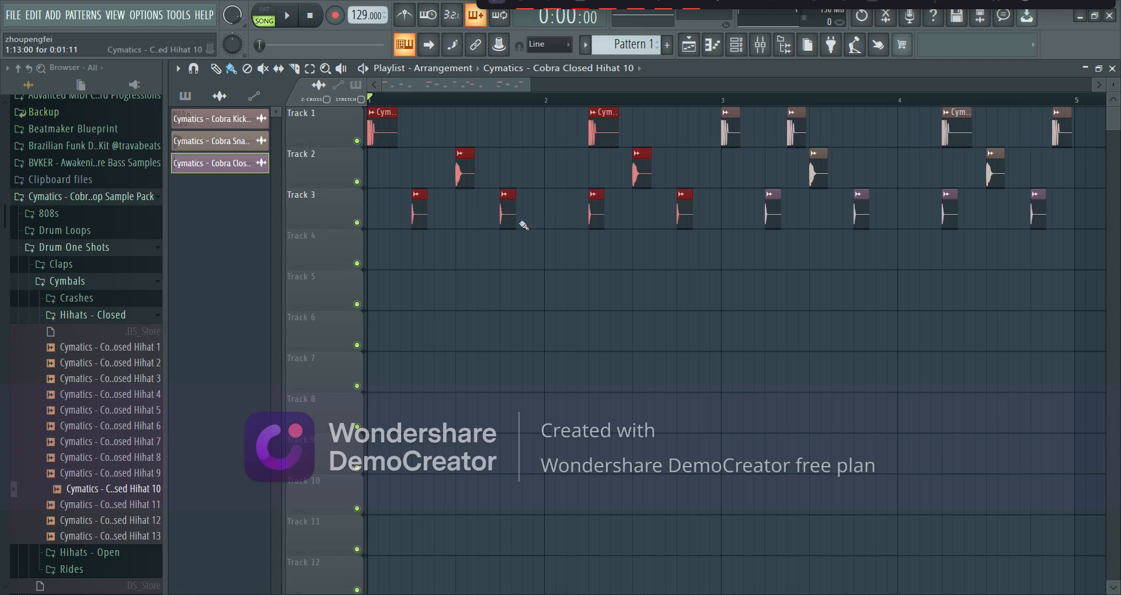
click(599, 279)
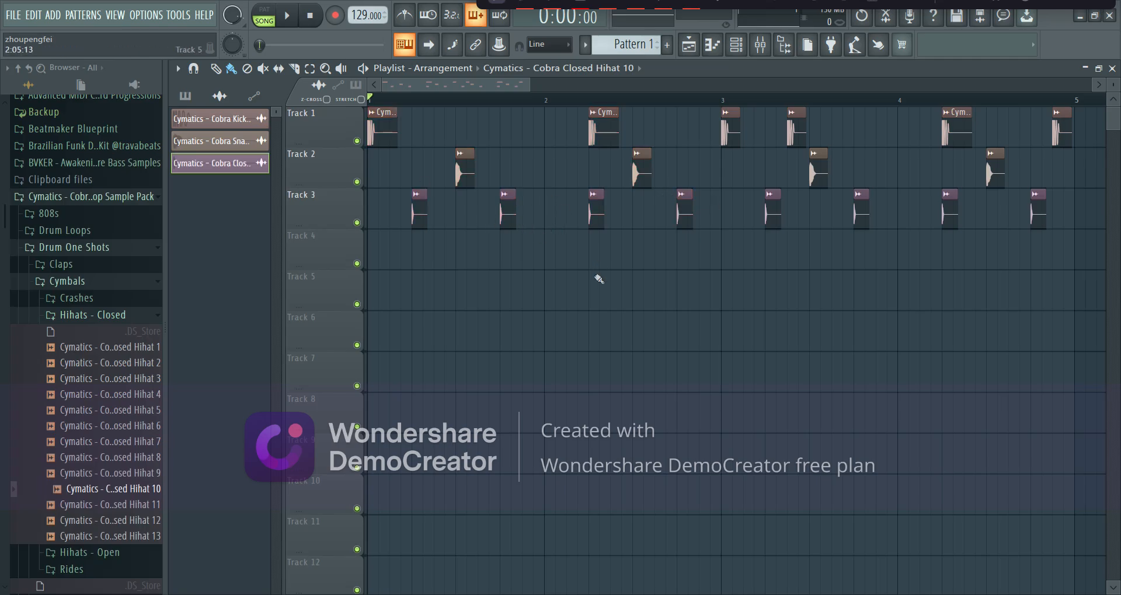
Add a closed hi-hat at step 15 of bar 2 on Track 3 and shorten it to half a step.
double_click(419, 221)
right_click(724, 283)
scroll(752, 262, up, 8)
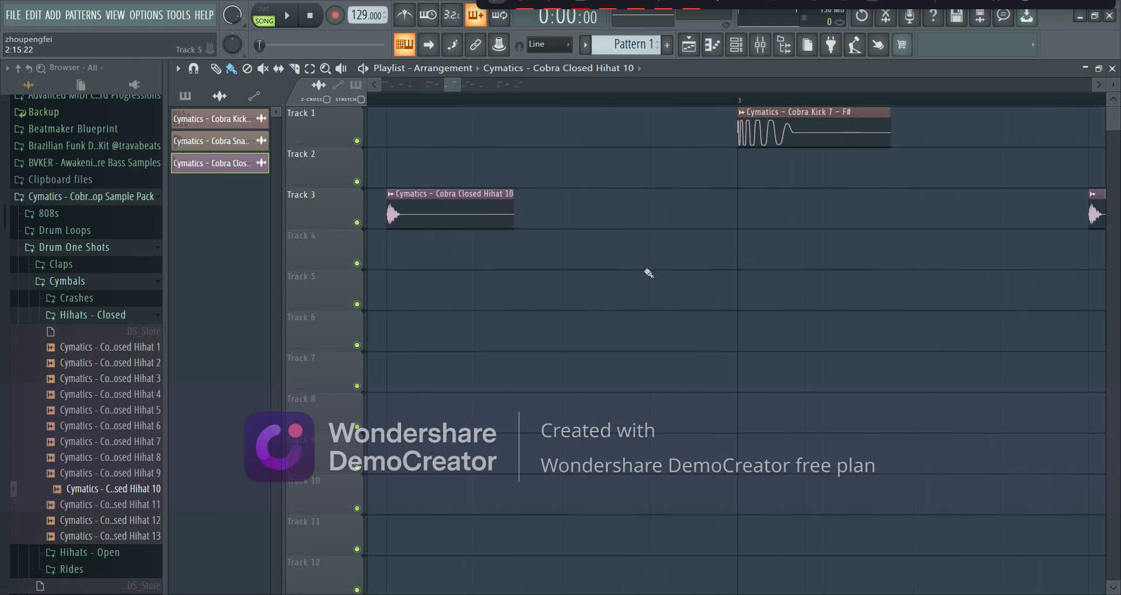
scroll(648, 273, up, 2)
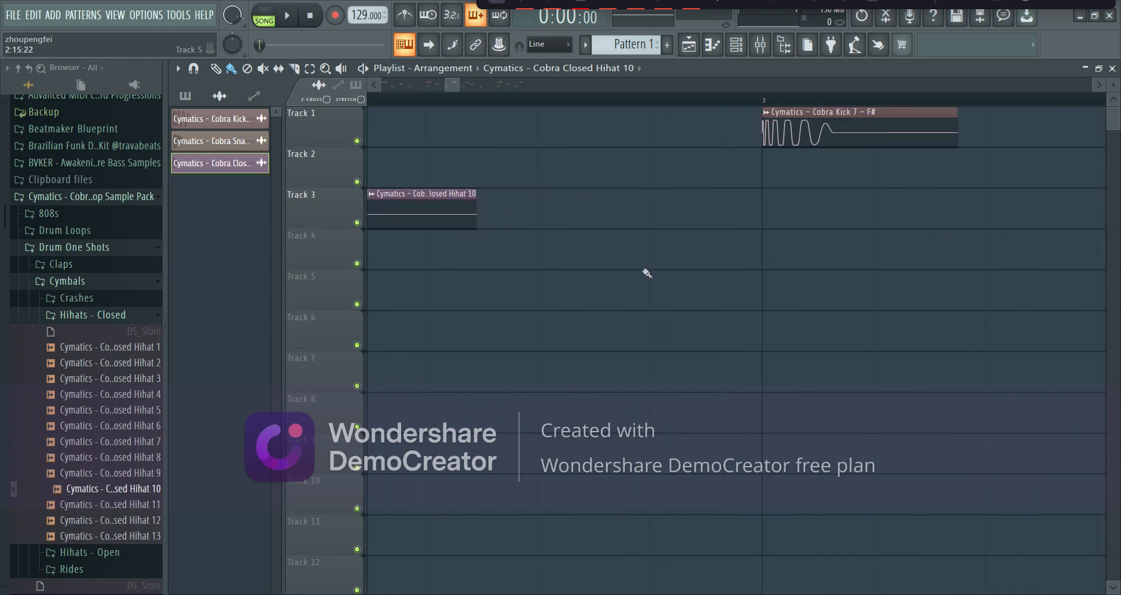
click(547, 212)
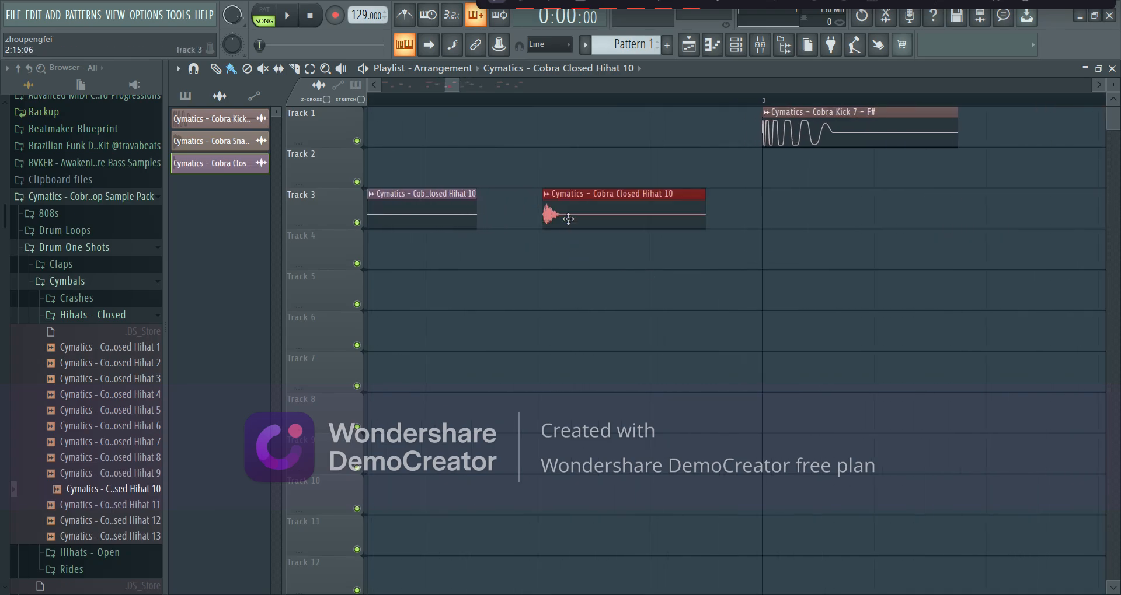
drag(568, 219, 564, 219)
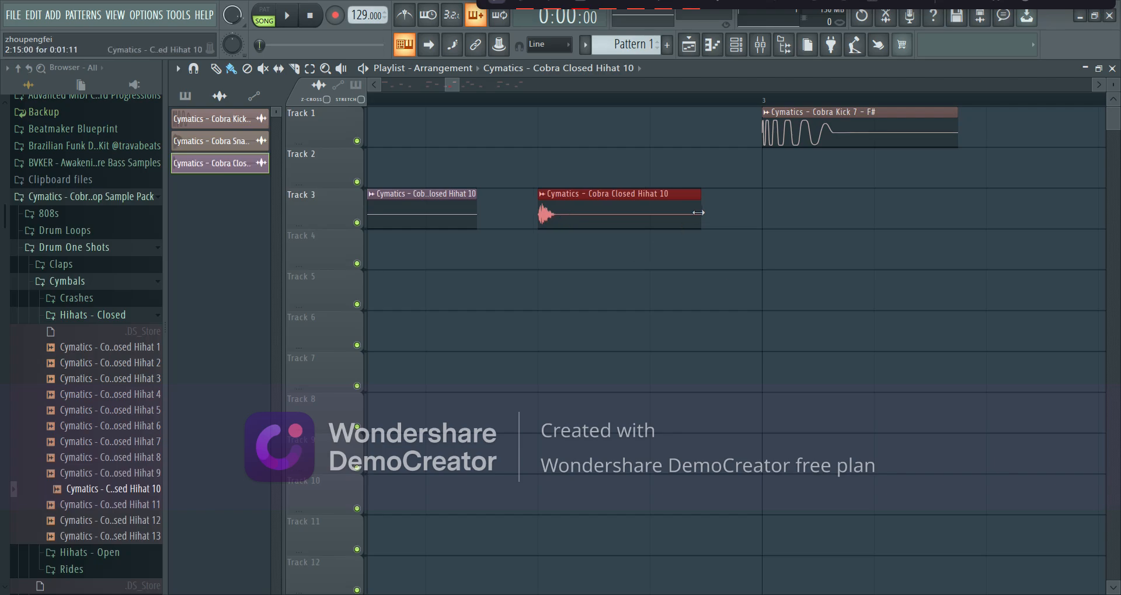
drag(698, 212, 591, 218)
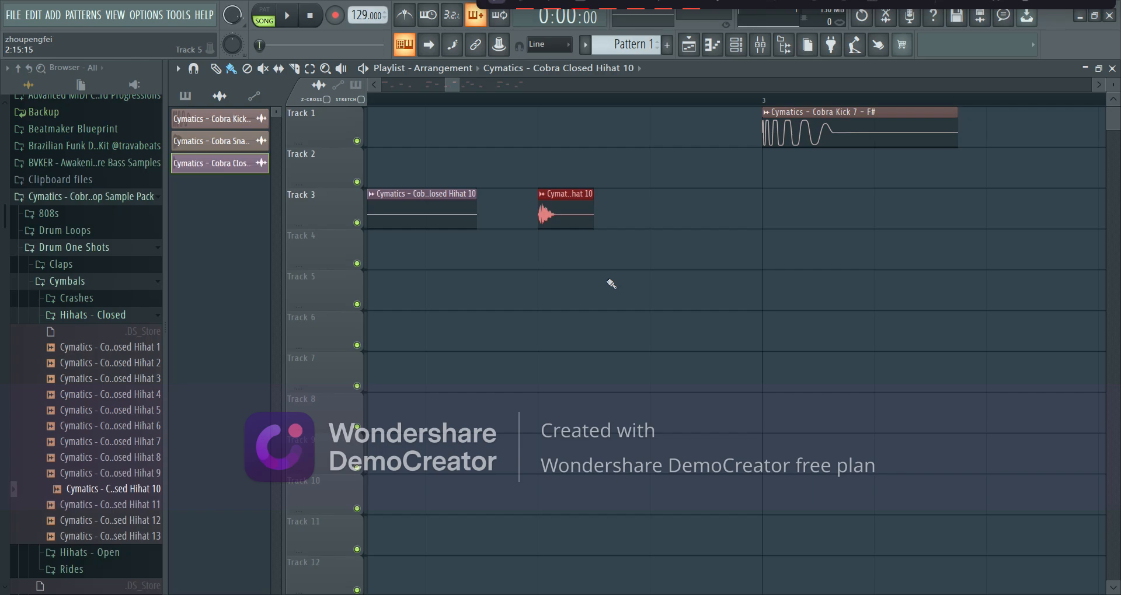
Duplicate the short closed hi-hat three times to form a four-hit roll filling the end of bar 2.
key(ctrl+b)
key(ctrl+b)
key(ctrl+b)
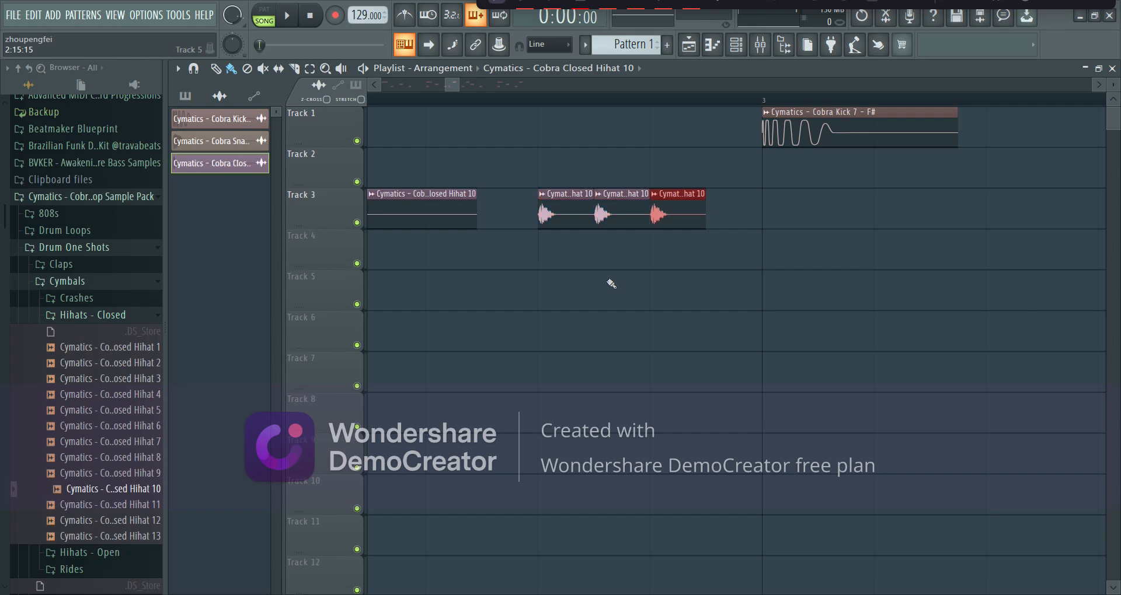
Play the beat with the bar 2 hi-hat roll from the start and stop it.
scroll(611, 284, down, 10)
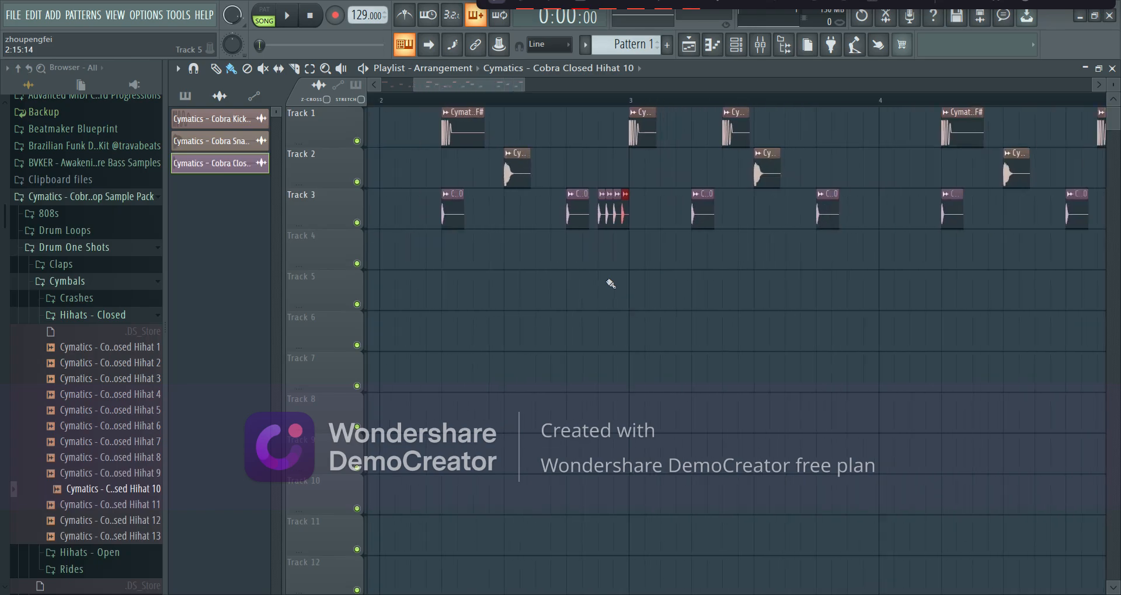
key(space)
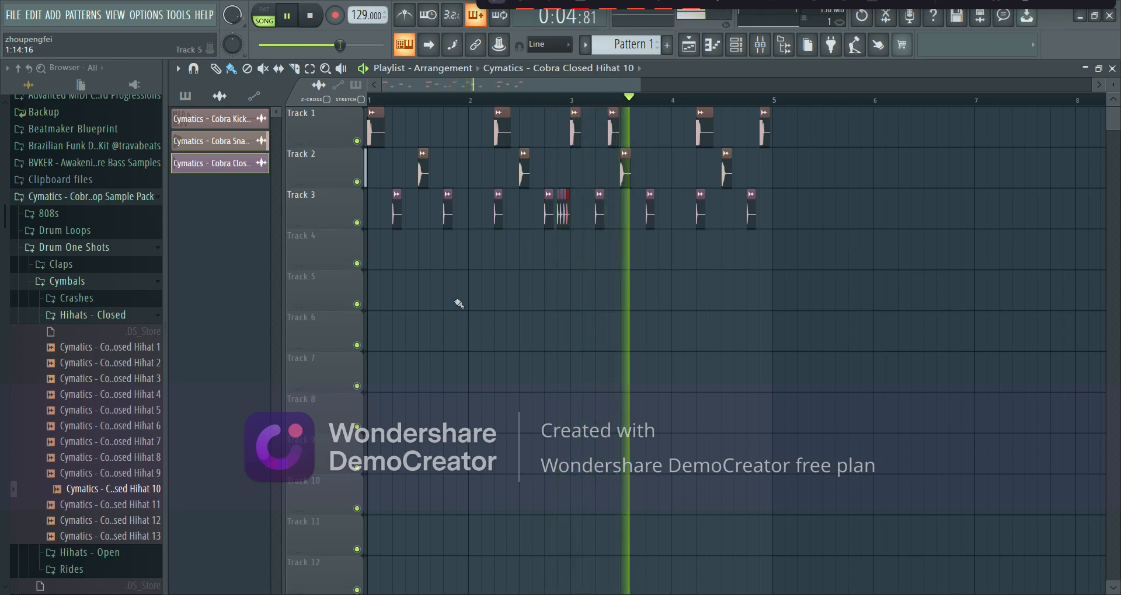
key(space)
Duplicate the four-hit hi-hat roll and move the copy to step 15 of bar 4 on Track 3.
scroll(600, 298, up, 2)
scroll(600, 298, up, 1)
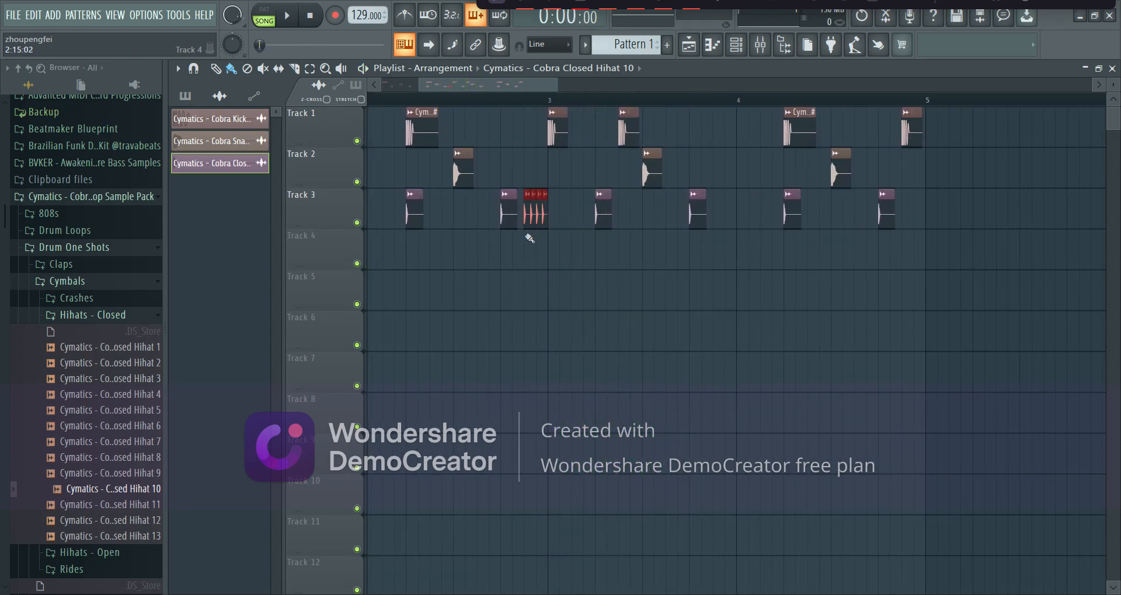
key(ctrl+b)
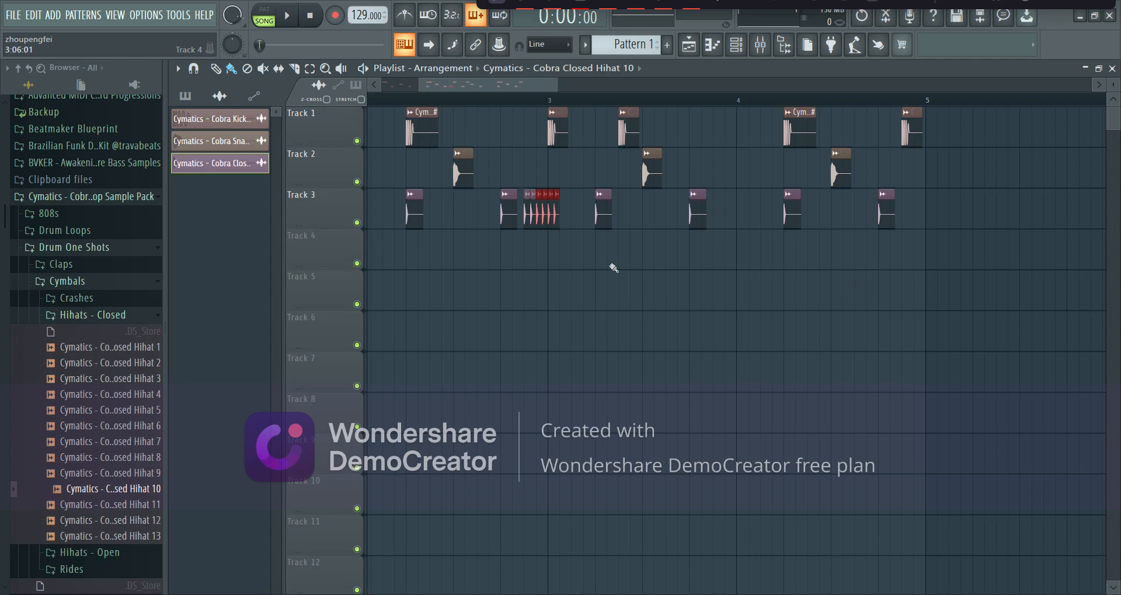
drag(553, 217, 918, 231)
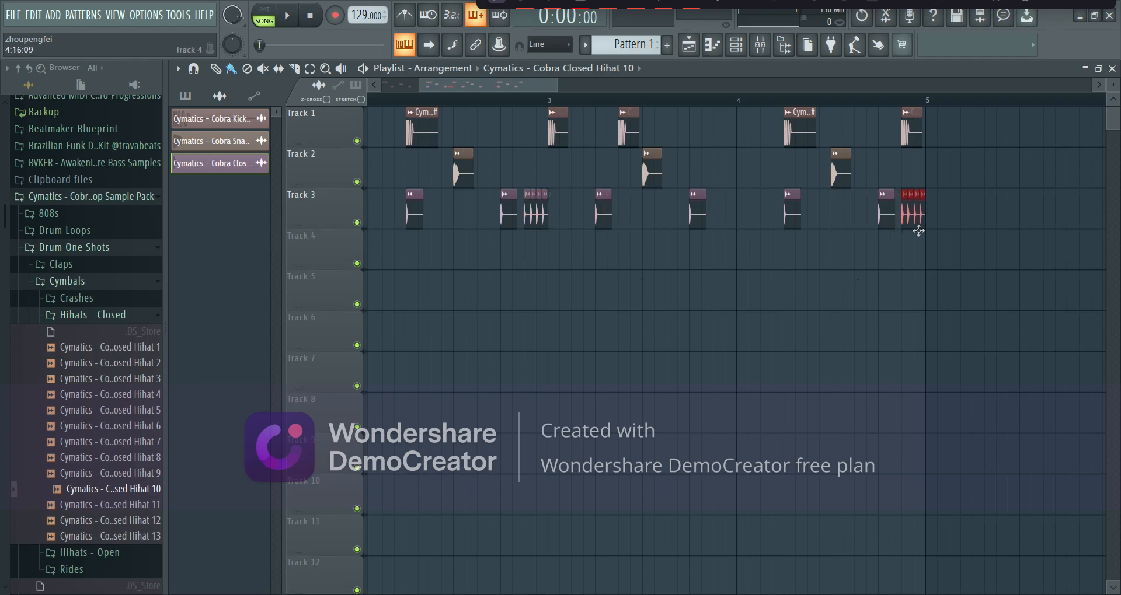
Play the beat with both hi-hat rolls and stop it.
key(space)
scroll(829, 295, down, 2)
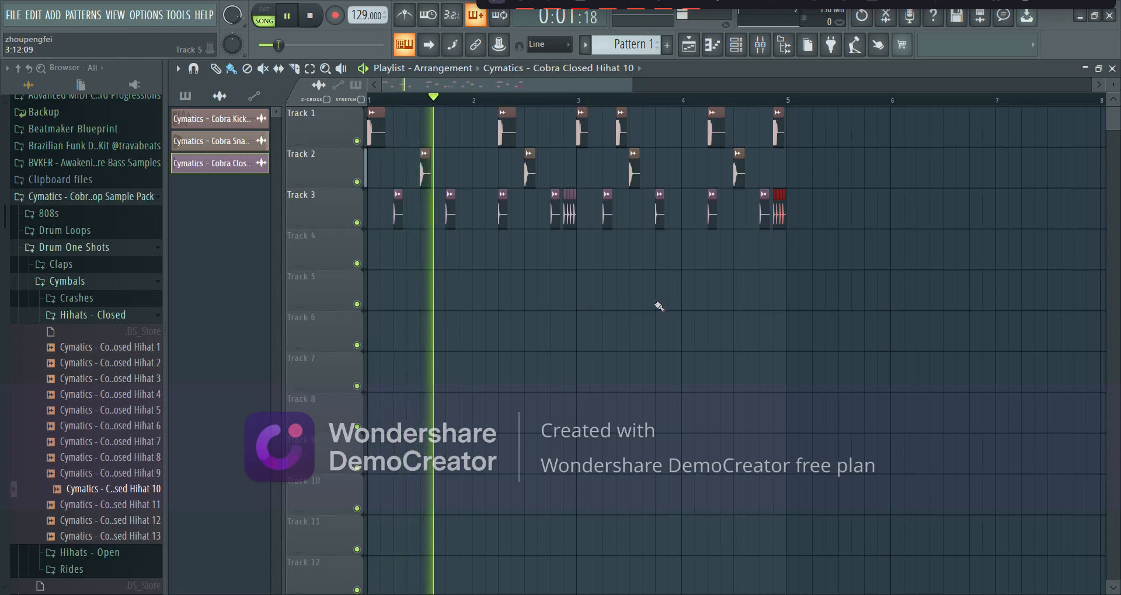
key(space)
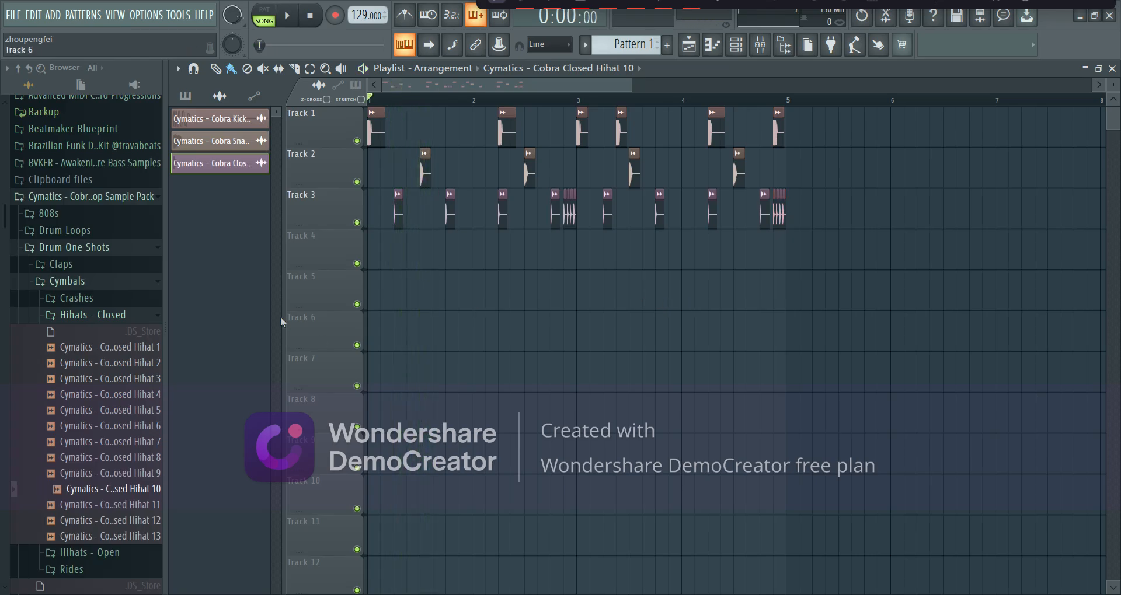
Preview the Cobra crash samples and place Cymatics - Cobra Crash 4 on Track 4 at the start of bar 1.
click(131, 317)
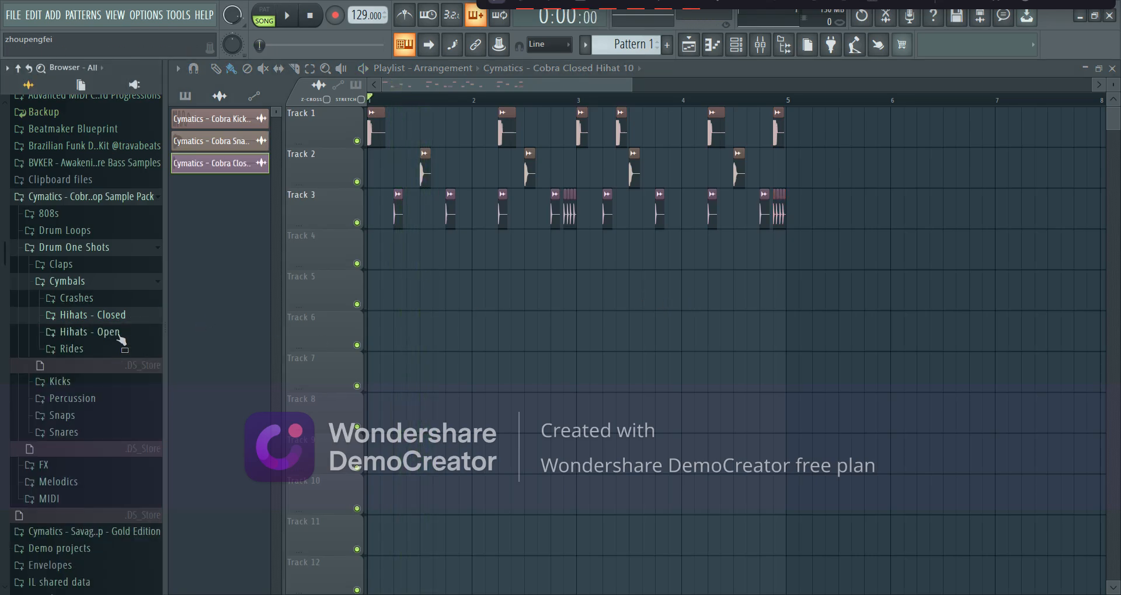
click(106, 299)
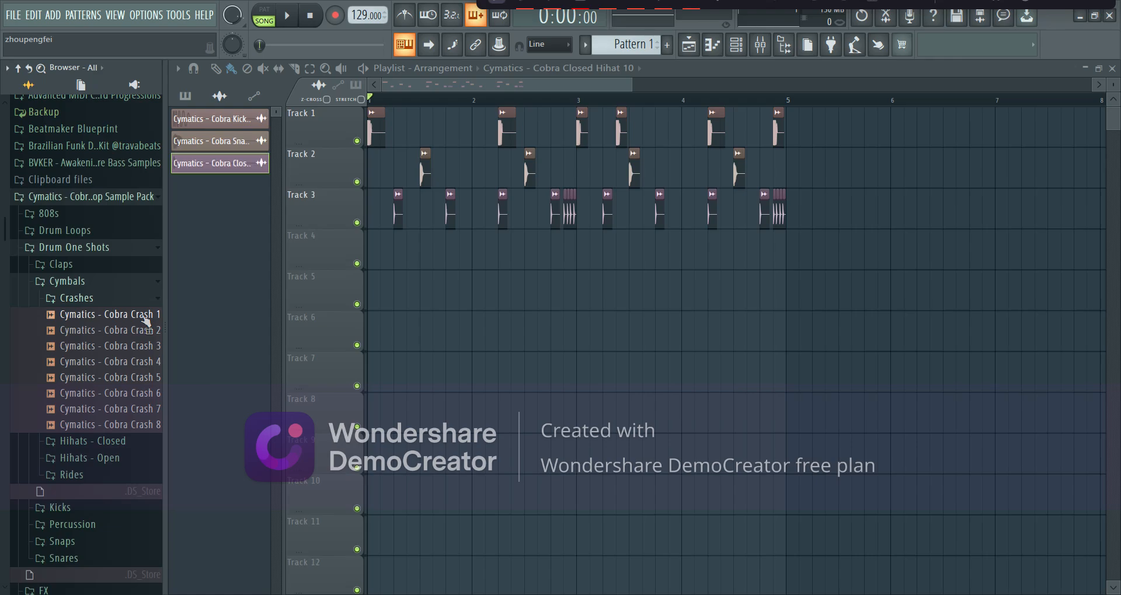
click(143, 317)
click(143, 347)
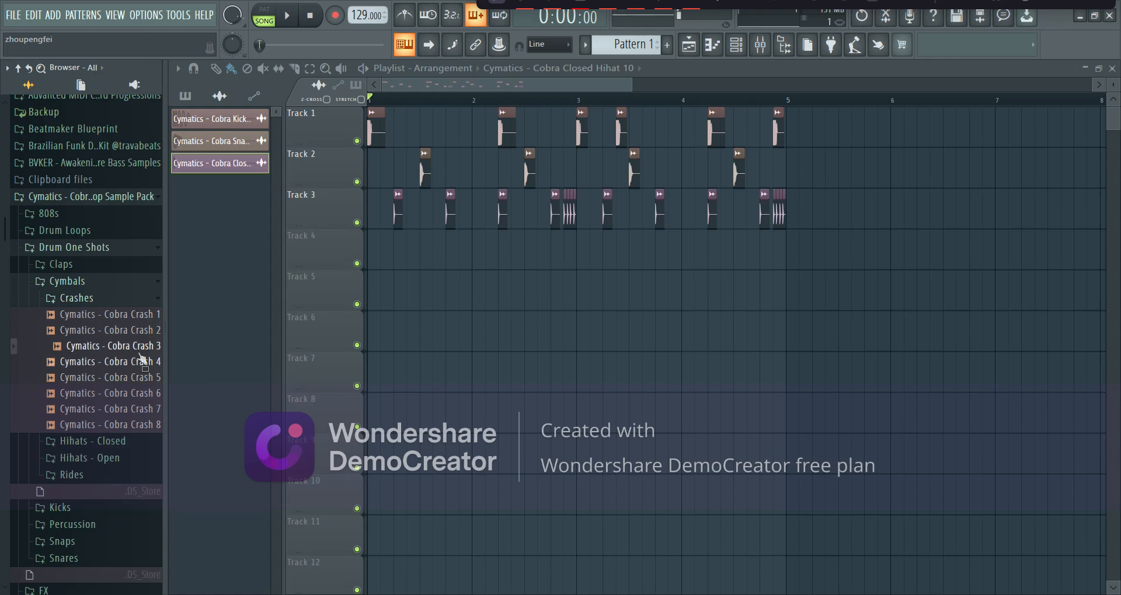
click(141, 362)
drag(139, 366, 370, 252)
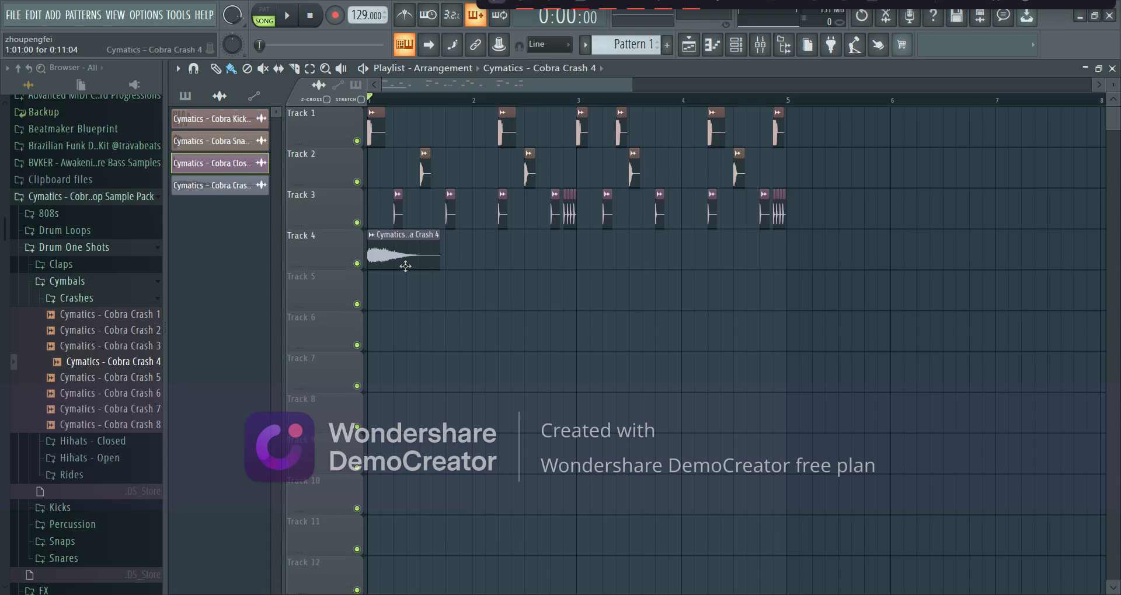
Audition the beat with the crash and collapse the Crashes and Drum One Shots folders in the browser.
key(space)
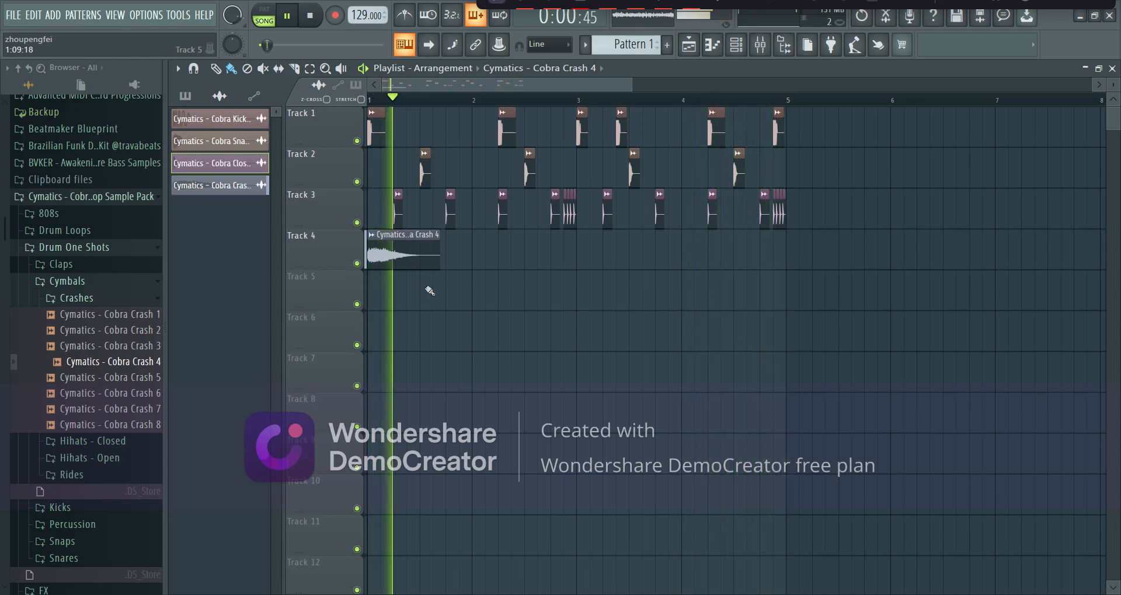
key(space)
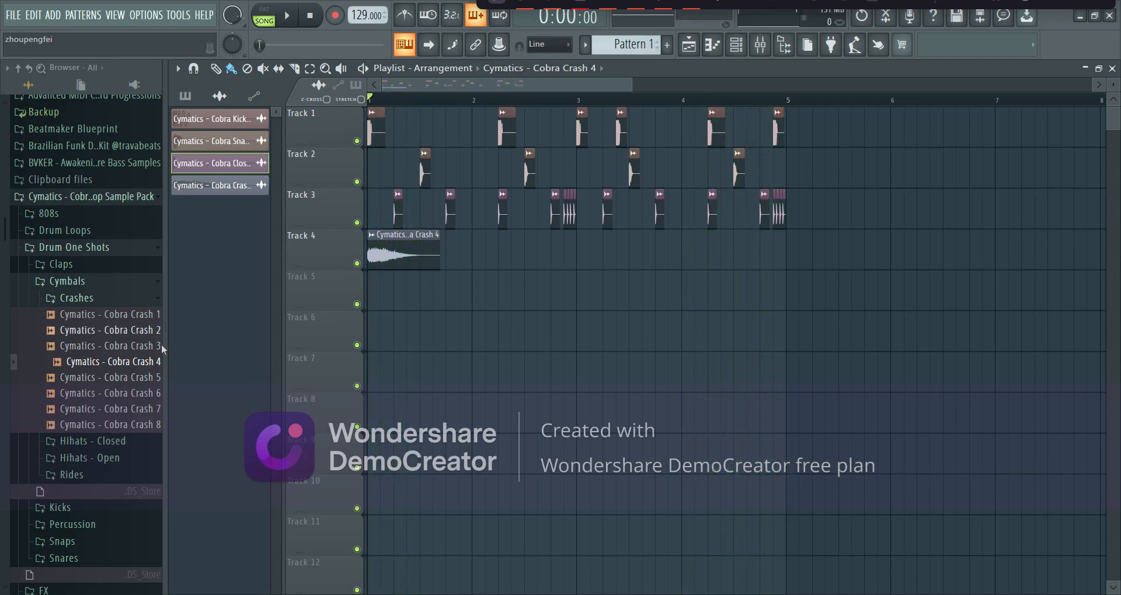
click(99, 299)
click(121, 248)
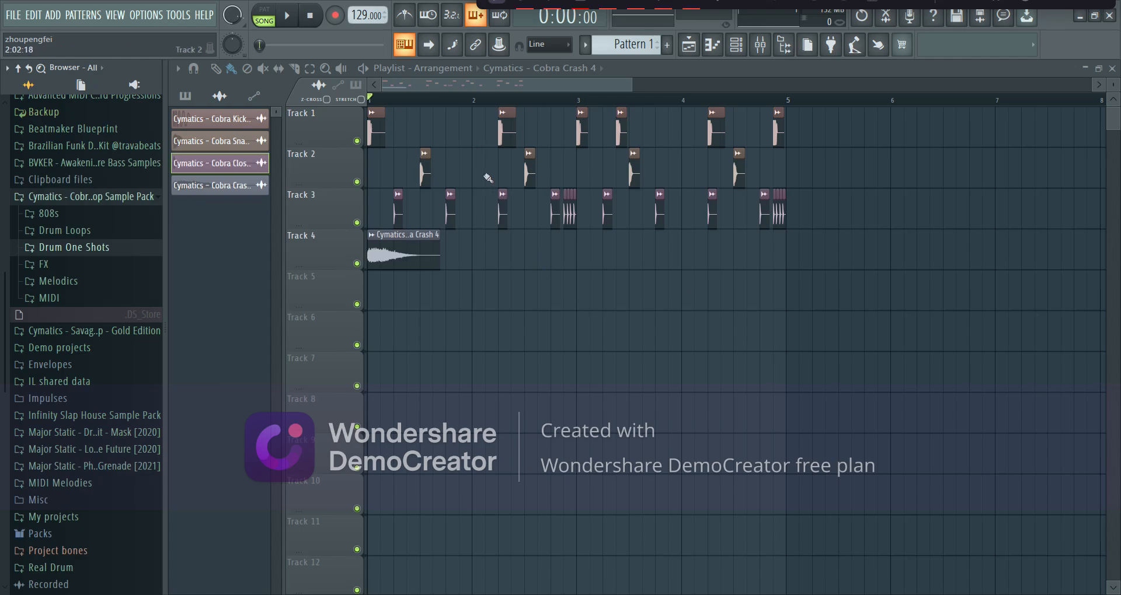
key(space)
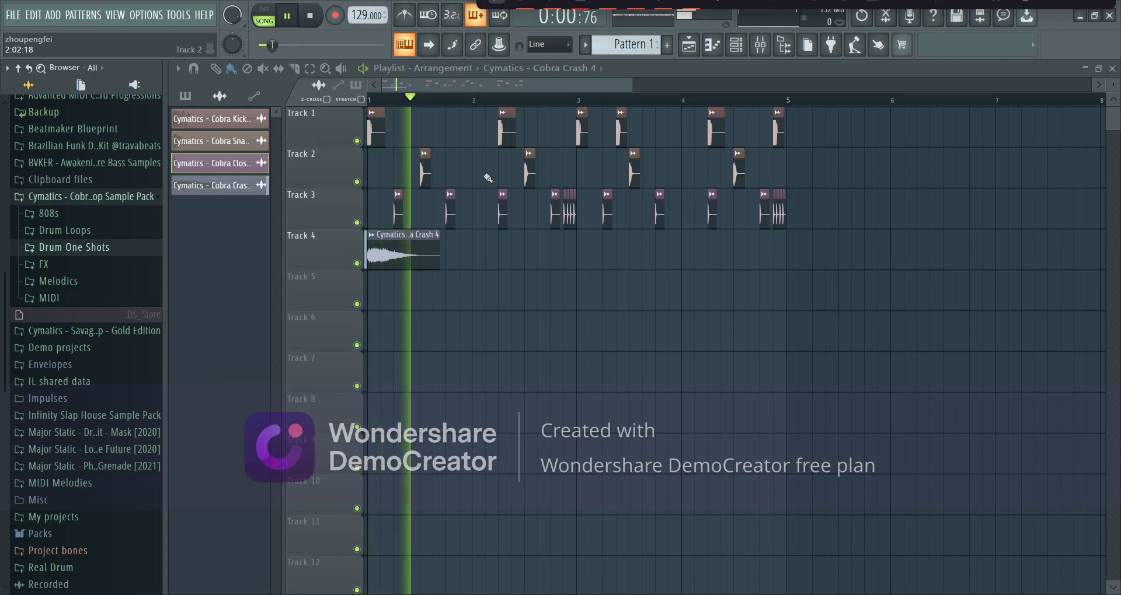
key(space)
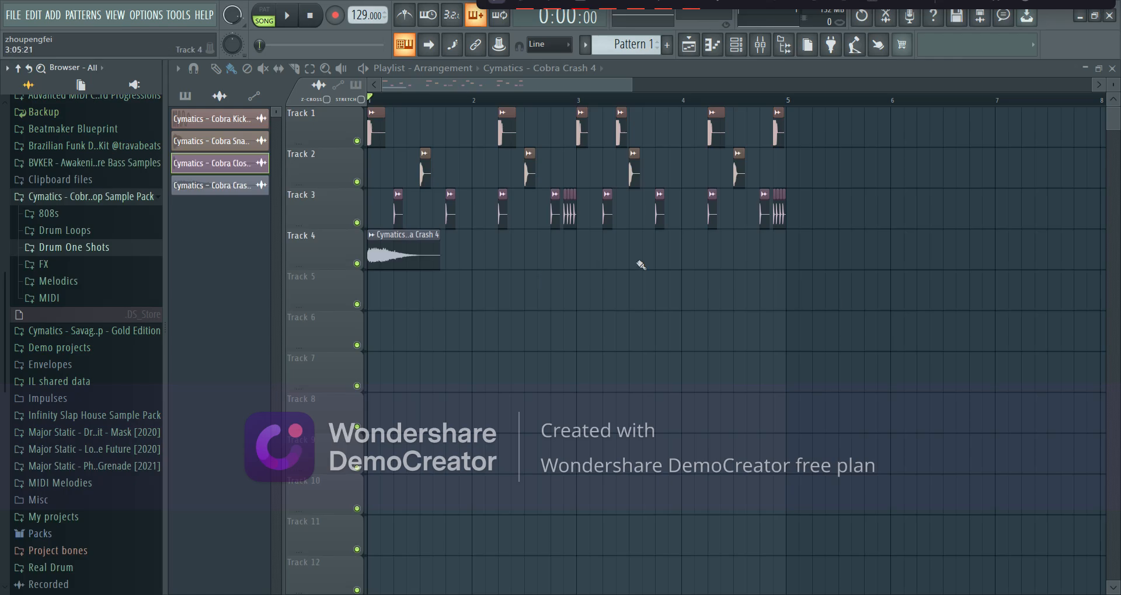
Open the mixer and maximize its window.
click(760, 47)
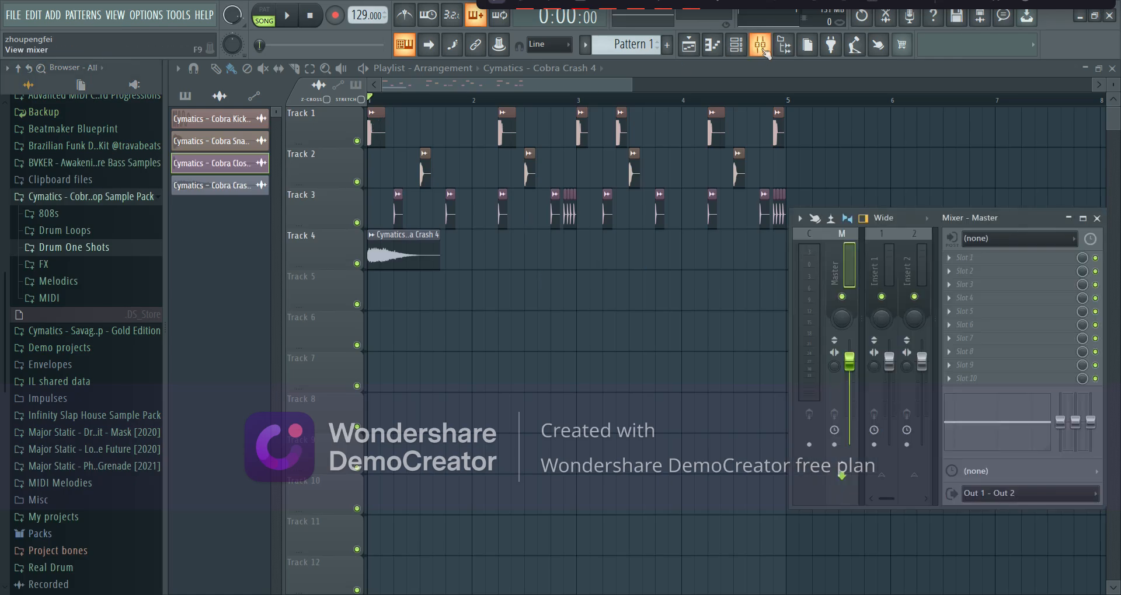
double_click(1044, 216)
click(1041, 217)
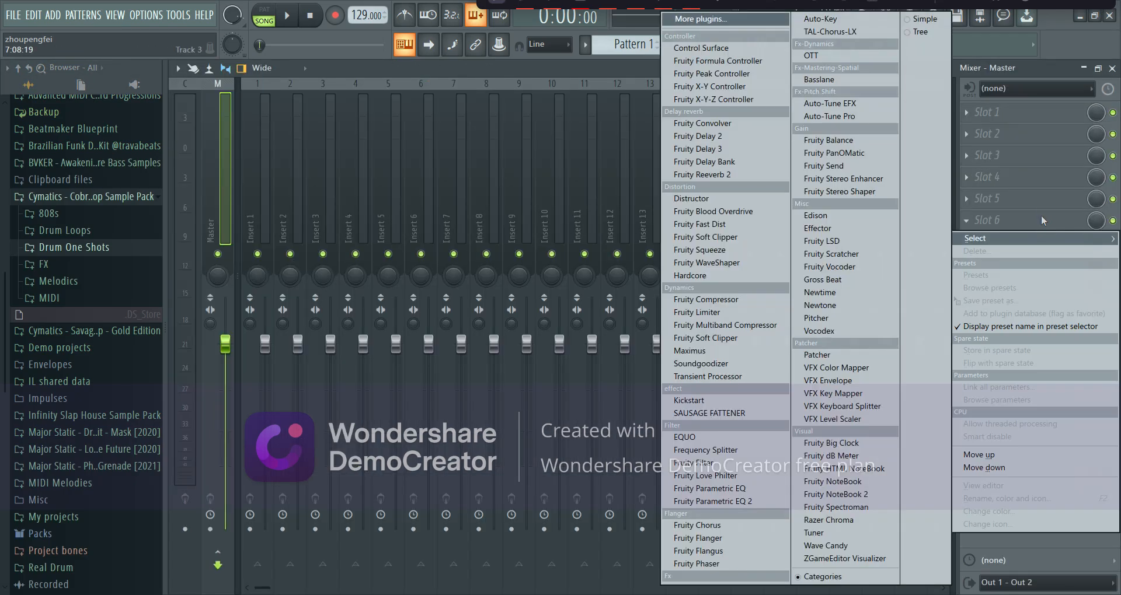
key(Escape)
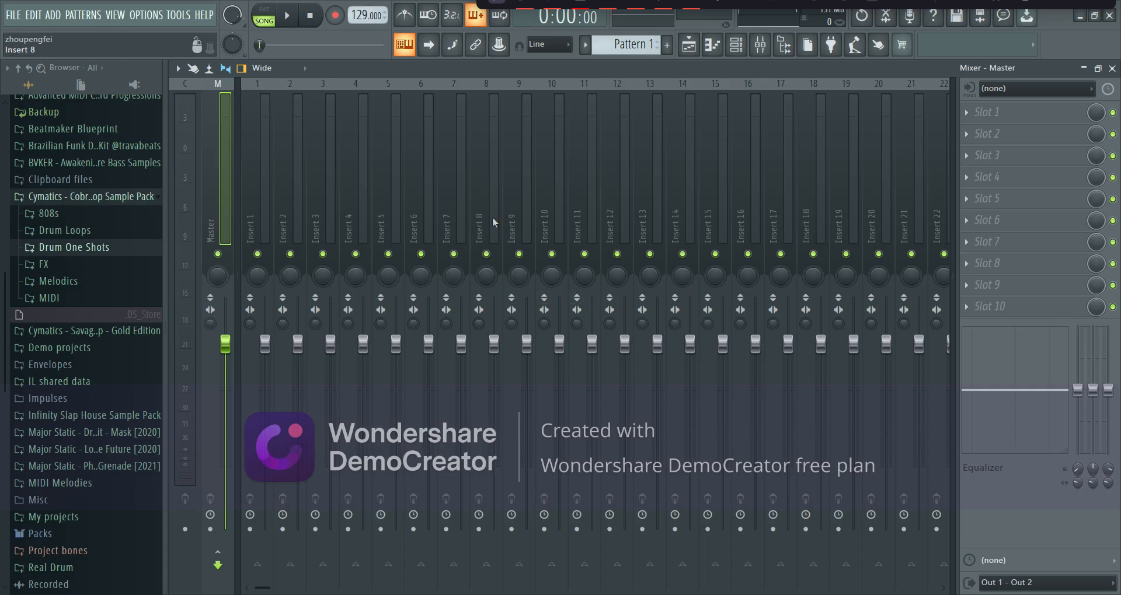
Load Fruity Soft Clipper into slot 10 of the Master track and close the plugin's window.
click(986, 314)
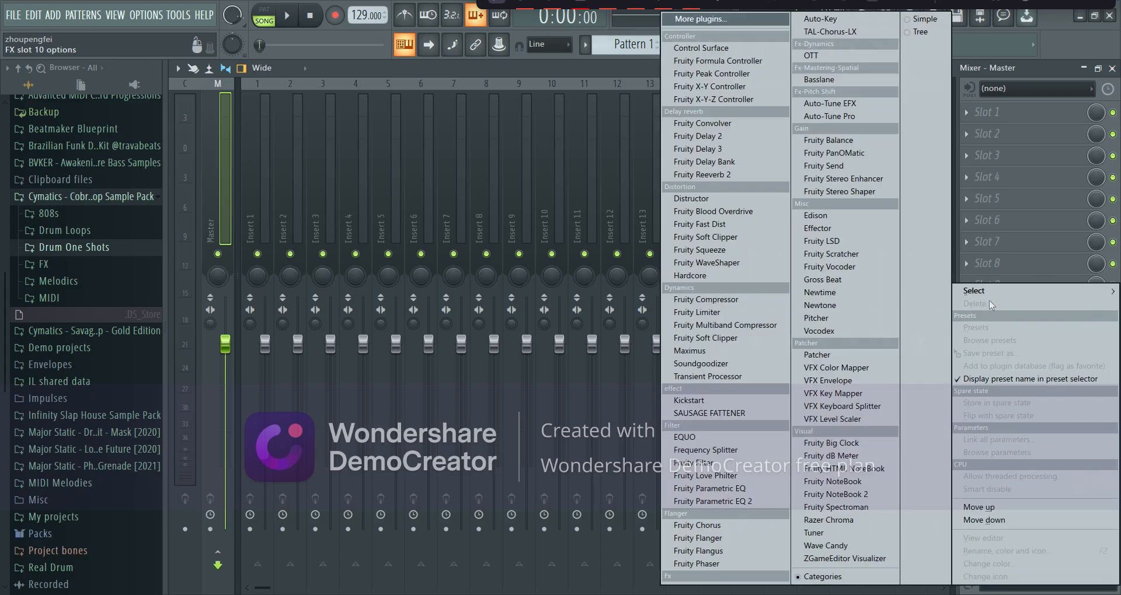
mouse_move(986, 290)
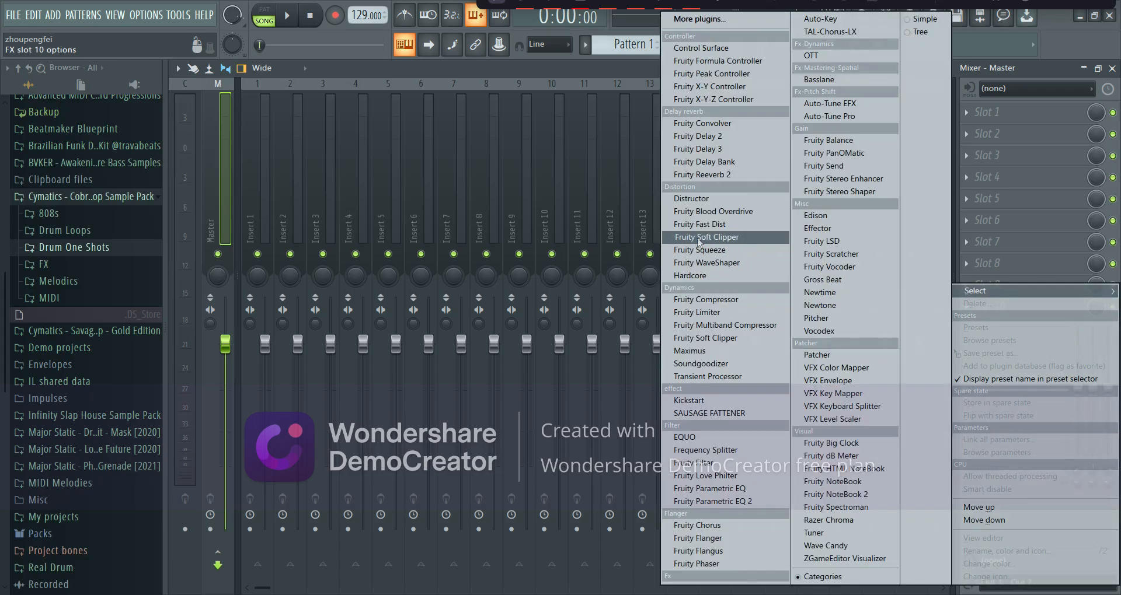
click(745, 240)
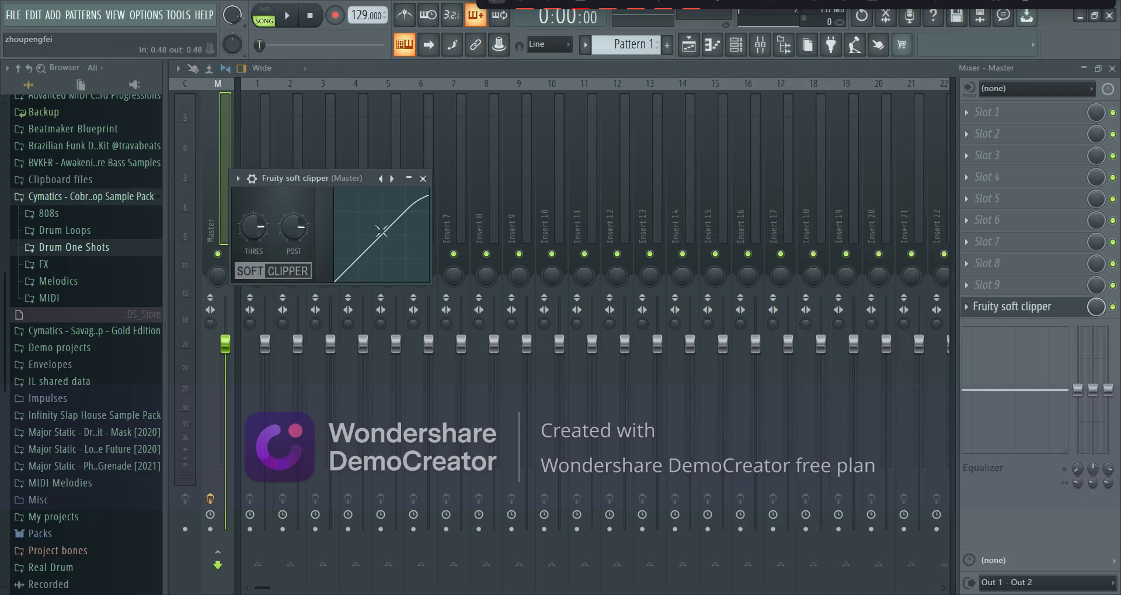
drag(363, 180, 402, 189)
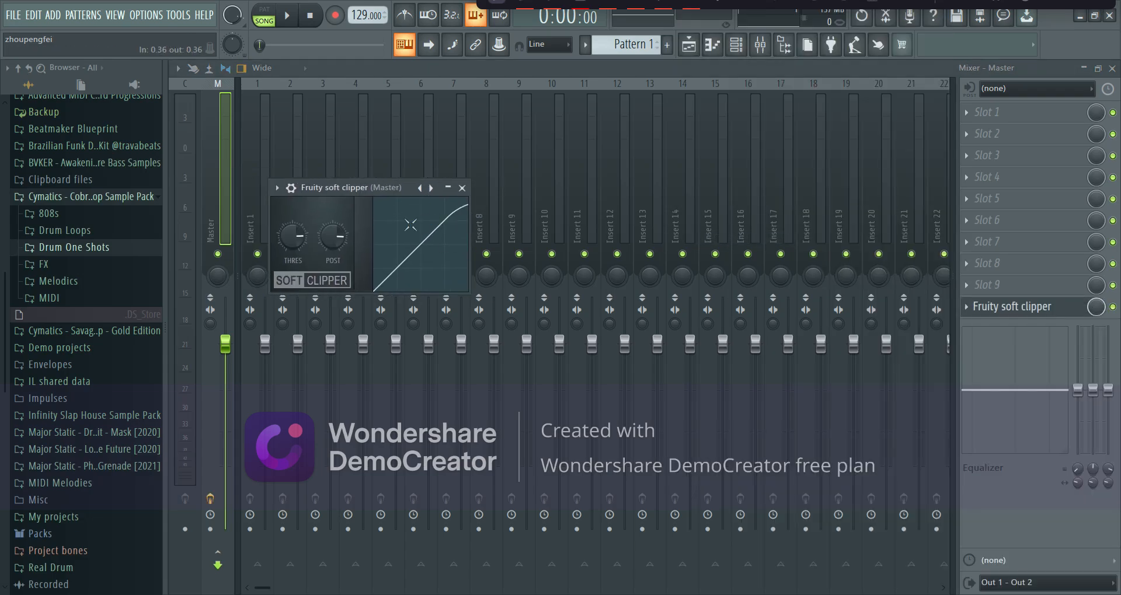
click(463, 189)
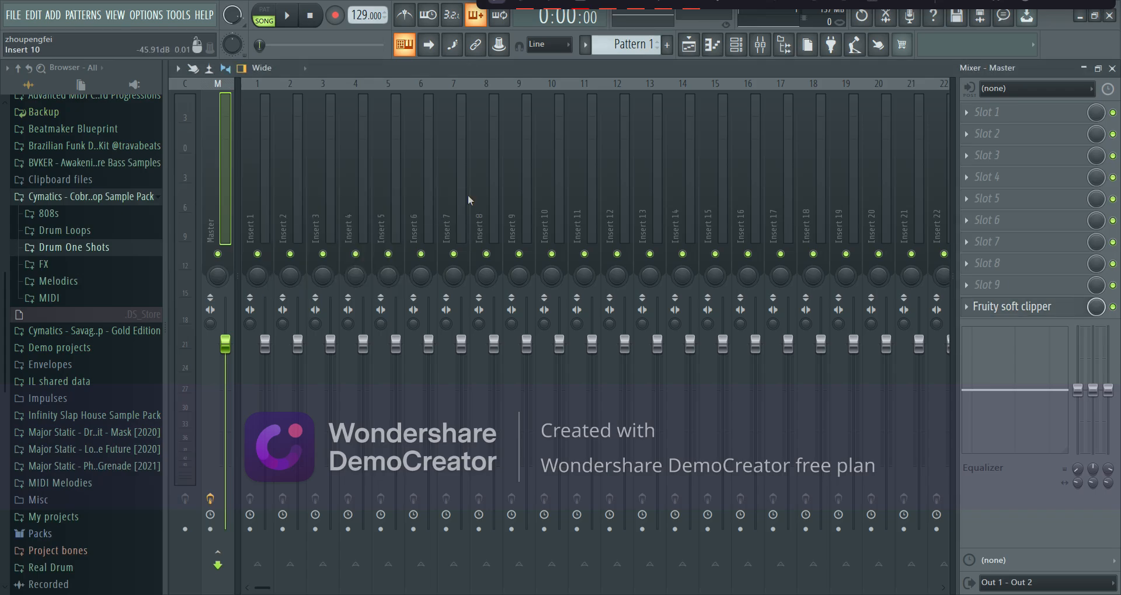
click(1083, 69)
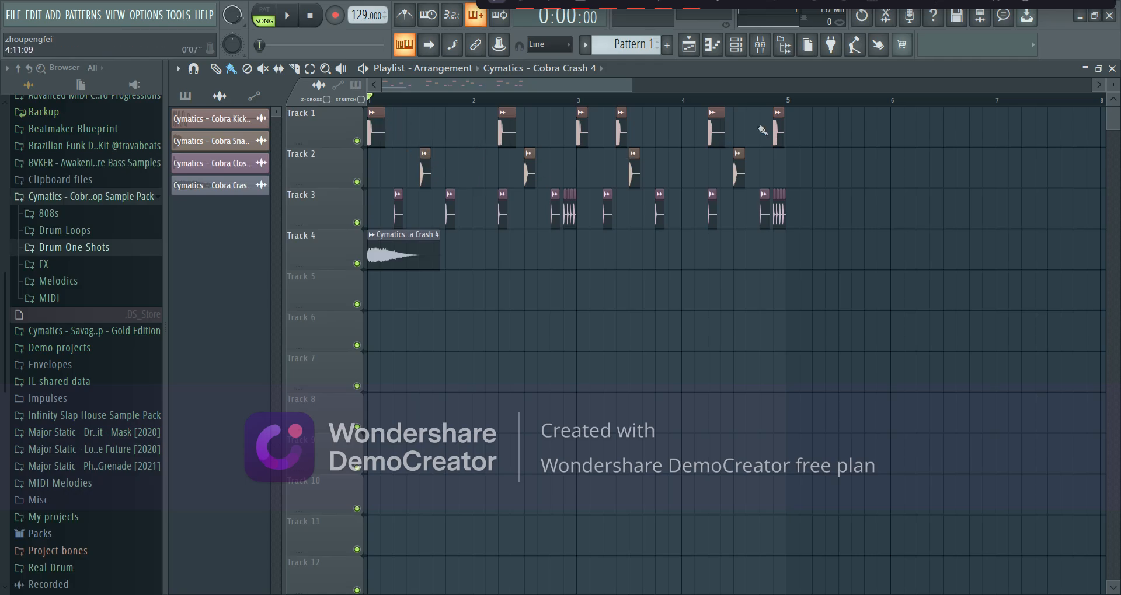
click(760, 45)
double_click(995, 218)
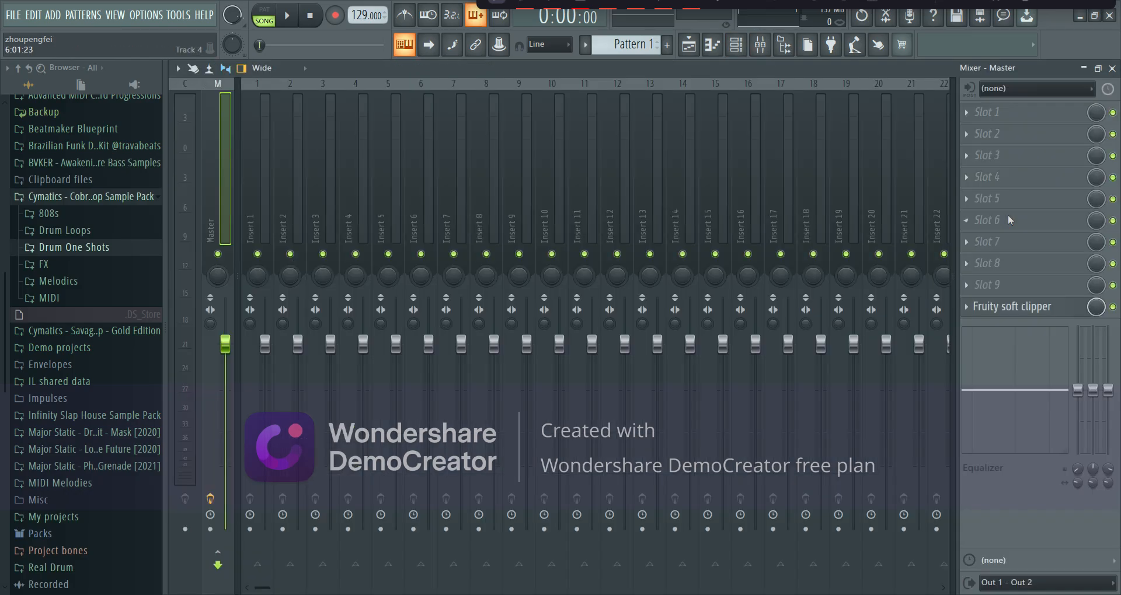
Route the Cymatics - Cobra Kick 7 - F# clip to mixer insert 1 and play the beat briefly to check its signal.
click(1085, 67)
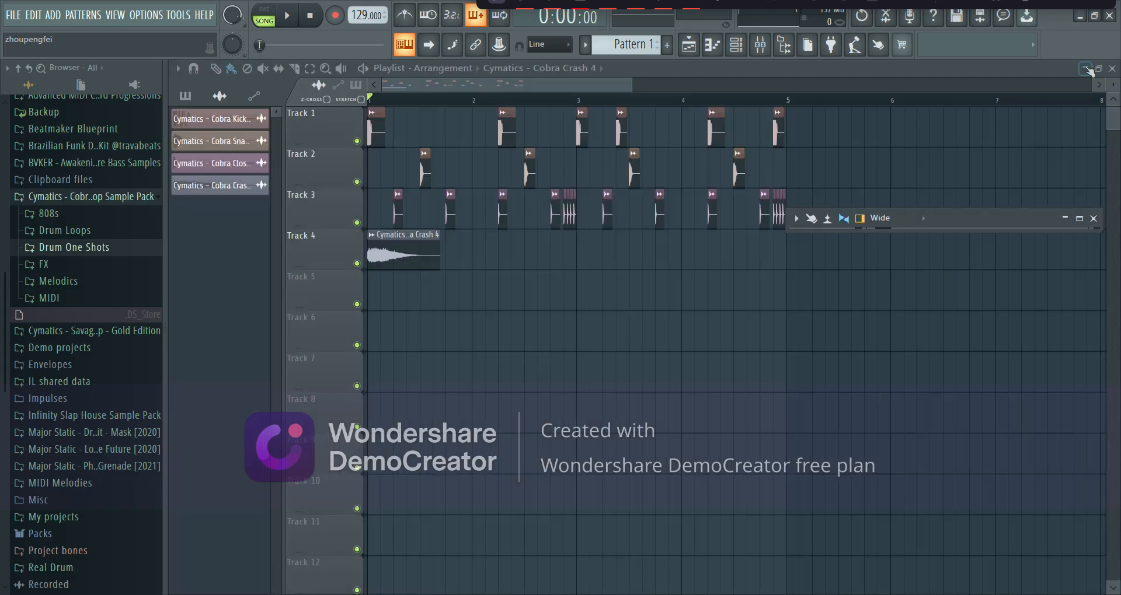
double_click(374, 123)
click(762, 49)
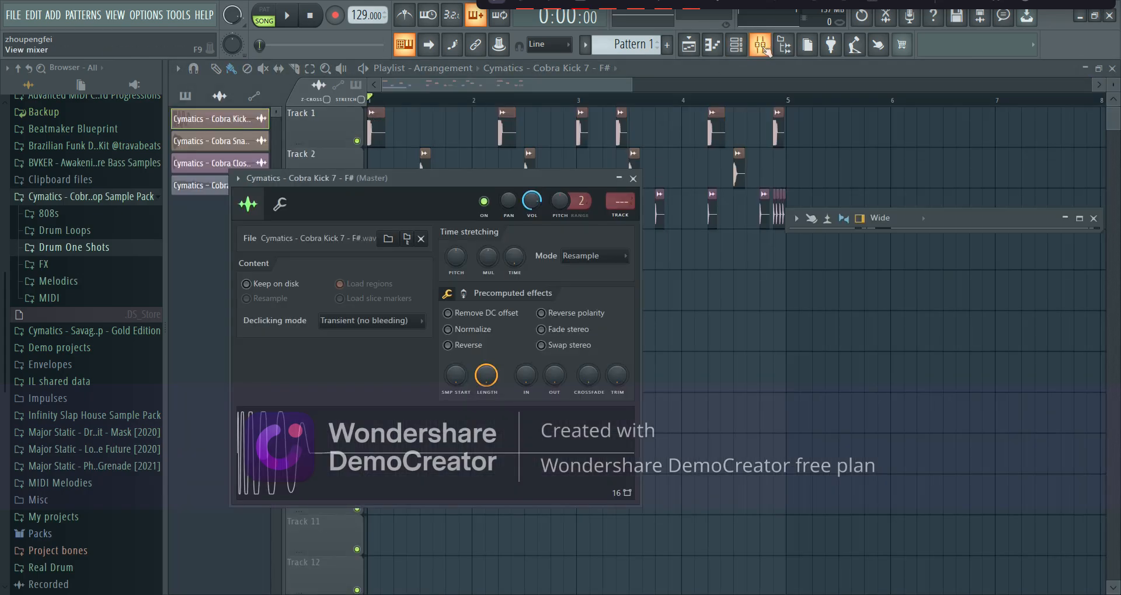
double_click(980, 223)
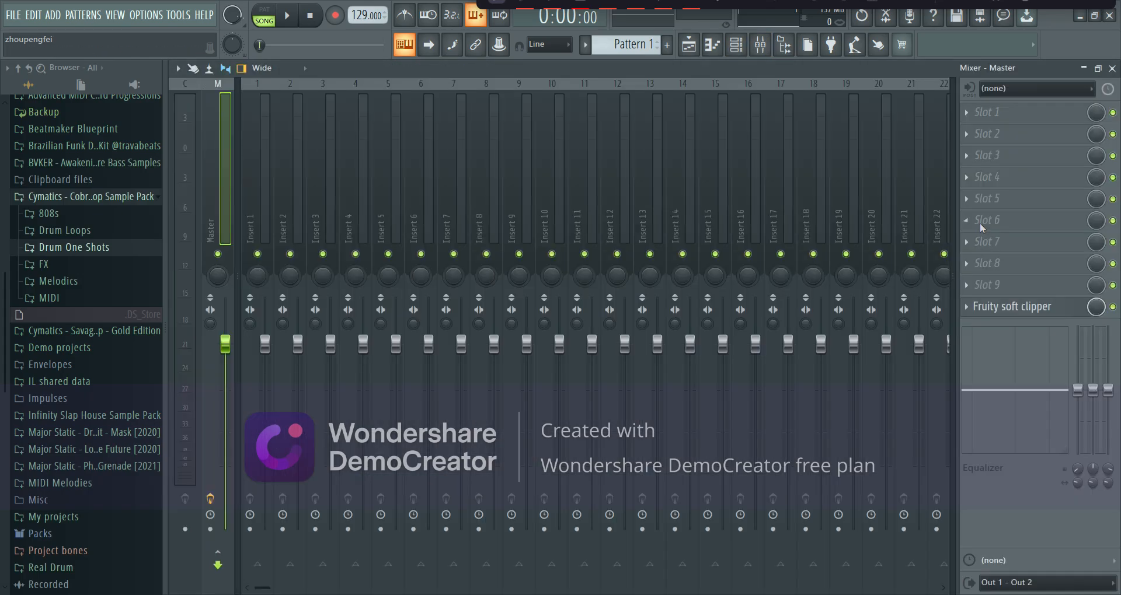
click(262, 187)
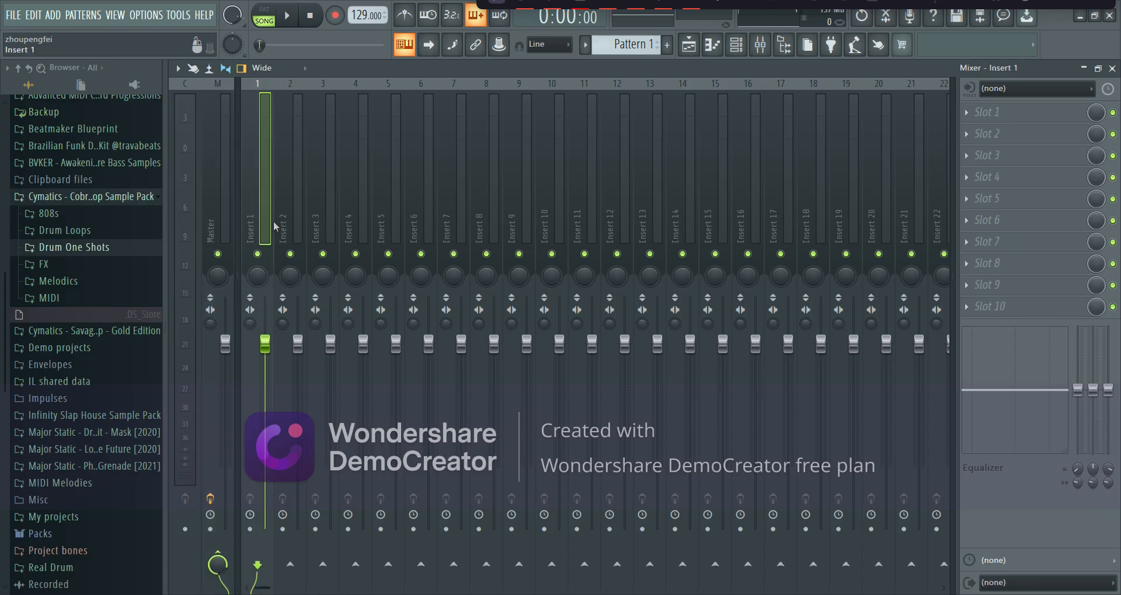
key(ctrl+l)
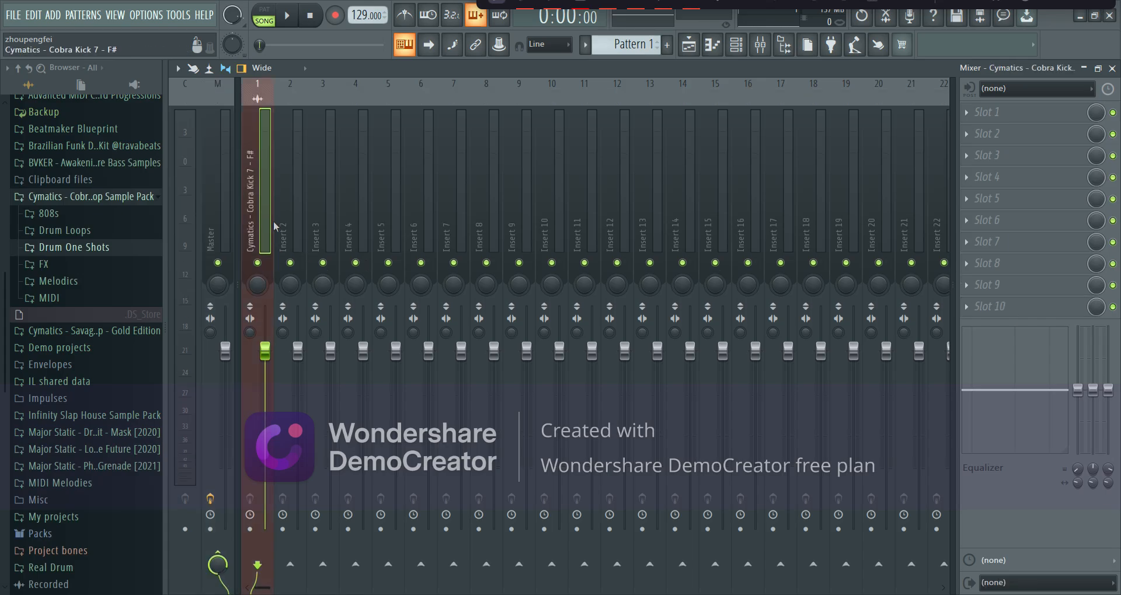
key(space)
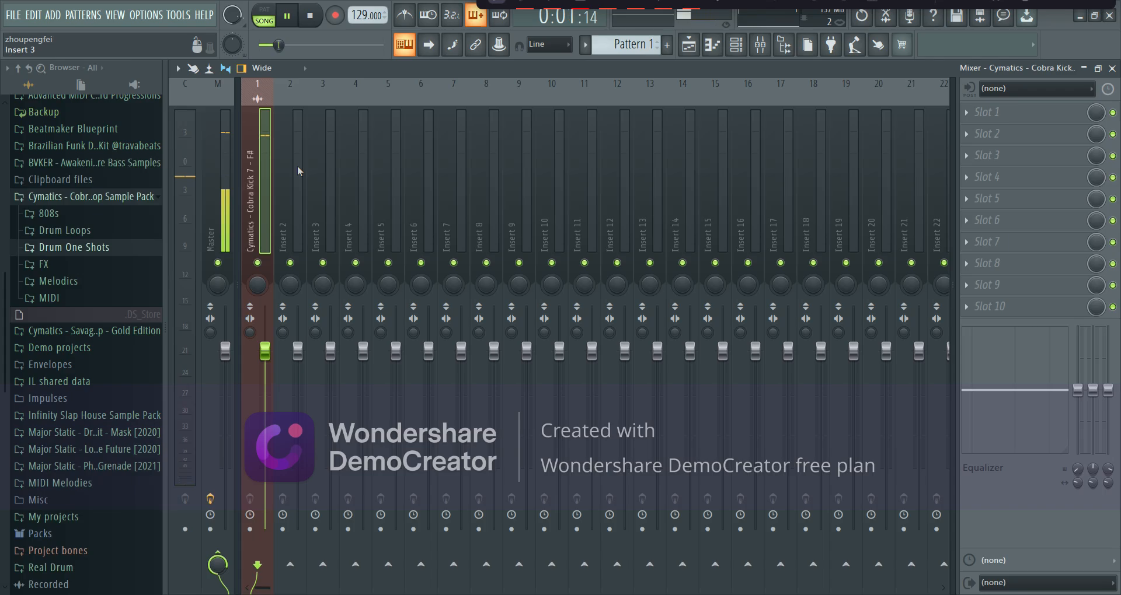
key(space)
Route the Cymatics - Cobra Snare 11 - A# clip from Track 2 to mixer insert 2.
click(1084, 68)
right_click(783, 295)
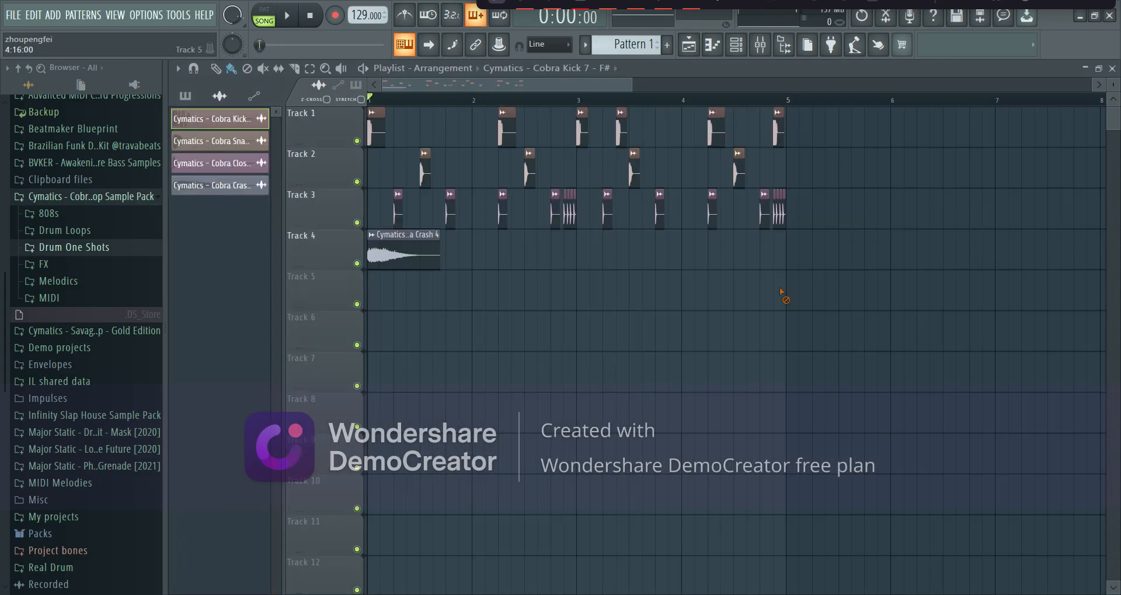
double_click(425, 169)
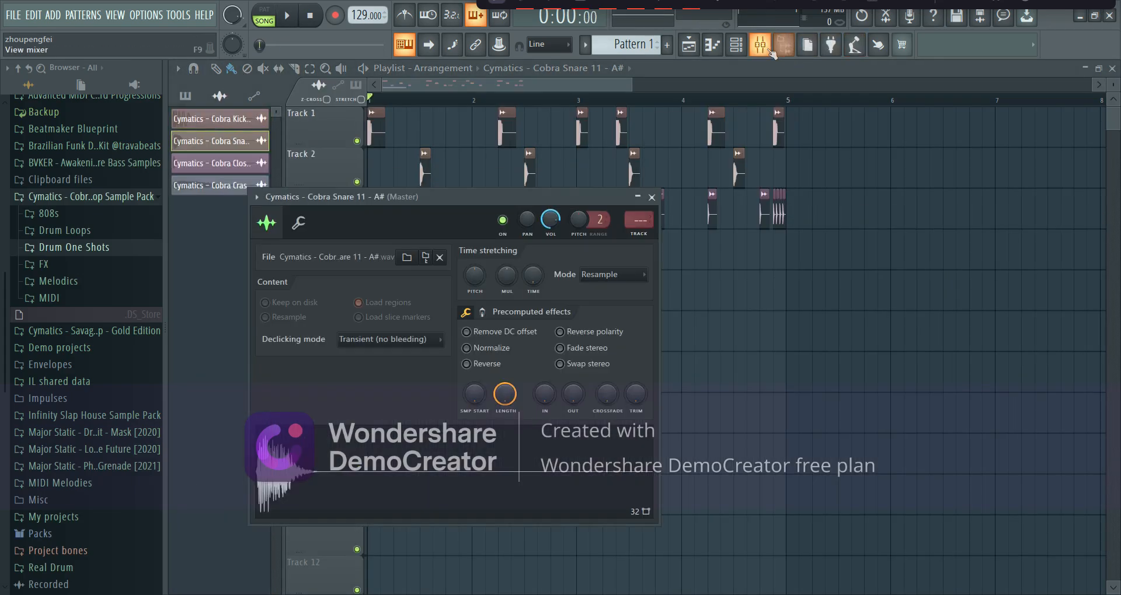
click(759, 45)
double_click(938, 215)
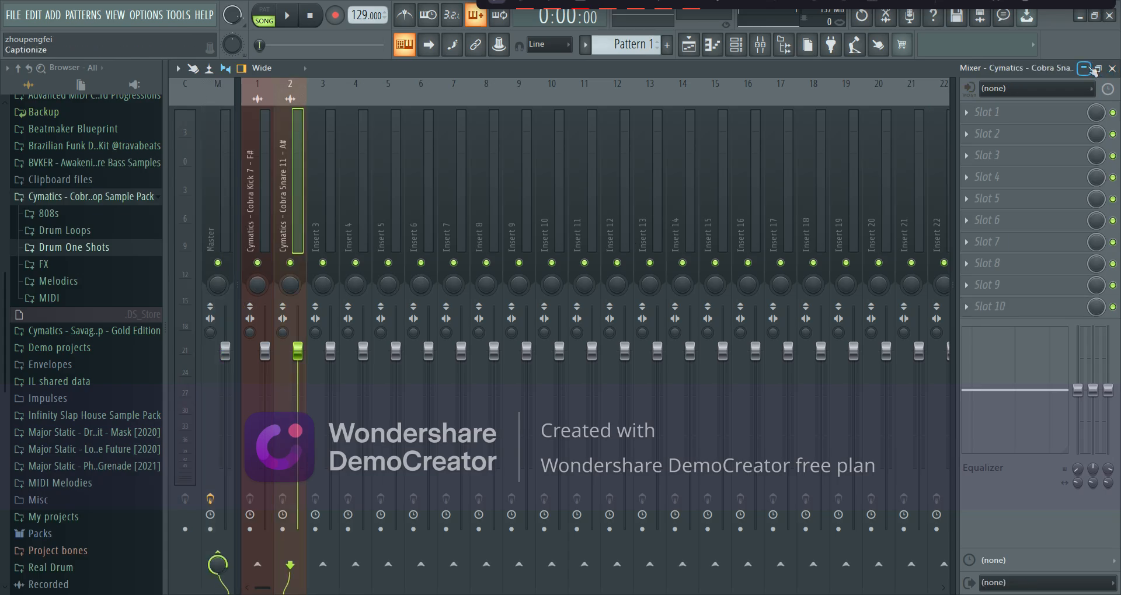
Route the Cymatics - Cobra Closed Hihat 10 clip from Track 3 to mixer insert 3.
click(1112, 68)
double_click(712, 214)
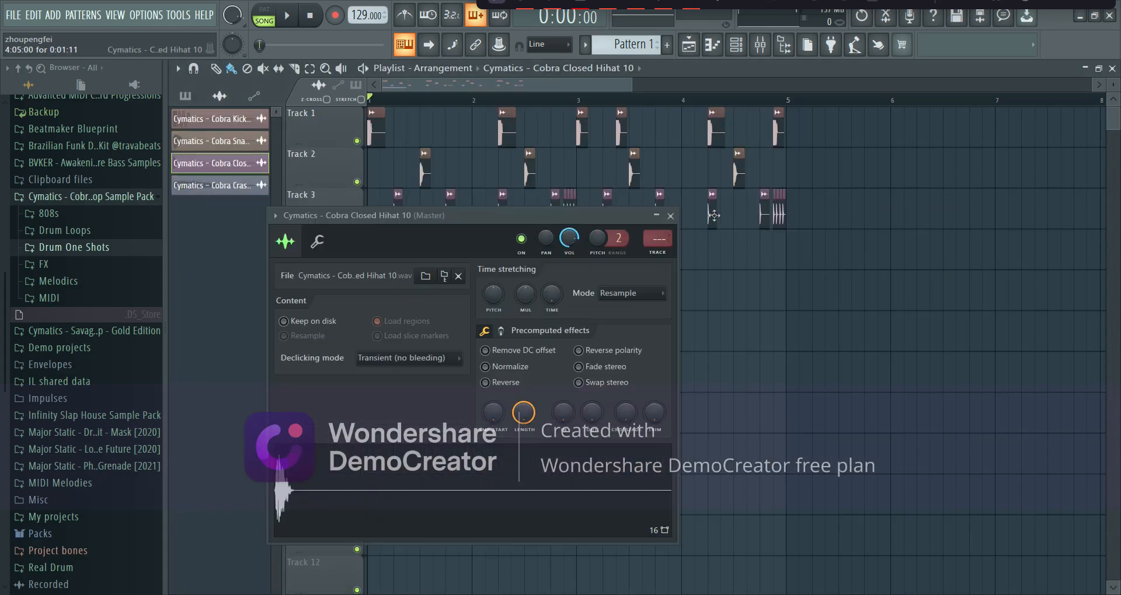
click(761, 47)
double_click(938, 217)
click(319, 224)
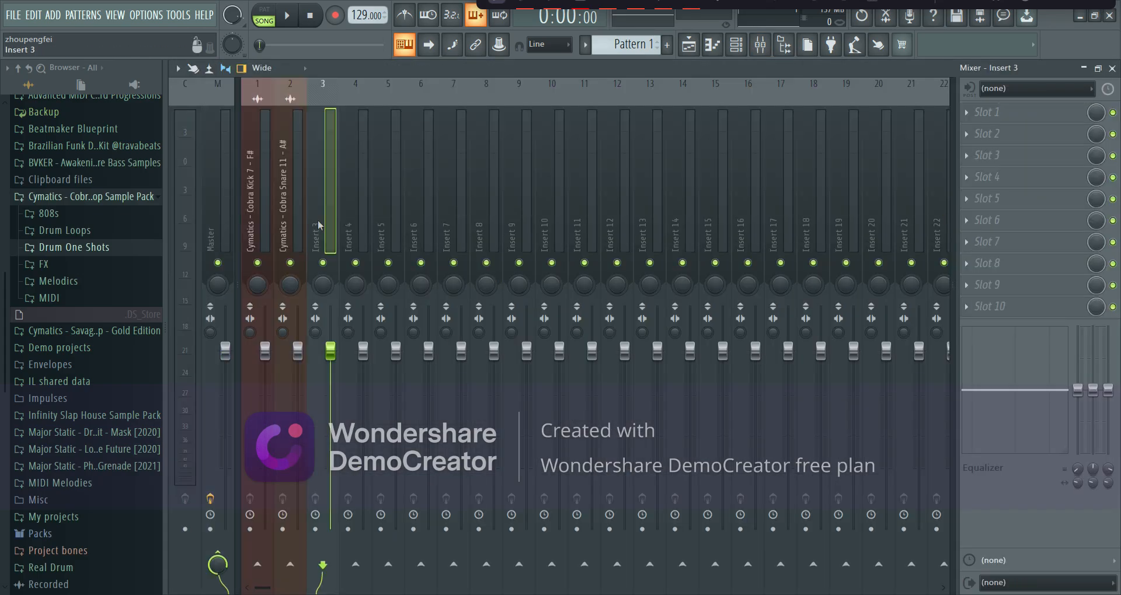
key(ctrl+l)
Route the Cymatics - Cobra Crash 4 clip to mixer insert 4 and play the beat to check the mixer levels.
click(1083, 69)
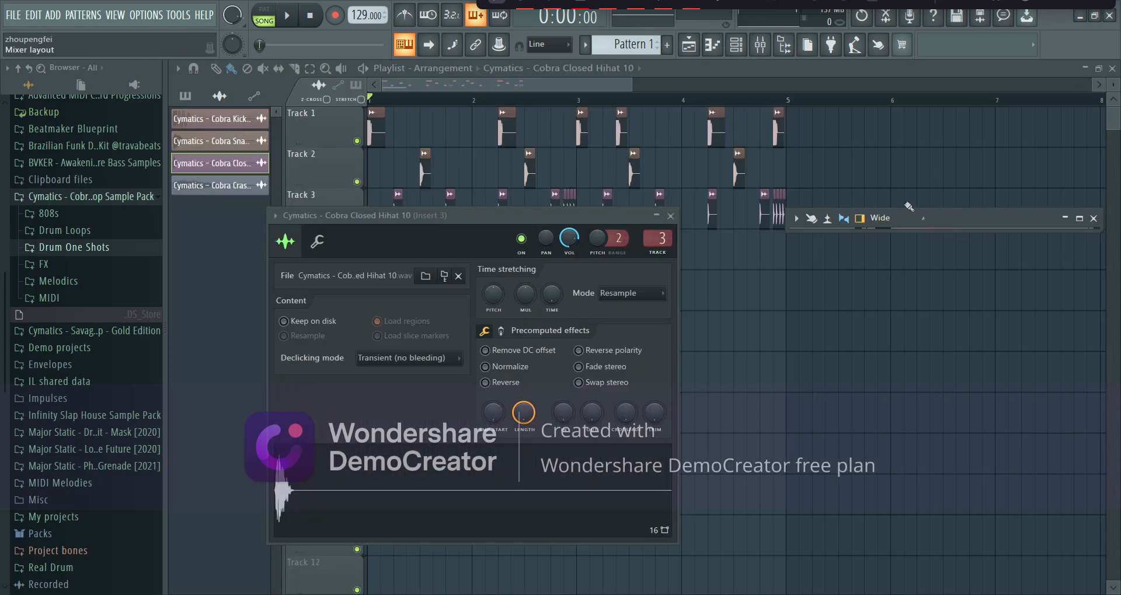
right_click(817, 318)
double_click(403, 252)
click(761, 46)
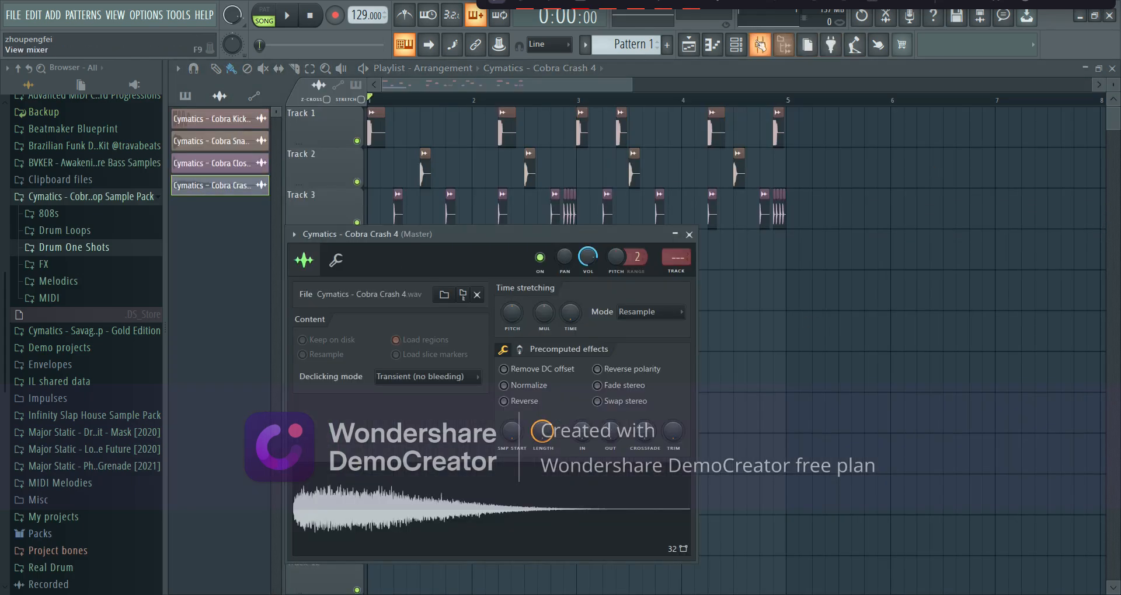
double_click(828, 218)
click(366, 214)
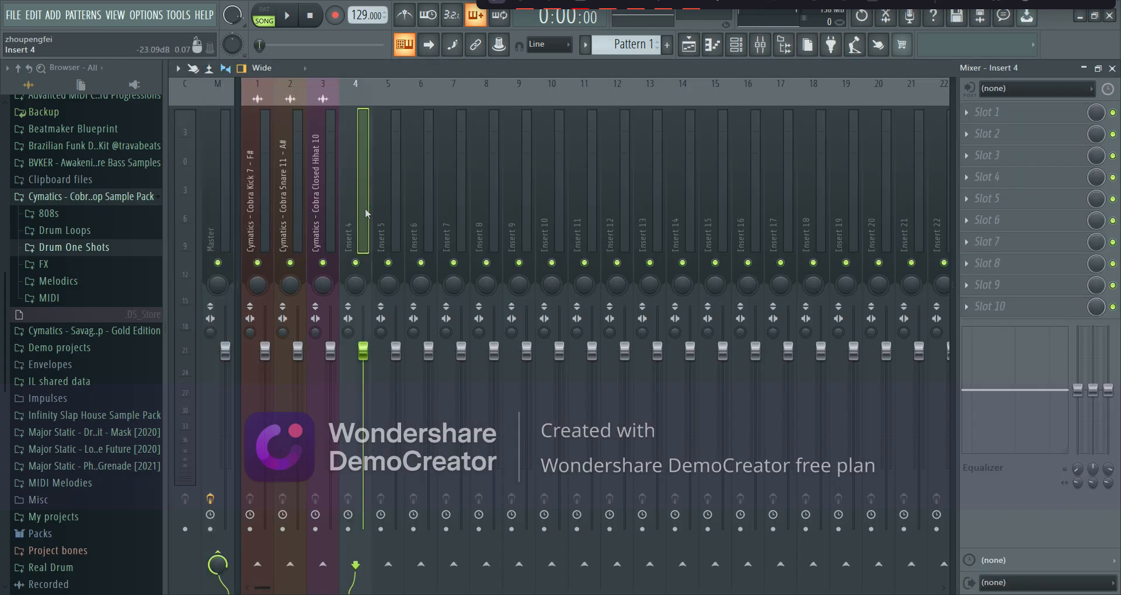
key(ctrl+l)
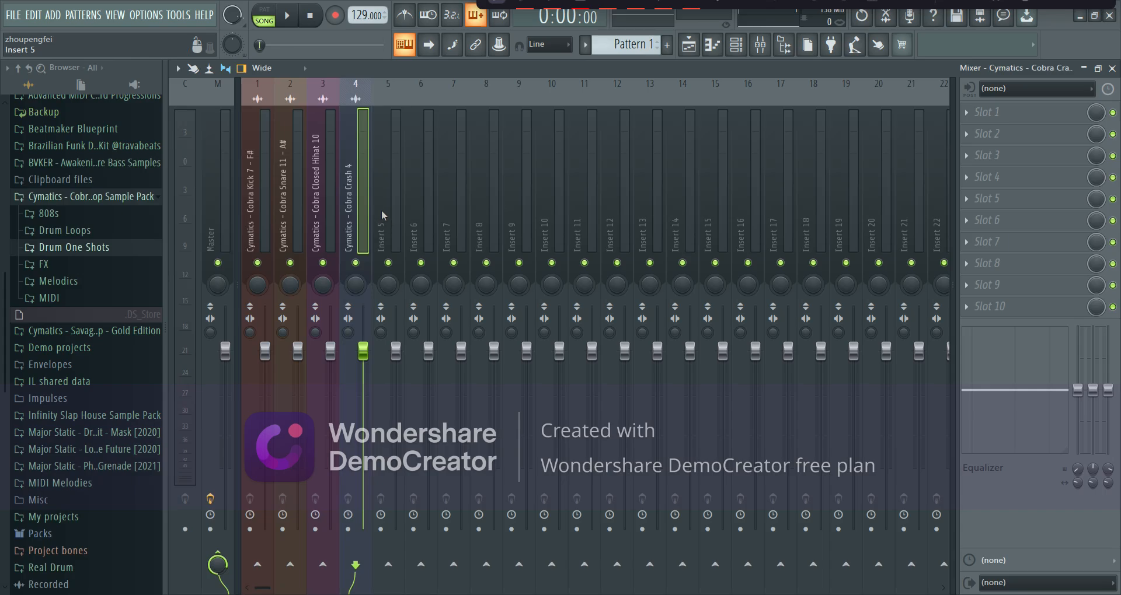
key(space)
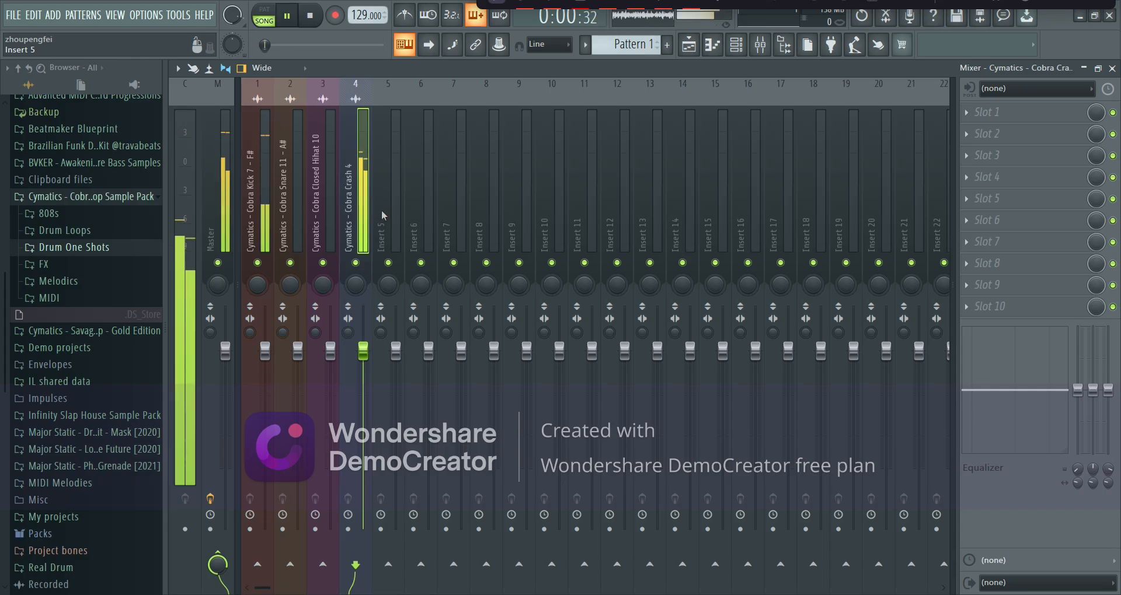
key(space)
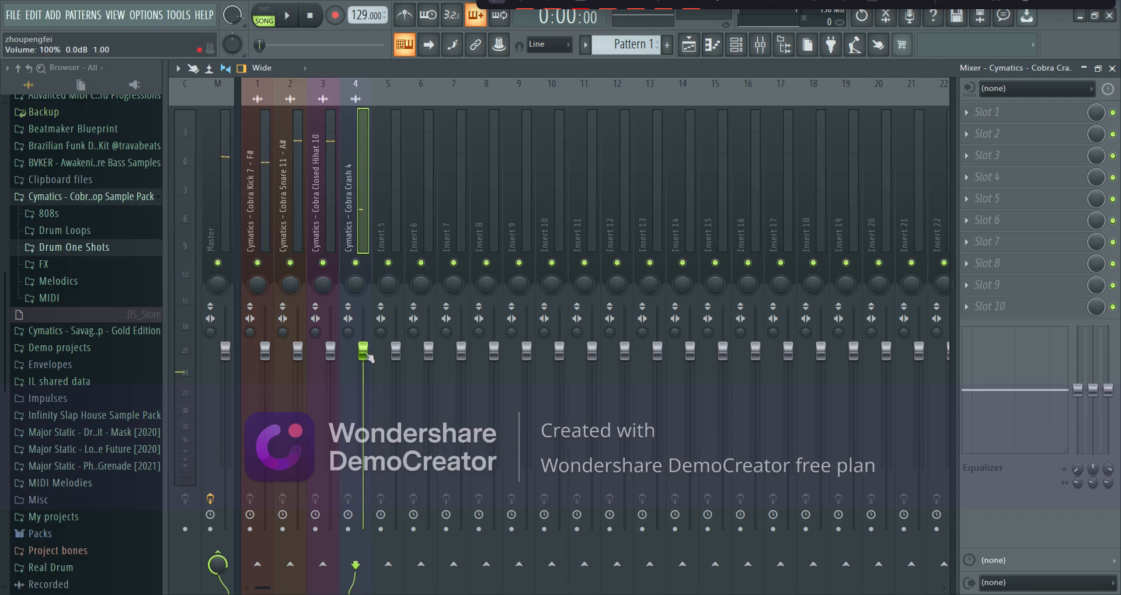
Lower the crash and closed hi-hat mixer faders to about 77% (-5.4 dB) and audition the beat.
drag(362, 350, 363, 392)
drag(332, 334, 329, 376)
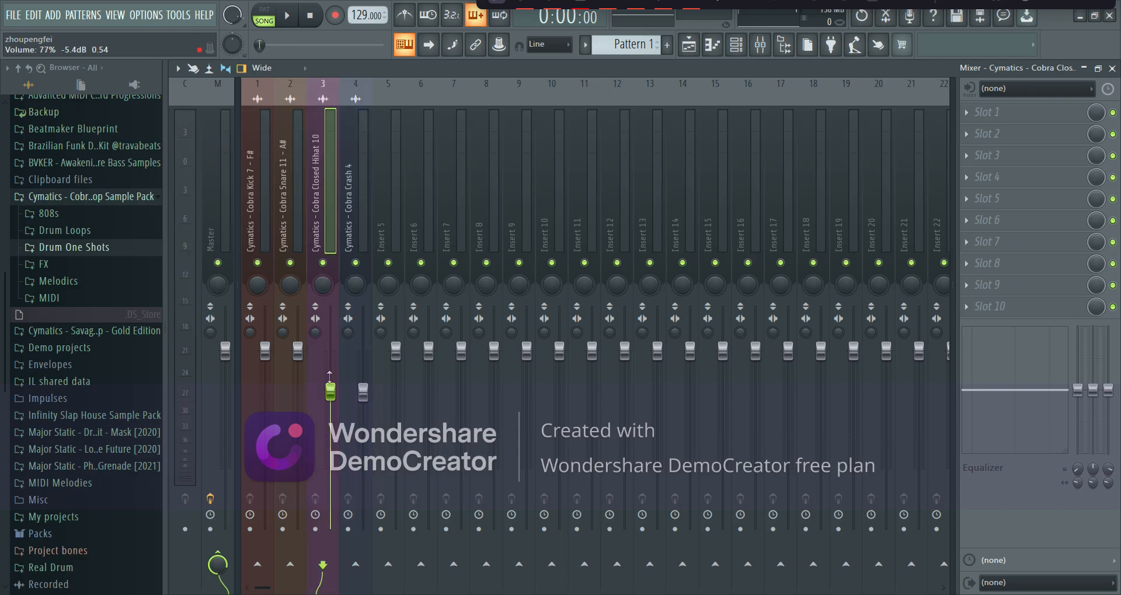
key(space)
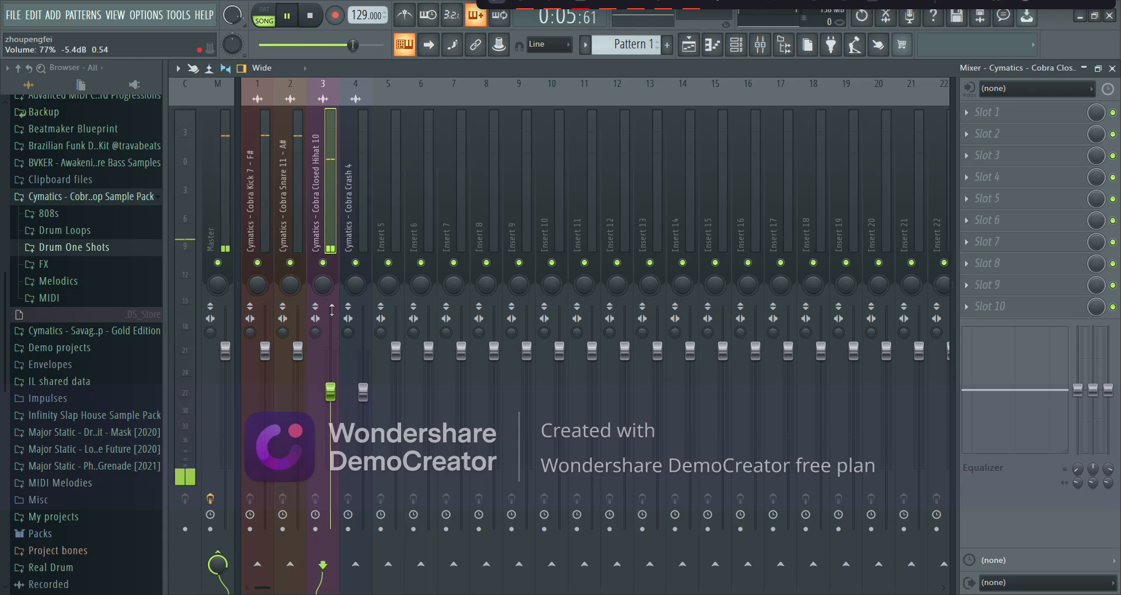
key(space)
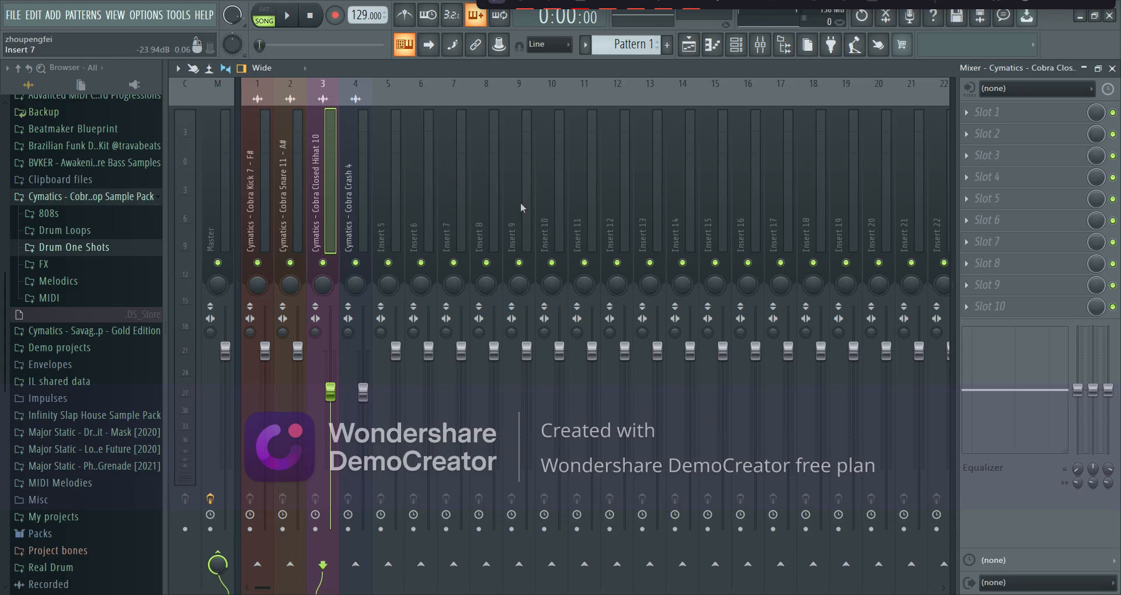
Return to the playlist and place a Pattern 1 clip on Track 5 at the start of bar 1.
click(1083, 68)
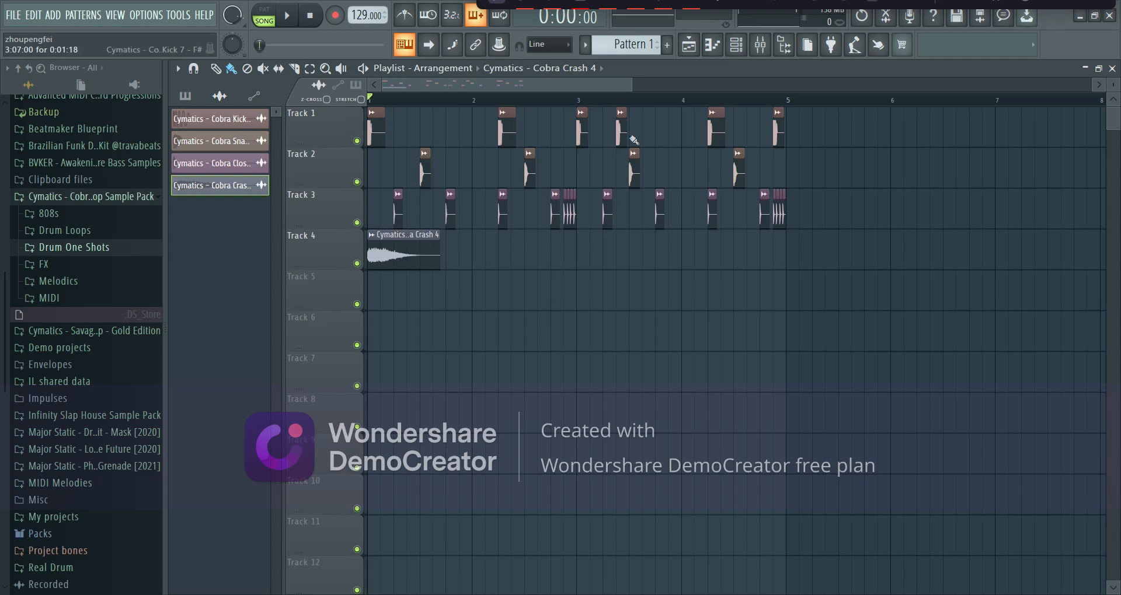
click(627, 44)
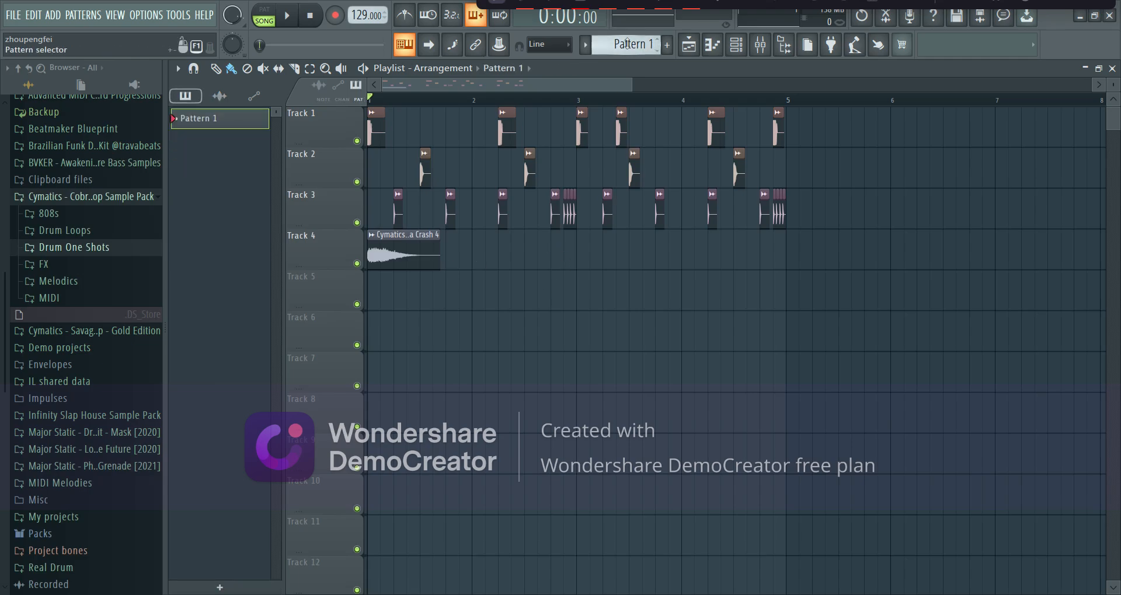
click(379, 297)
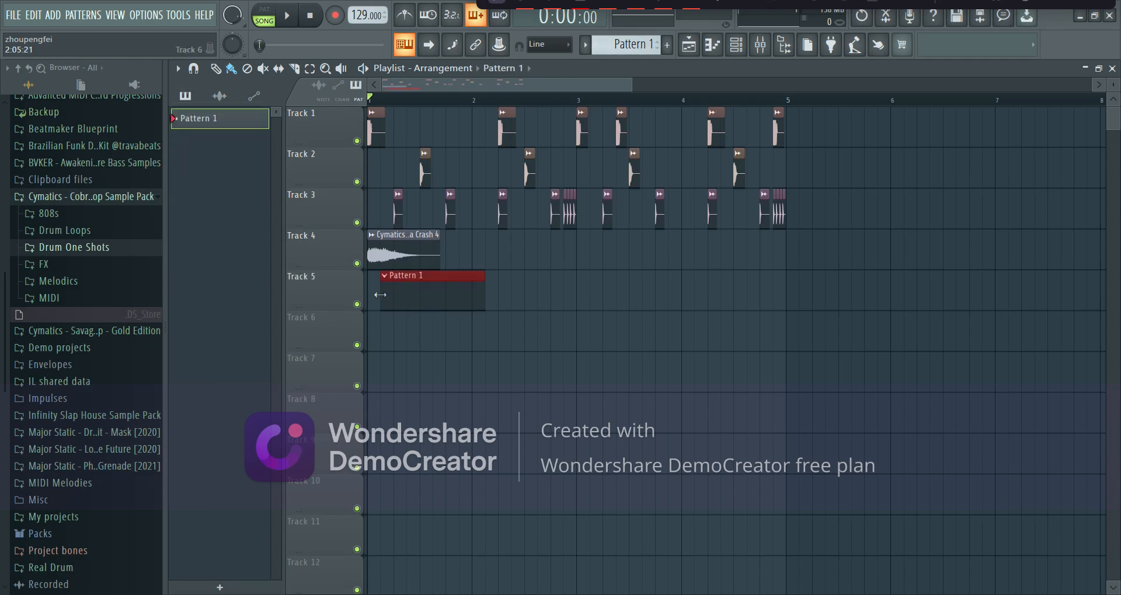
drag(441, 295, 431, 295)
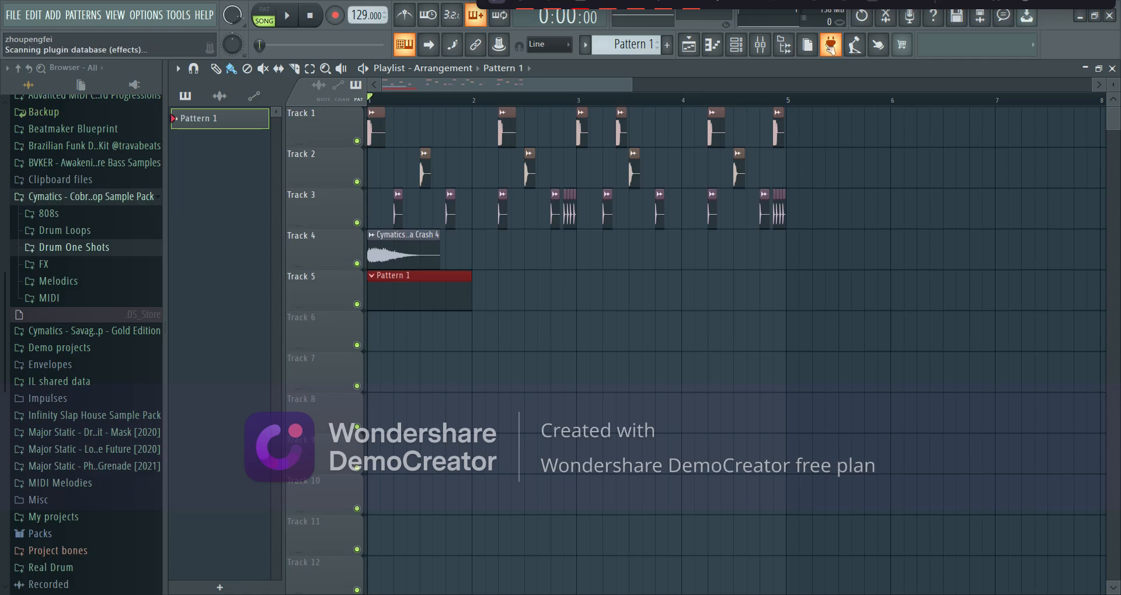
Add the FLEX synth from the plugin picker and move its window so the whole interface is in view.
click(830, 46)
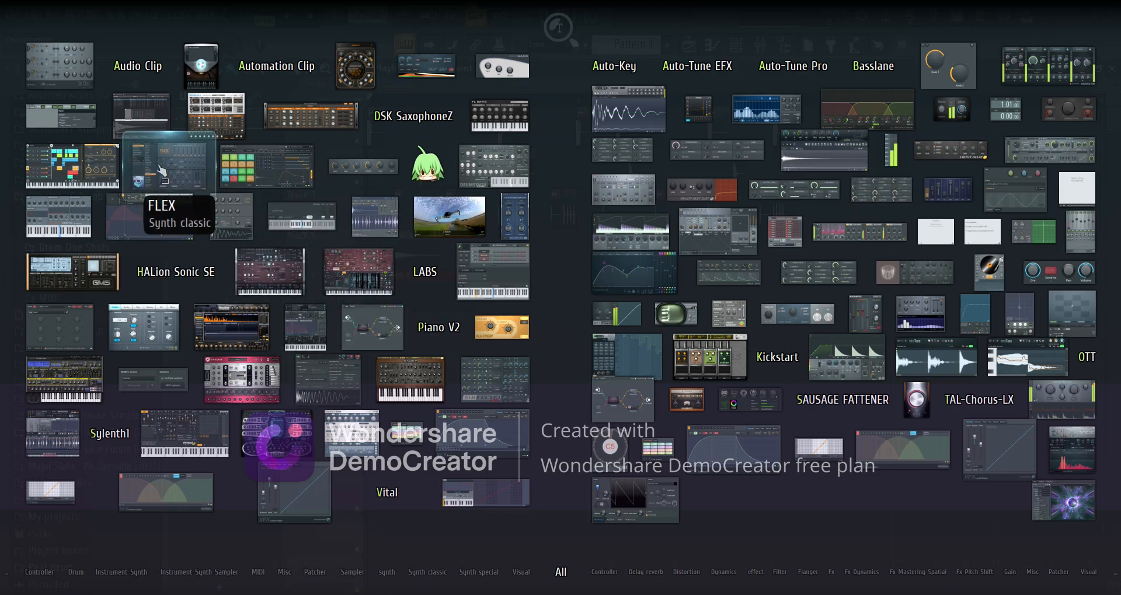
click(160, 167)
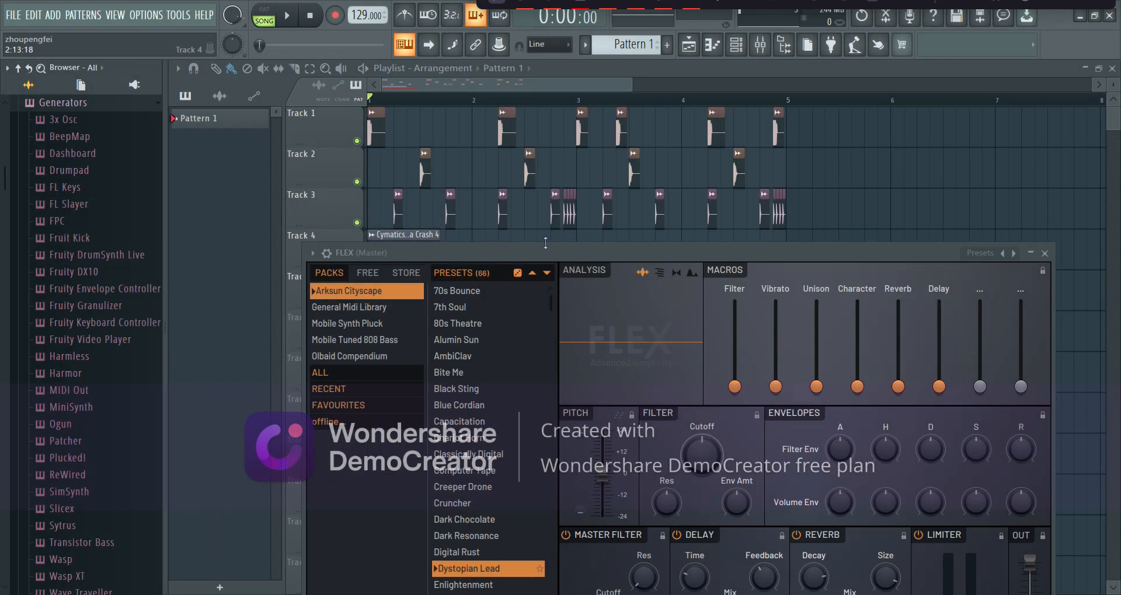
drag(538, 256, 440, 76)
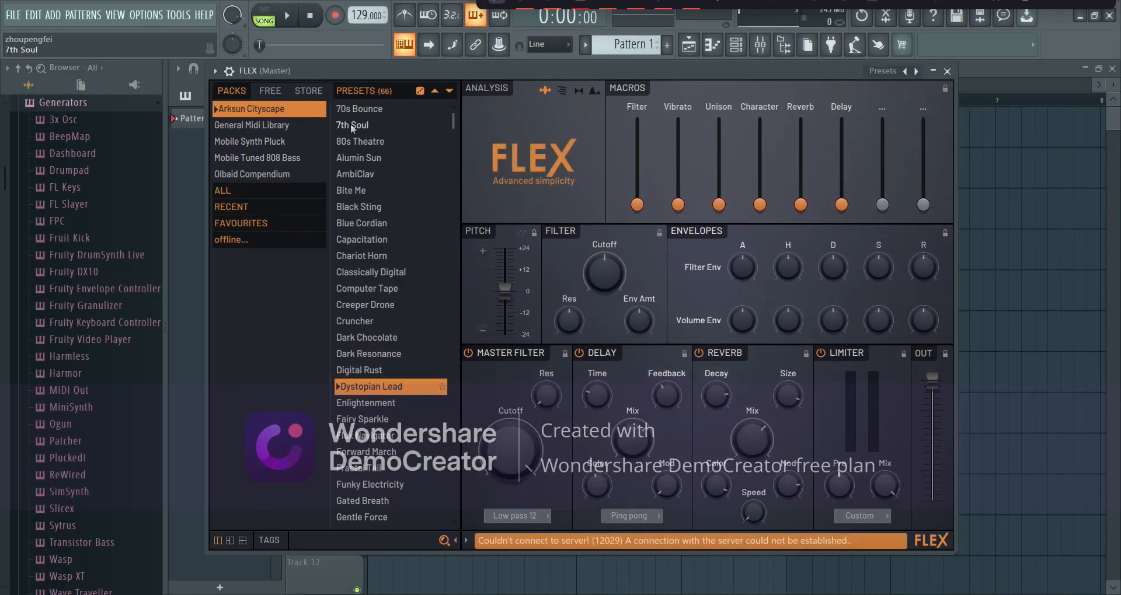
Filter all FLEX presets by the Piano type tag and load the Piano Dark preset.
mouse_move(451, 120)
mouse_down()
mouse_move(457, 408)
mouse_move(456, 106)
mouse_up()
click(230, 190)
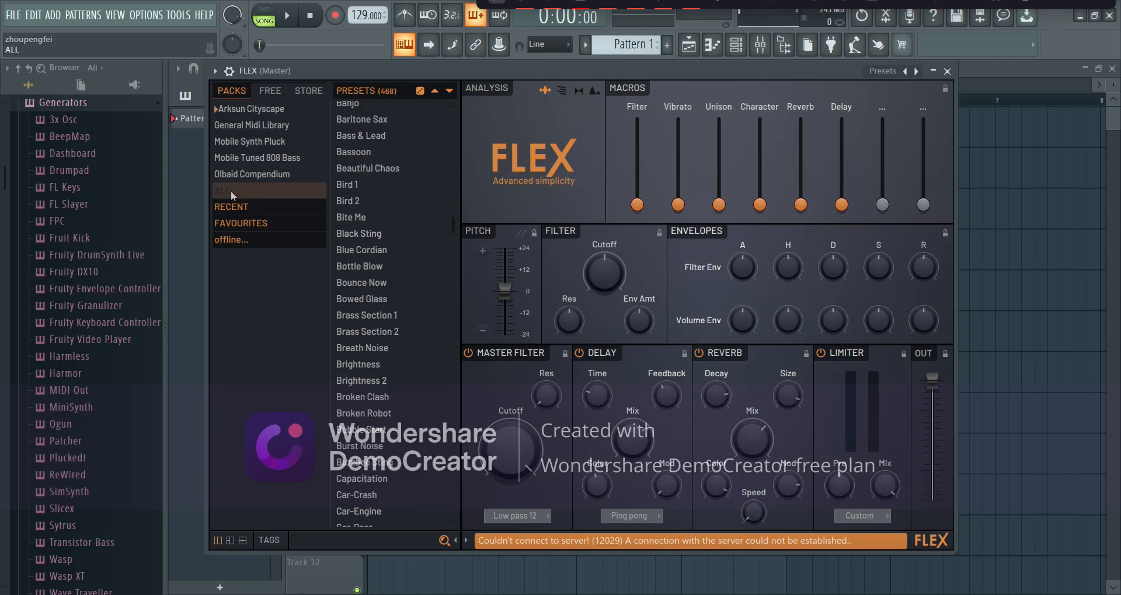
click(276, 541)
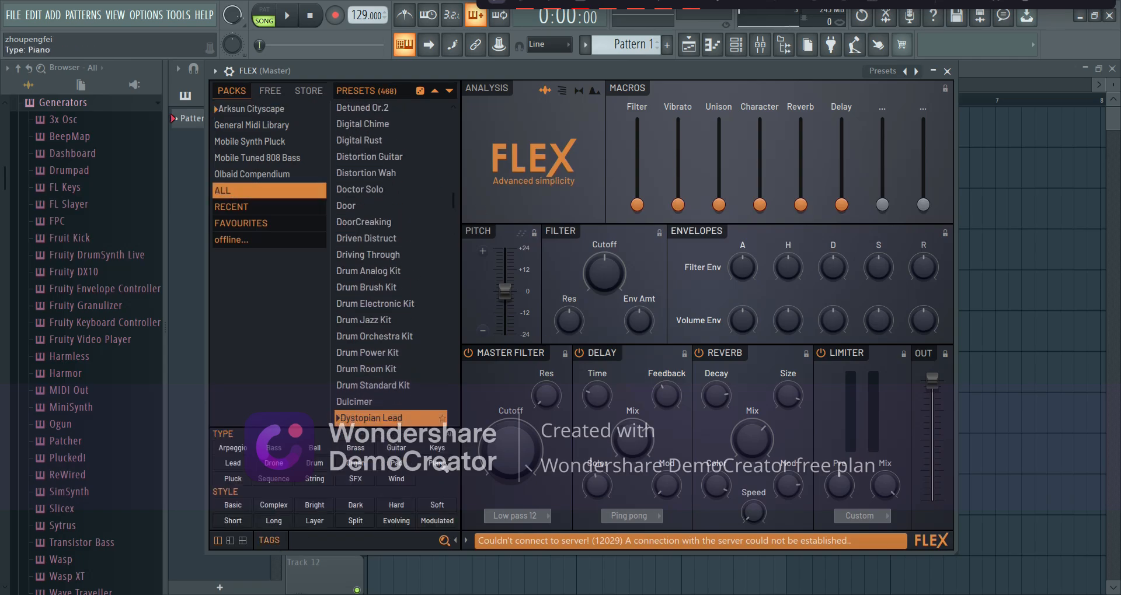
click(437, 463)
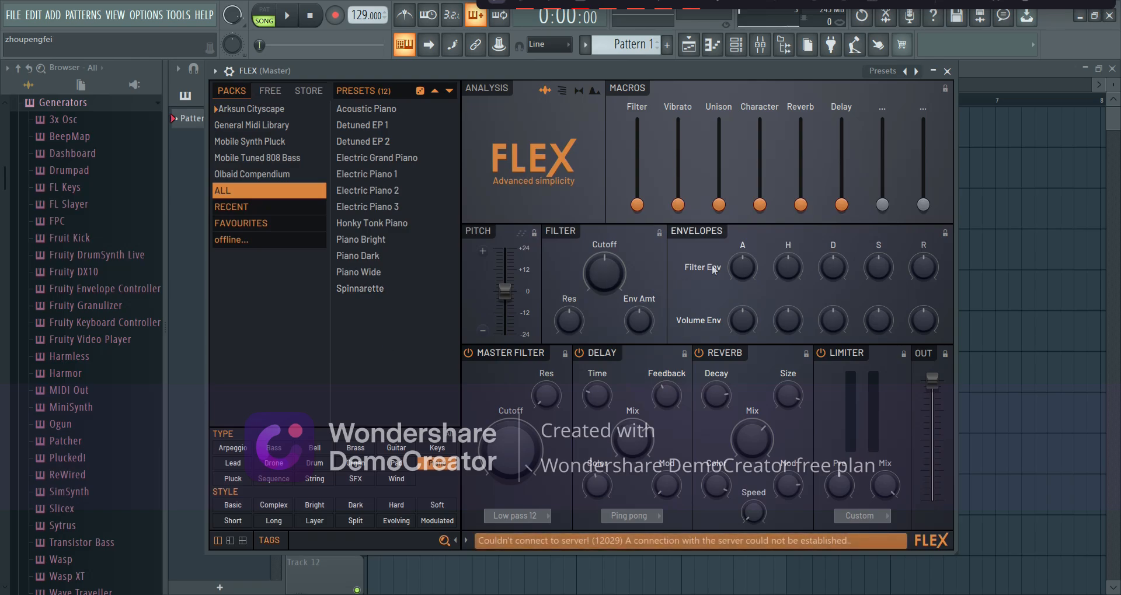
click(371, 257)
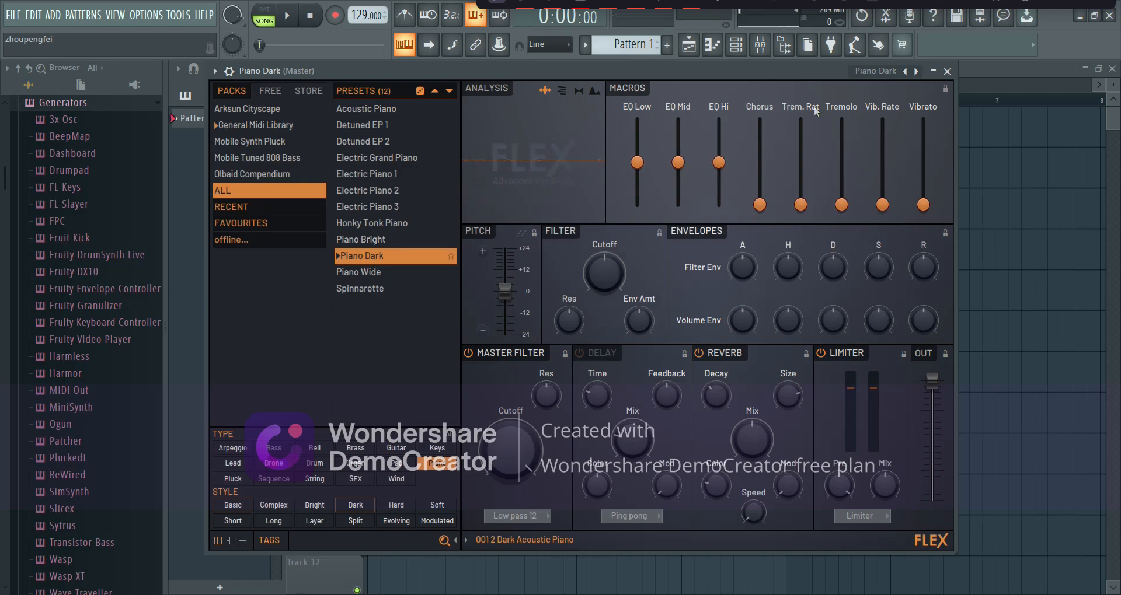
Minimize the FLEX window and open the piano roll of the Piano Dark channel.
click(932, 70)
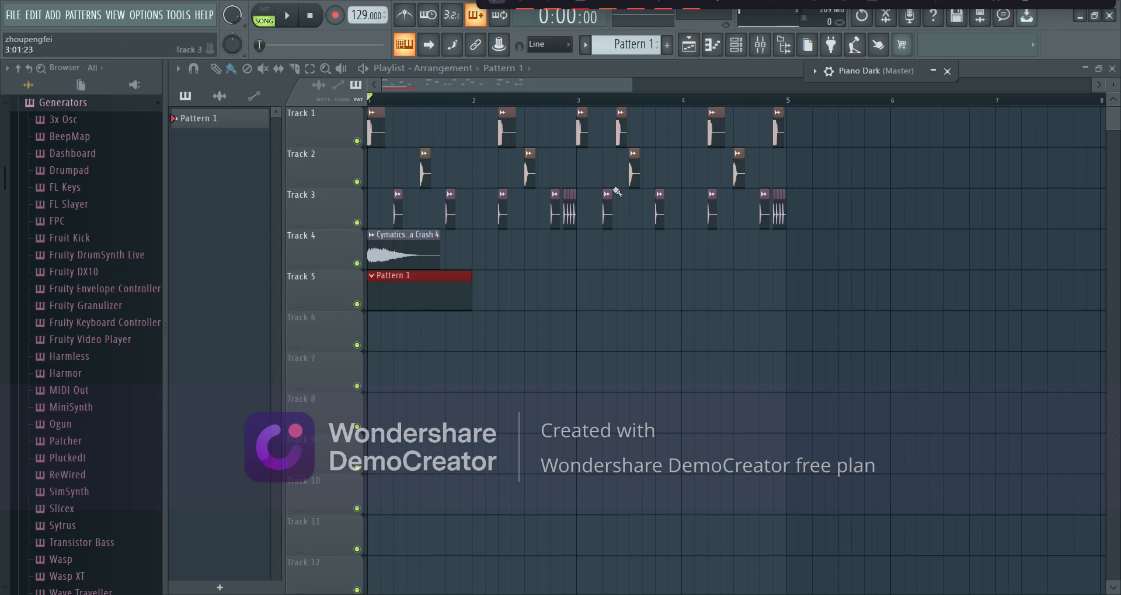
click(737, 46)
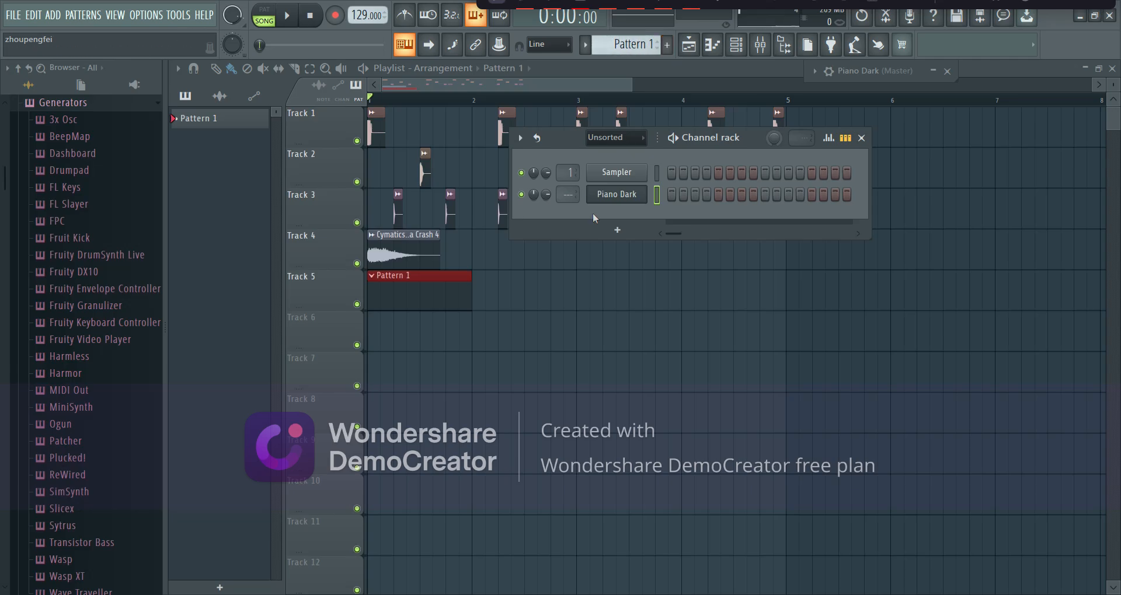
right_click(620, 197)
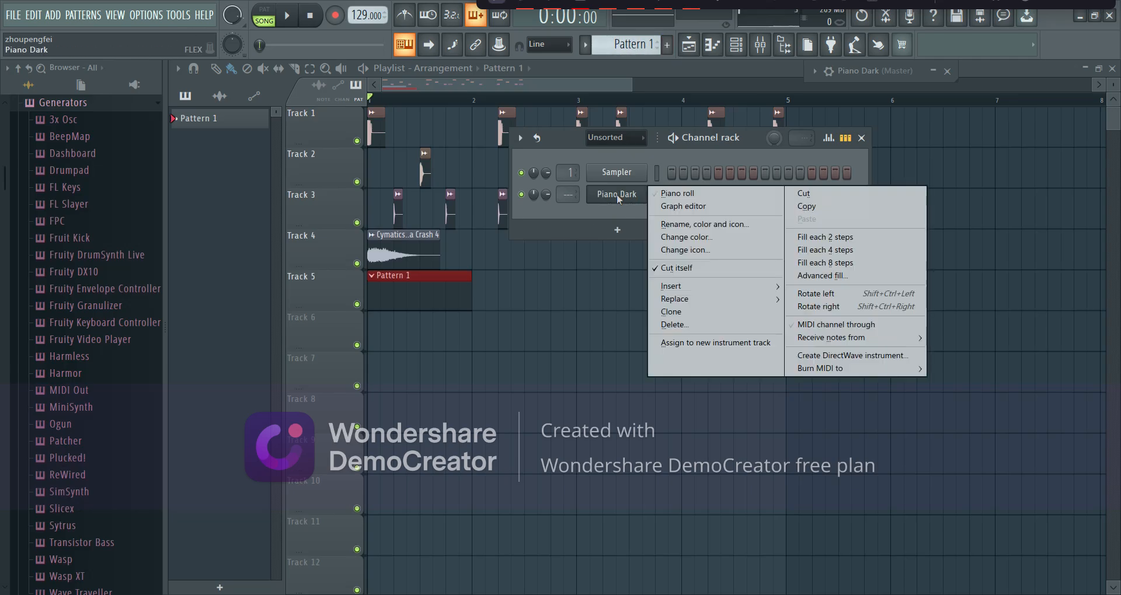
click(671, 193)
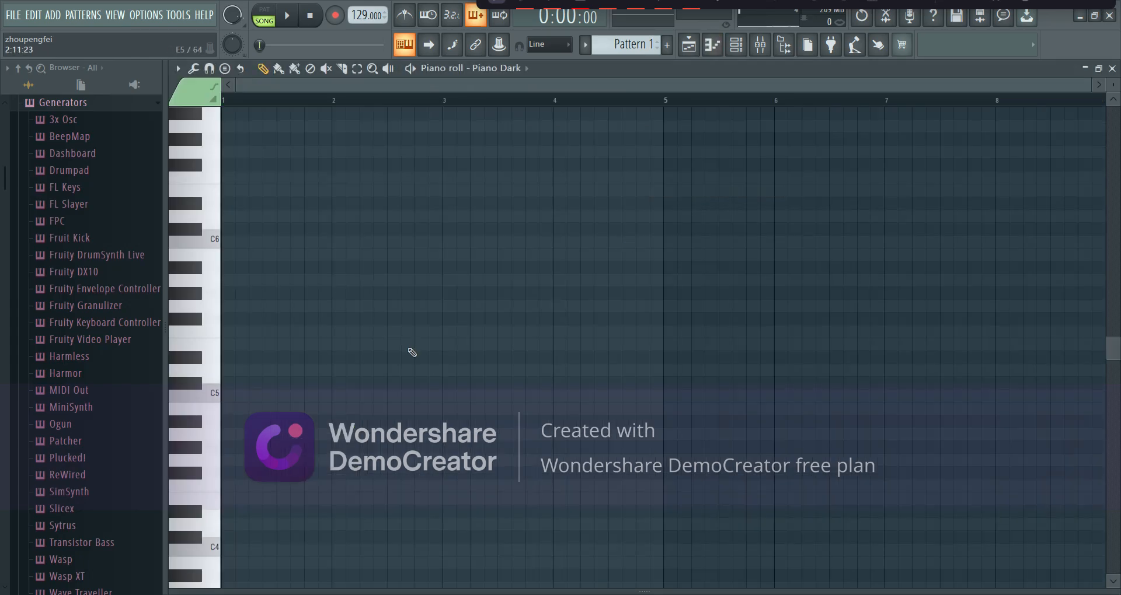
scroll(412, 352, up, 2)
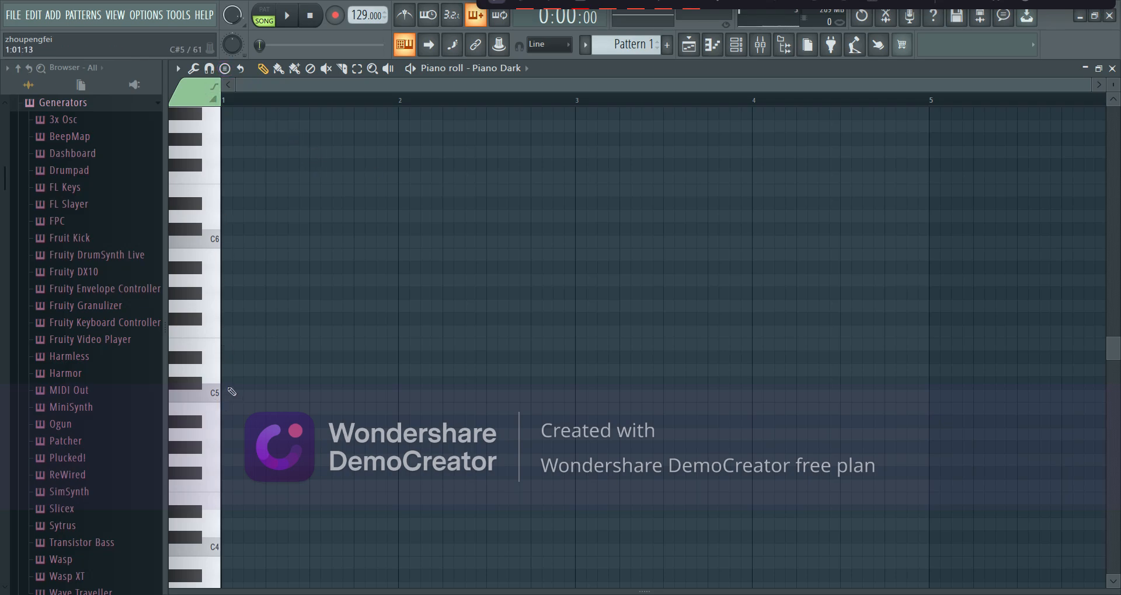
Draw a one-bar F#5 note at bar 1 and stamp a Minor Natural (Aeolian) scale from F#5 at bar 5.
click(230, 319)
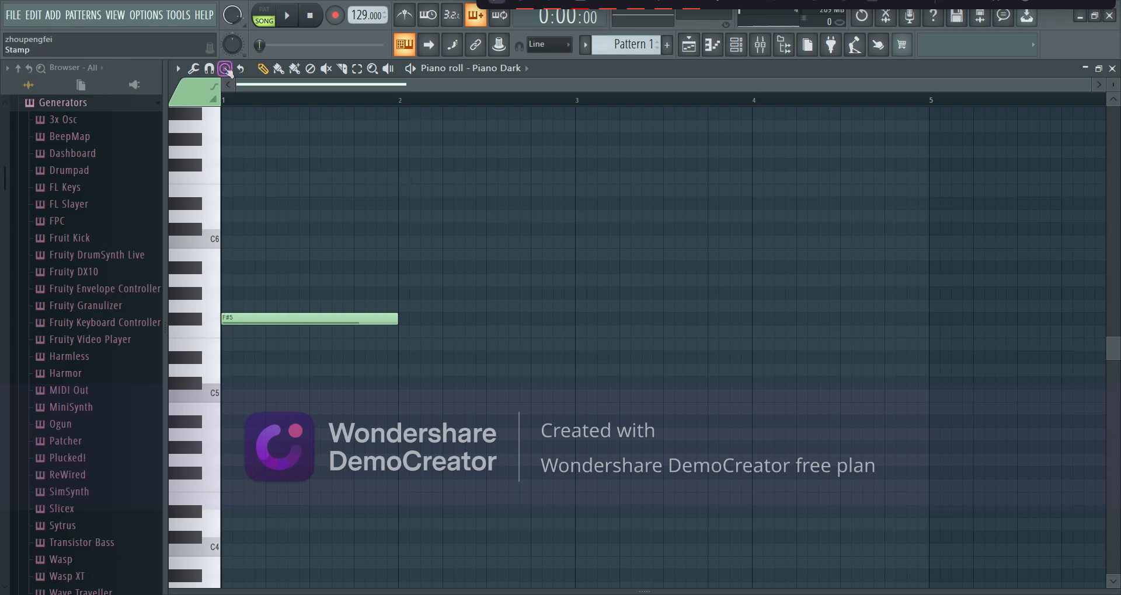
click(225, 68)
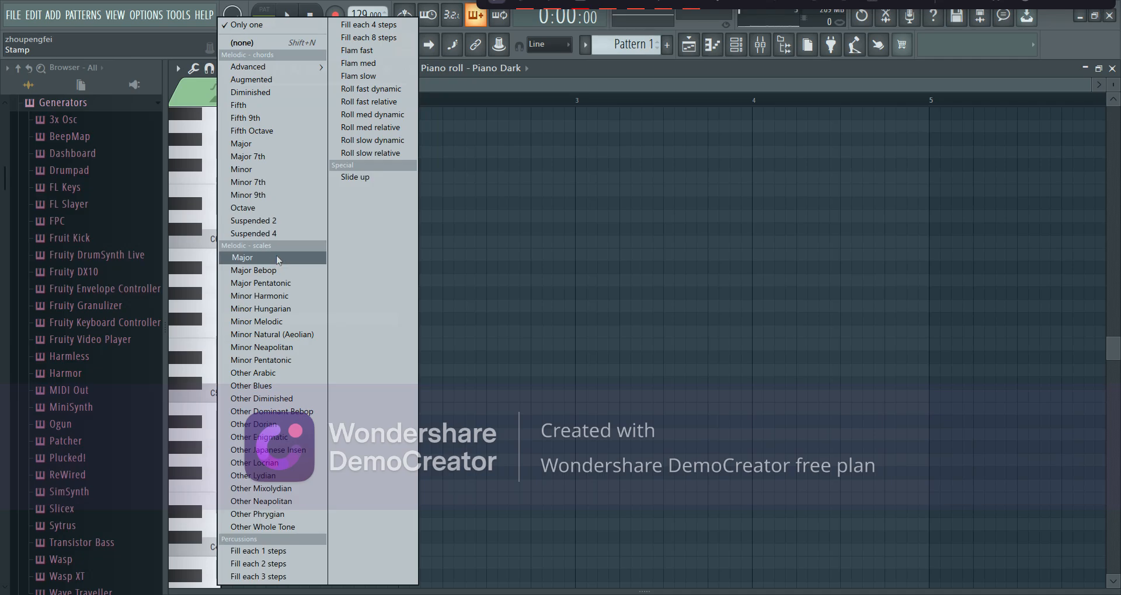
click(291, 336)
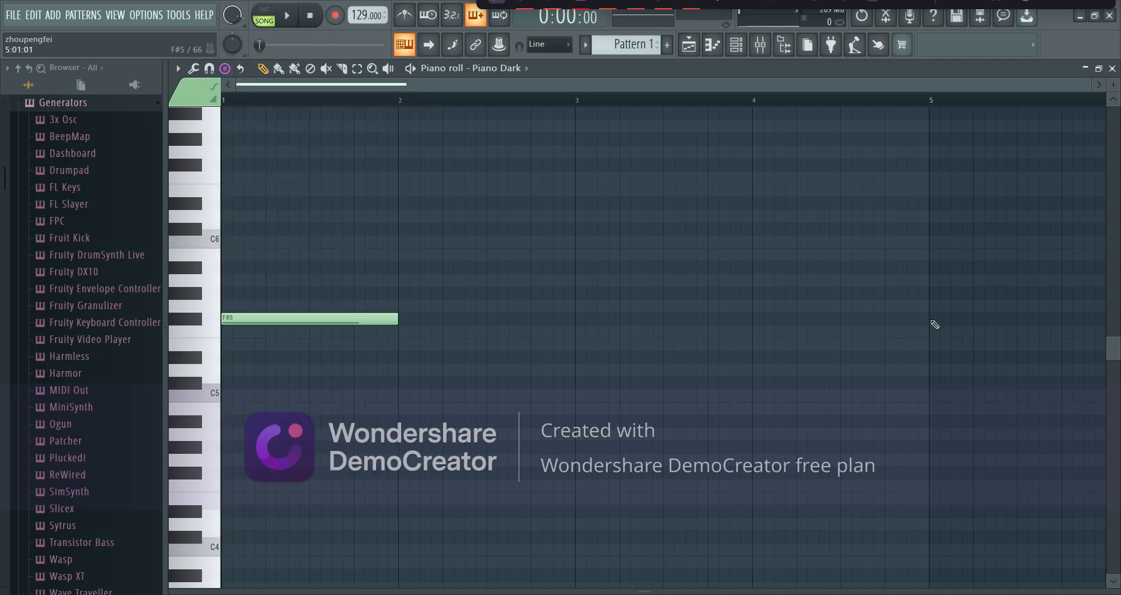
click(931, 321)
scroll(775, 339, down, 2)
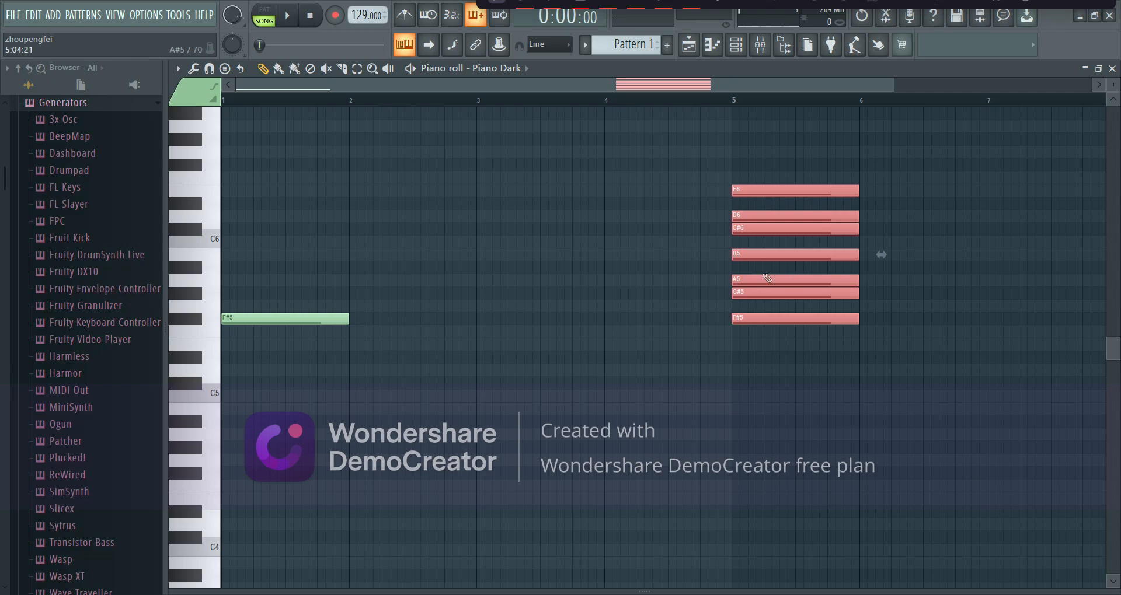
click(691, 241)
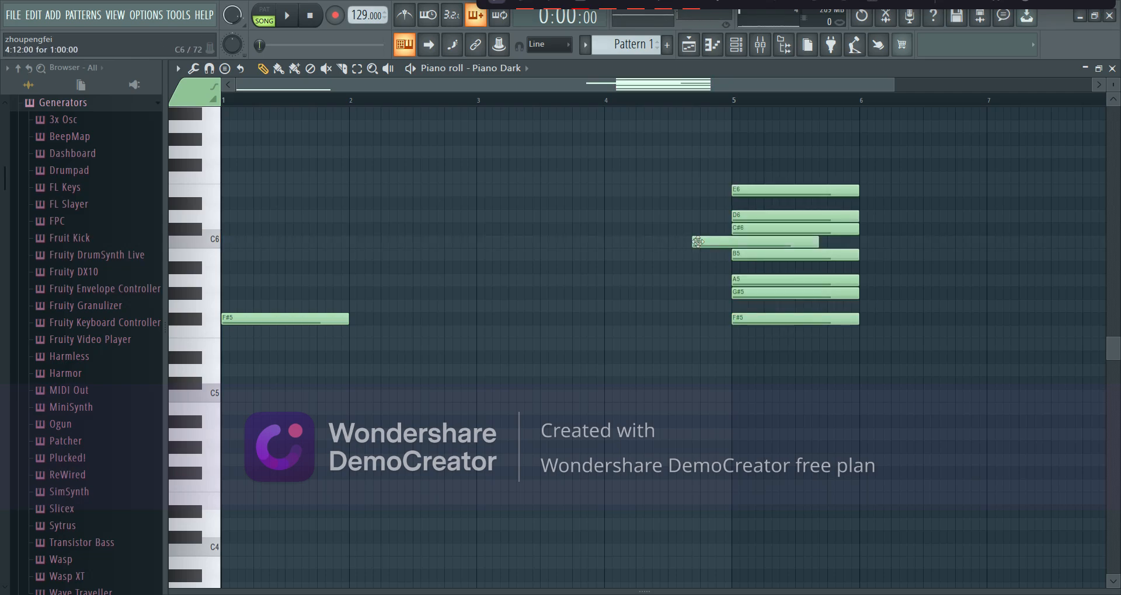
click(701, 270)
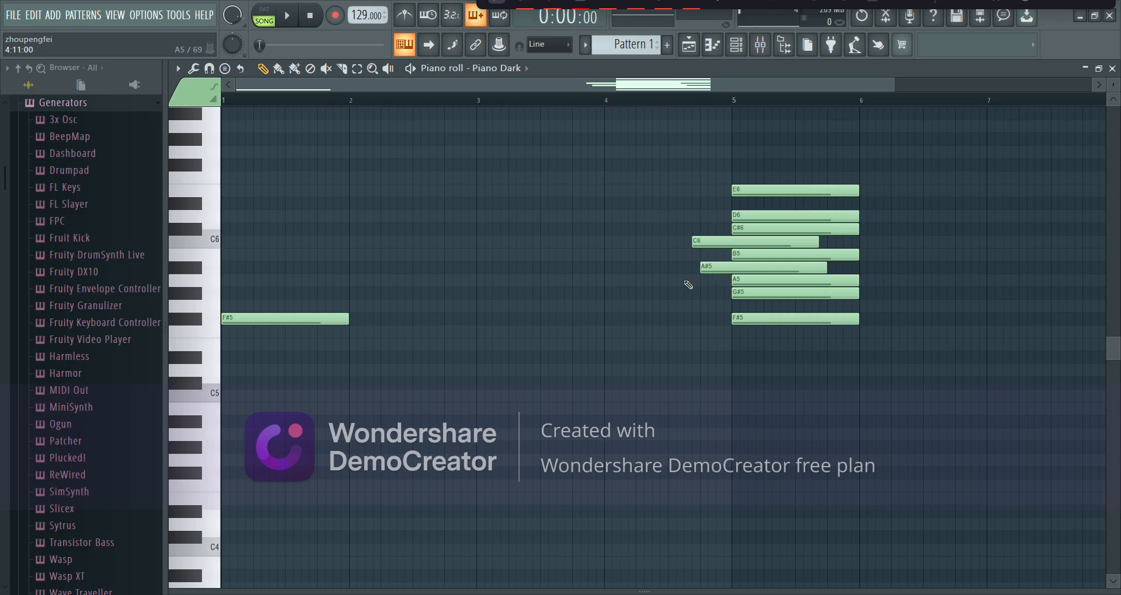
right_click(721, 268)
right_click(717, 242)
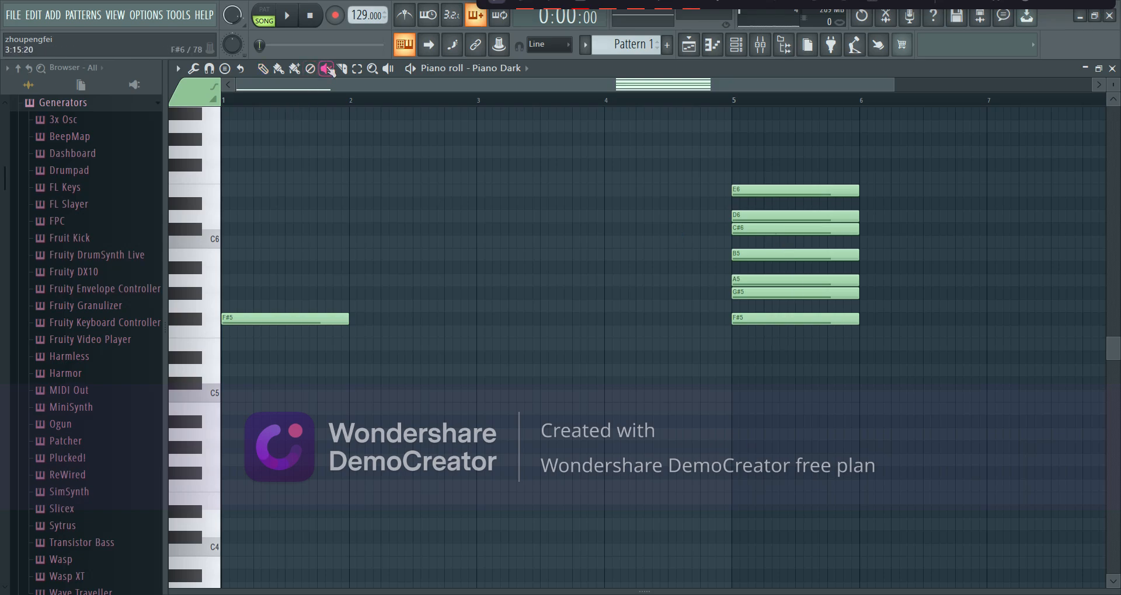
Mute the stamped scale notes at bar 5, and select and shorten them to one step each.
drag(766, 190, 760, 354)
click(263, 70)
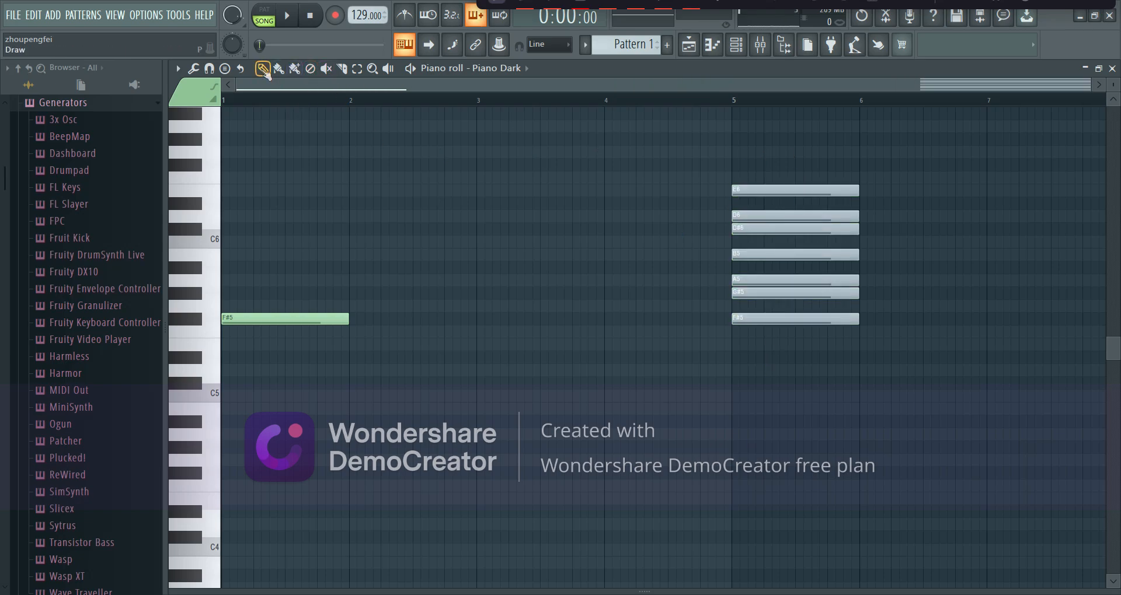
drag(826, 146, 718, 324)
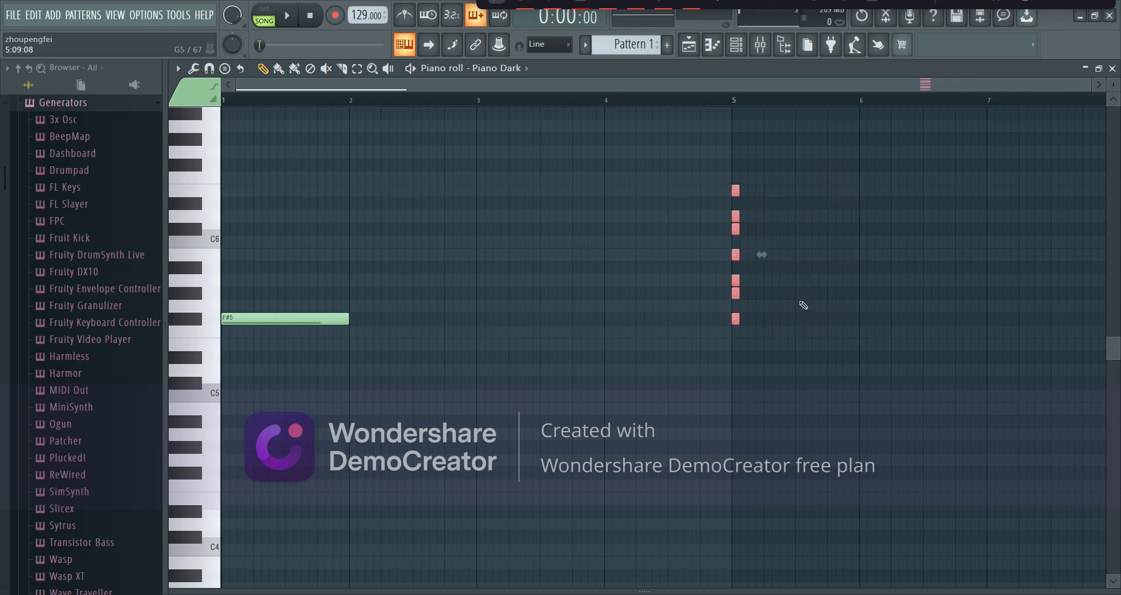
Duplicate the muted scale notes one and two octaves lower, keeping the copies aligned at the start of bar 5.
key(ctrl+b)
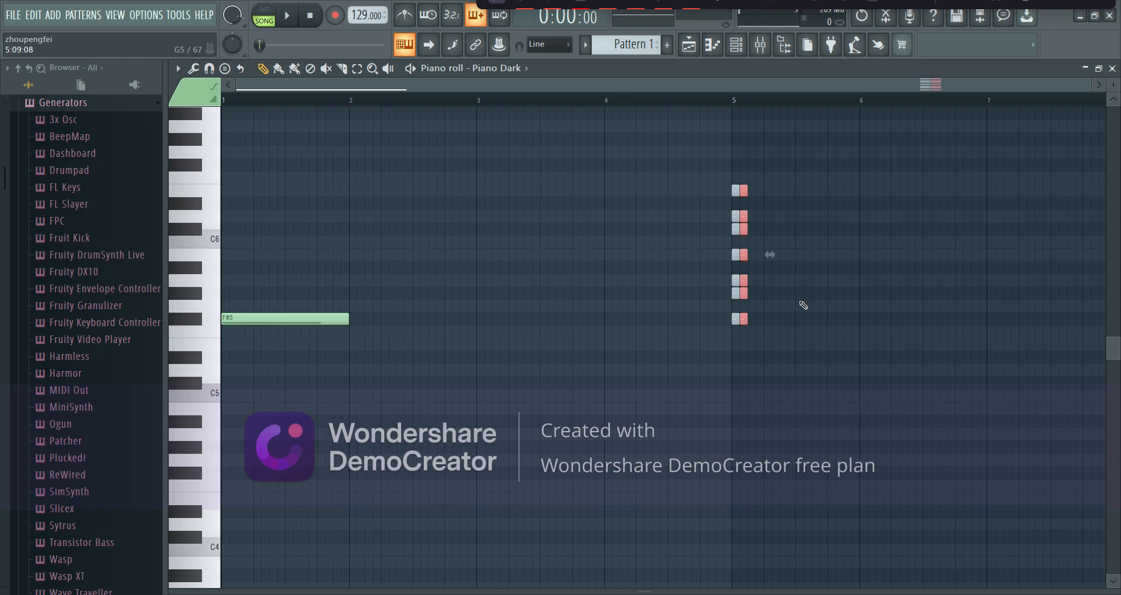
key(ctrl+Down)
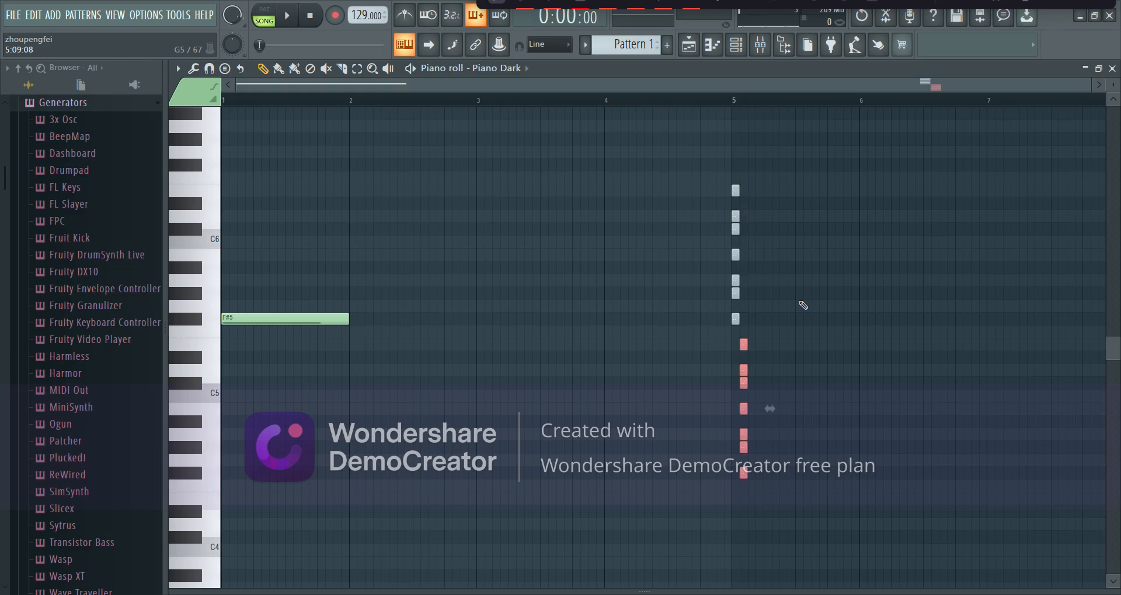
key(shift+Left)
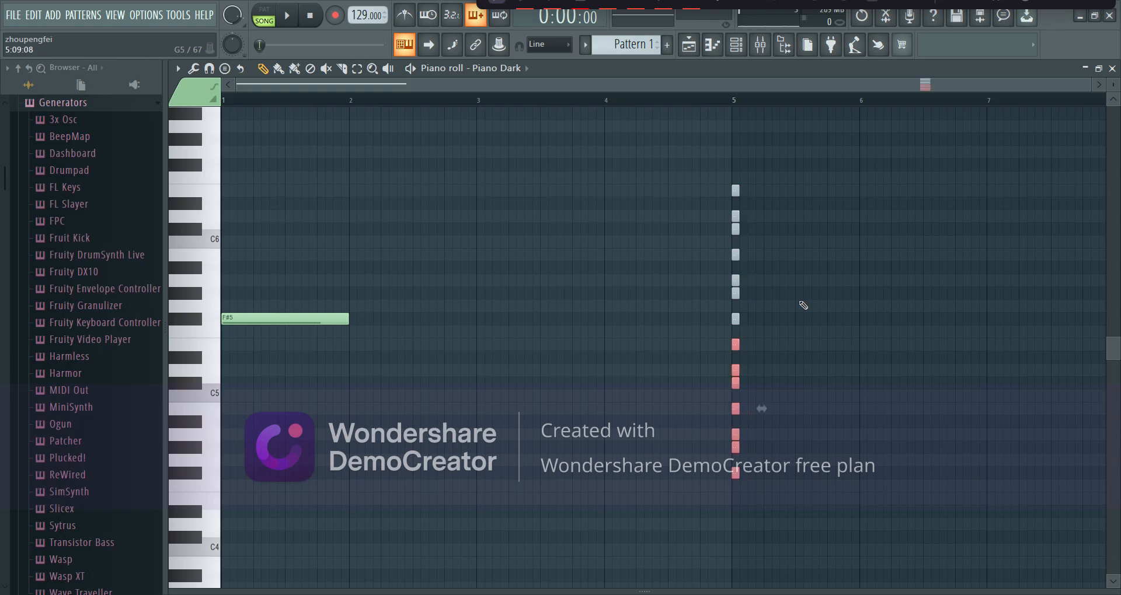
key(ctrl+b)
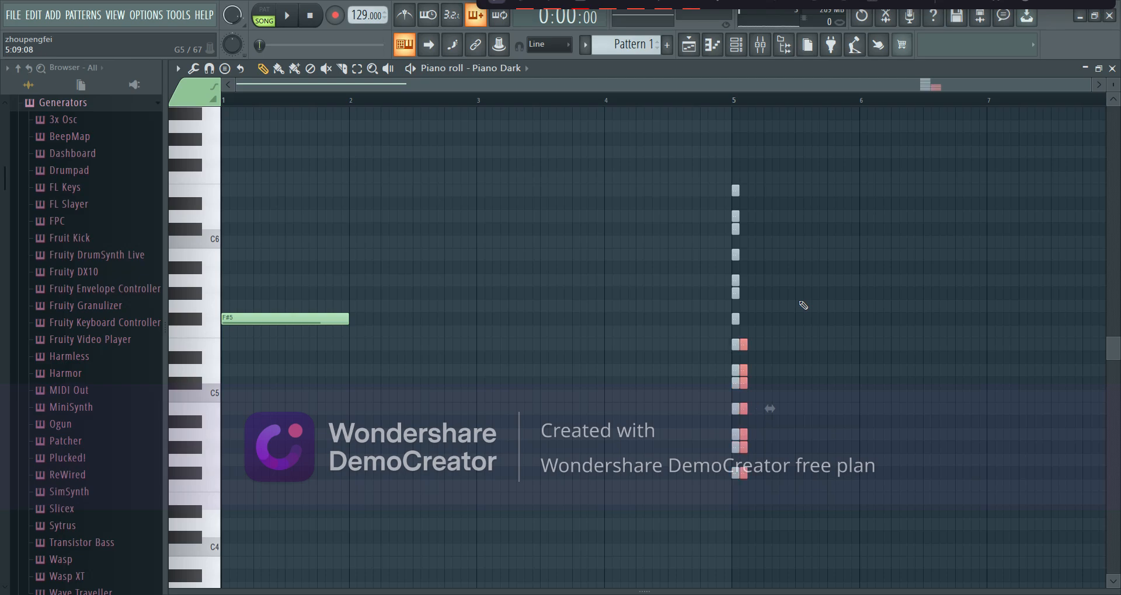
key(ctrl+Down)
key(shift+Left)
Duplicate the muted scale notes one octave above the original set at bar 5 and clear the selection.
key(ctrl+b)
key(ctrl+Up)
key(ctrl+Up)
key(ctrl+Up)
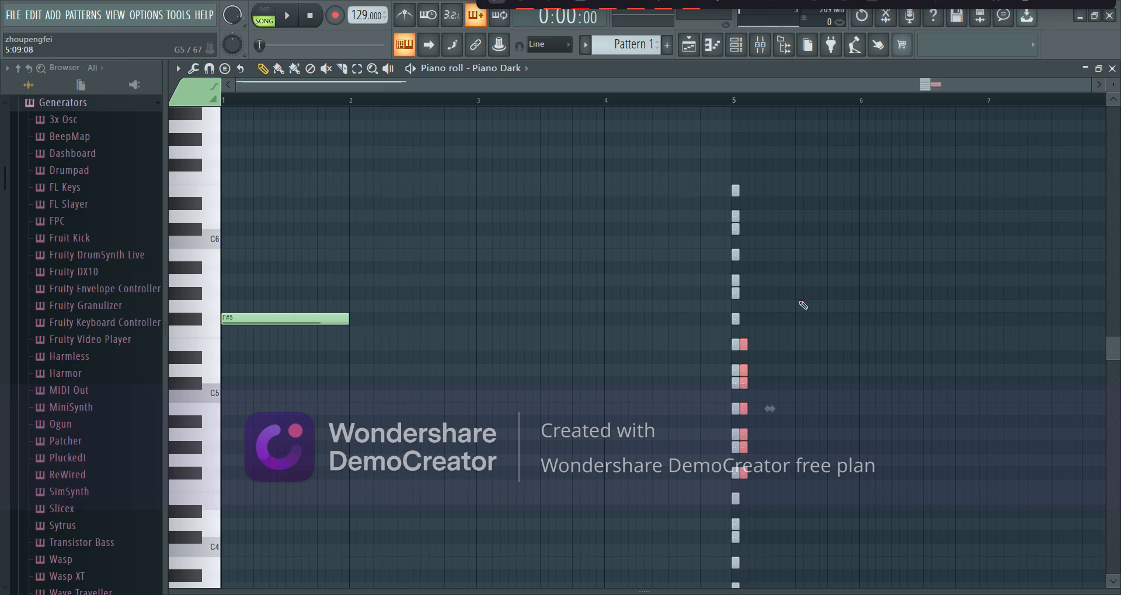
key(shift+Left)
scroll(803, 305, up, 3)
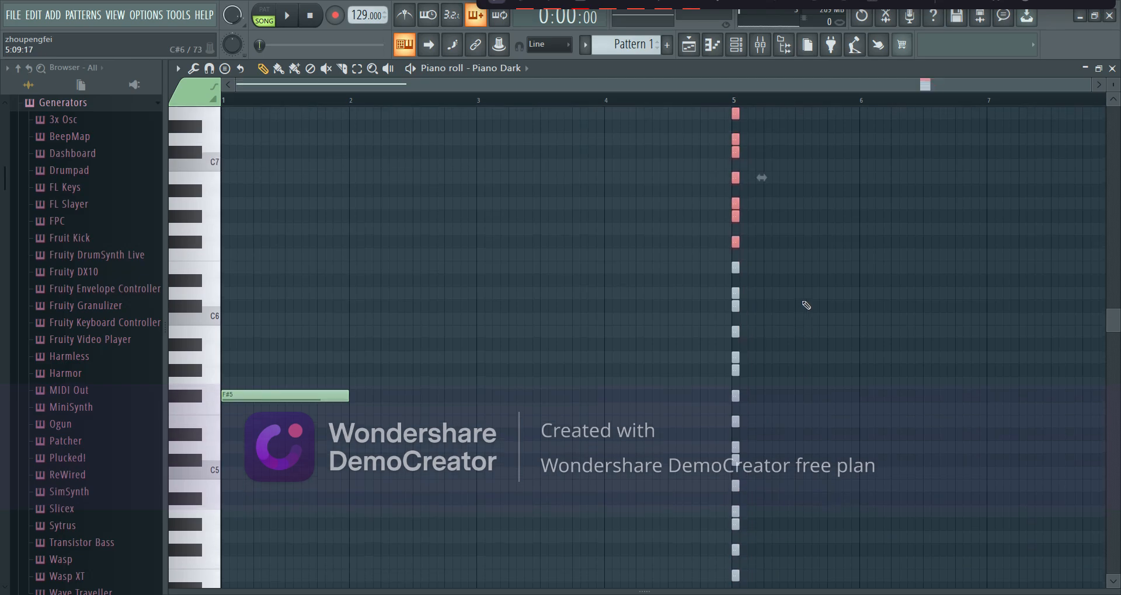
right_click(645, 242)
Replace the F#5 note at bar 1 with a one-bar D5 note.
scroll(705, 230, down, 2)
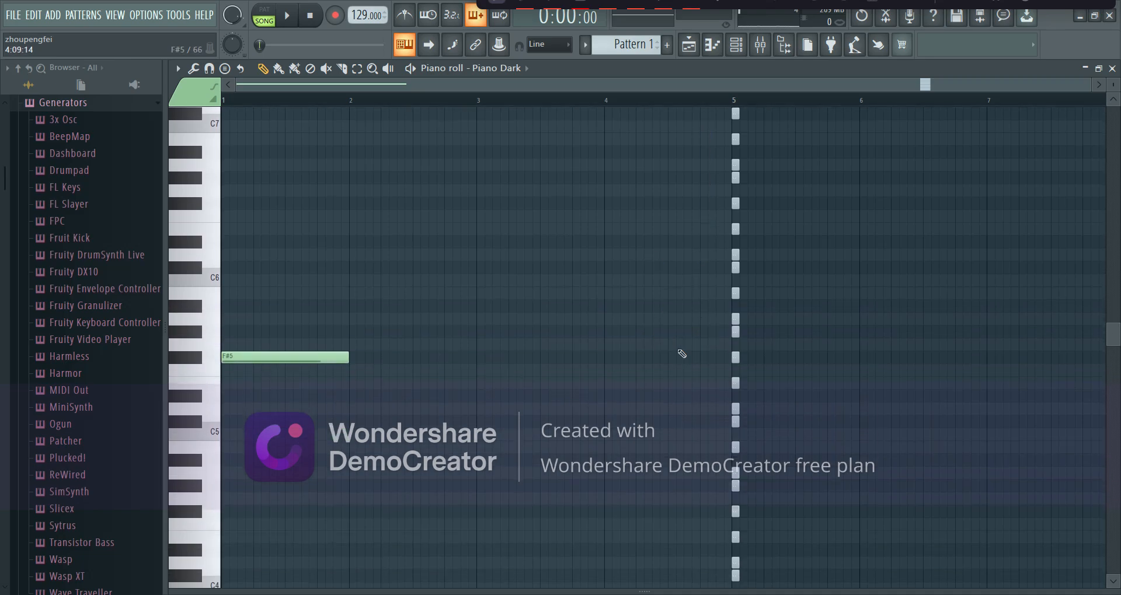
scroll(683, 359, down, 3)
scroll(680, 364, up, 2)
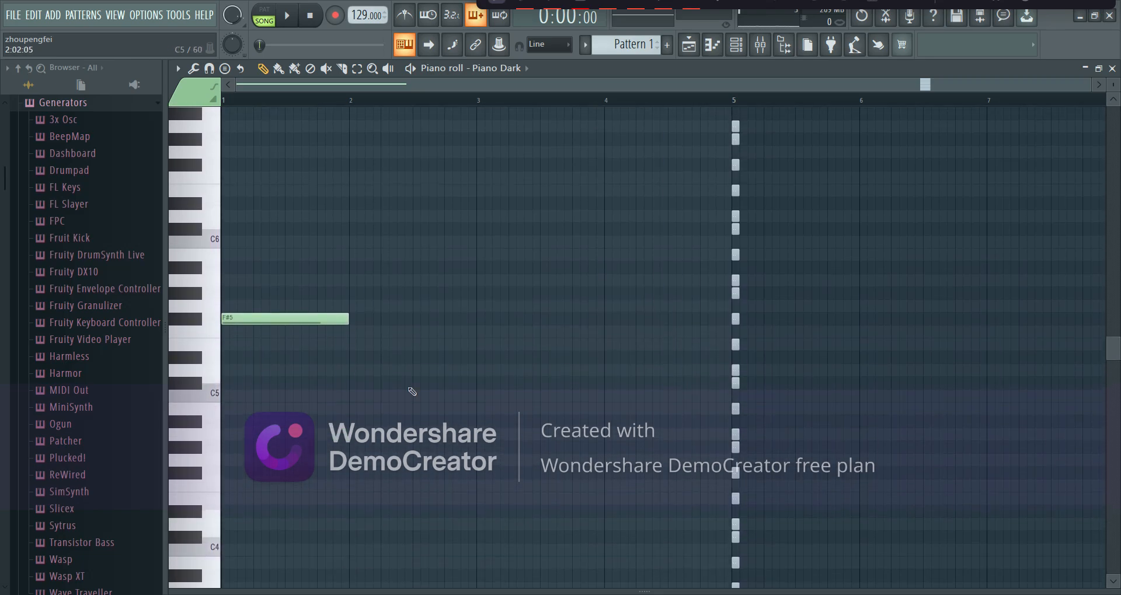
right_click(284, 320)
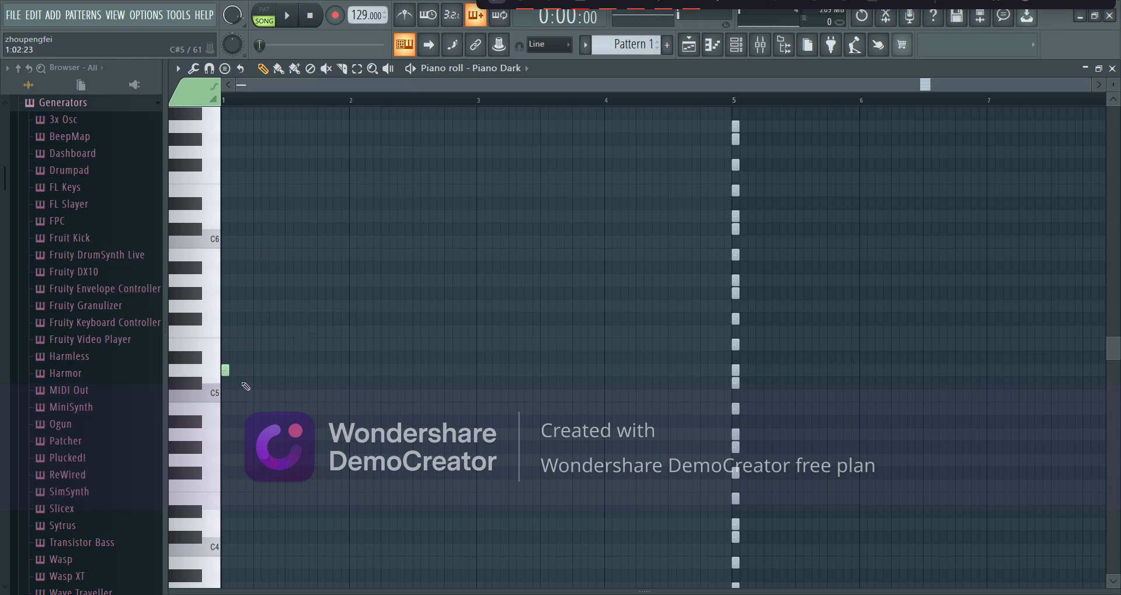
drag(229, 370, 350, 375)
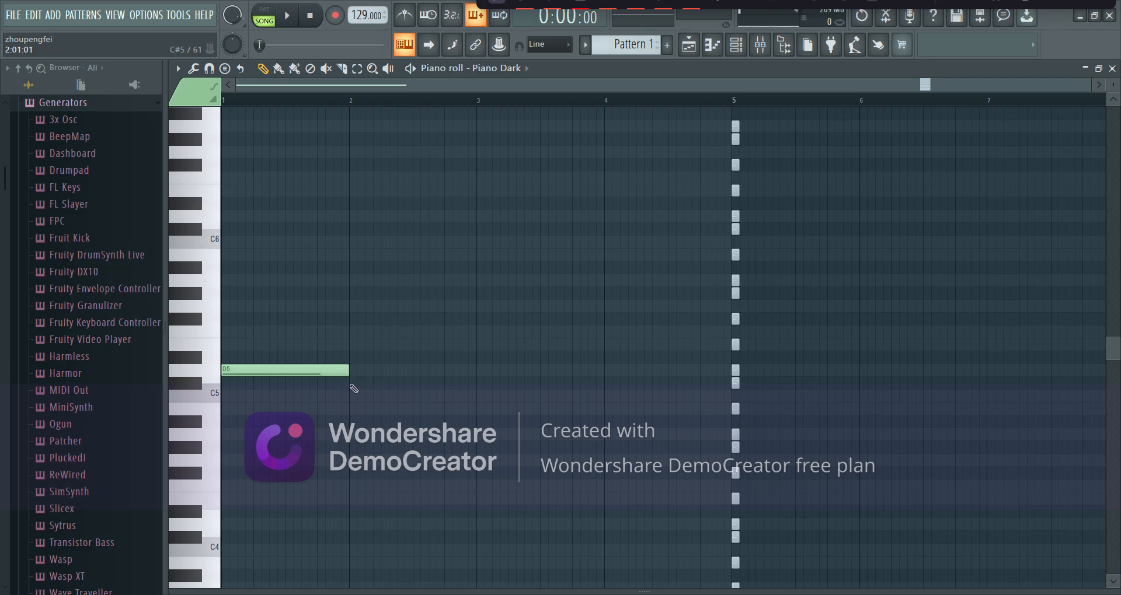
Add a C#5 note from bar 2 to step 13 of that bar, followed by an F#4 note extending to bar 5.
click(352, 385)
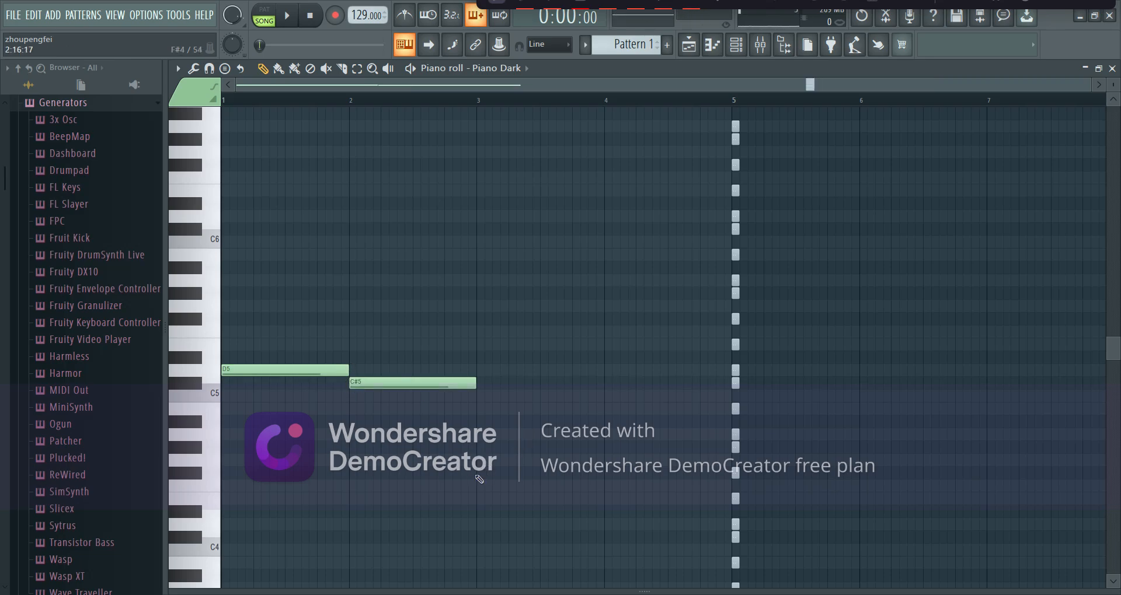
click(452, 477)
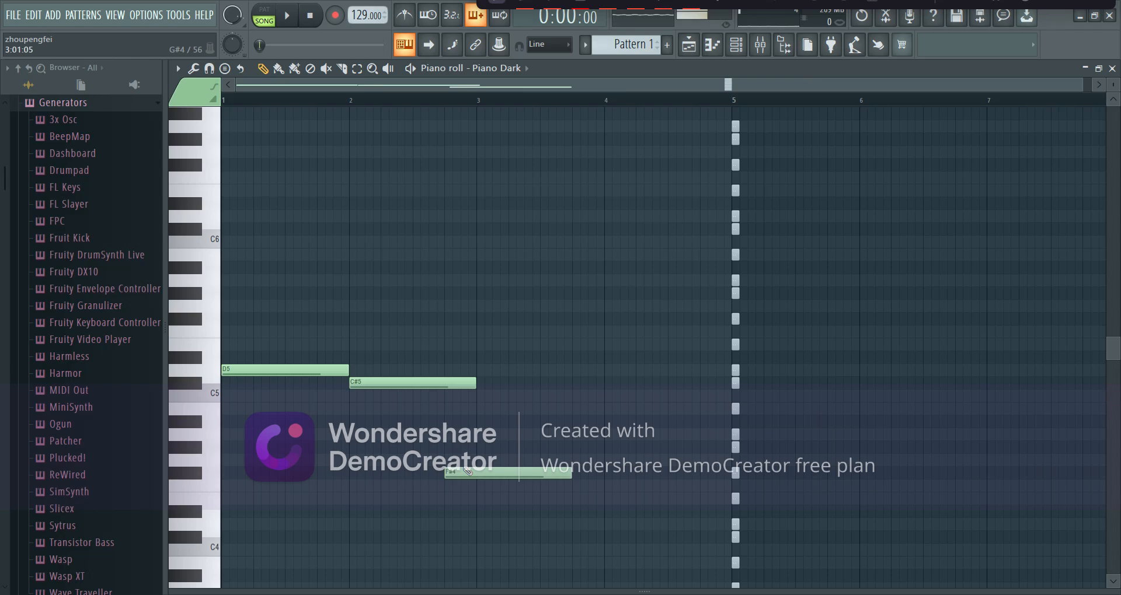
drag(476, 383, 445, 383)
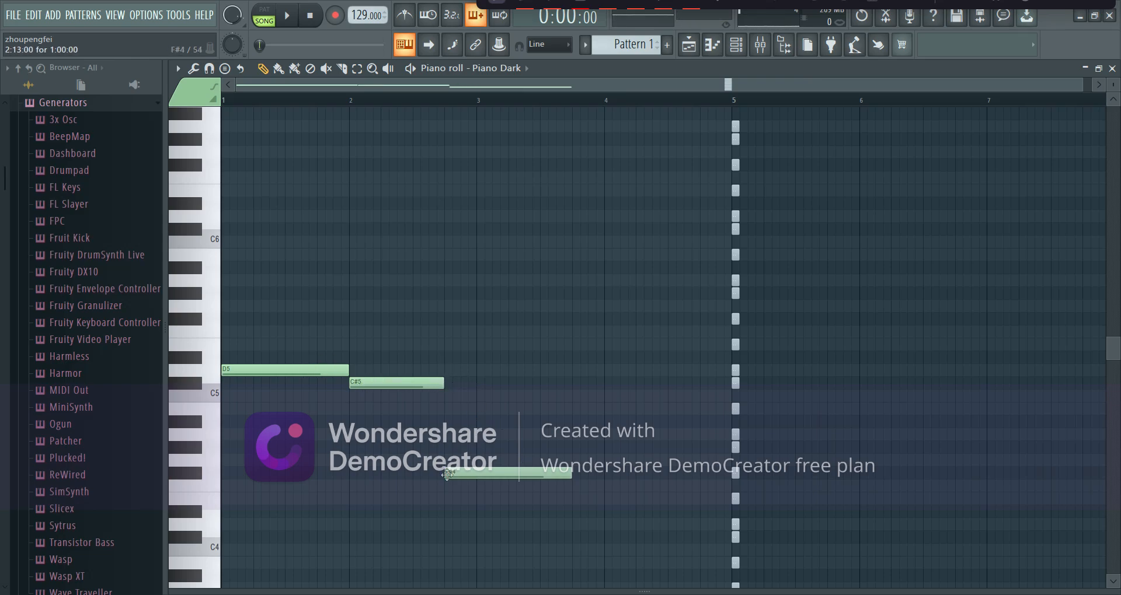
drag(571, 474, 731, 474)
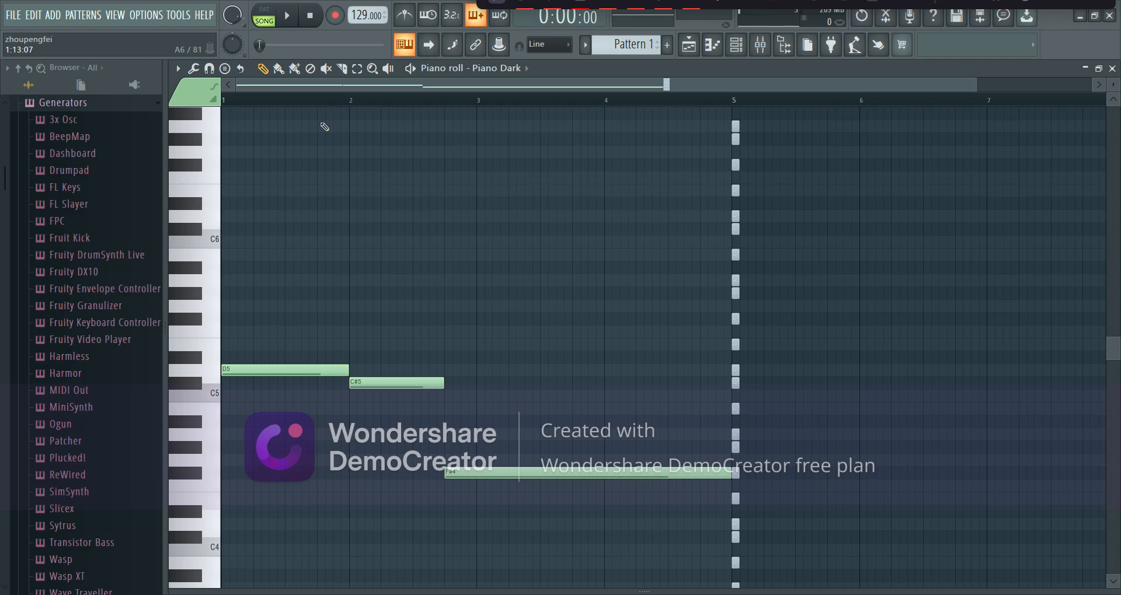
Audition the three-note line in pattern mode and raise the project tempo to 167 BPM.
key(space)
key(space)
key(l)
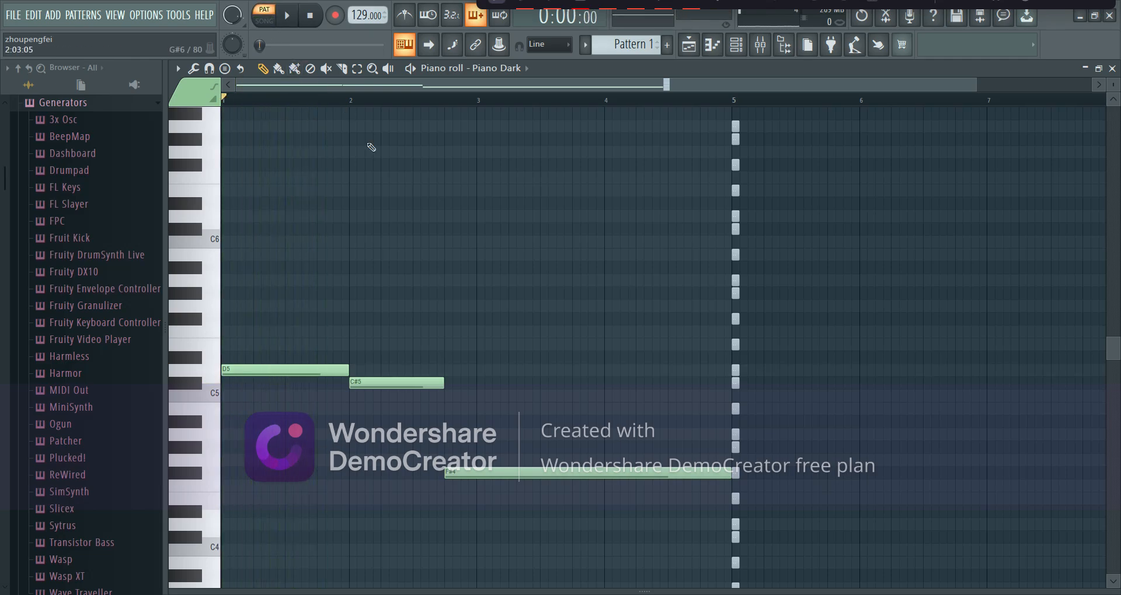
key(space)
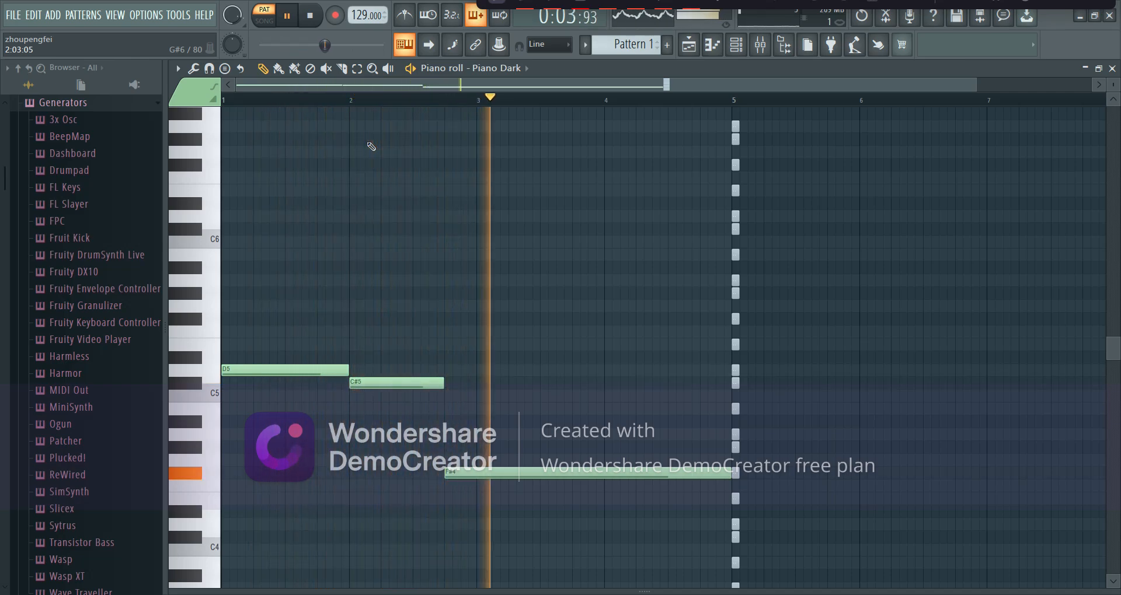
key(space)
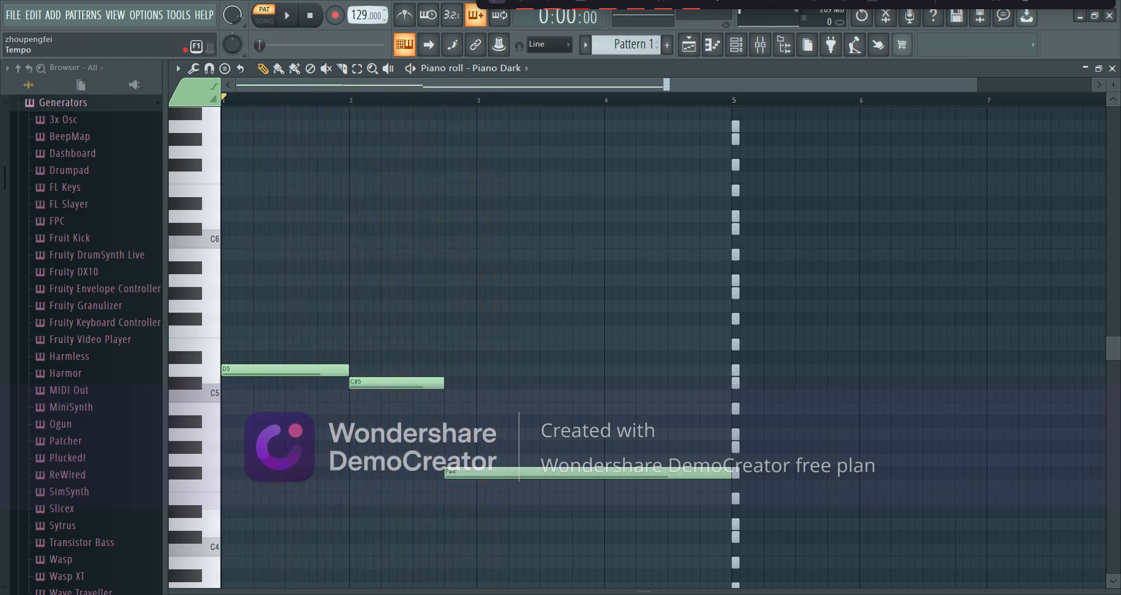
scroll(358, 15, up, 3)
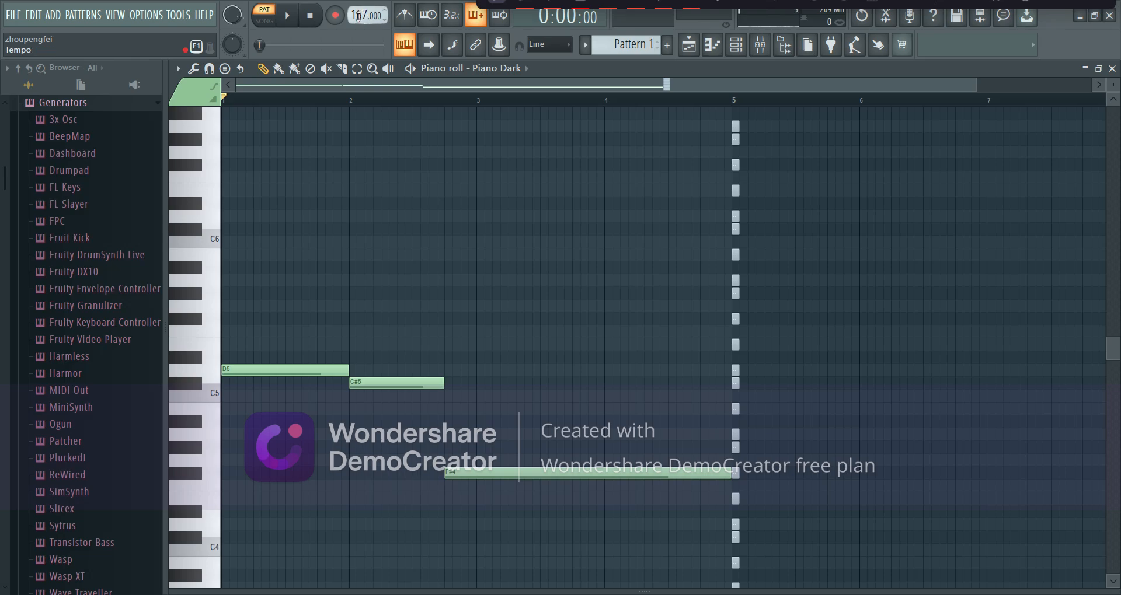
key(space)
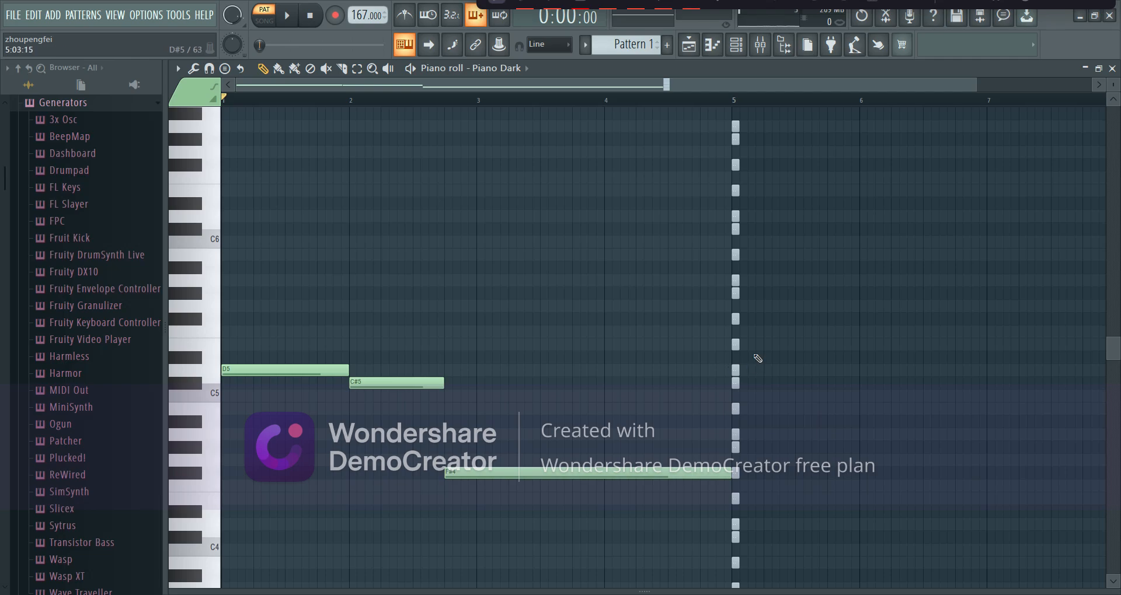
Add a second one-bar note at bar 1 above the D5 note and place it on F#5.
click(238, 349)
drag(512, 345, 350, 353)
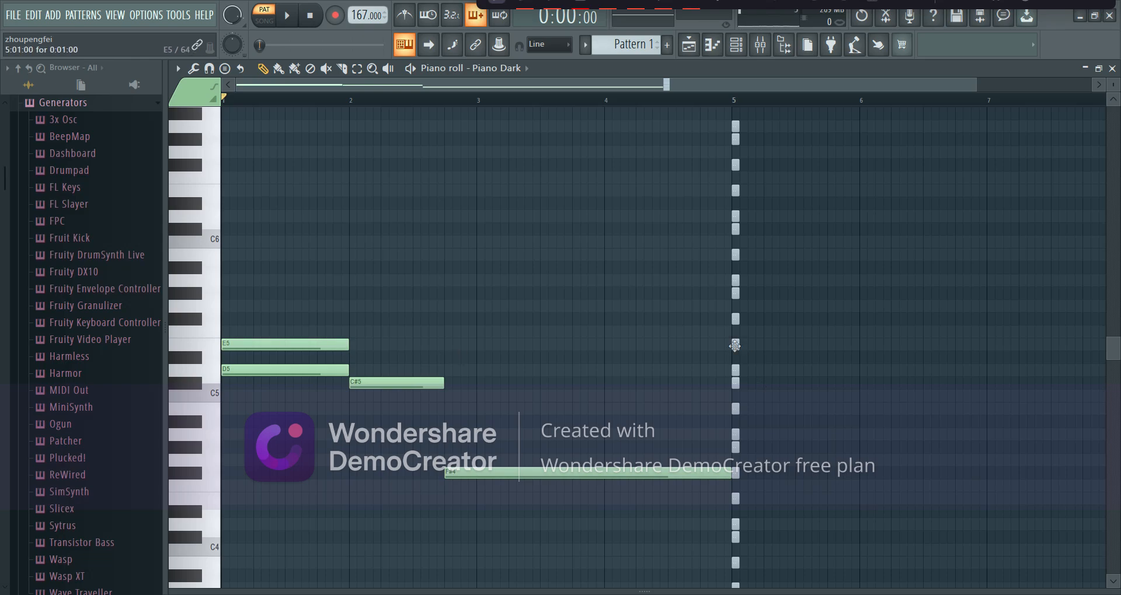
drag(318, 346, 321, 319)
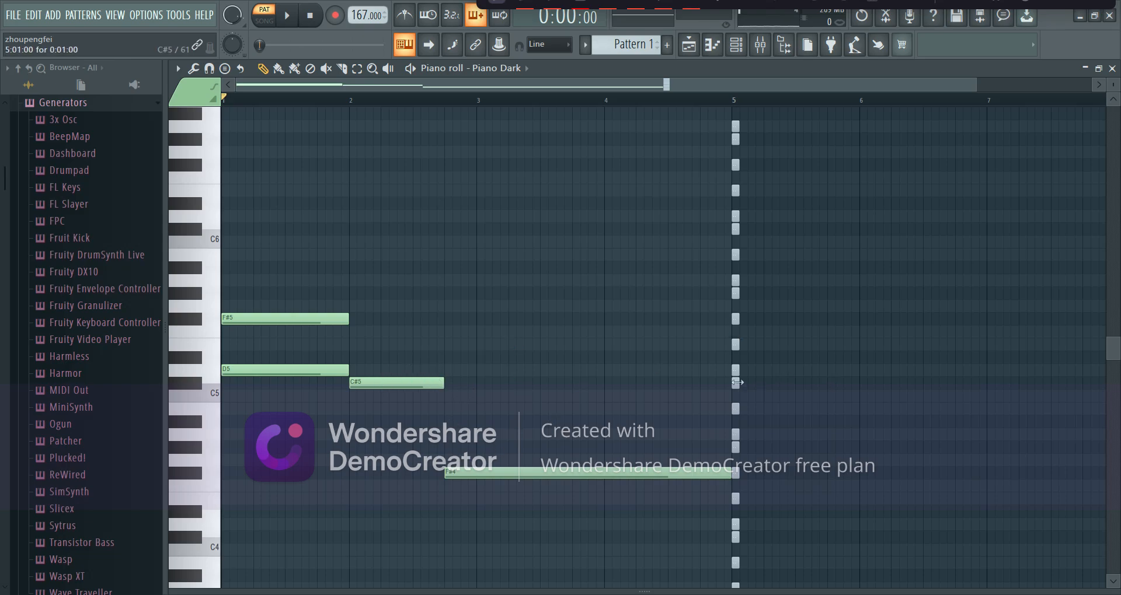
Add a second voice with an E5 note above the bar 2 C#5 and an A4 note above the long F#4.
click(702, 371)
drag(712, 374, 362, 348)
drag(475, 344, 444, 346)
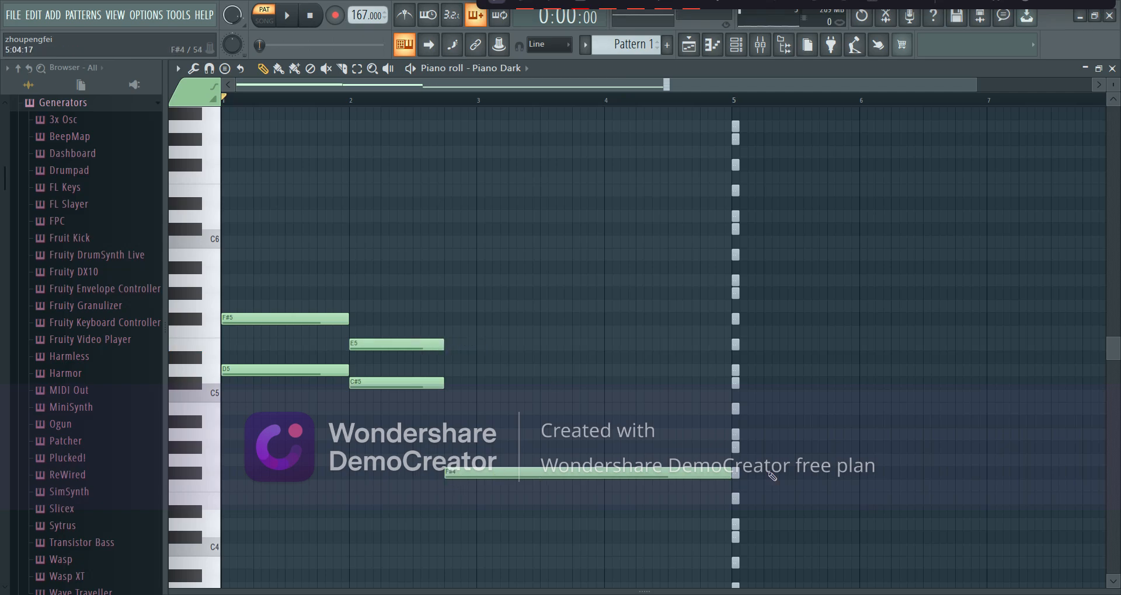
click(473, 451)
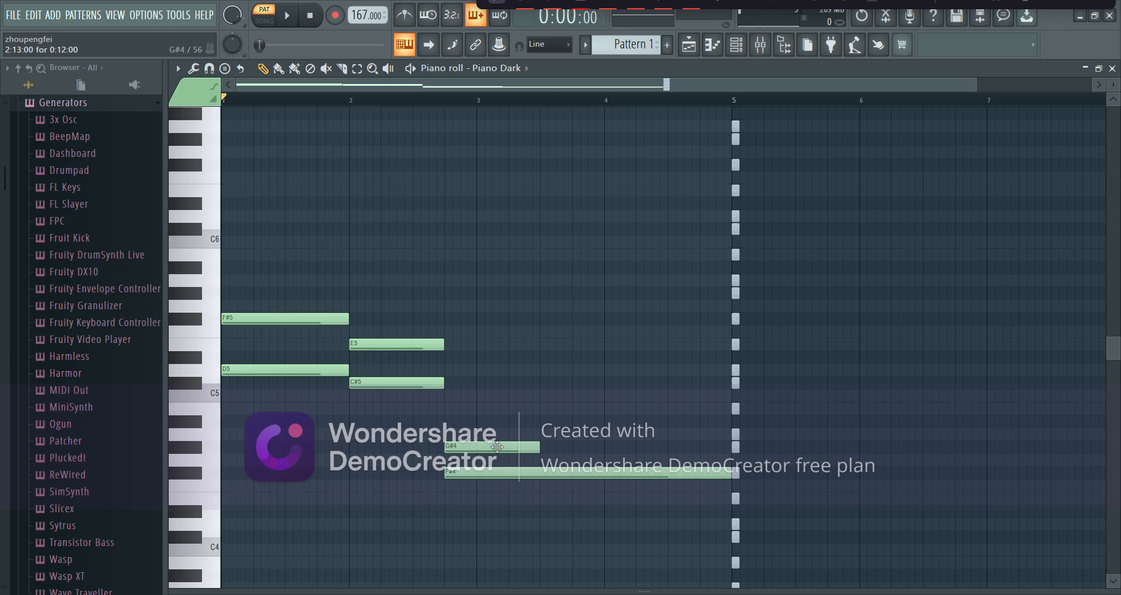
drag(497, 447, 705, 422)
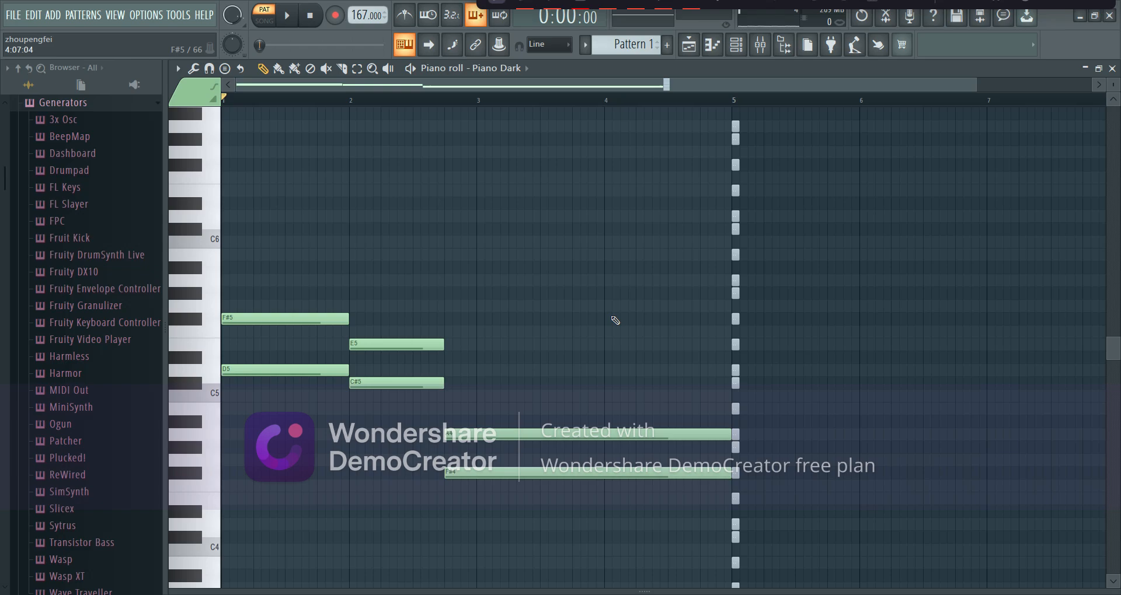
Add a third voice of A5 at bar 1, F#5 at bar 2, and C#5 from step 13 of bar 2 to bar 5.
click(223, 280)
drag(509, 281, 349, 284)
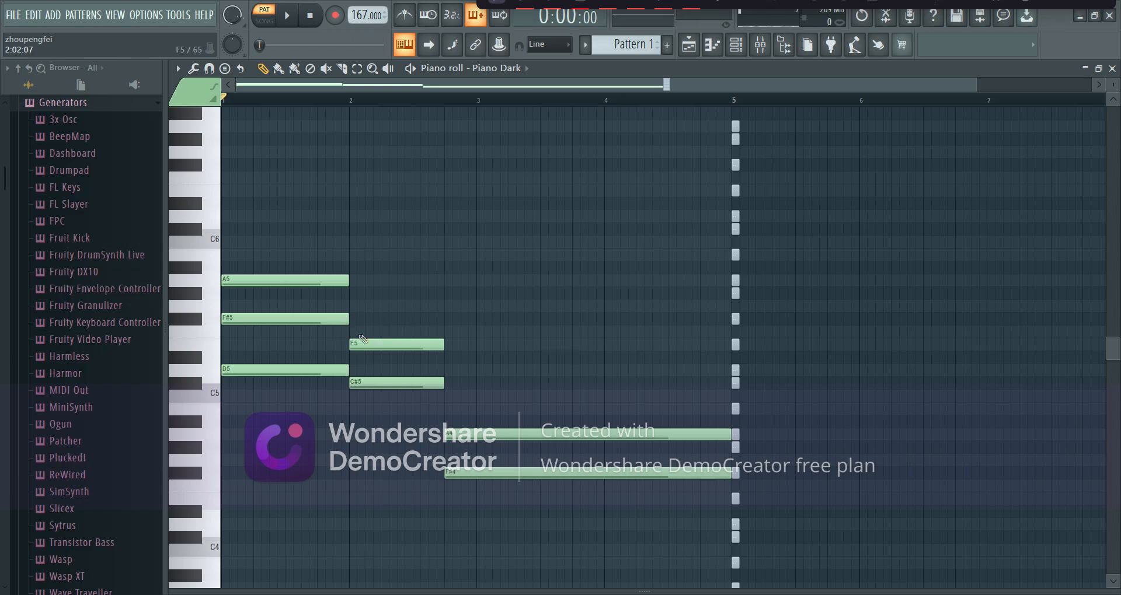
click(357, 320)
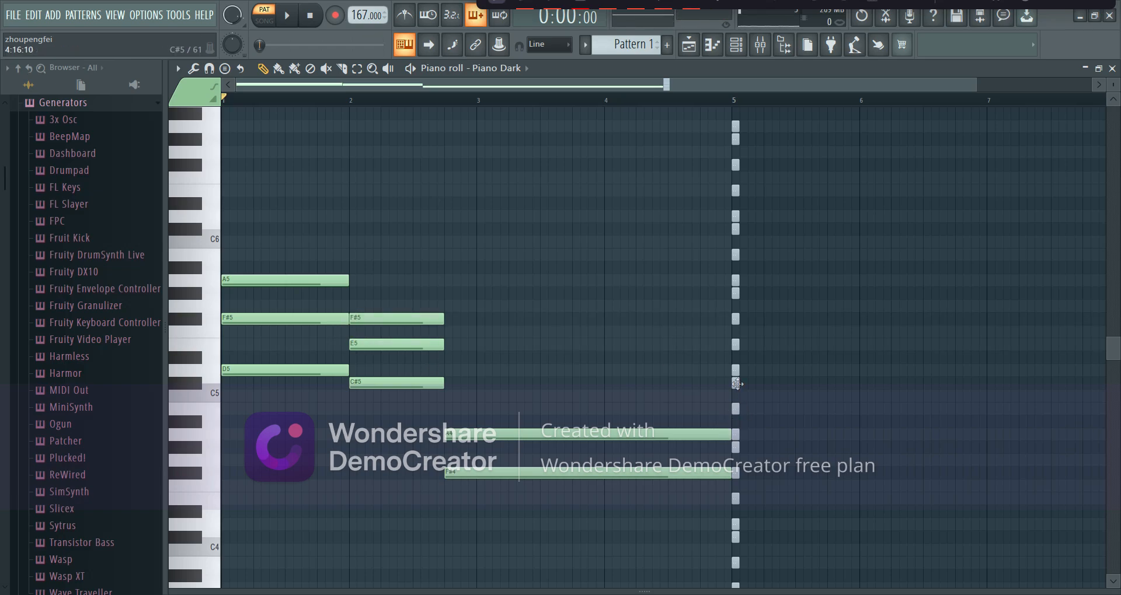
click(448, 385)
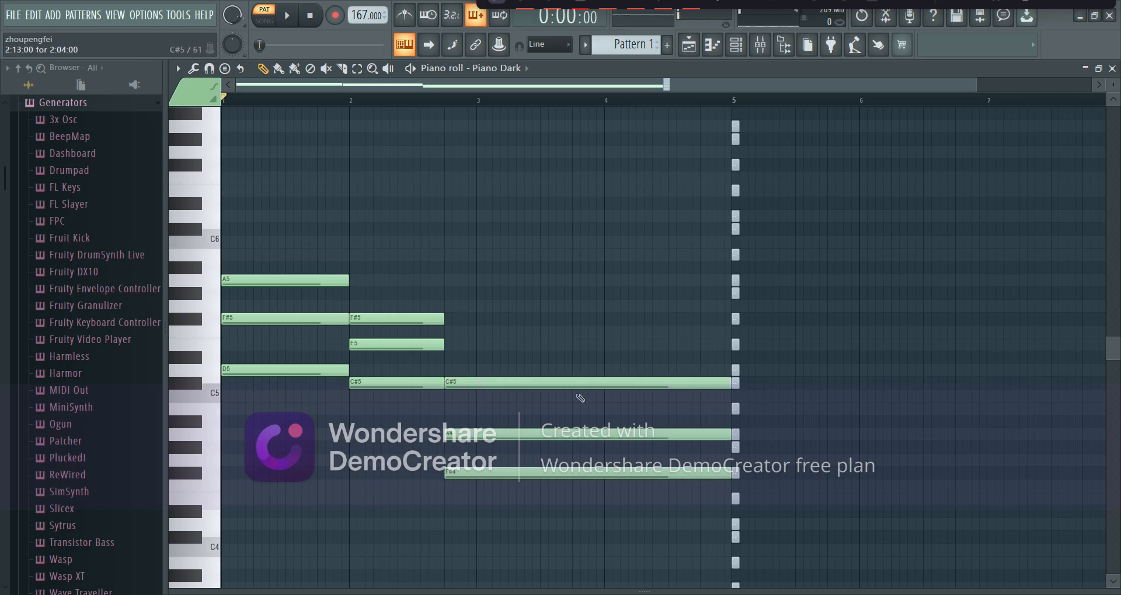
Audition the chords and raise the F#5 note at bar 2 to G#5.
key(space)
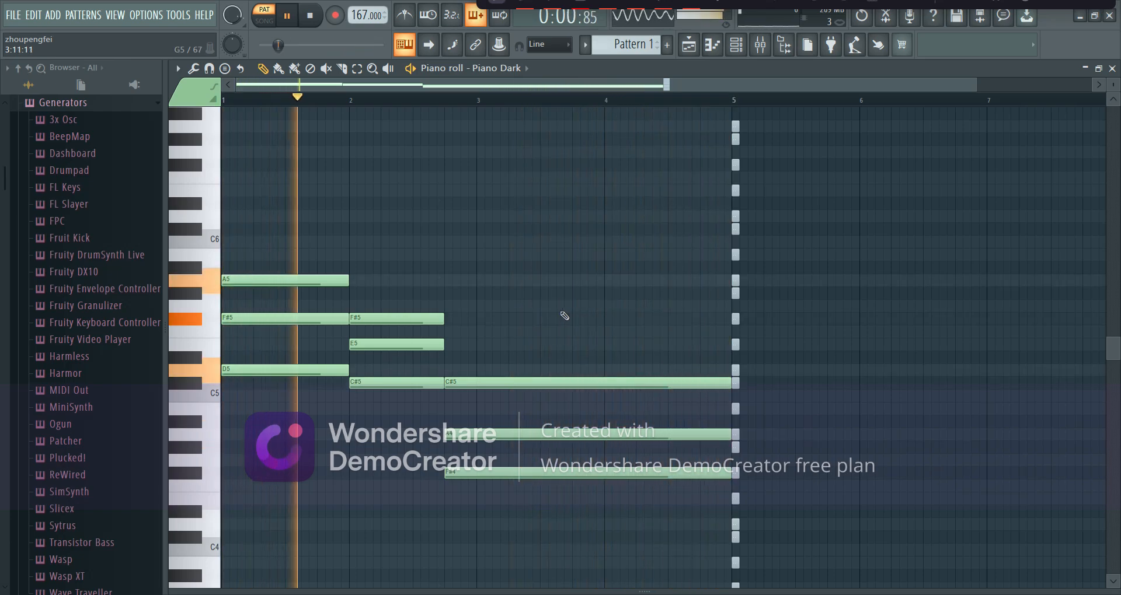
key(space)
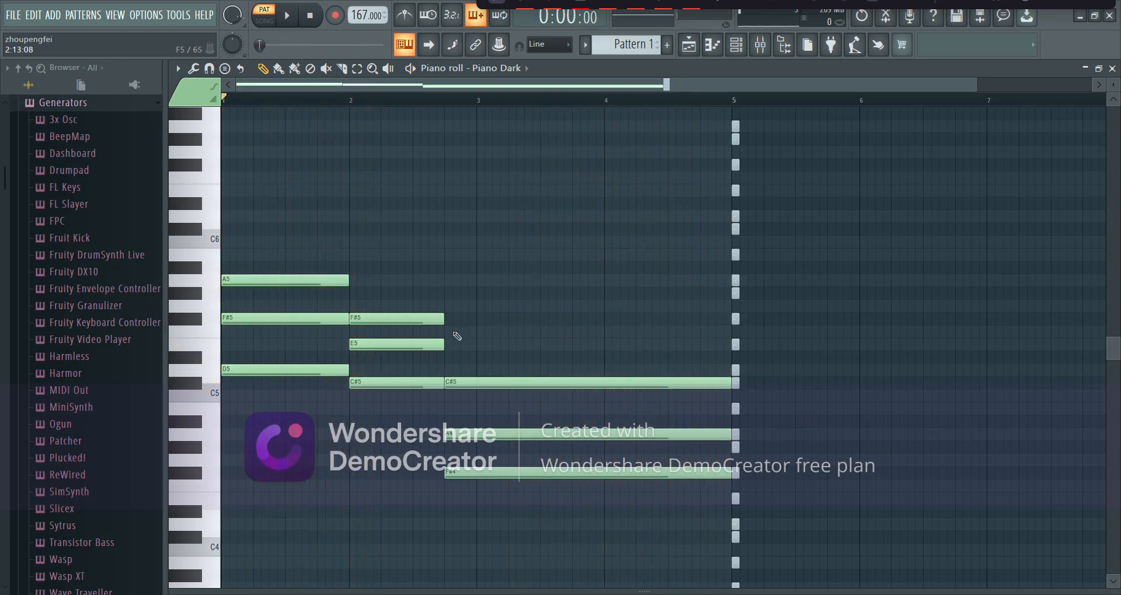
drag(421, 317, 455, 296)
key(space)
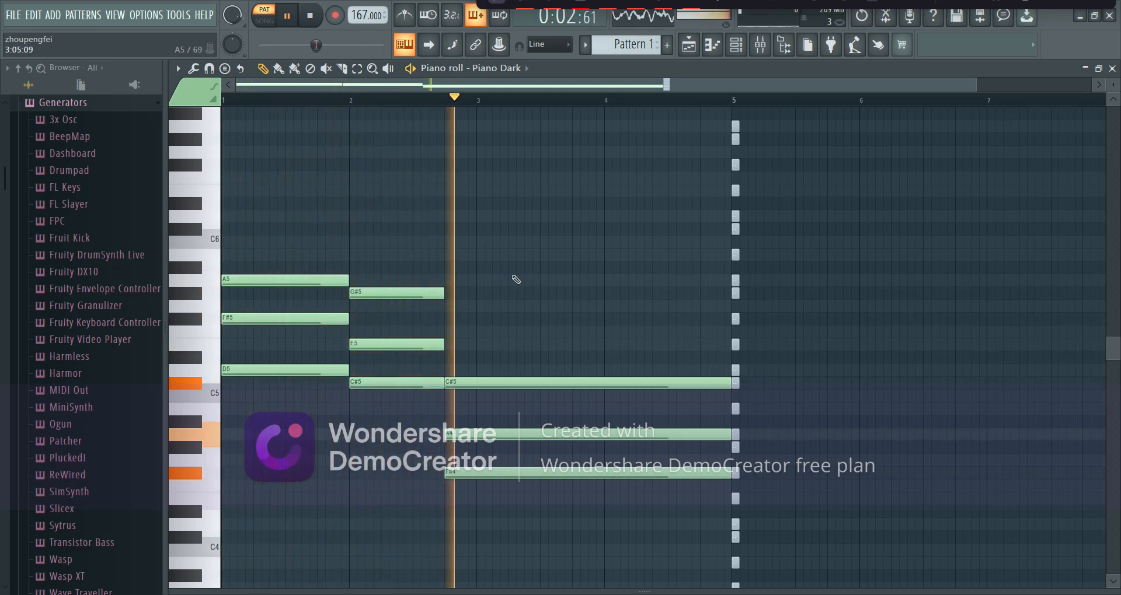
key(space)
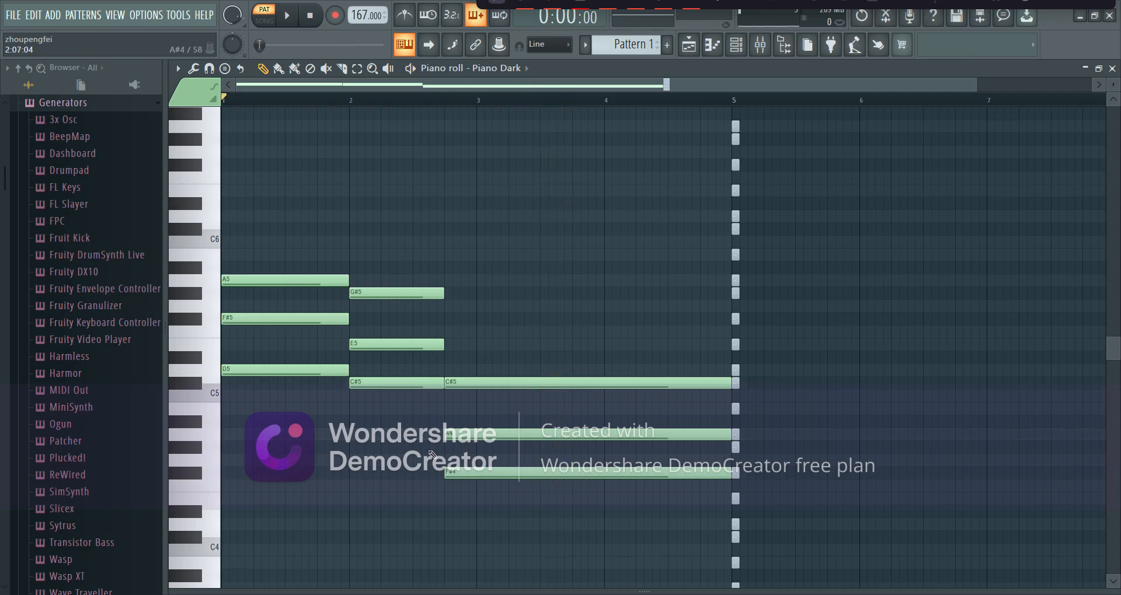
Return to the playlist, switch playback to song mode, and audition the chords with the drums.
right_click(445, 206)
click(1085, 68)
click(719, 396)
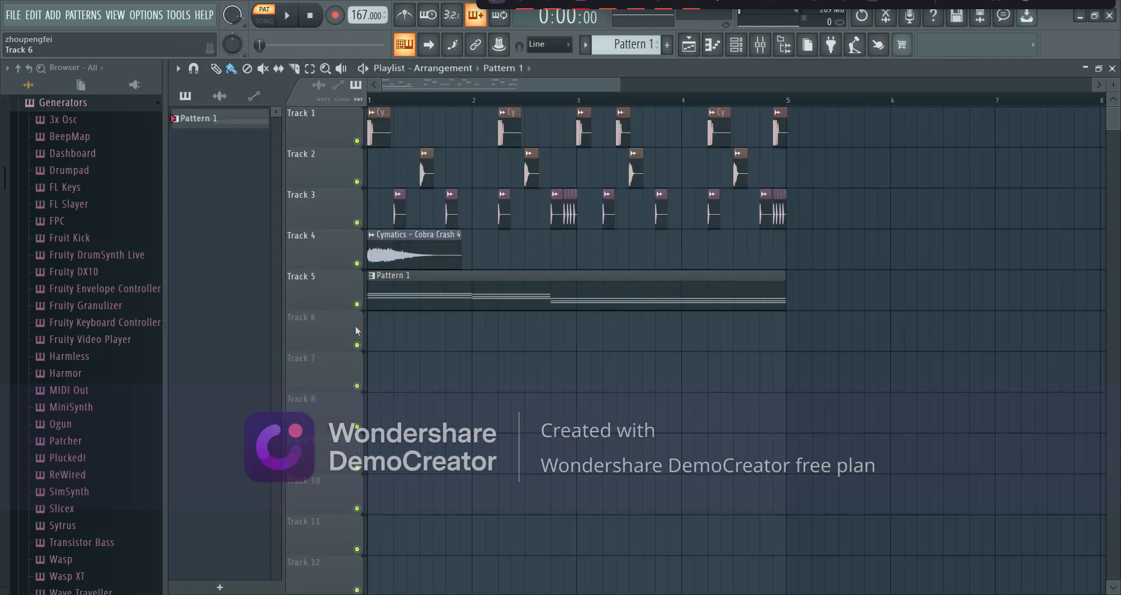
click(260, 26)
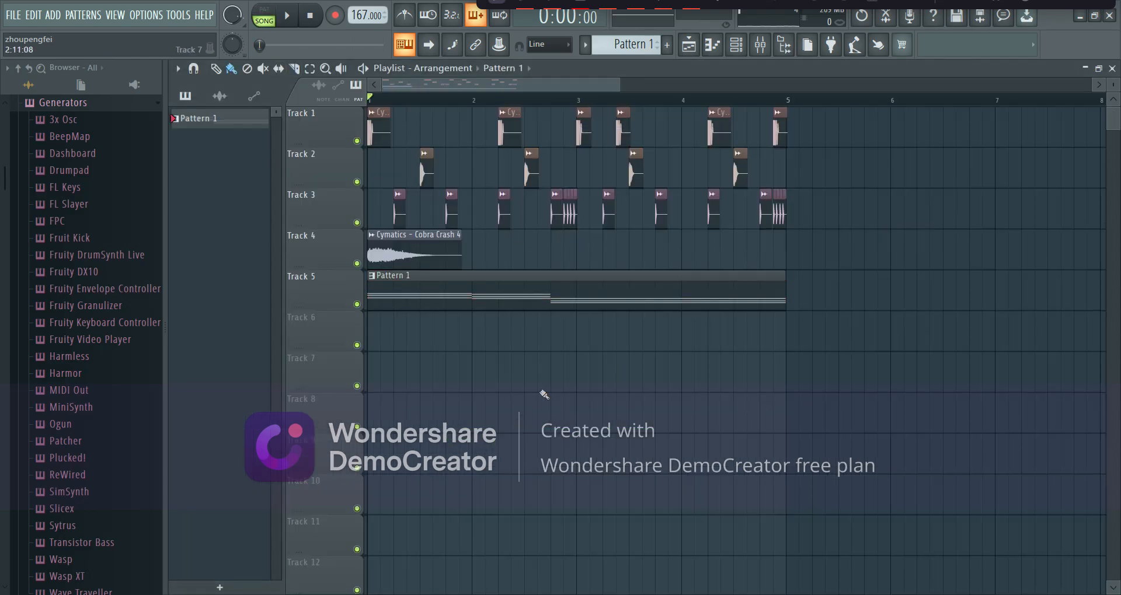
key(space)
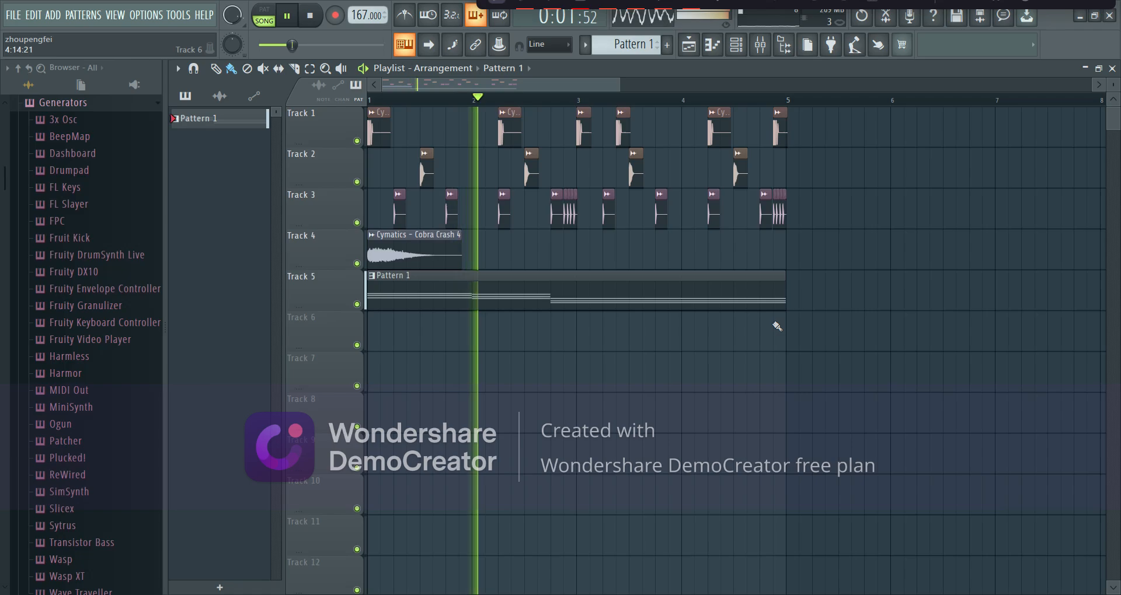
key(space)
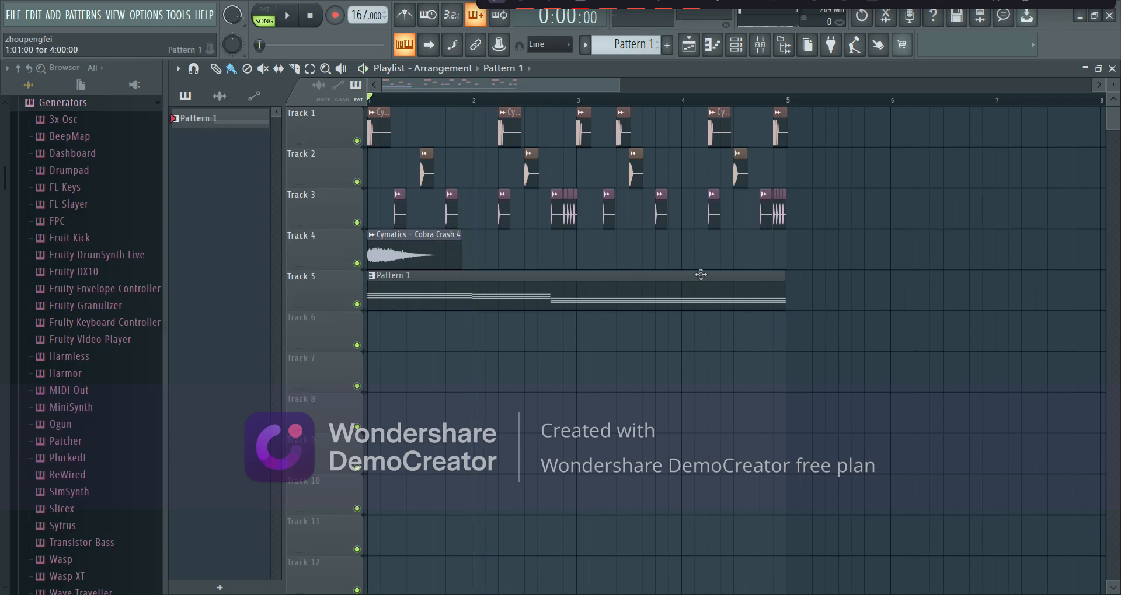
Trim the last kick clip on Track 1 and the last hi-hat clip on Track 3 to end exactly at bar 5.
scroll(827, 237, up, 6)
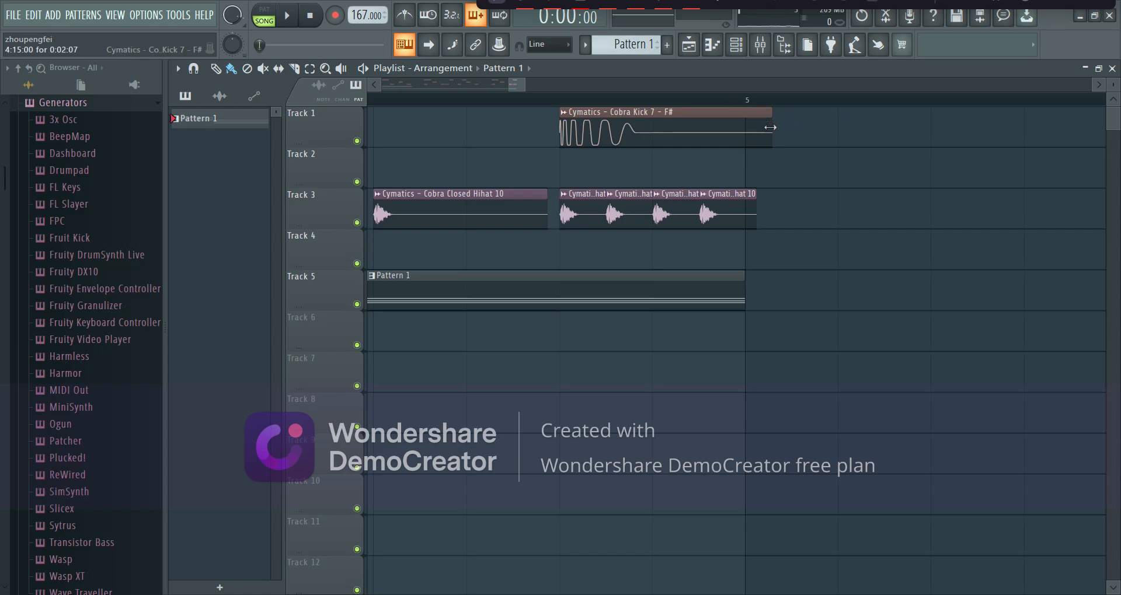
drag(770, 127, 746, 131)
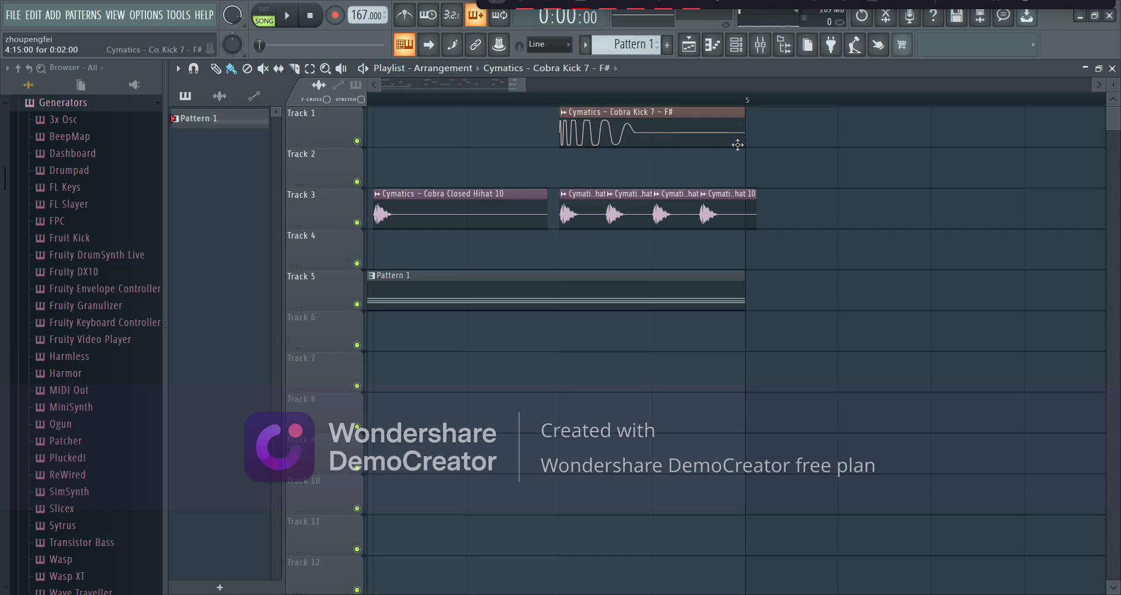
drag(755, 206, 746, 204)
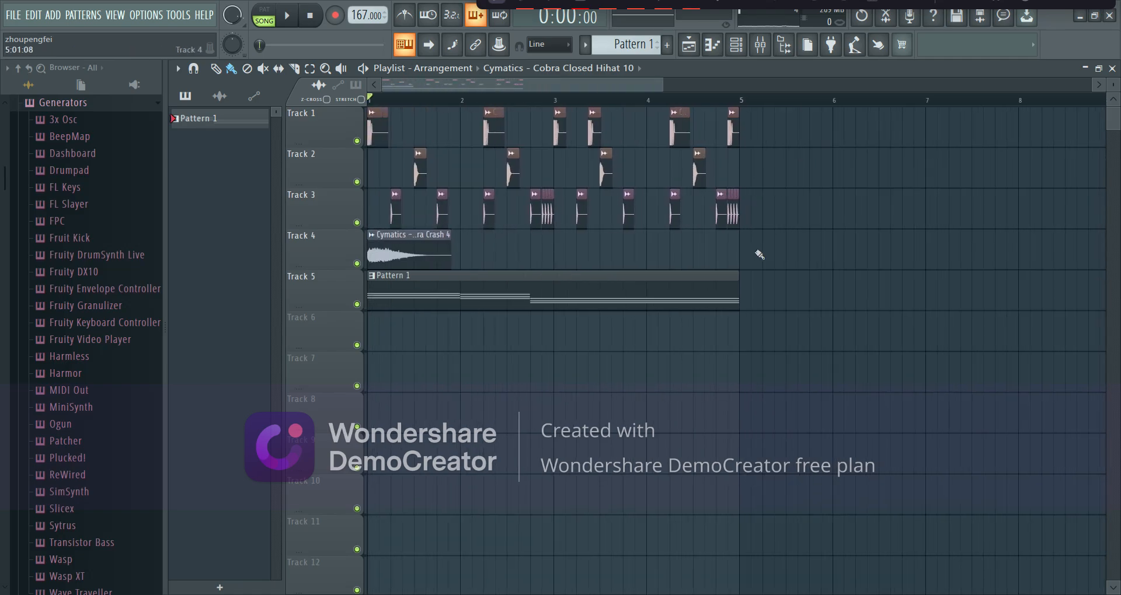
scroll(305, 375, up, 3)
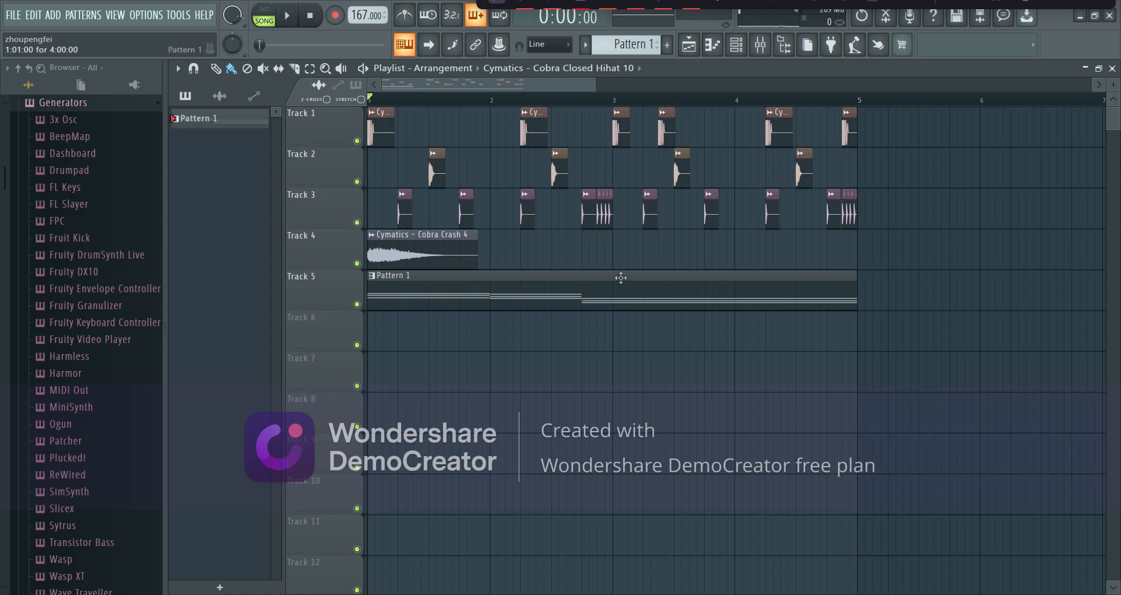
Route the Piano Dark channel to mixer insert 5 and play the arrangement to check its level.
double_click(520, 291)
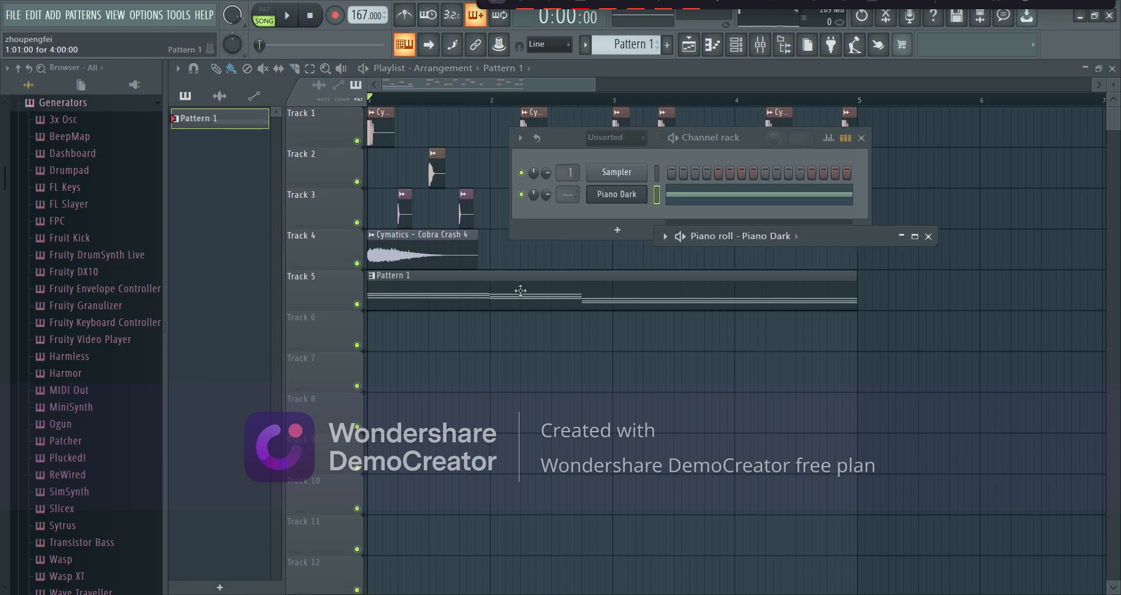
click(760, 52)
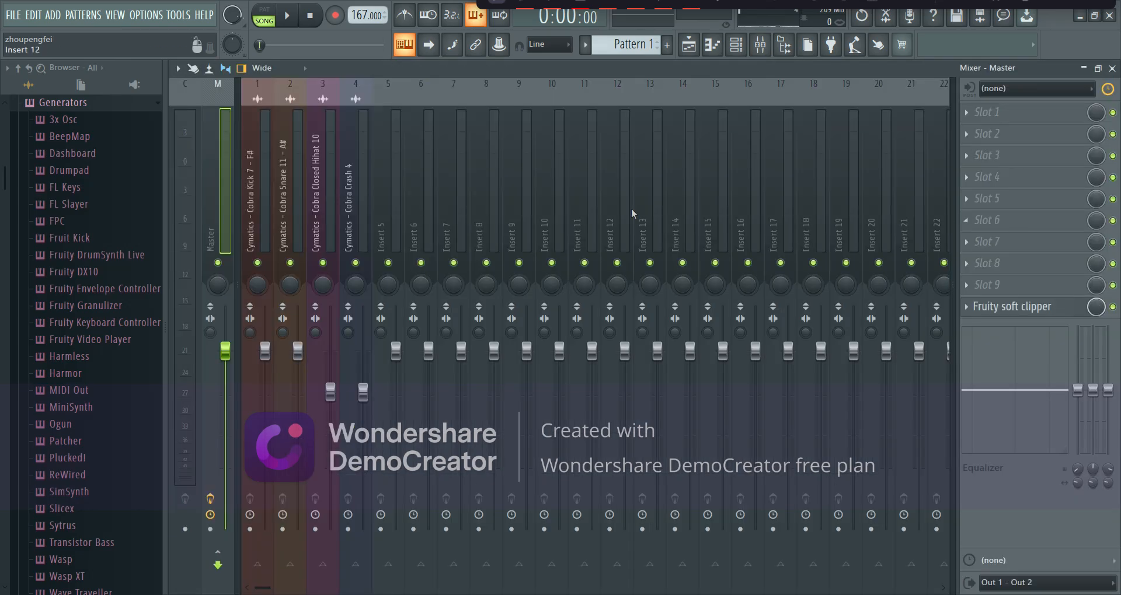
click(401, 223)
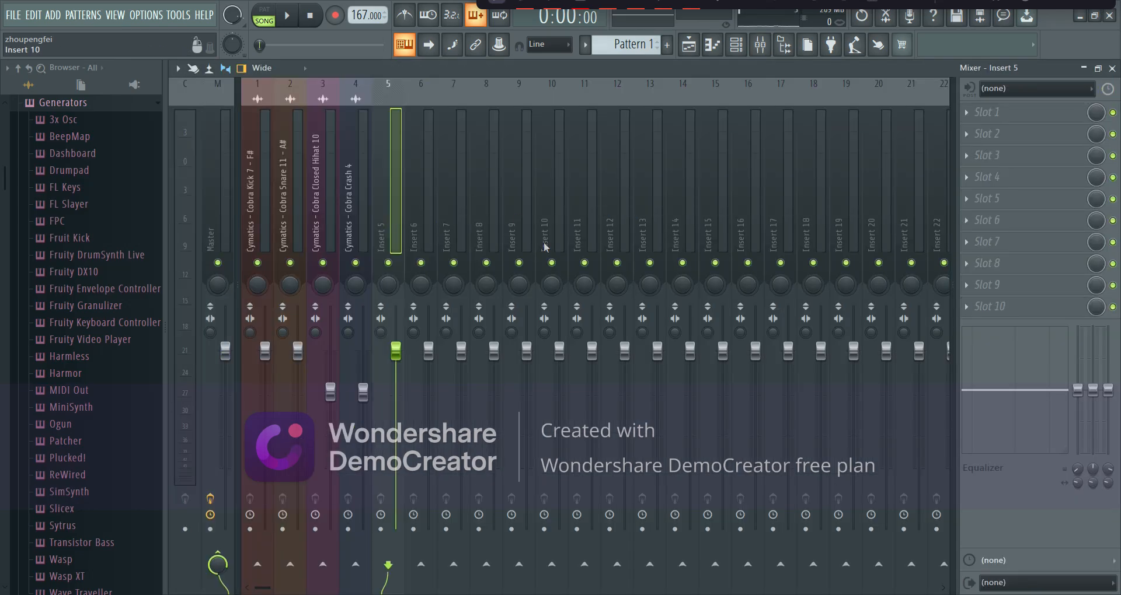
key(ctrl+l)
key(space)
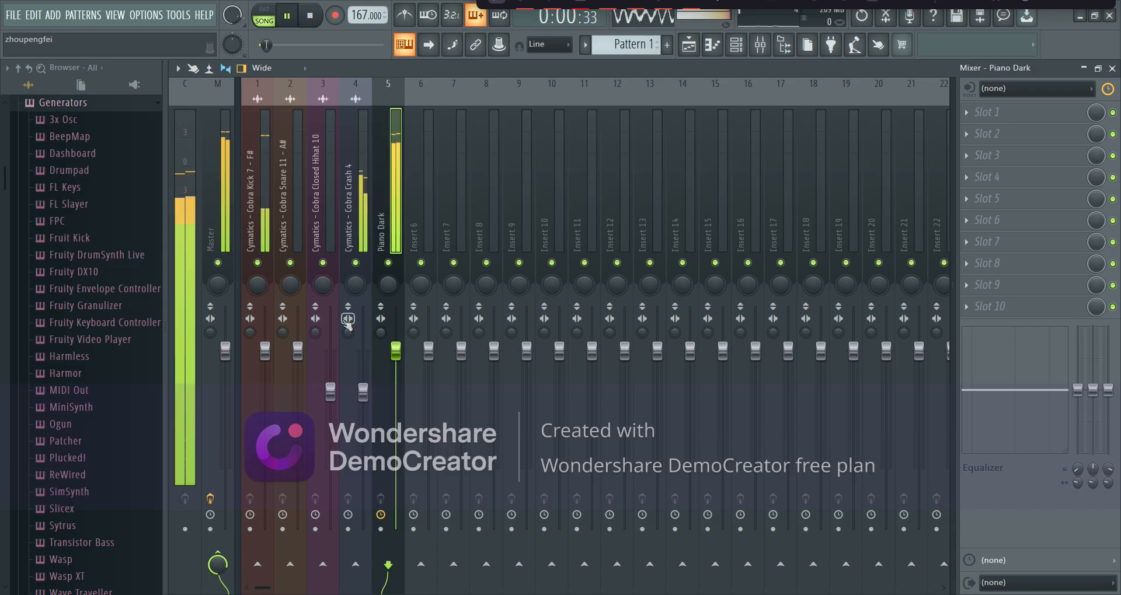
key(space)
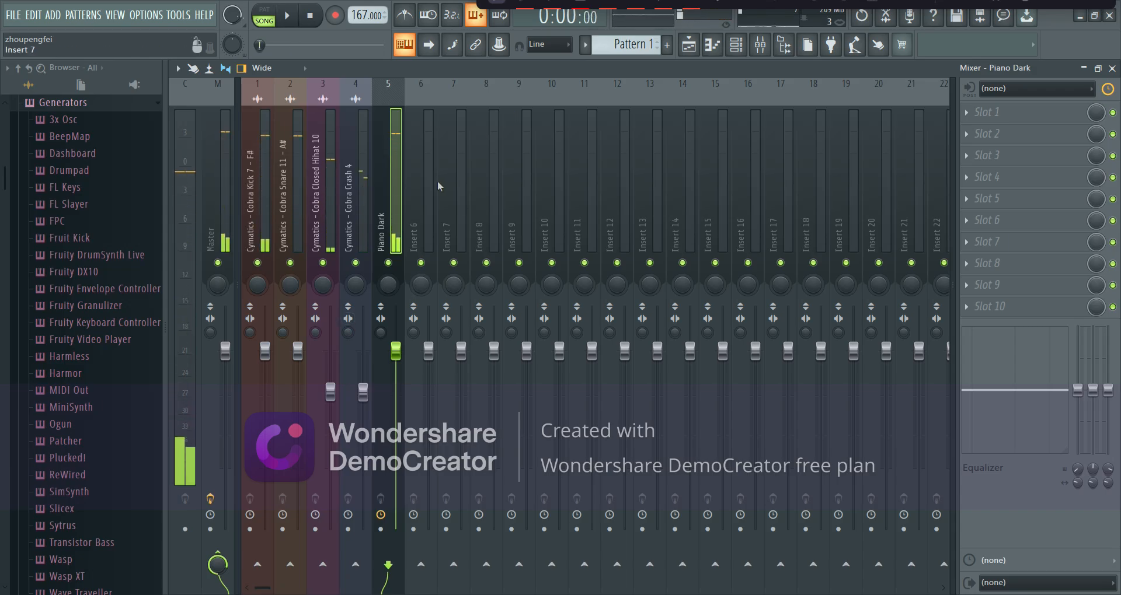
Lower the Piano Dark mixer volume to about -10.4 dB, check the balance in playback, and return to the playlist.
drag(395, 350, 395, 428)
key(space)
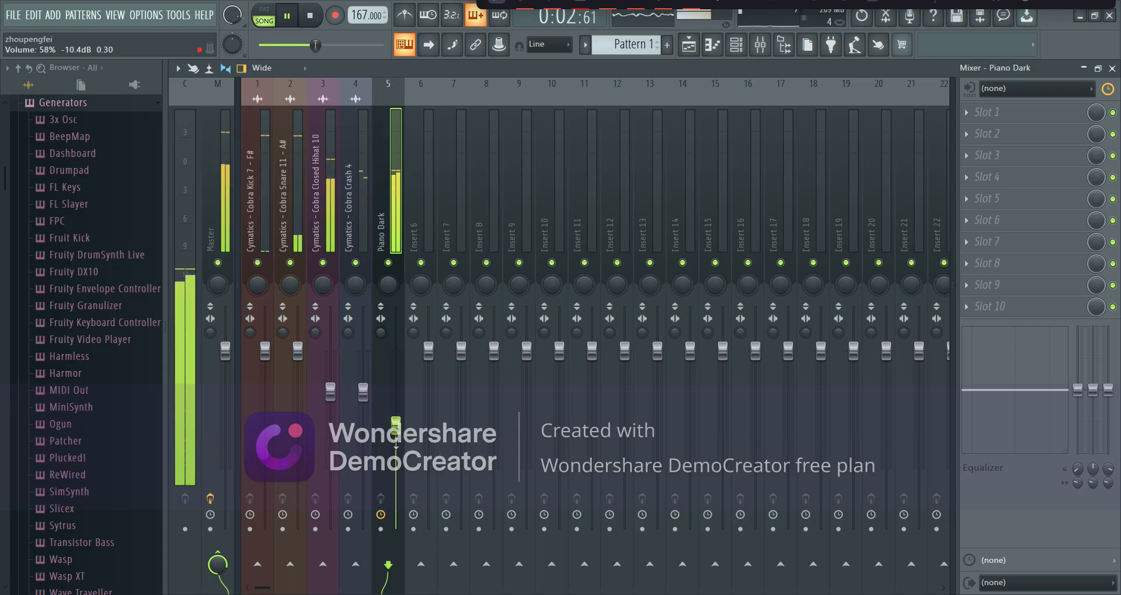
key(space)
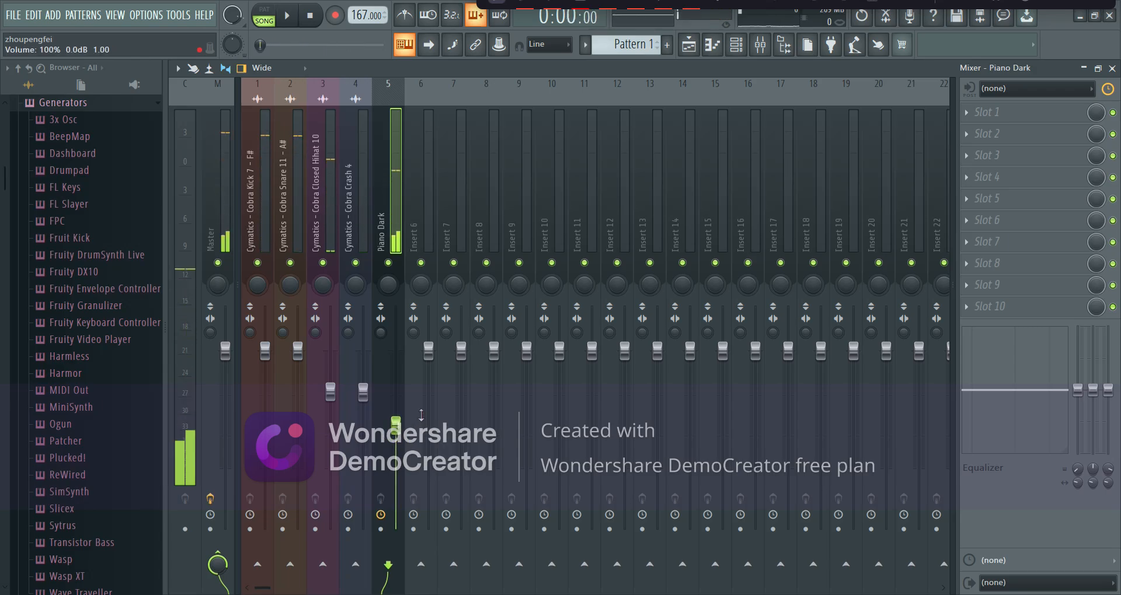
click(1087, 68)
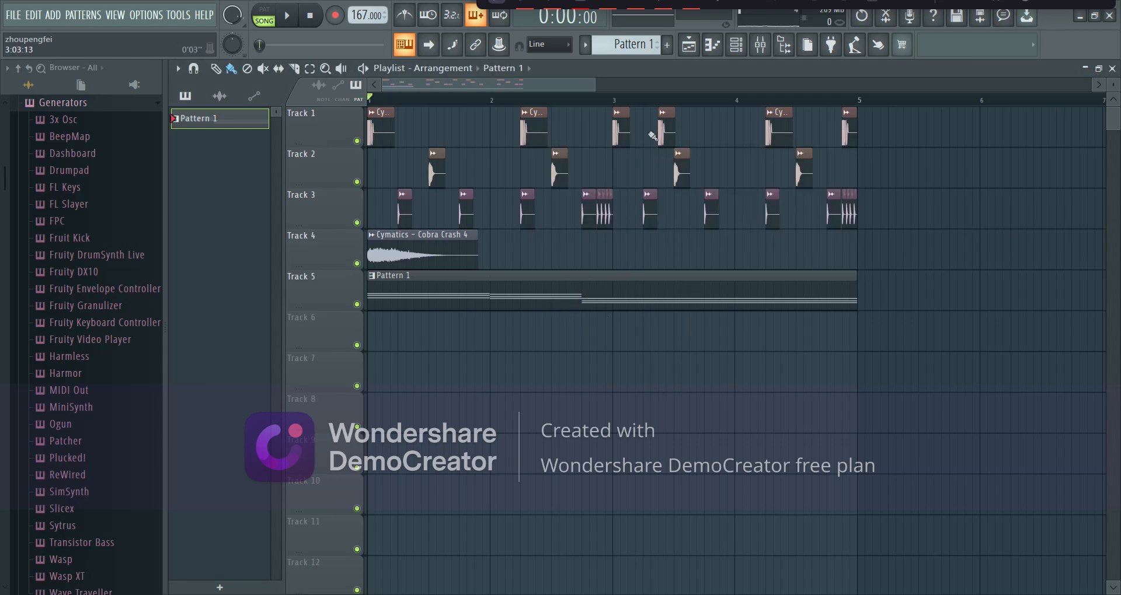
Place a new empty pattern at bar 1 of Track 6 and add a FLEX instrument for it.
click(671, 45)
click(399, 344)
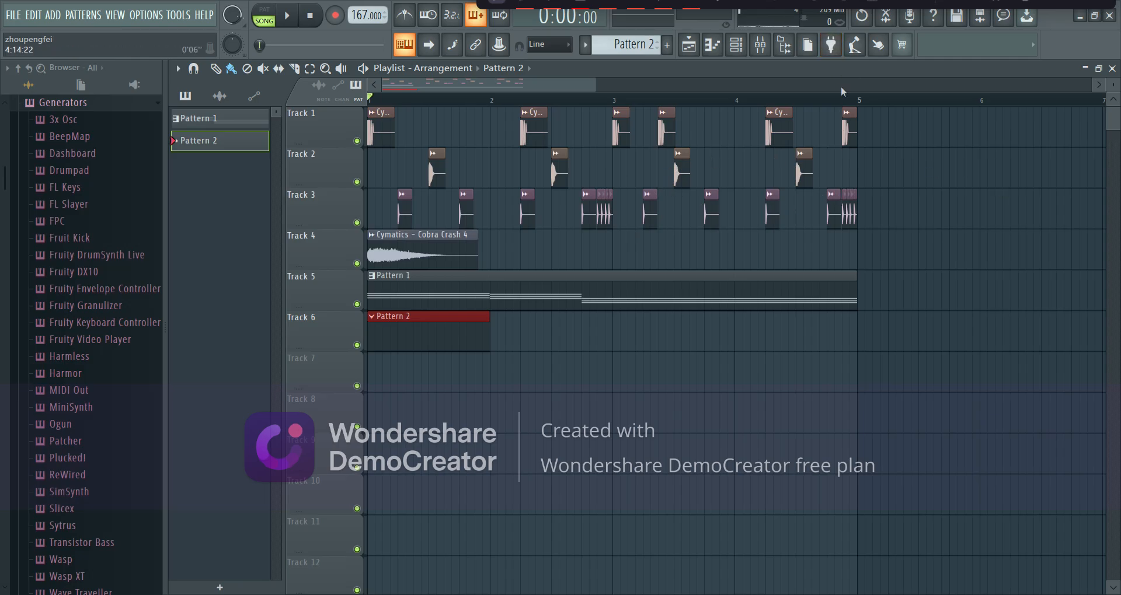
key(F8)
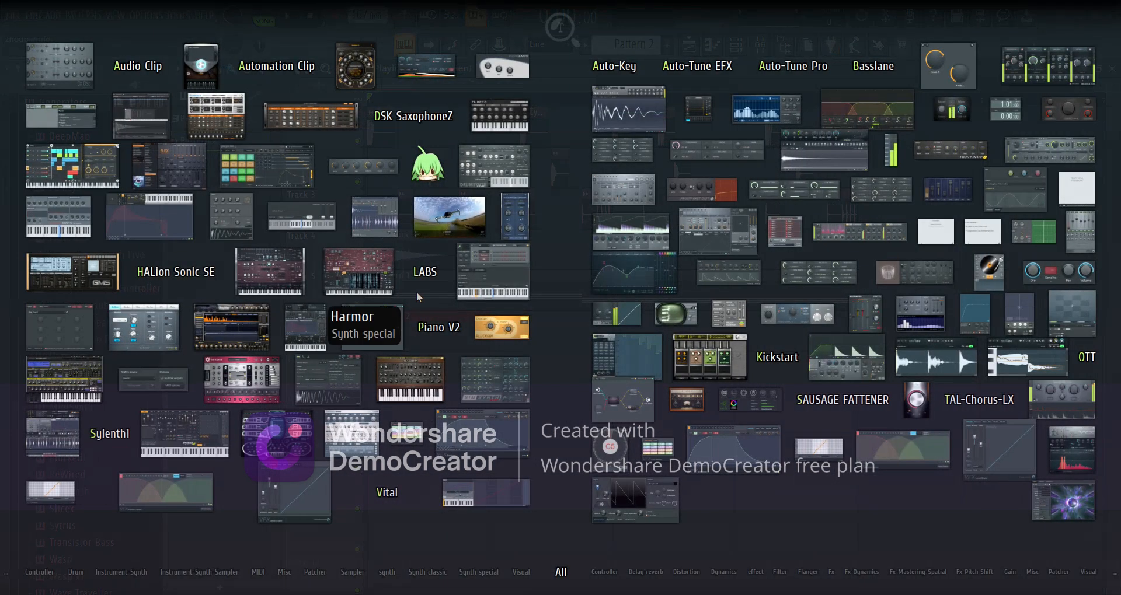
click(174, 160)
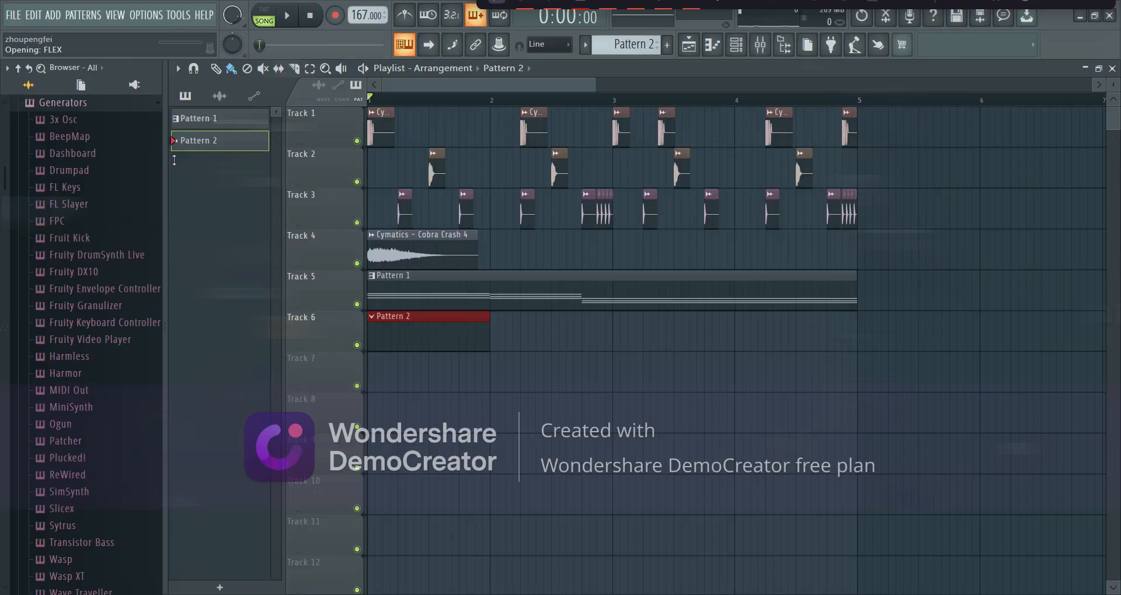
drag(433, 115, 442, 55)
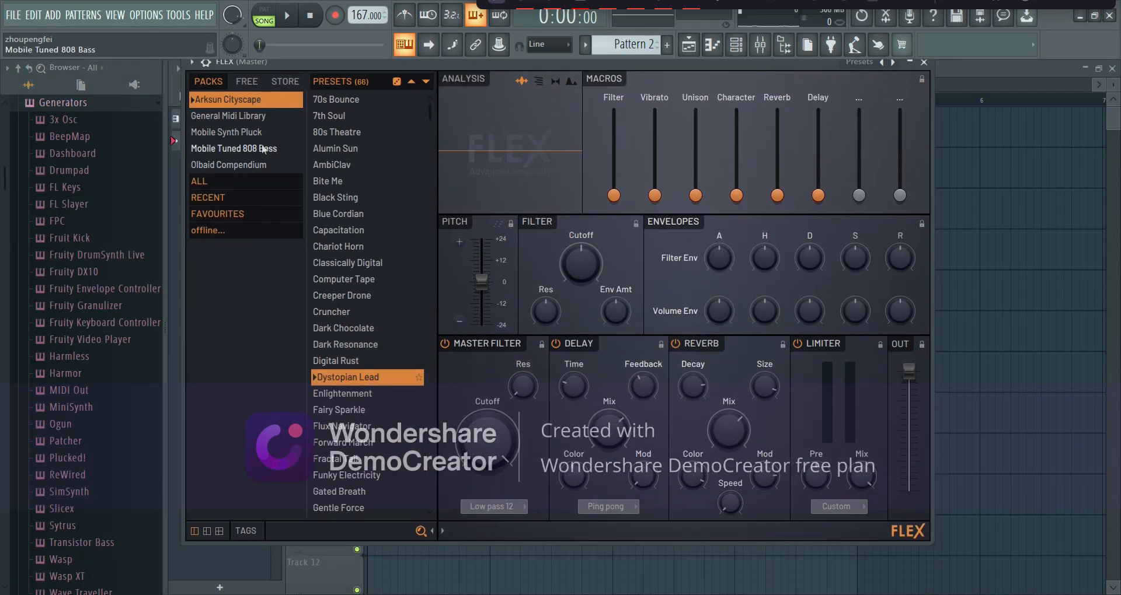
Filter the FLEX presets from all packs by the Bass type and load the 808 Distorted preset.
click(199, 182)
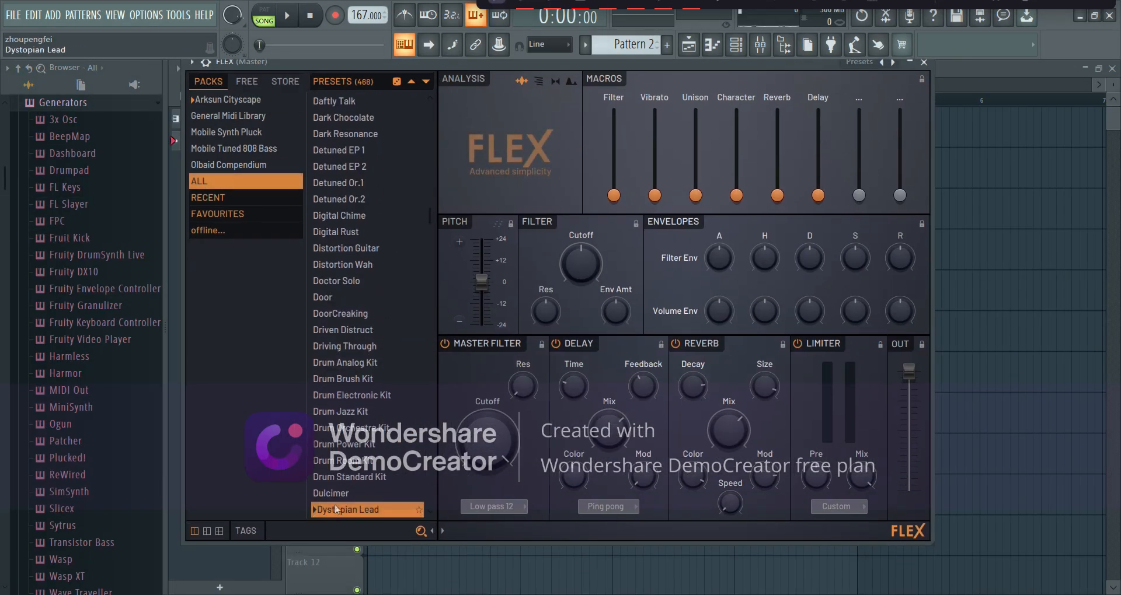
click(250, 532)
click(250, 439)
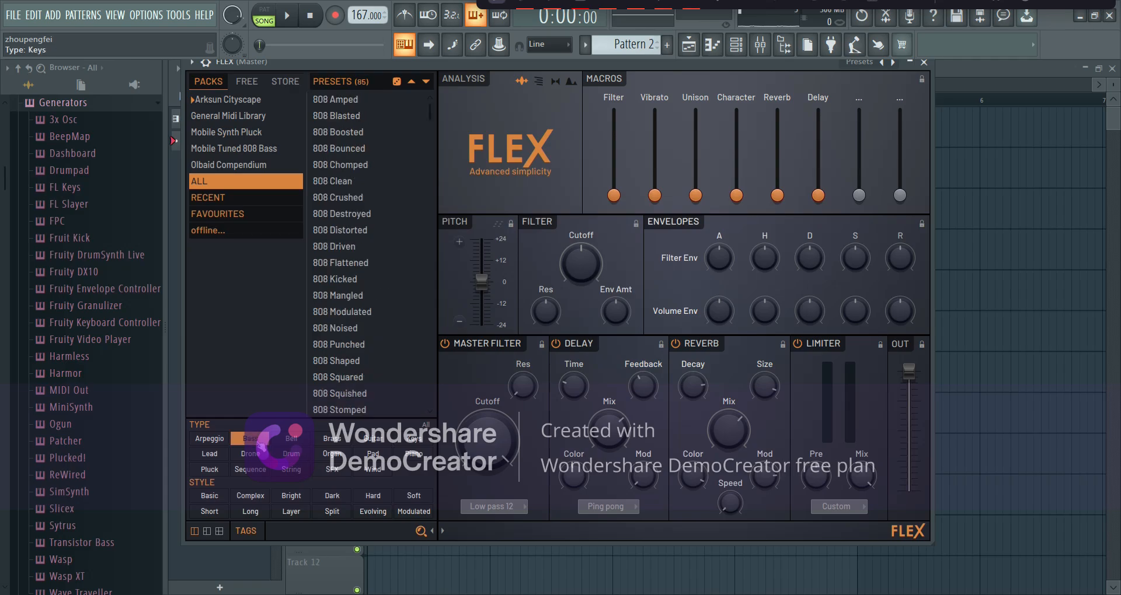
click(365, 268)
scroll(366, 268, down, 10)
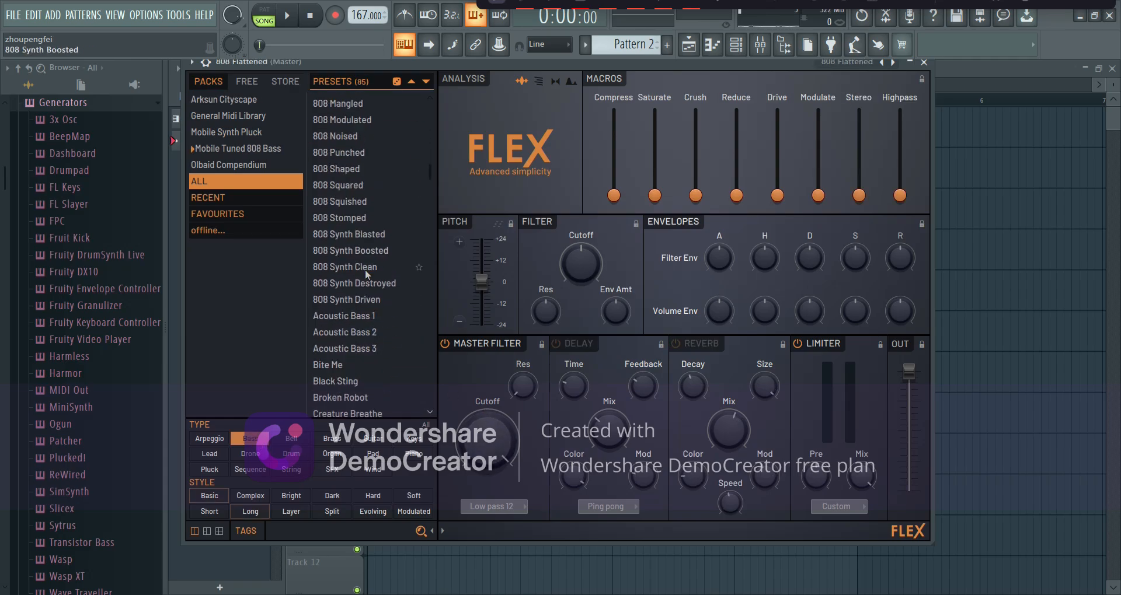
scroll(365, 268, up, 10)
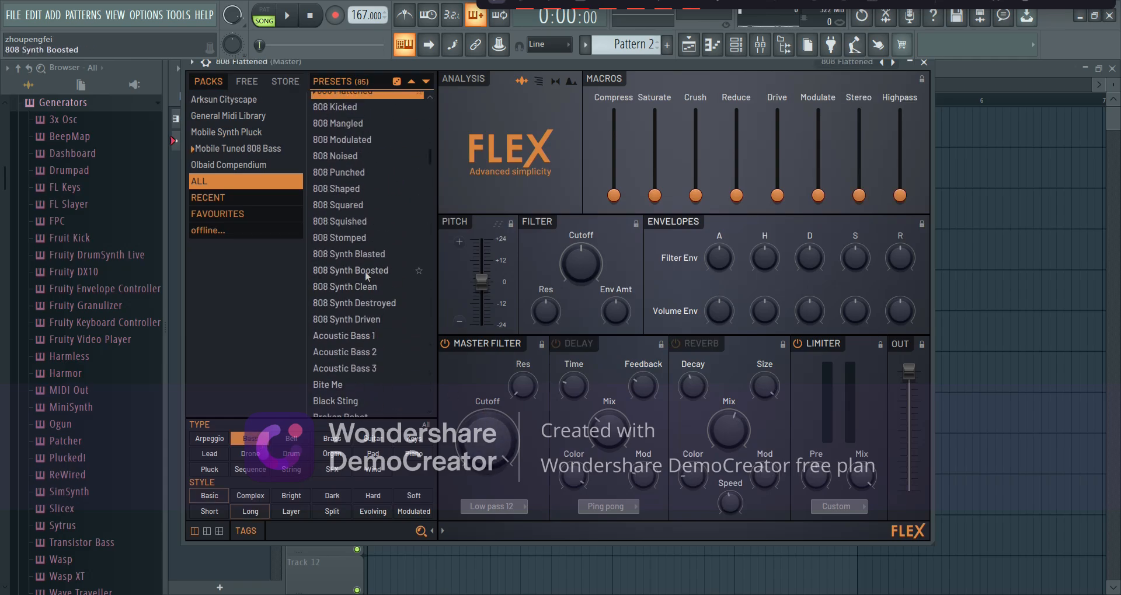
click(368, 231)
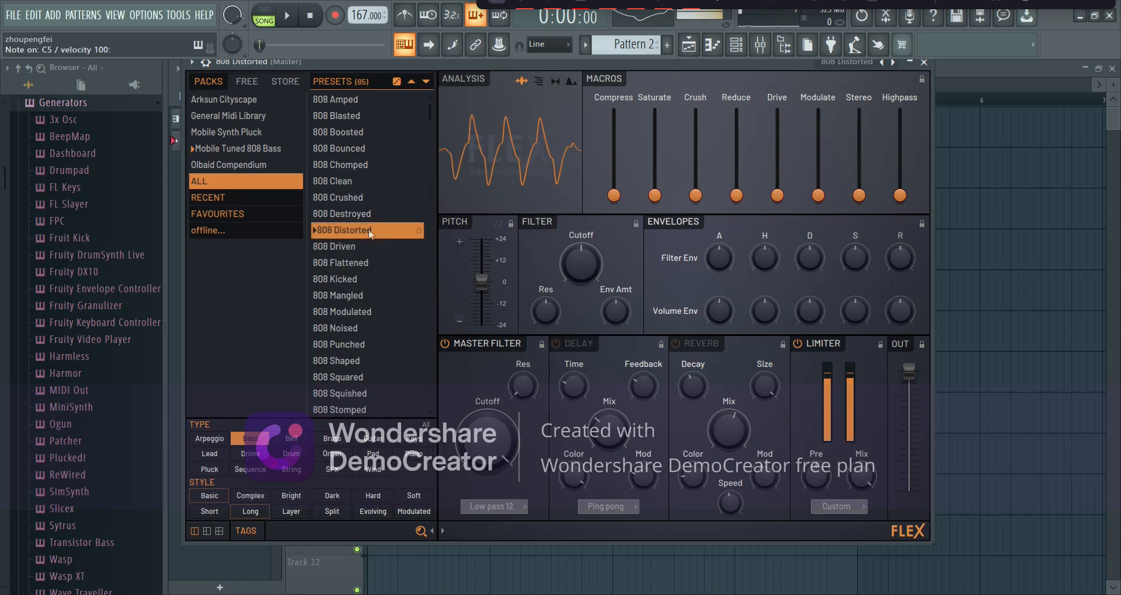
Examine the Piano Dark chord notes of Pattern 1 in the piano roll, then return to the playlist.
click(922, 64)
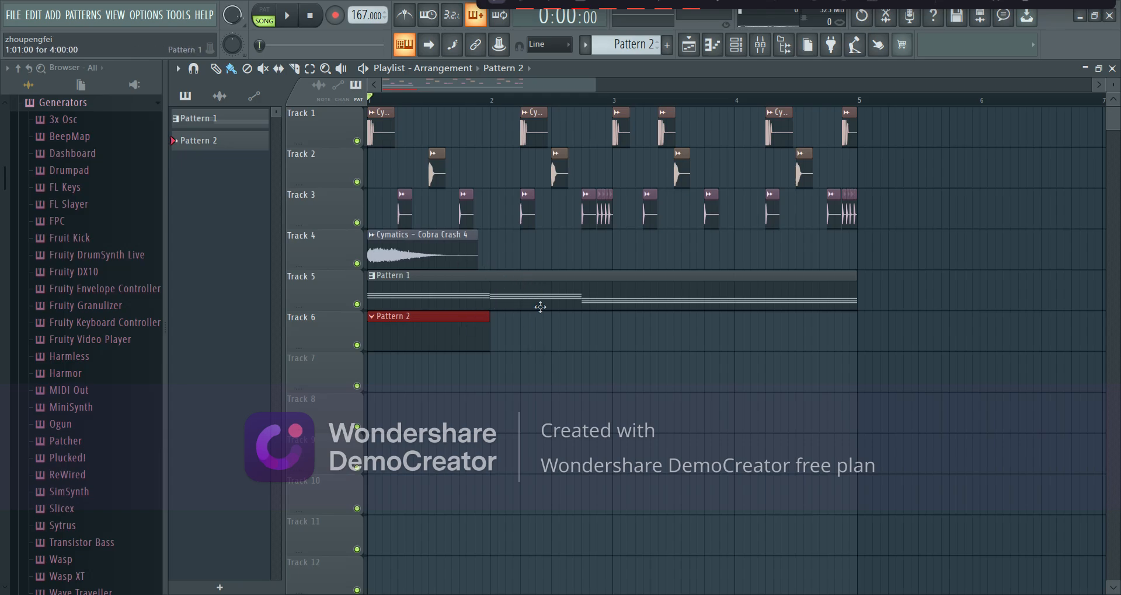
double_click(533, 291)
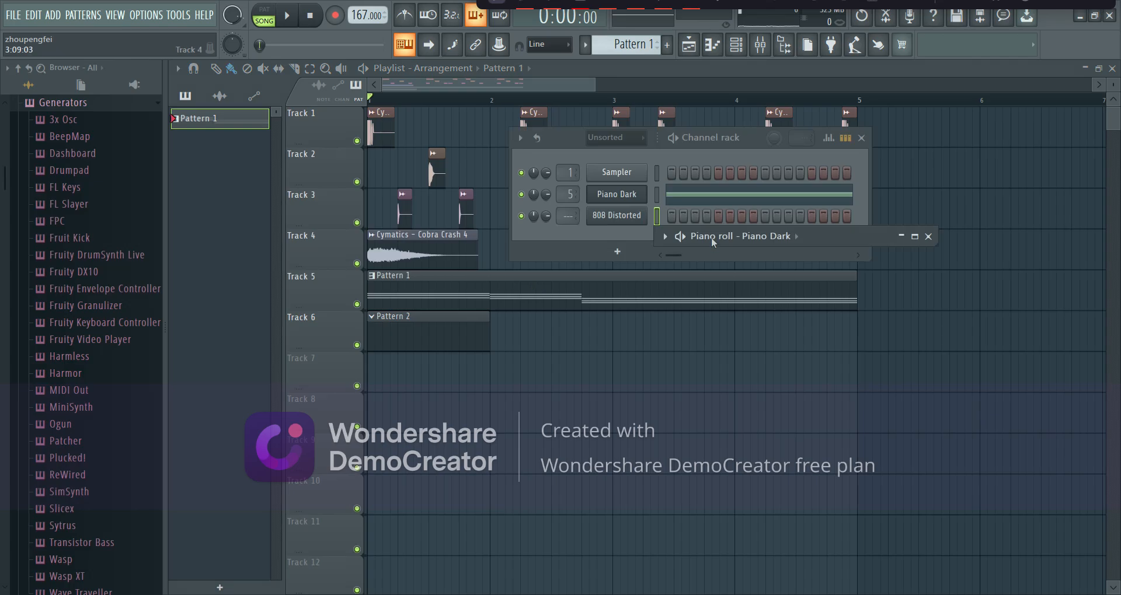
click(815, 237)
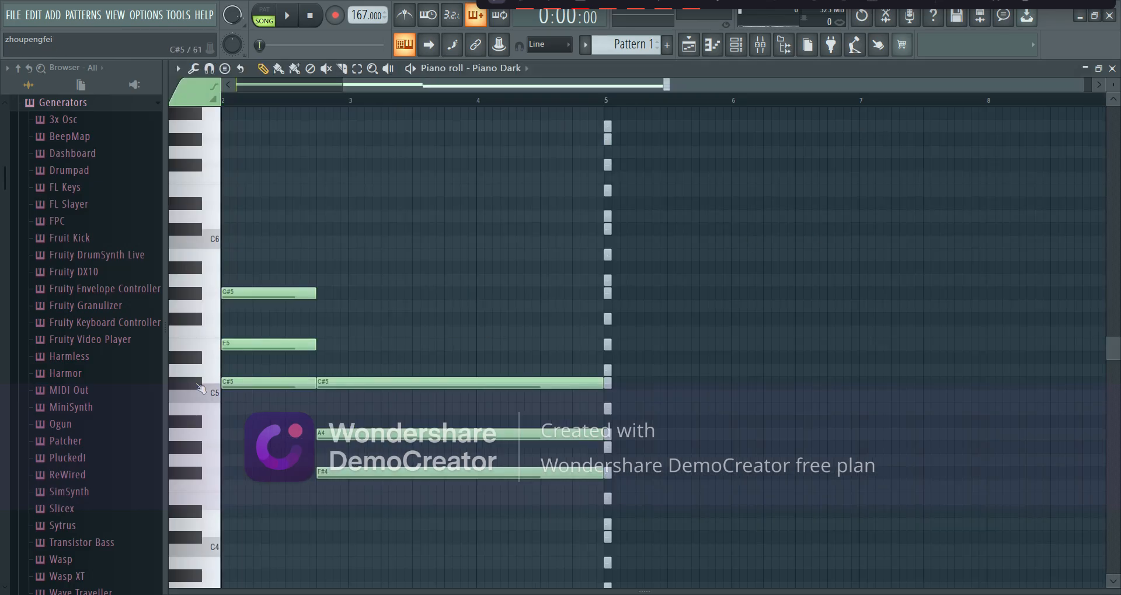
drag(427, 87, 244, 119)
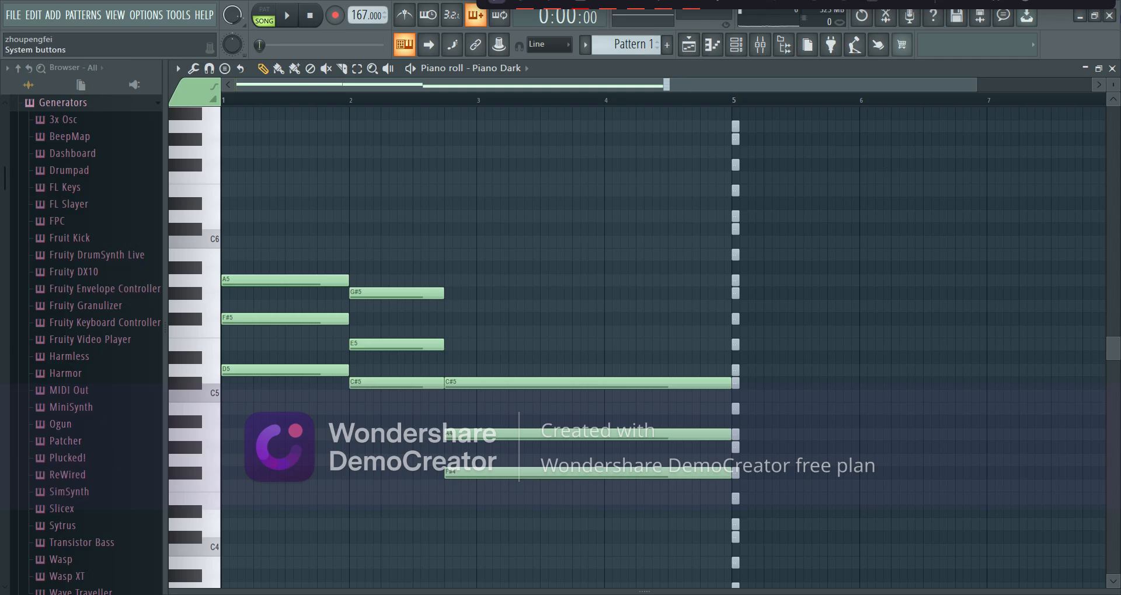
click(1112, 69)
key(F6)
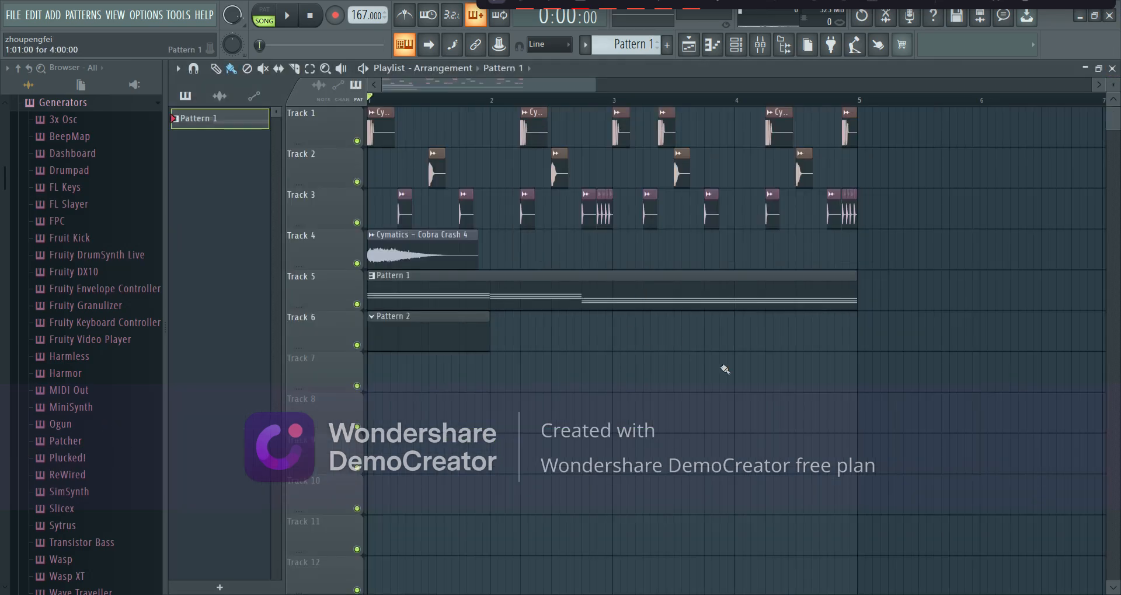
Switch to Pattern 2 and open the 808 Distorted channel's piano roll at full size.
click(636, 47)
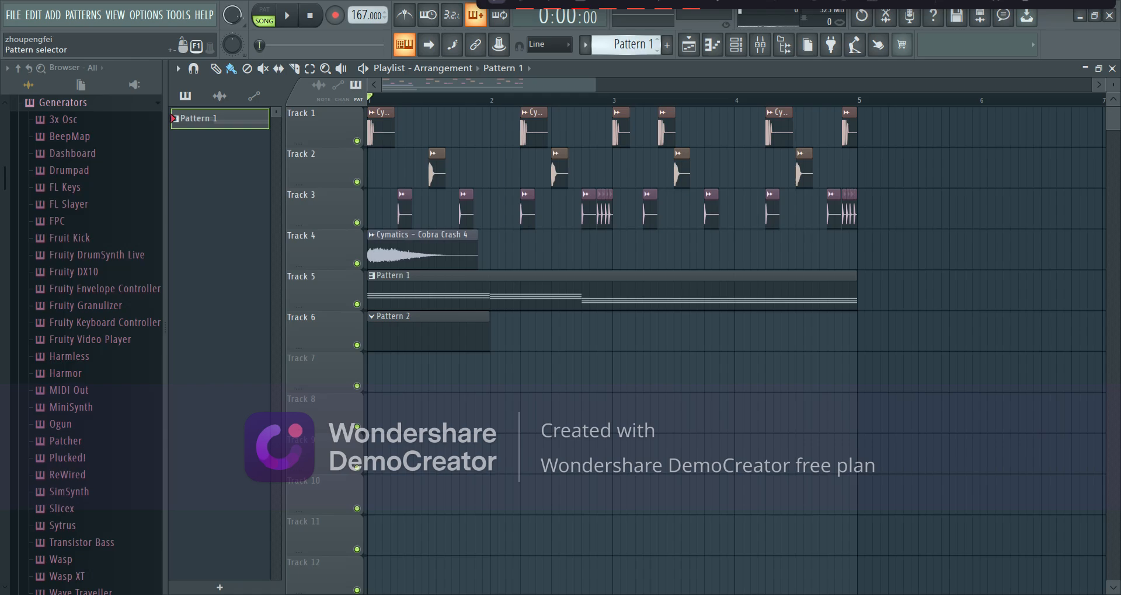
drag(636, 47, 636, 42)
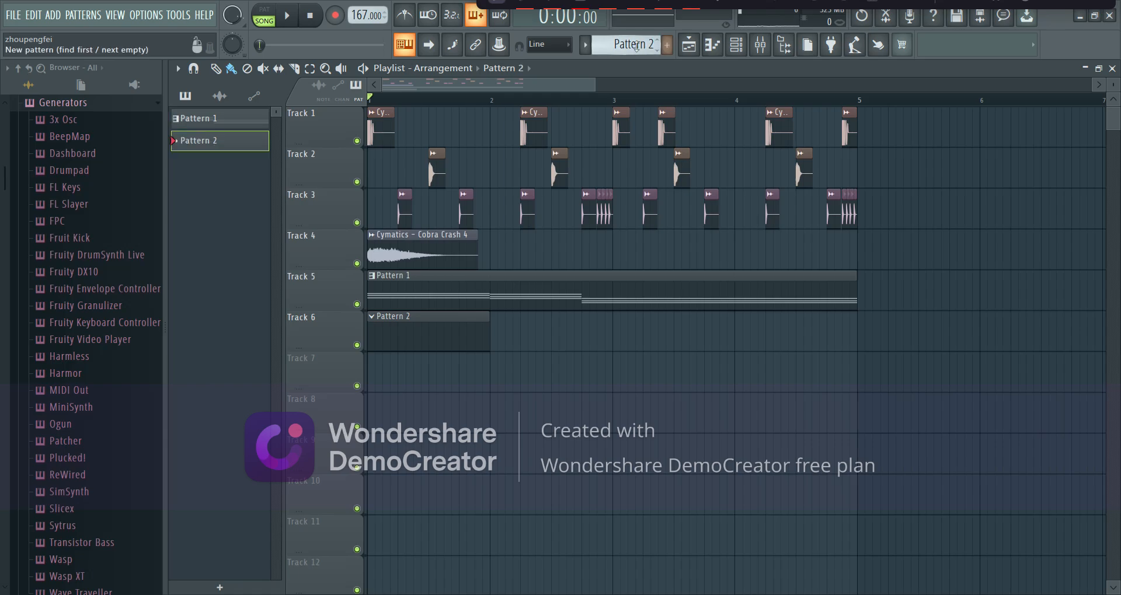
click(736, 44)
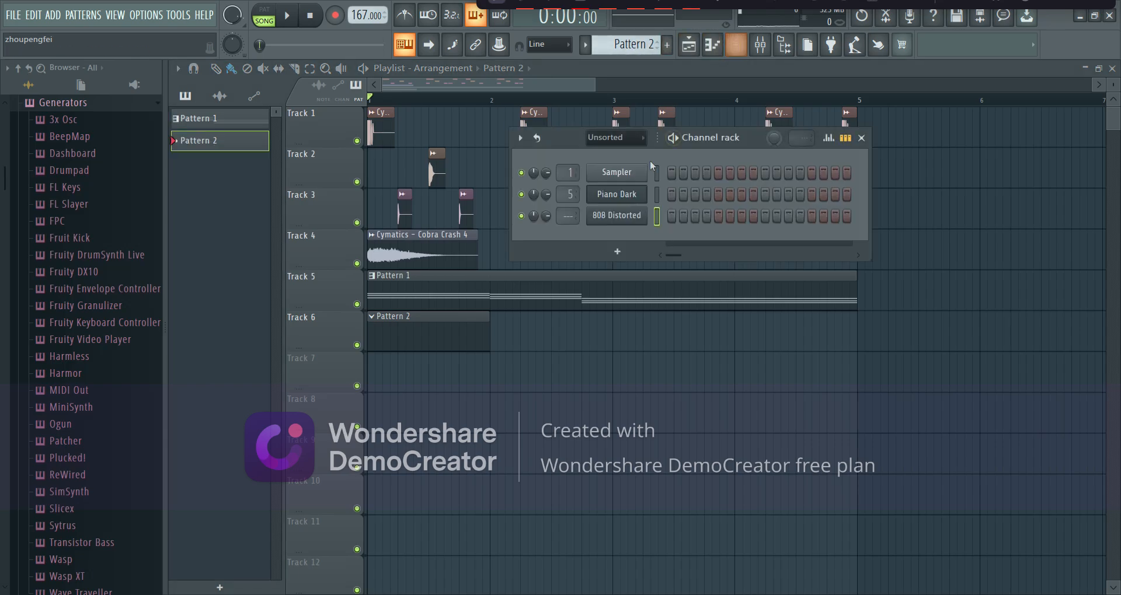
right_click(626, 219)
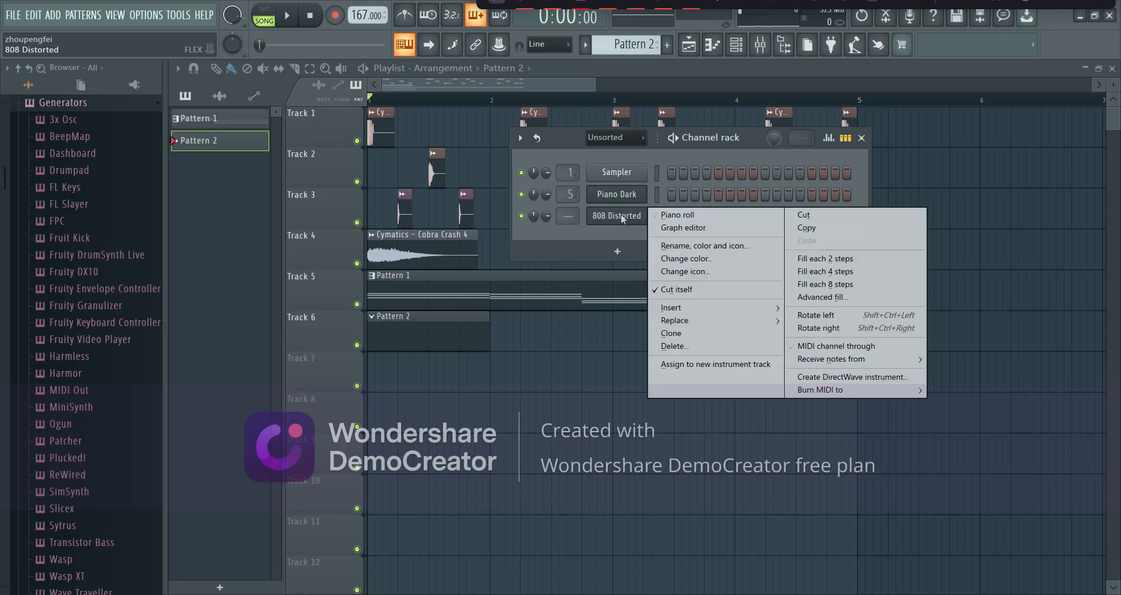
click(677, 216)
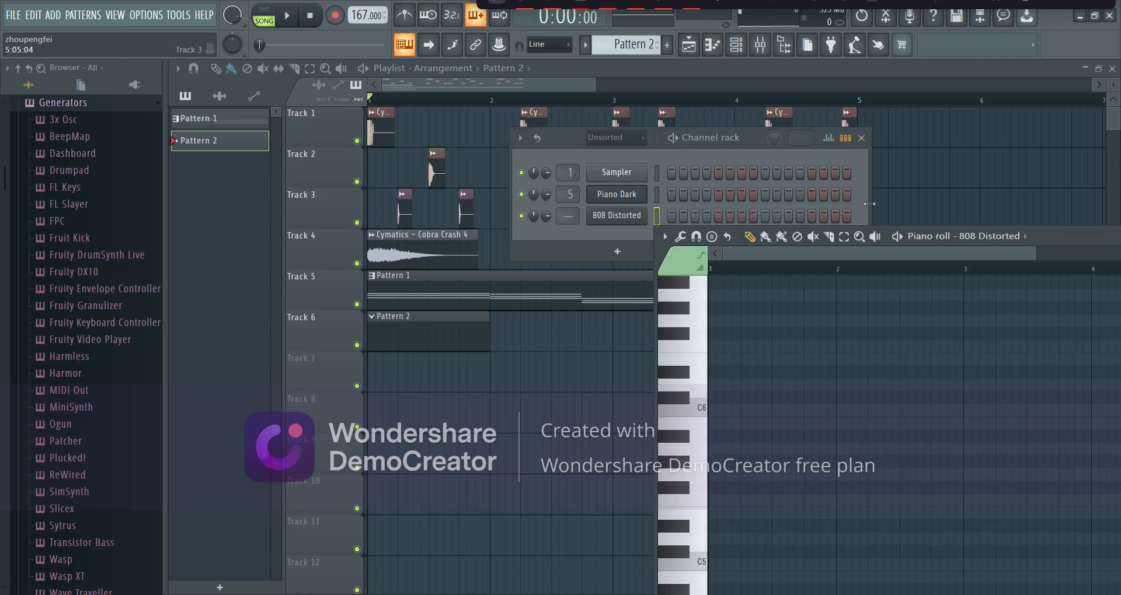
double_click(1058, 235)
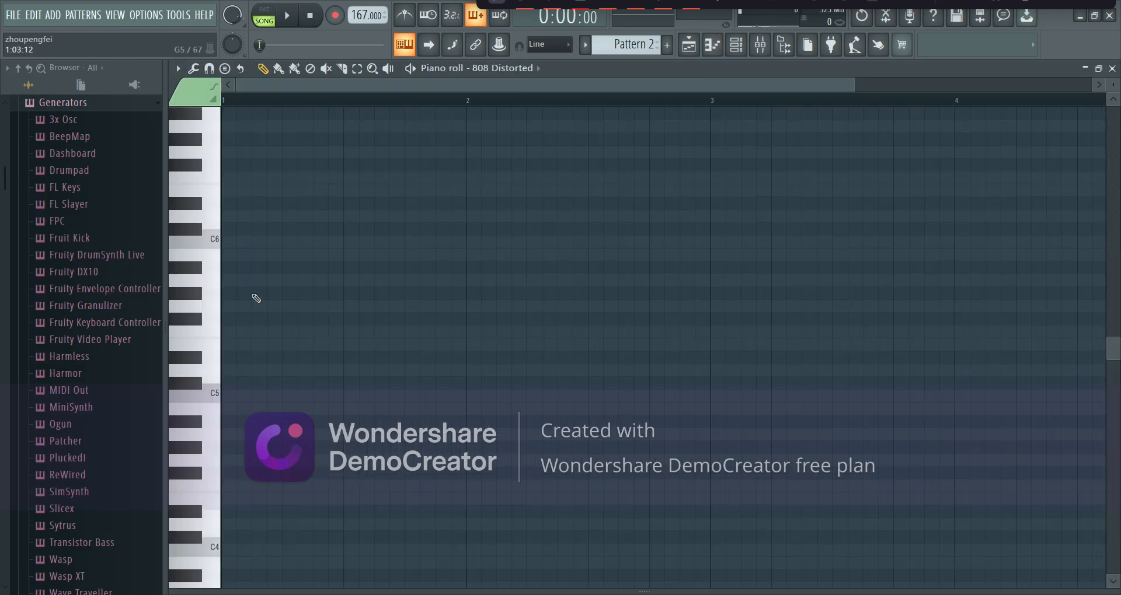
Draw two one-bar bass notes, D5 in bar 1 and C#5 in bar 2.
scroll(241, 342, down, 1)
click(227, 332)
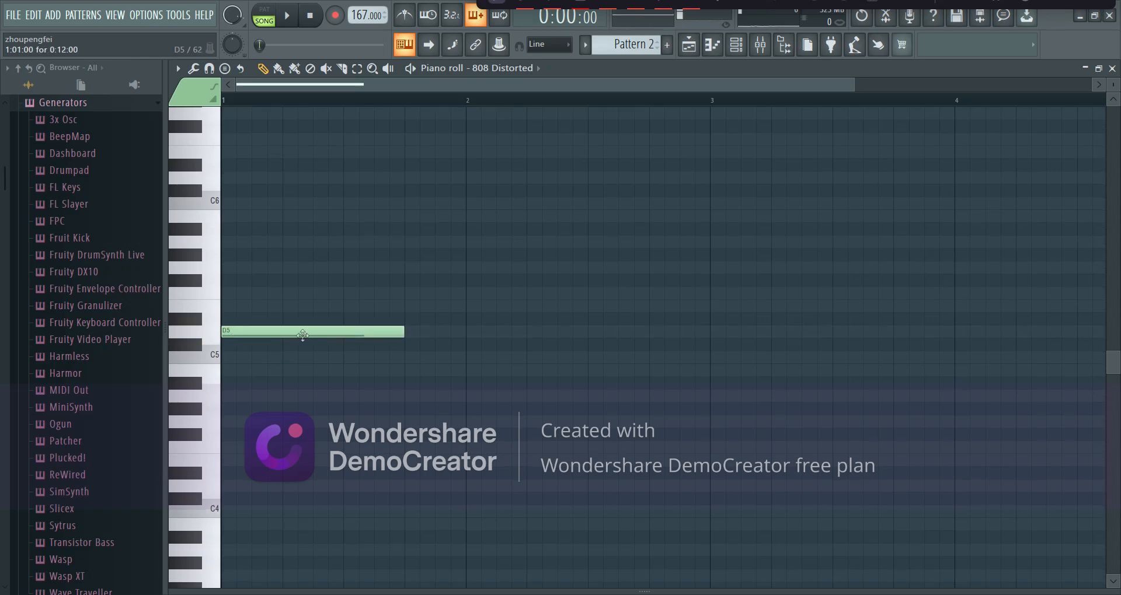
drag(402, 332, 466, 332)
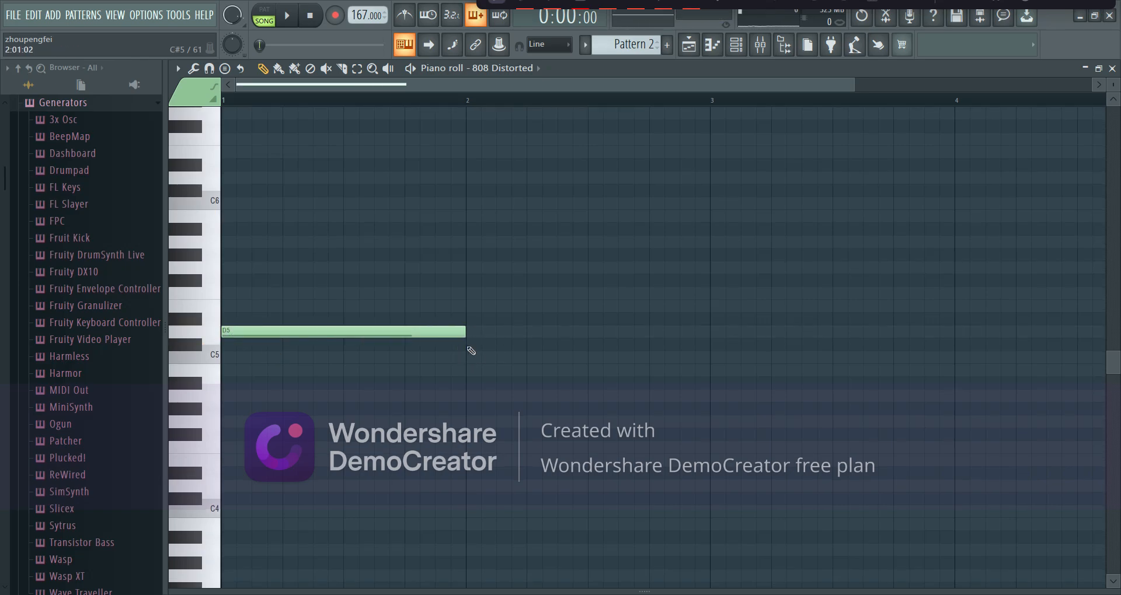
click(469, 345)
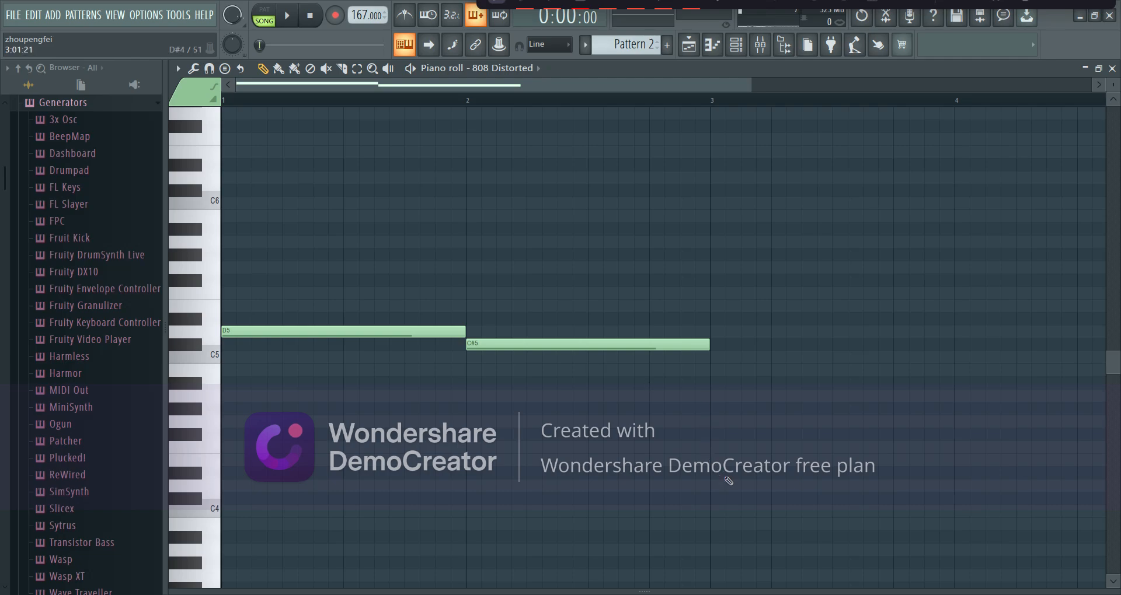
Add an F#4 bass note from 2:13 to the end of bar 4 and trim the C#5 note to end where it starts.
click(713, 438)
drag(721, 434, 657, 434)
drag(894, 433, 934, 432)
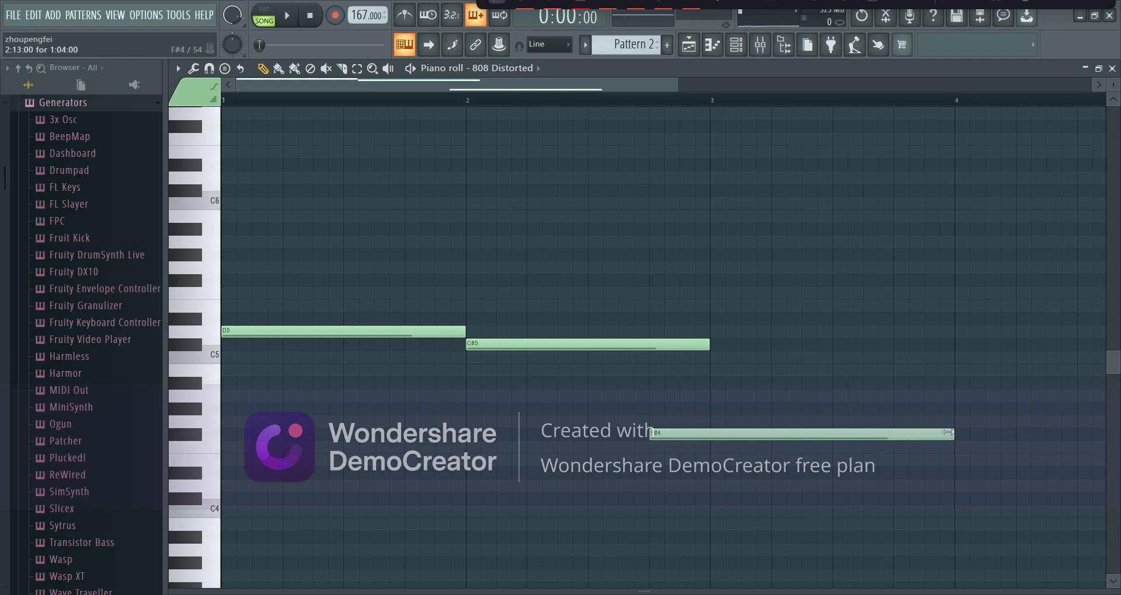
drag(708, 344, 650, 347)
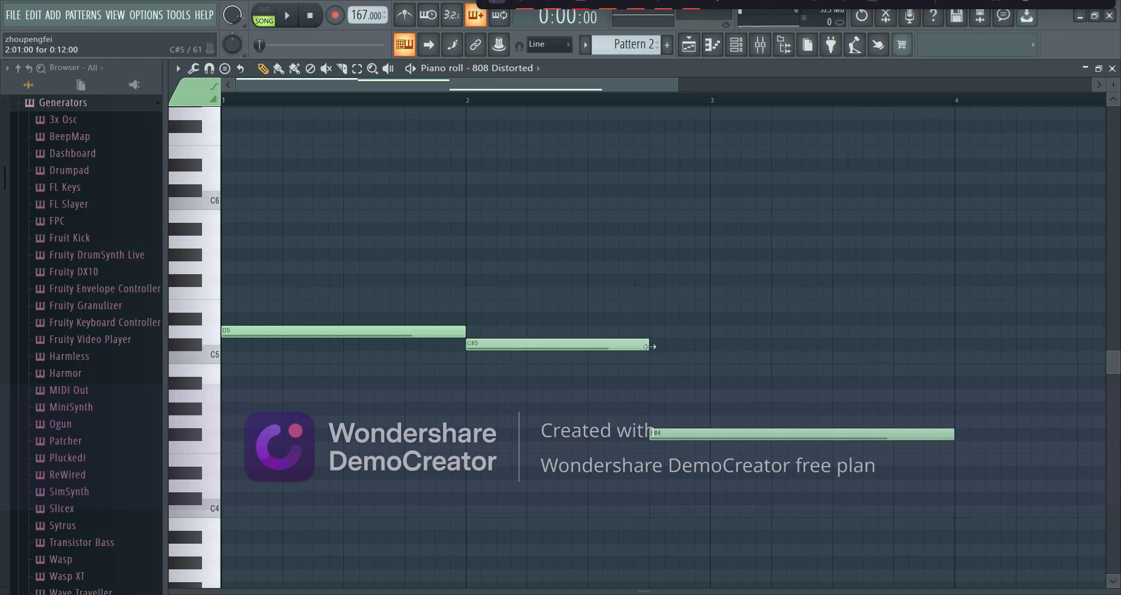
scroll(789, 333, down, 3)
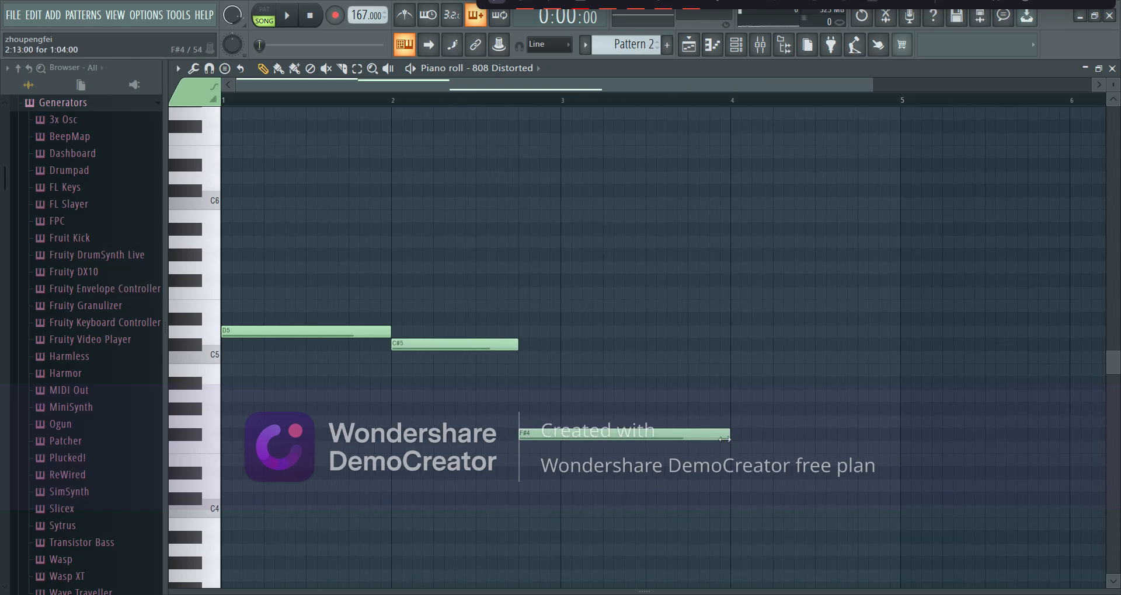
drag(728, 435, 892, 443)
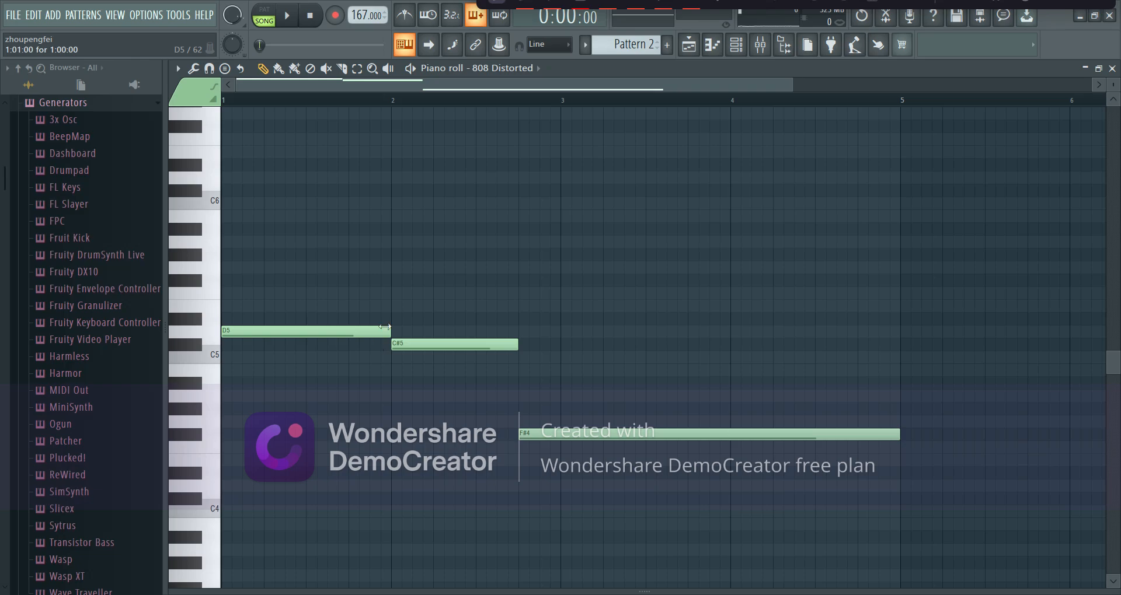
Shorten the D5 bass note to half a bar and return to the playlist.
drag(385, 327, 297, 325)
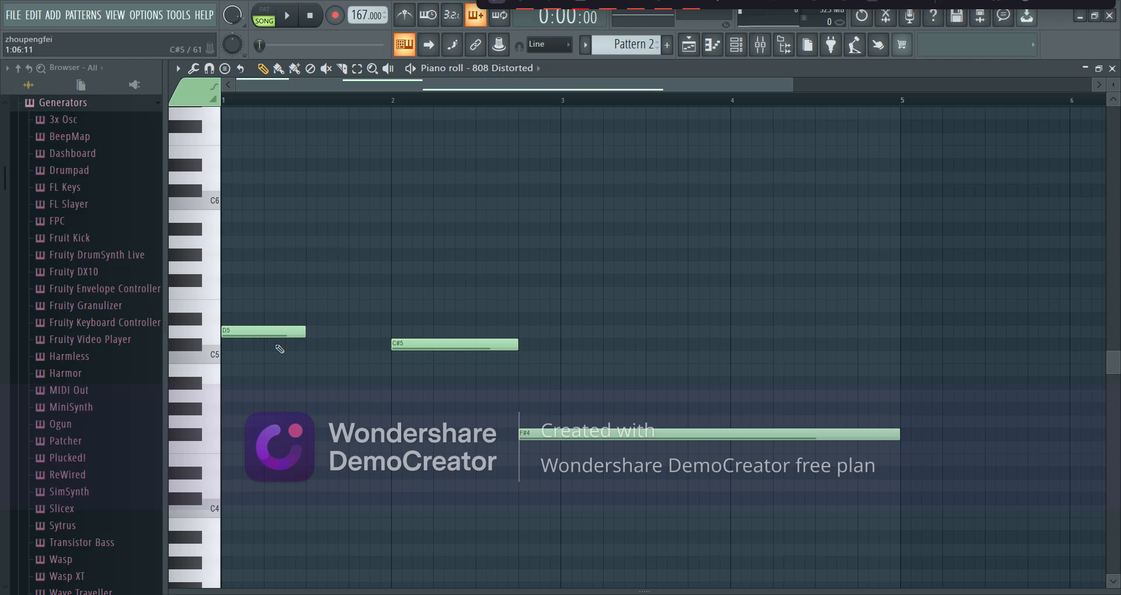
click(1083, 68)
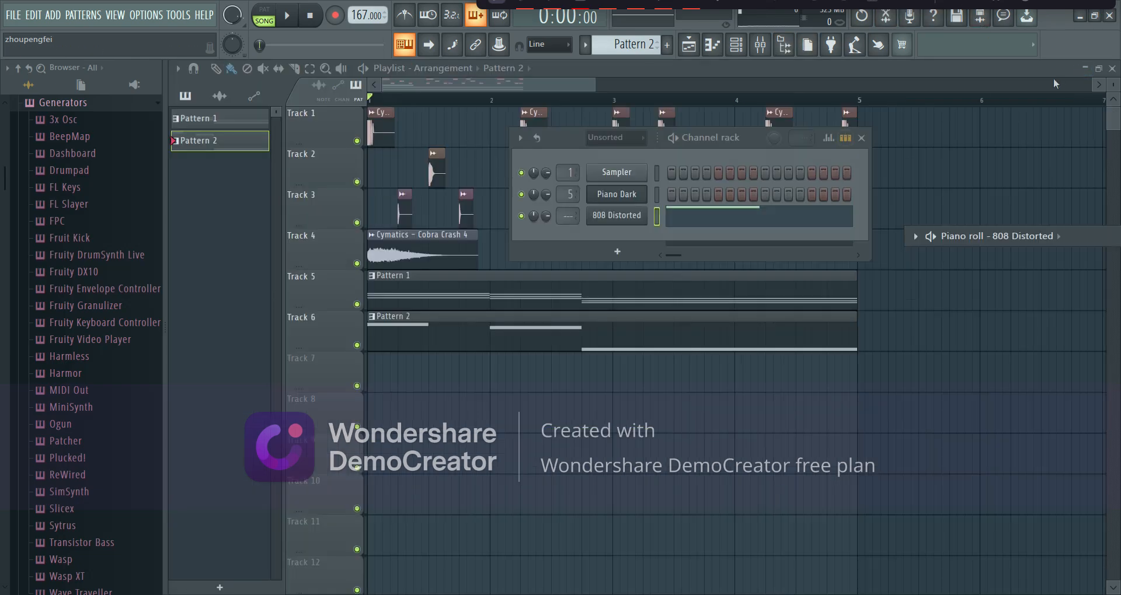
key(F12)
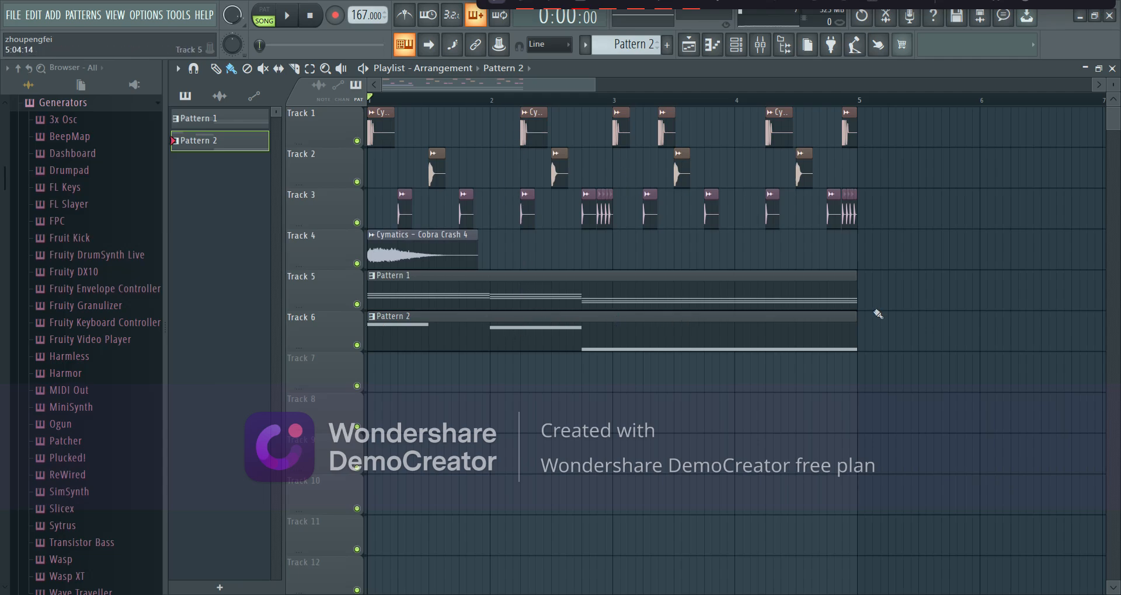
Reopen Pattern 2's 808 Distorted piano roll and play the arrangement to check the bass line.
double_click(646, 338)
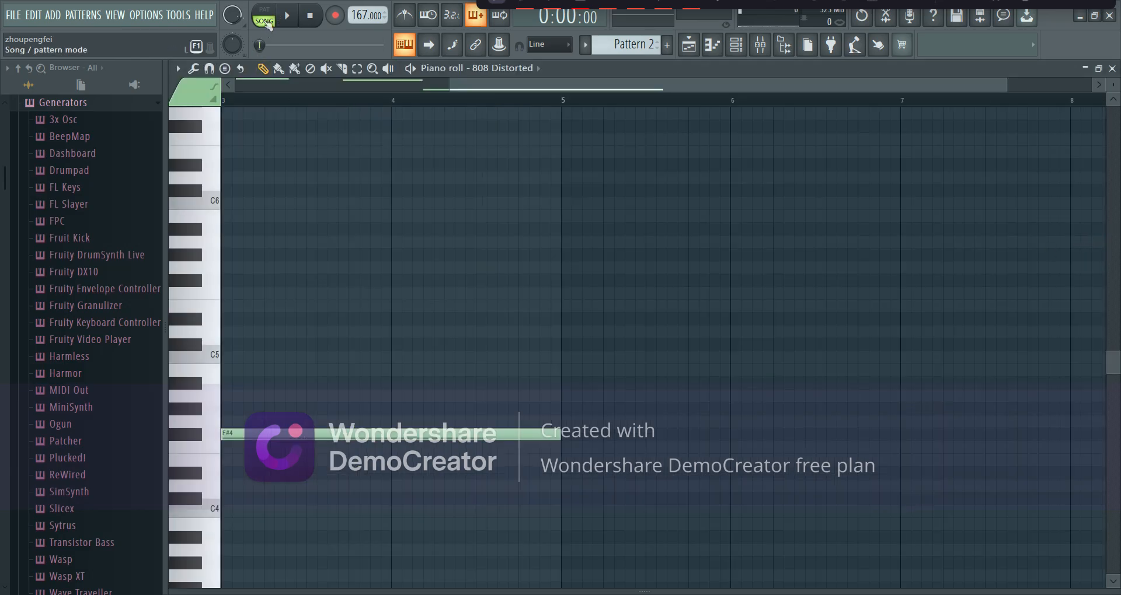
scroll(420, 297, down, 2)
key(space)
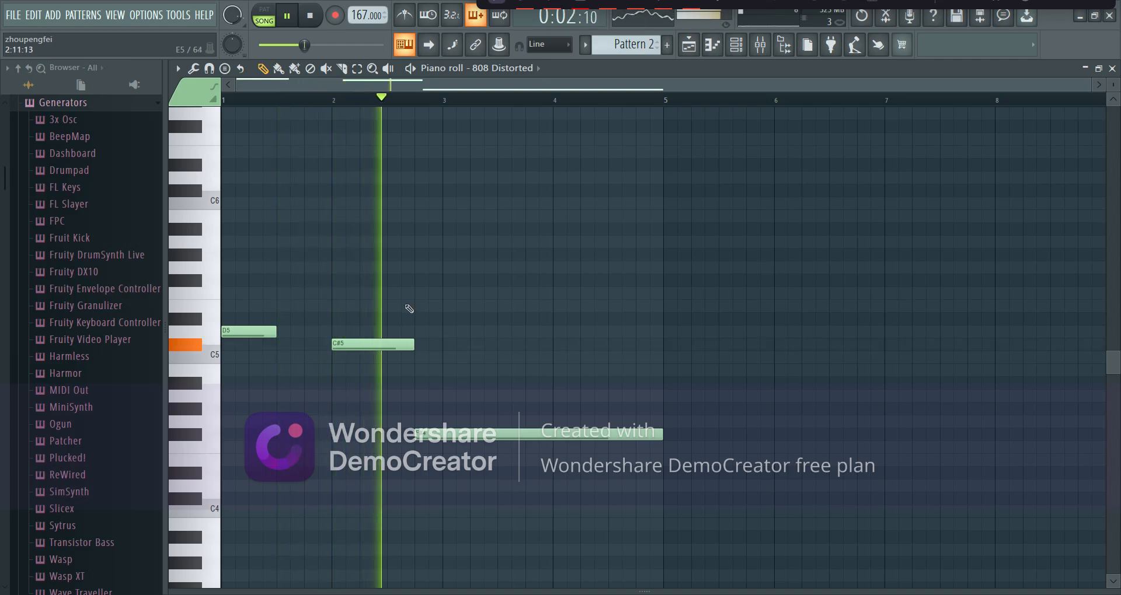
key(space)
scroll(319, 365, up, 2)
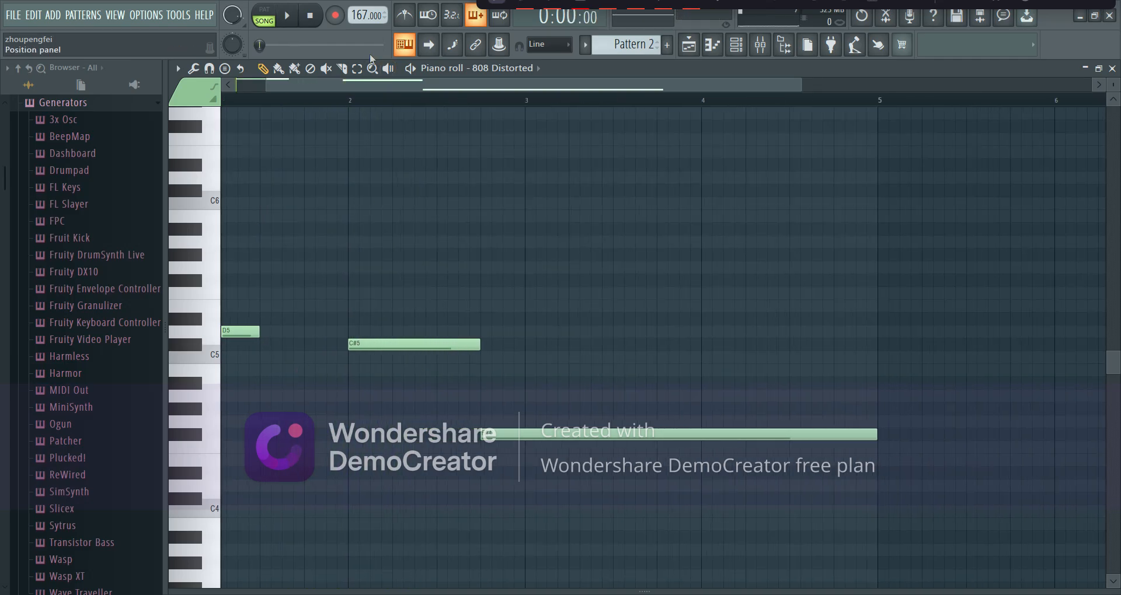
scroll(370, 246, down, 2)
key(space)
key(space)
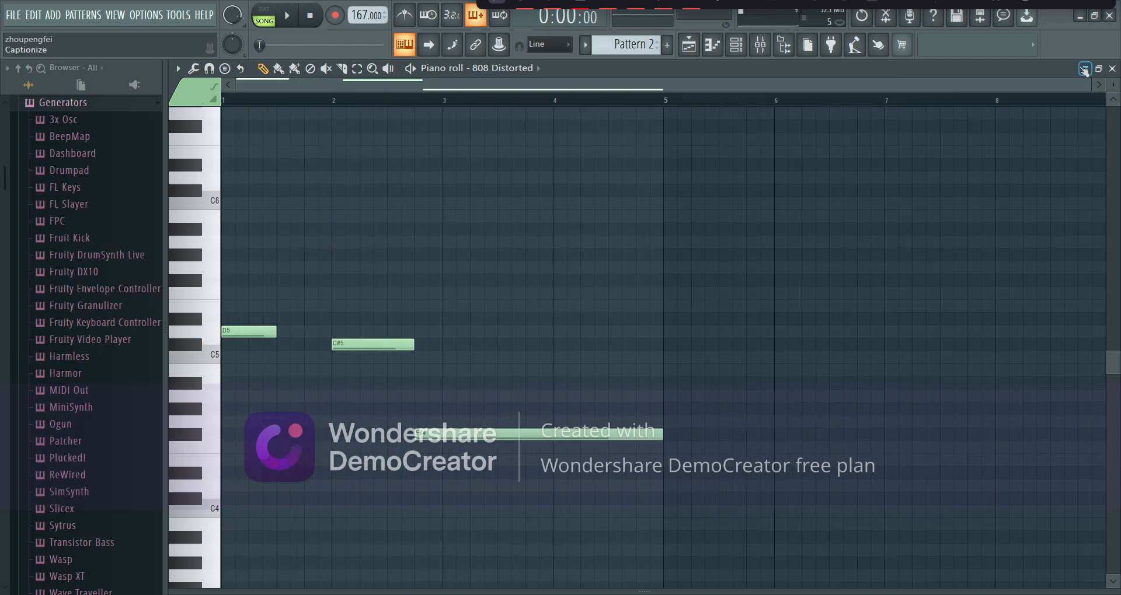
Return to the playlist and mute every track except the kick on Track 1 and the bass on Track 6.
click(1083, 69)
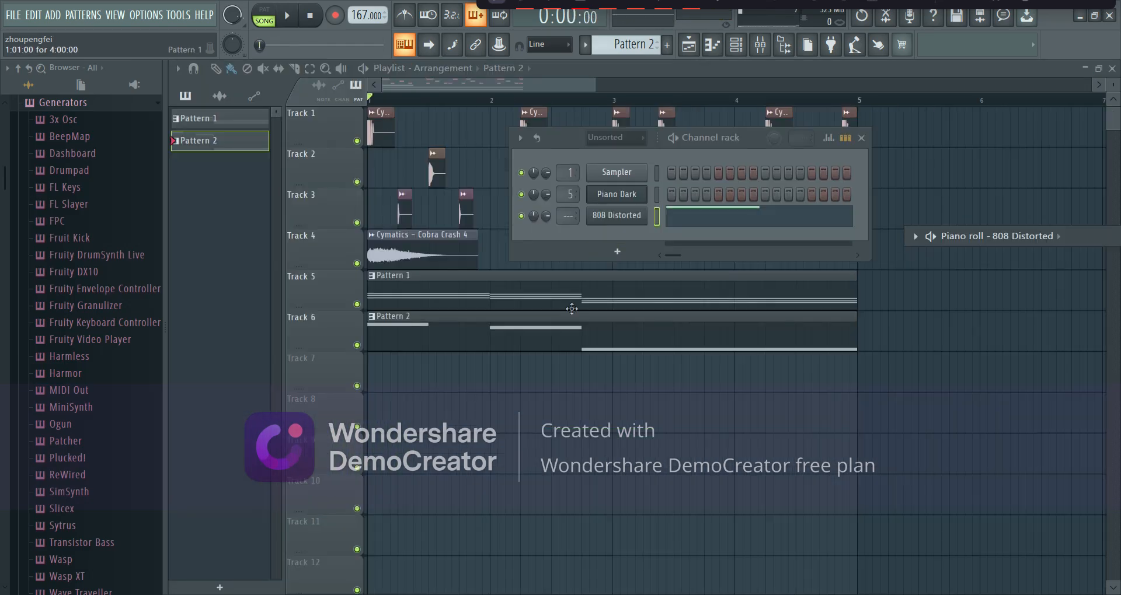
ctrl+click(357, 141)
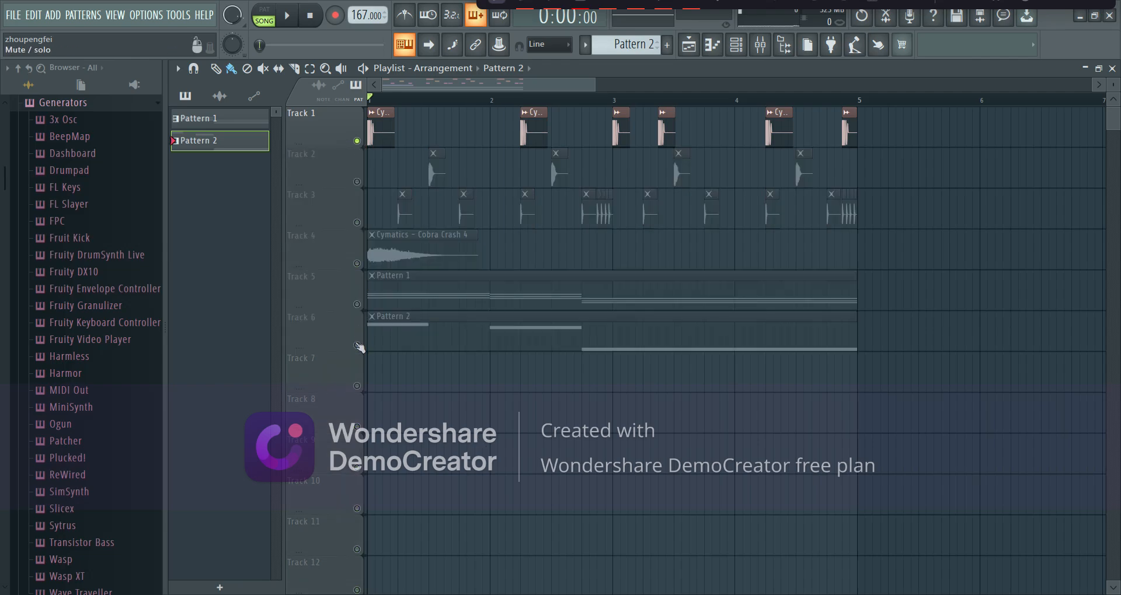
click(357, 345)
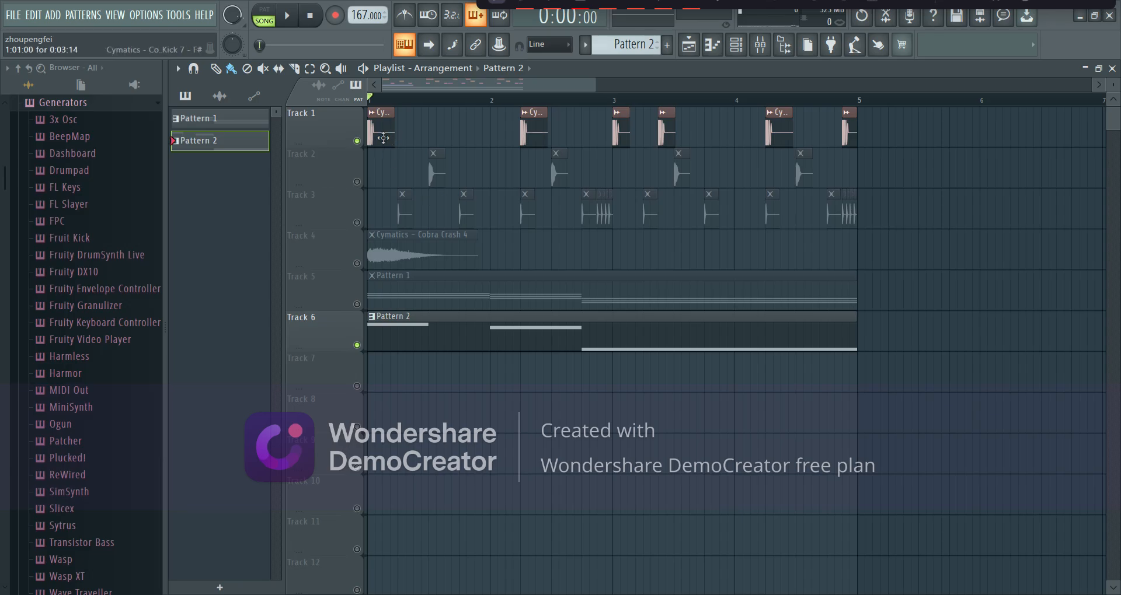
Open the 808 Distorted piano roll and play the bass against the kick alone.
double_click(432, 331)
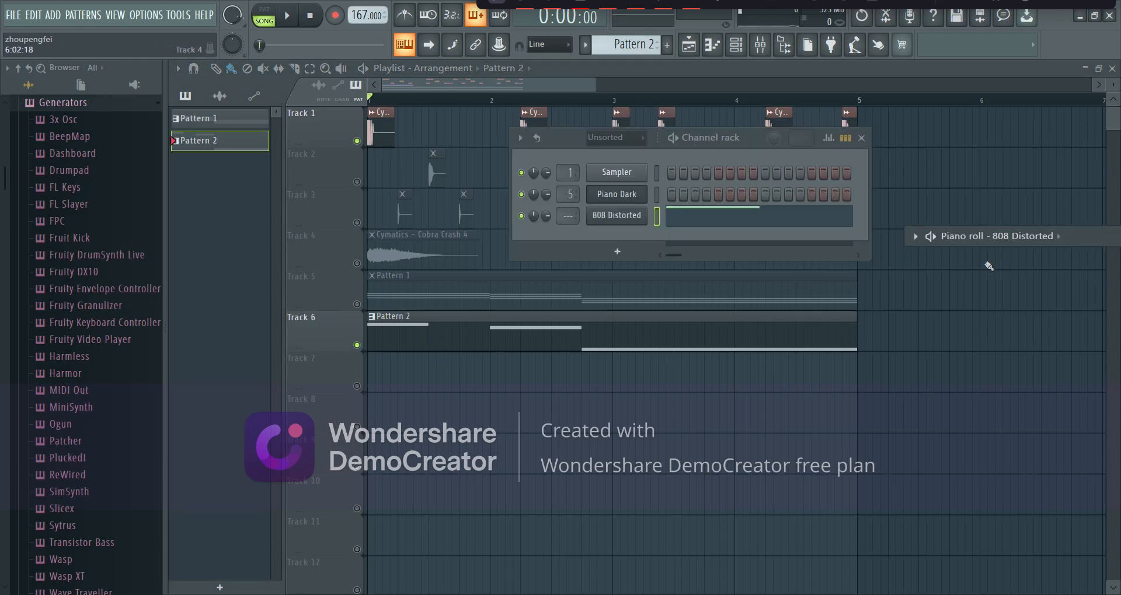
click(1066, 236)
key(space)
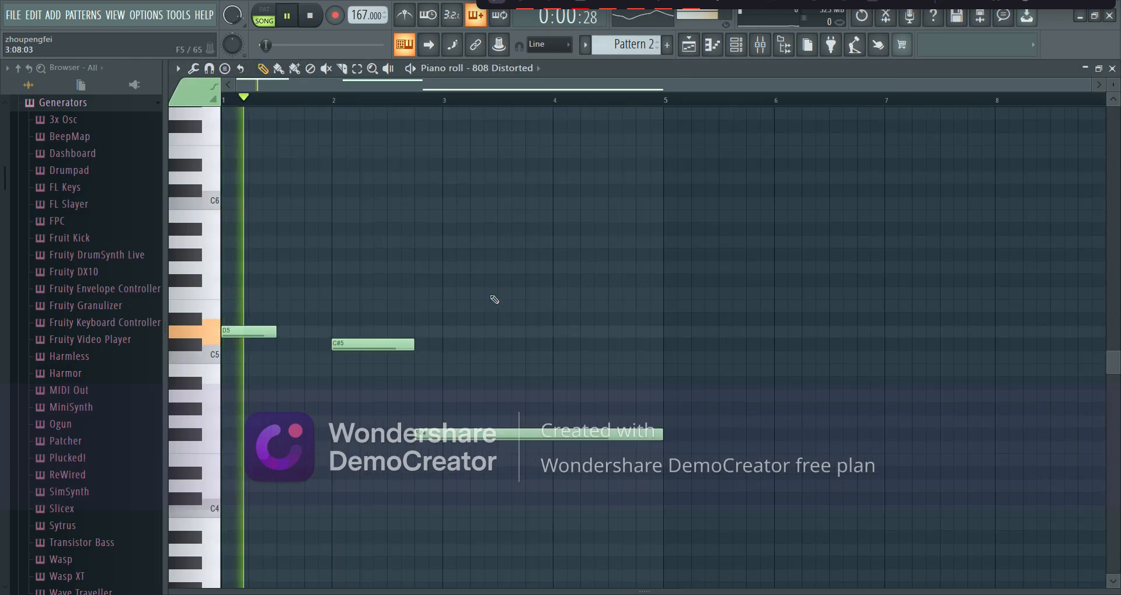
key(space)
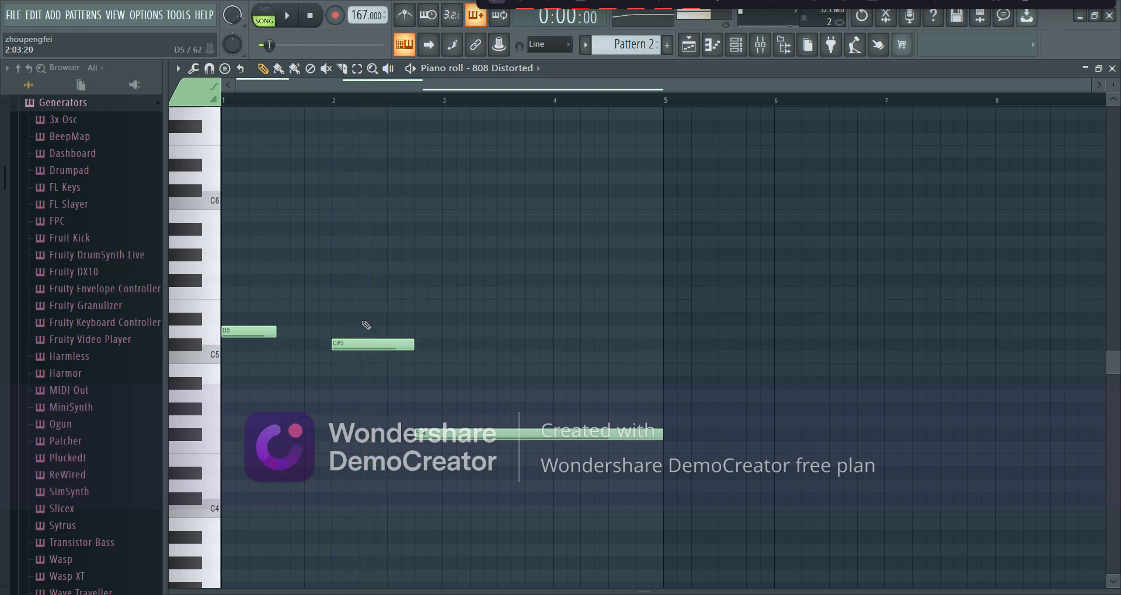
Move the C#5 bass note to start at 2:05, shorten it to four steps, and check its timing in playback.
drag(342, 345, 370, 345)
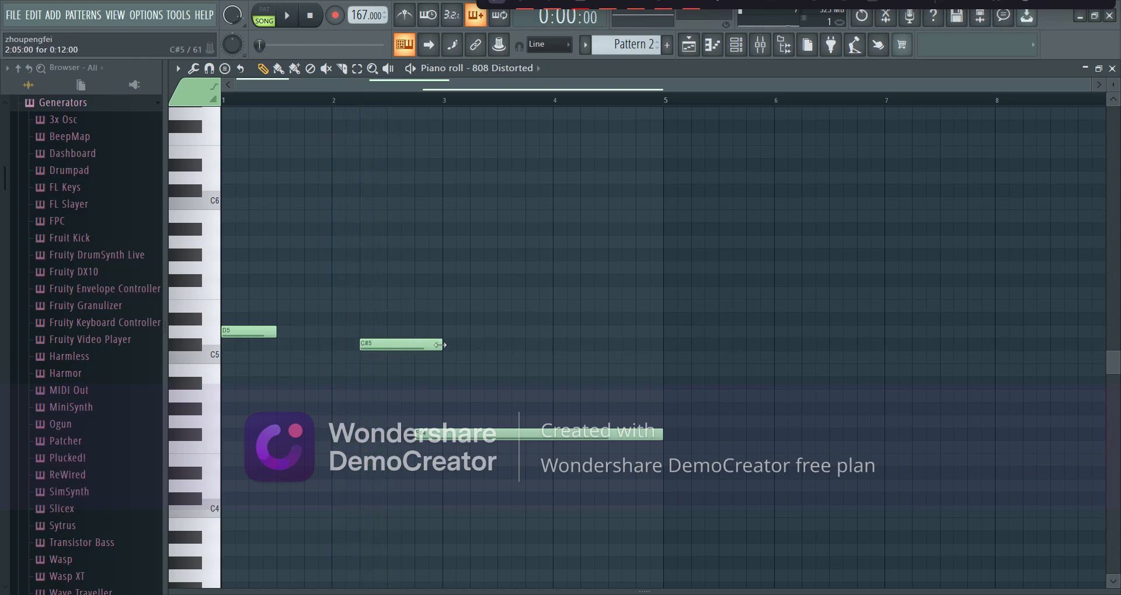
drag(439, 345, 395, 348)
key(space)
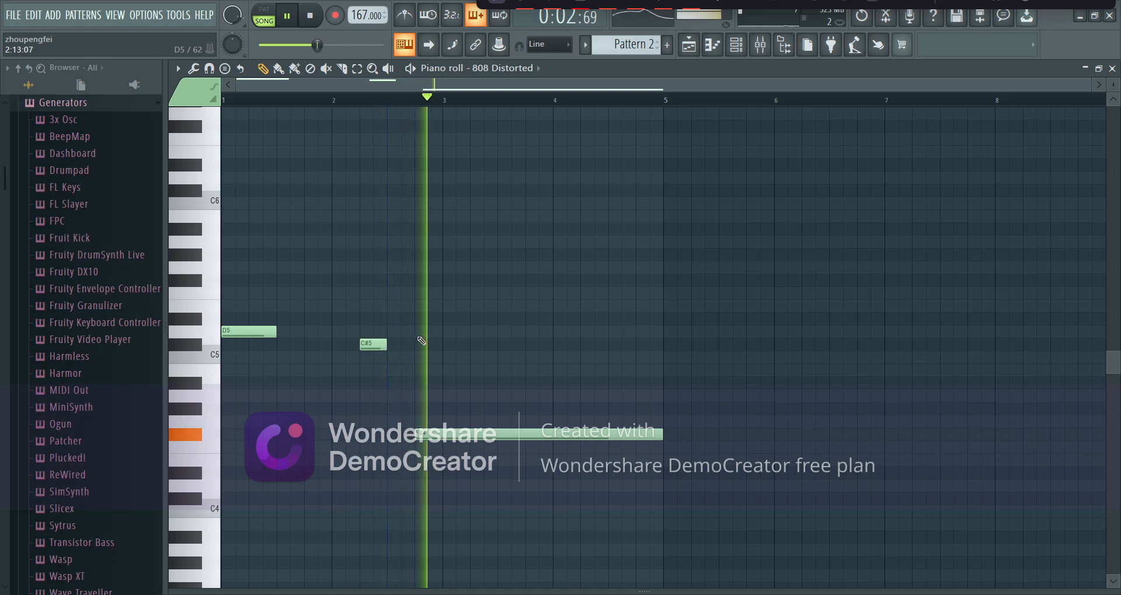
key(space)
key(space)
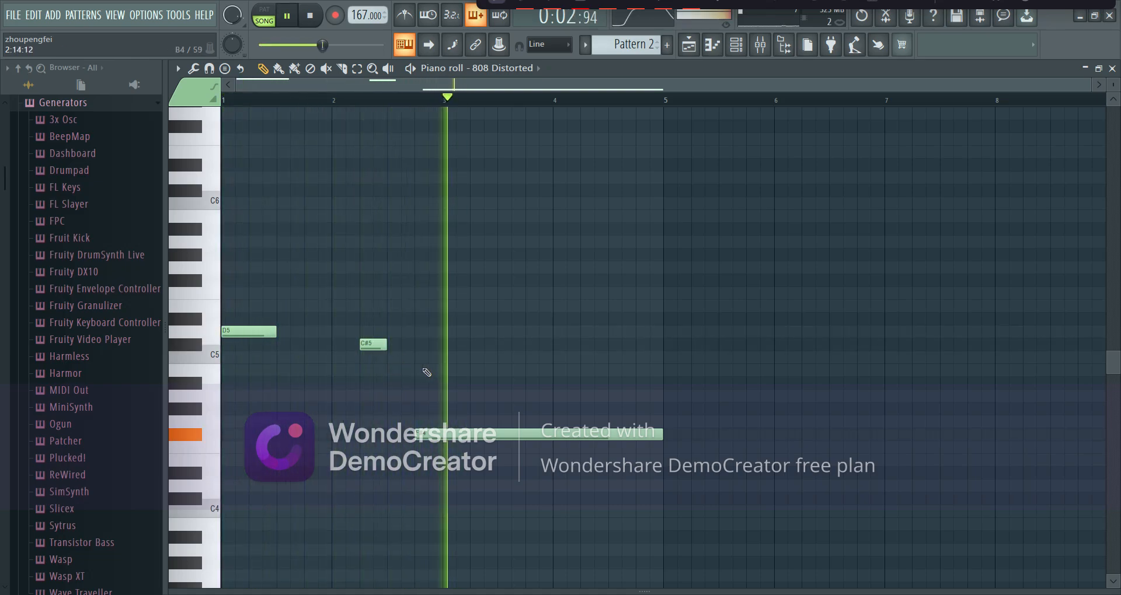
key(space)
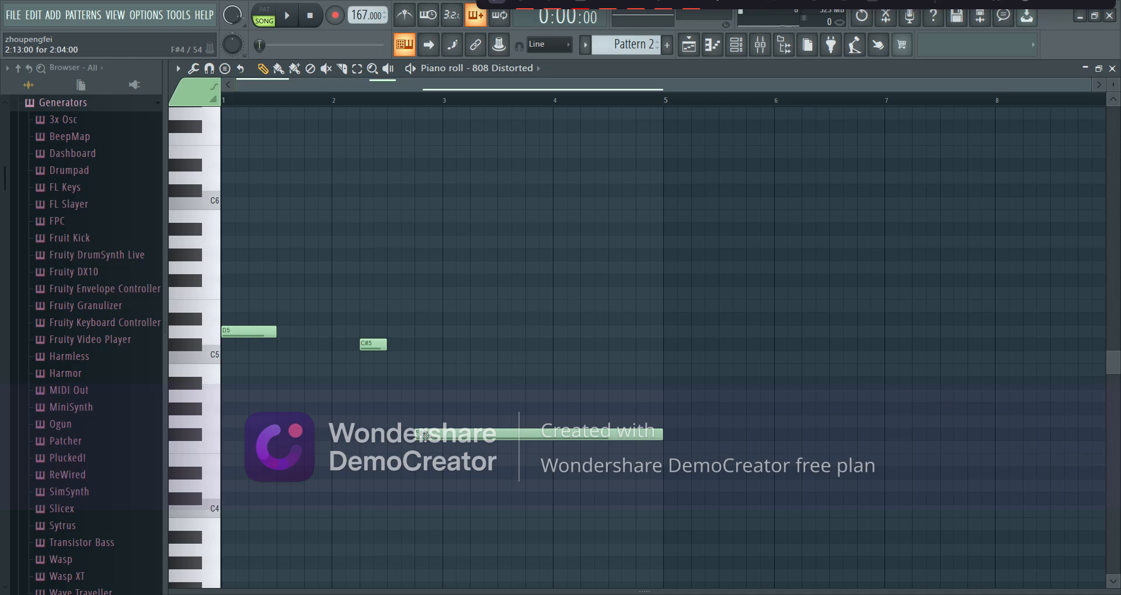
Move the long F#4 bass note to start at bar 3, shorten it to four steps, and check it in playback.
key(space)
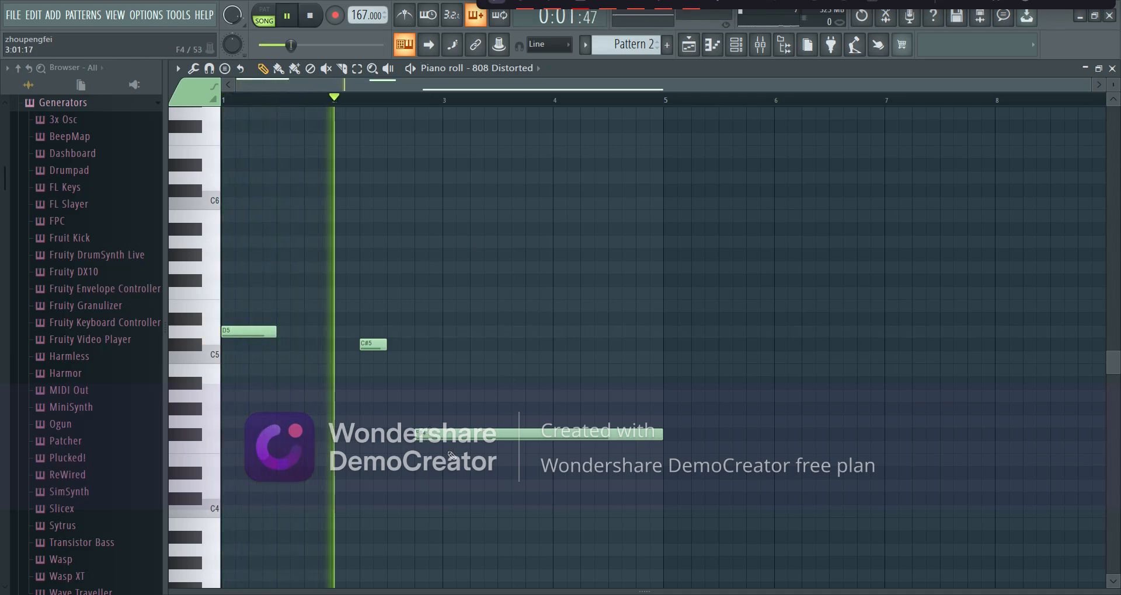
key(space)
drag(444, 434, 472, 434)
drag(689, 435, 470, 435)
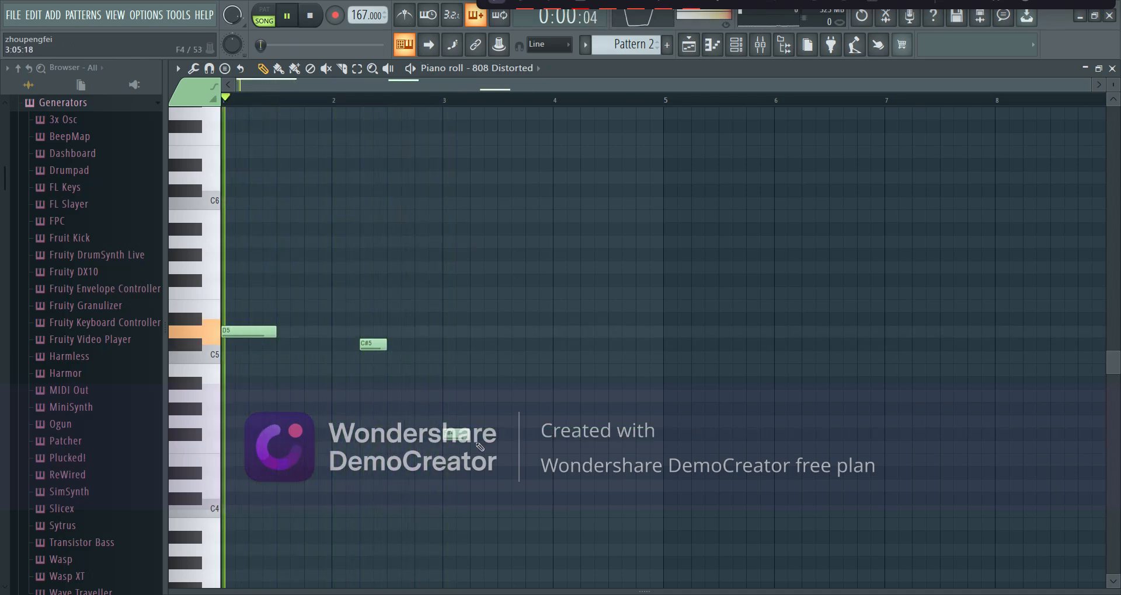
click(454, 98)
key(space)
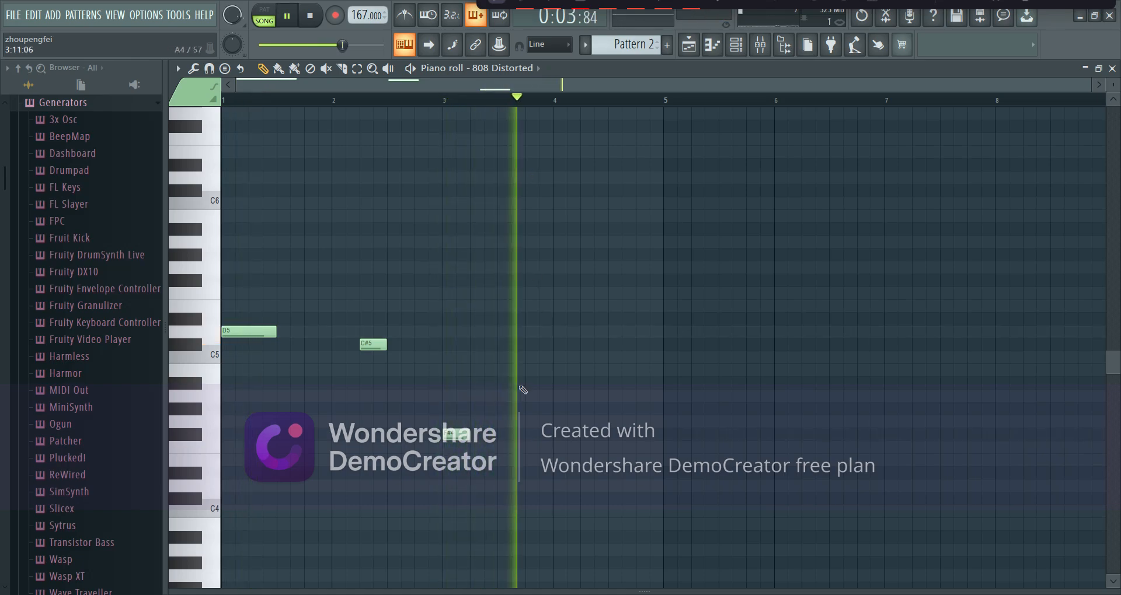
Add more F#4 bass after the bar 3 note so it covers the bar's first eight steps, and check it against the kick.
click(493, 434)
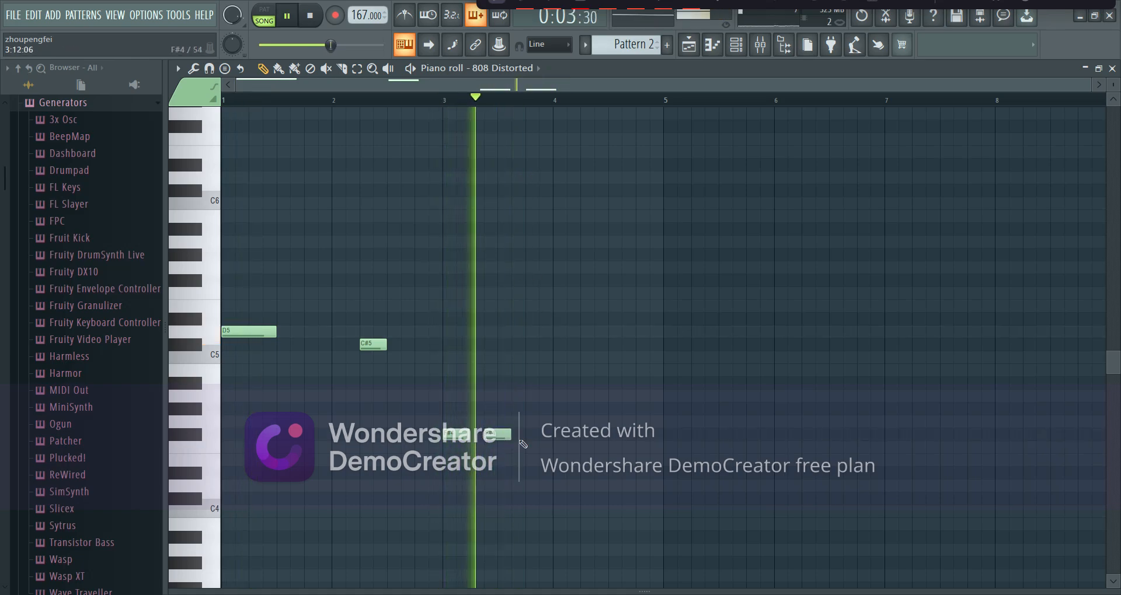
key(space)
drag(509, 436, 498, 436)
key(space)
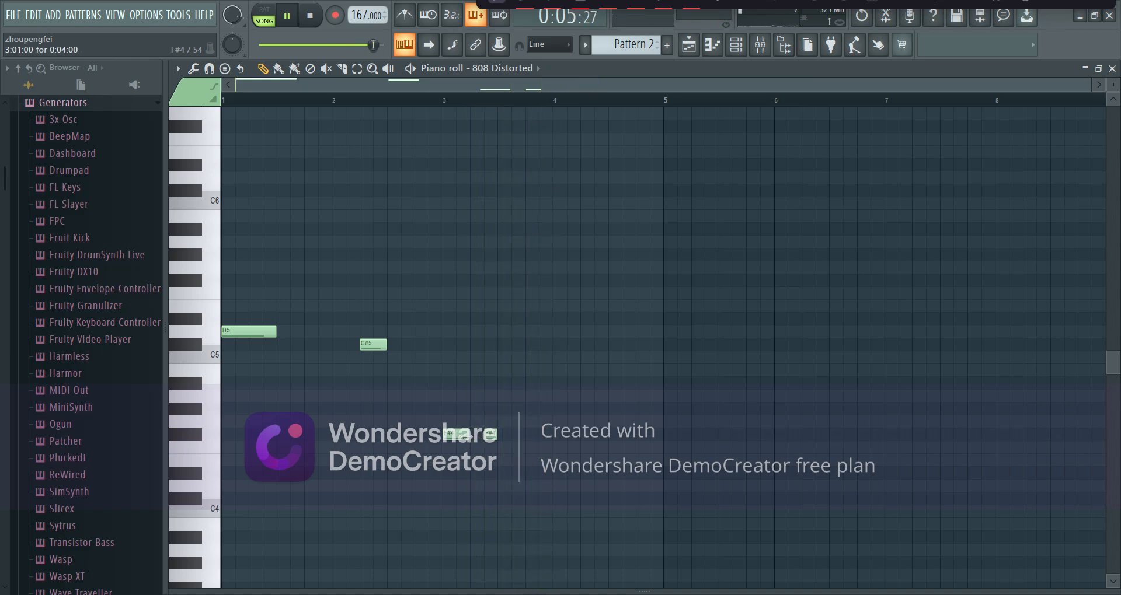
key(space)
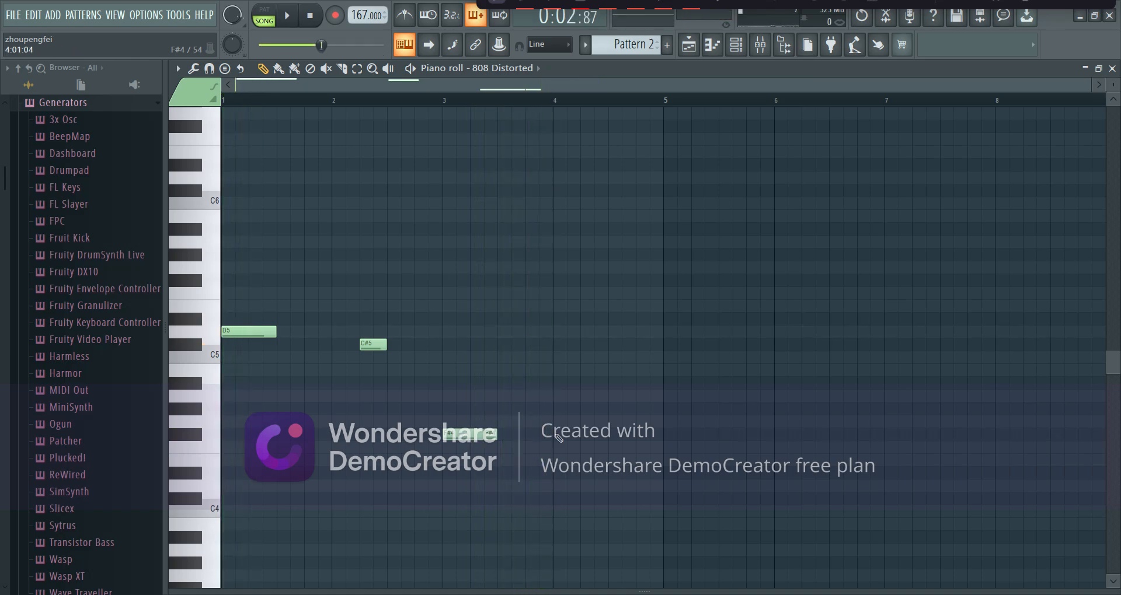
key(space)
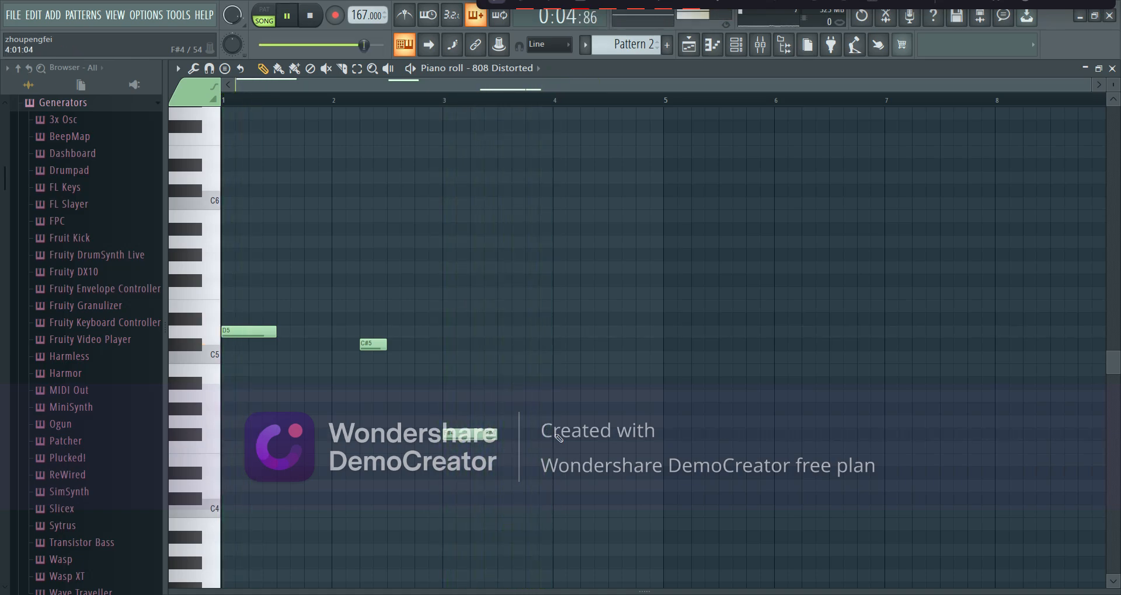
key(space)
Add two four-step F#4 bass notes at 4:05 and 4:13, and play the bass line with the kick.
click(598, 436)
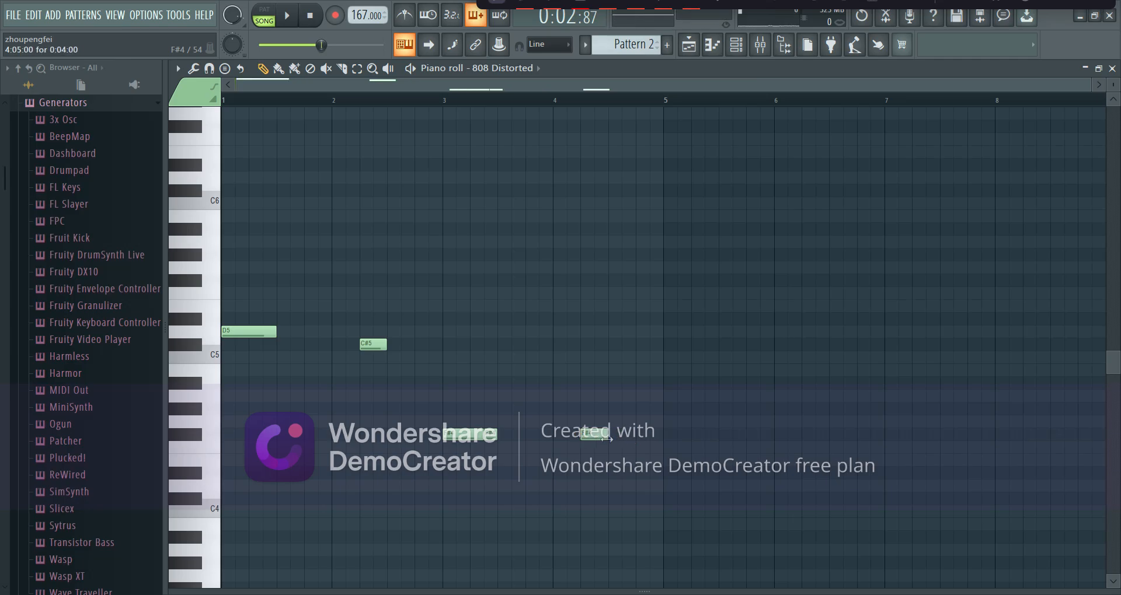
click(637, 434)
key(space)
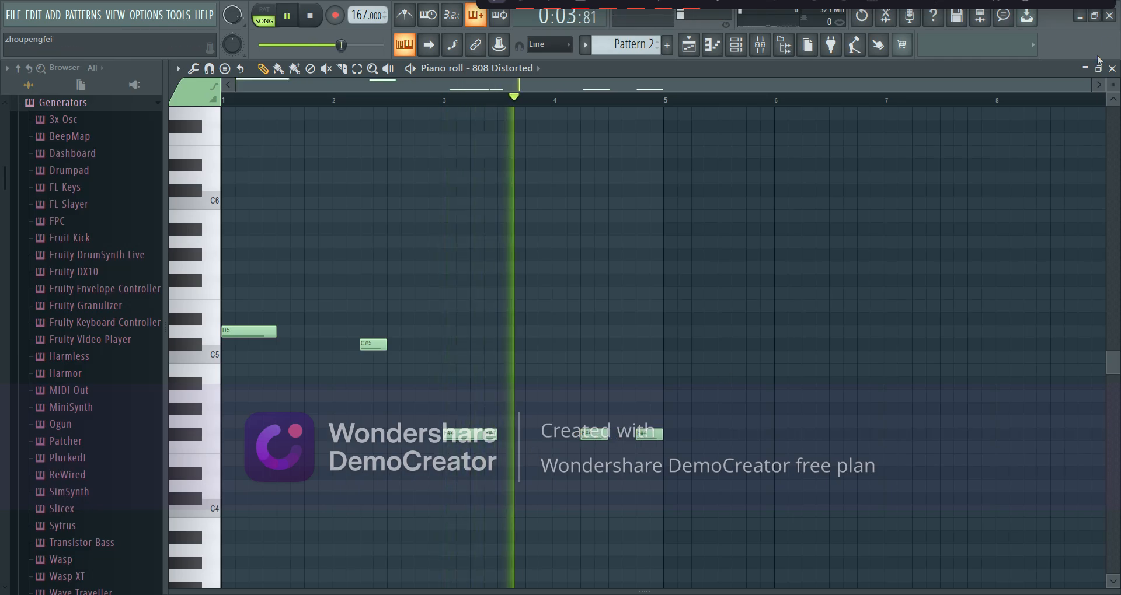
Return to the playlist to hear the 808 bass against the kicks, and stop playback.
click(1097, 68)
right_click(925, 380)
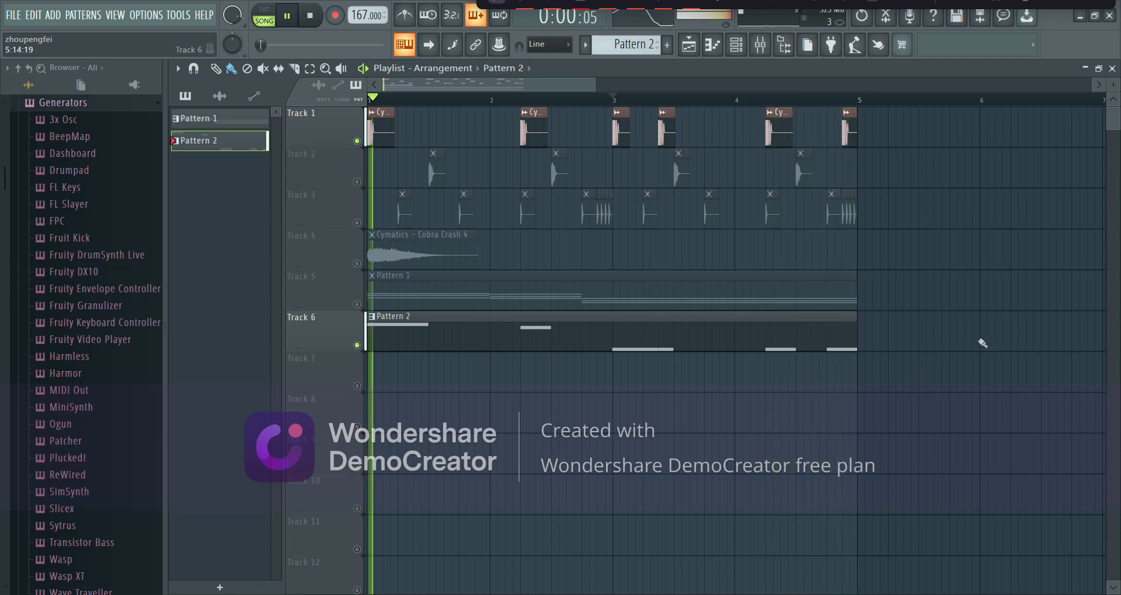
key(space)
key(F6)
click(1080, 223)
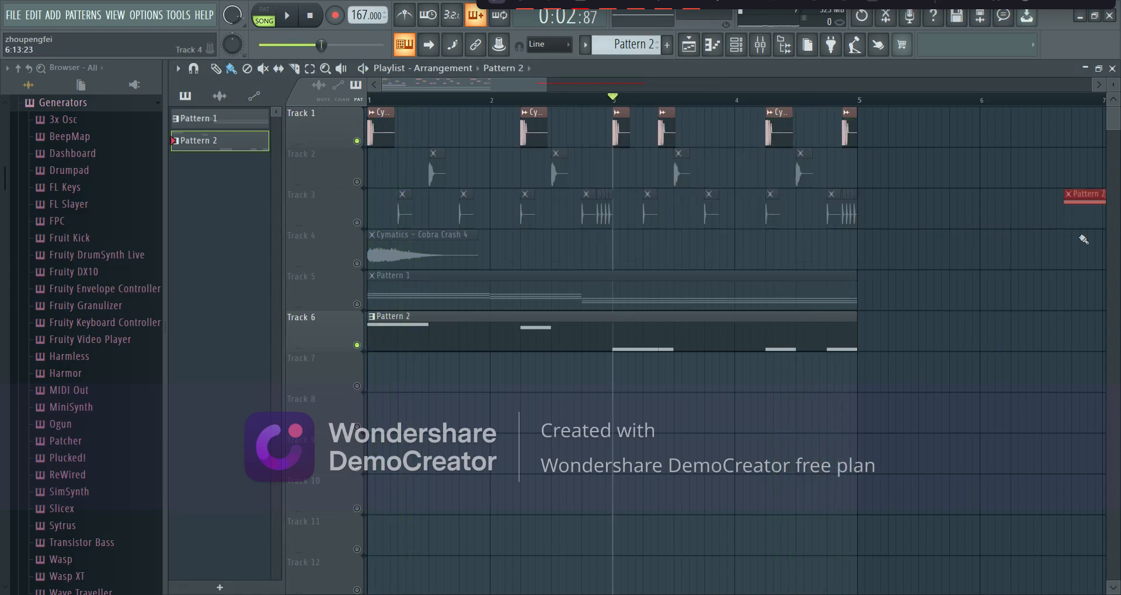
right_click(1083, 227)
Shorten the last F#4 note of the 808 Distorted part to a length of 0:02:00 starting at 4:15:00, and play it back.
double_click(780, 325)
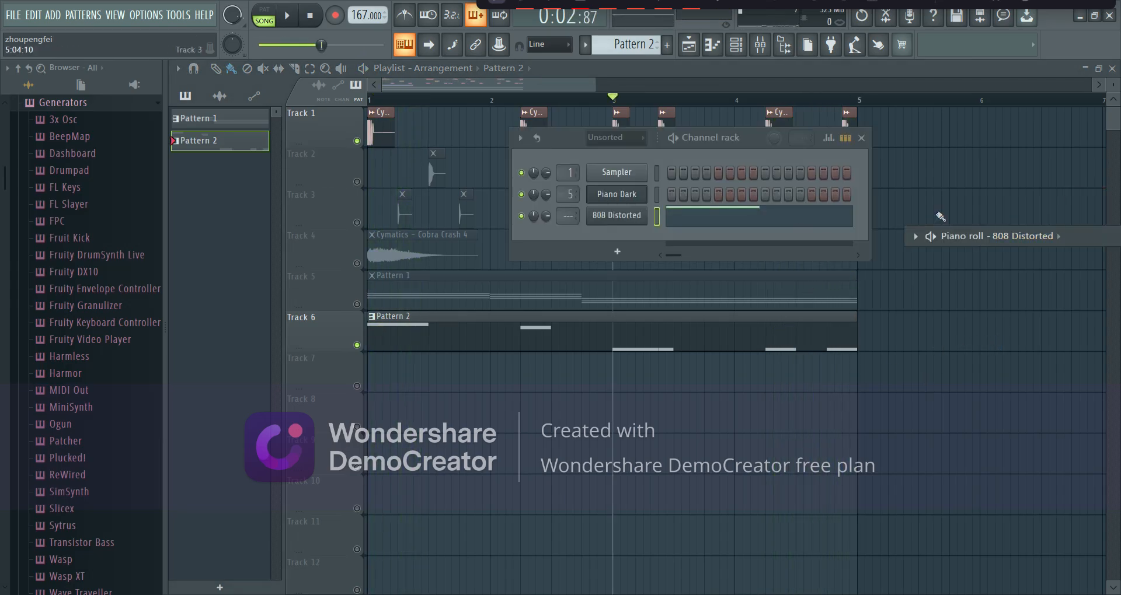
click(1079, 238)
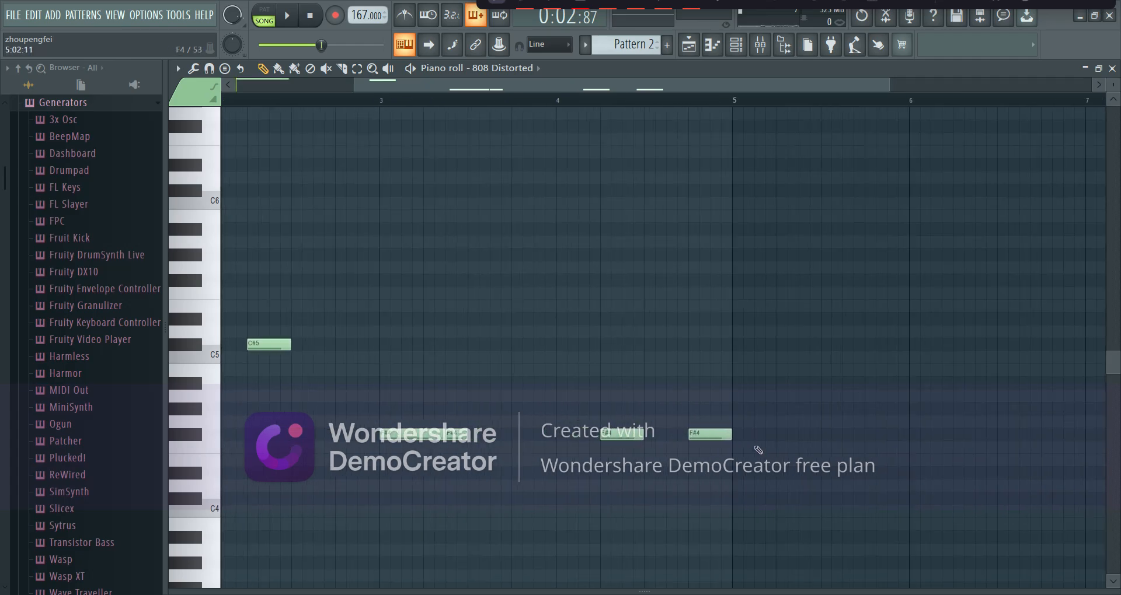
drag(717, 435, 731, 435)
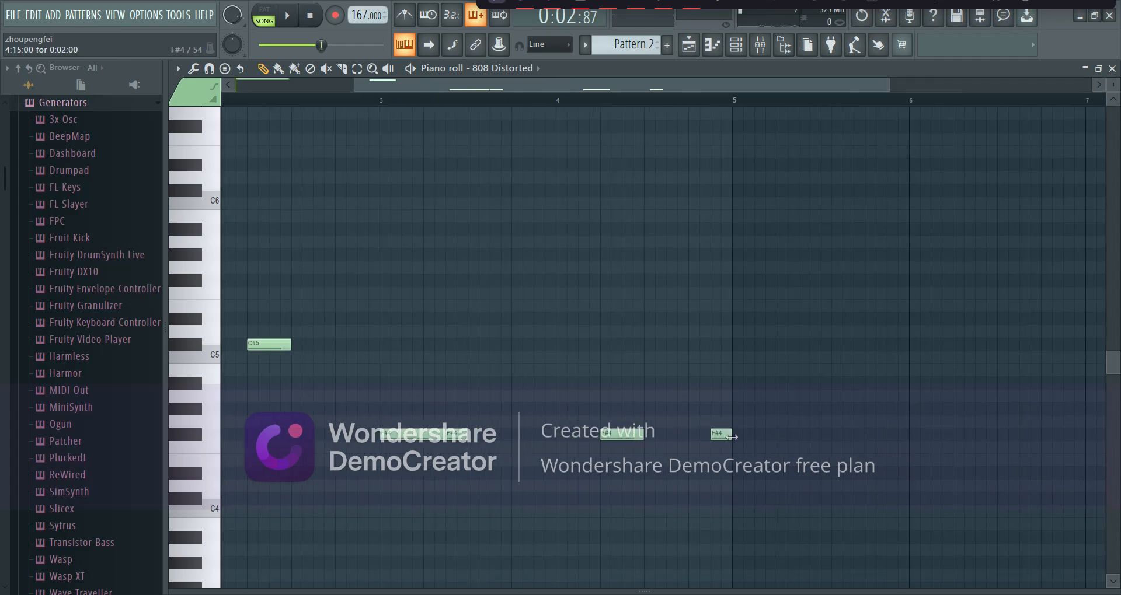
scroll(790, 389, down, 2)
key(space)
key(space)
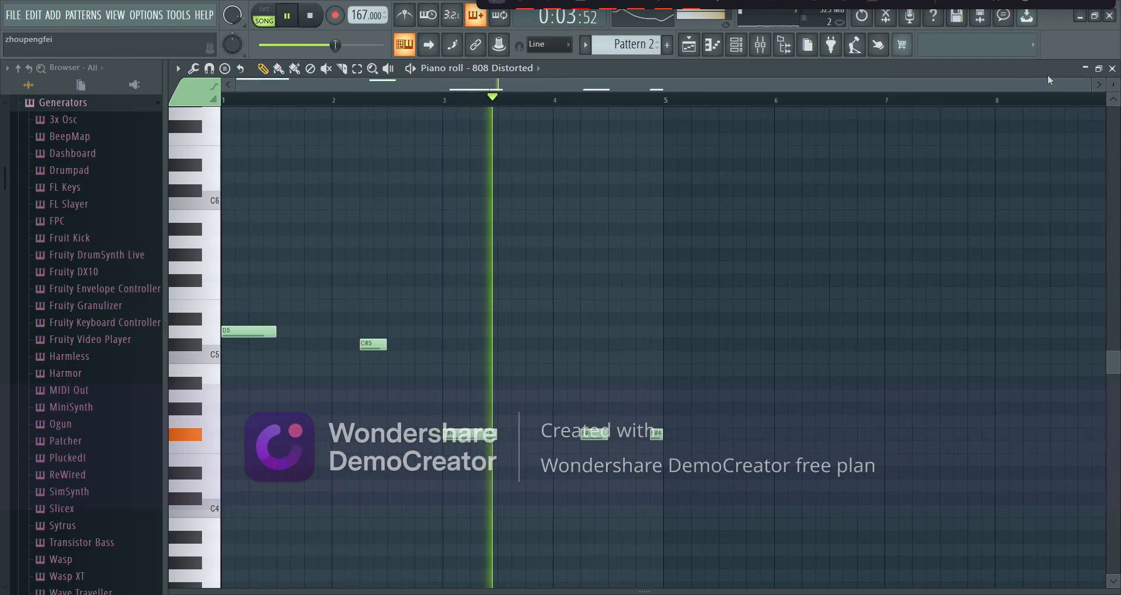
Unmute Tracks 2 and 3 in the playlist and play the drums together with the 808 pattern.
click(1084, 68)
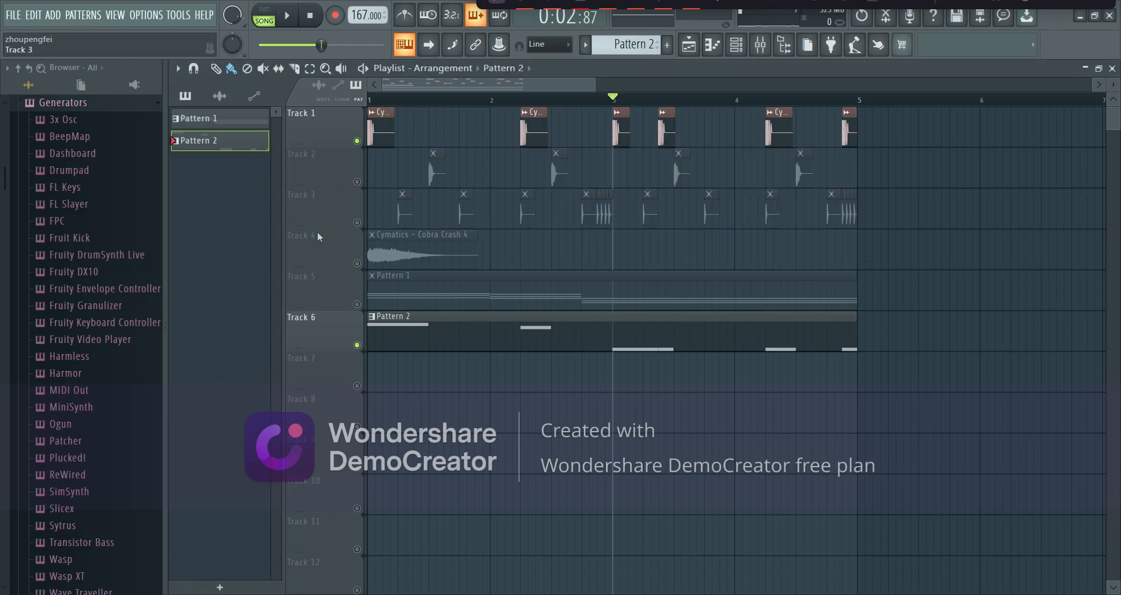
click(357, 222)
click(356, 182)
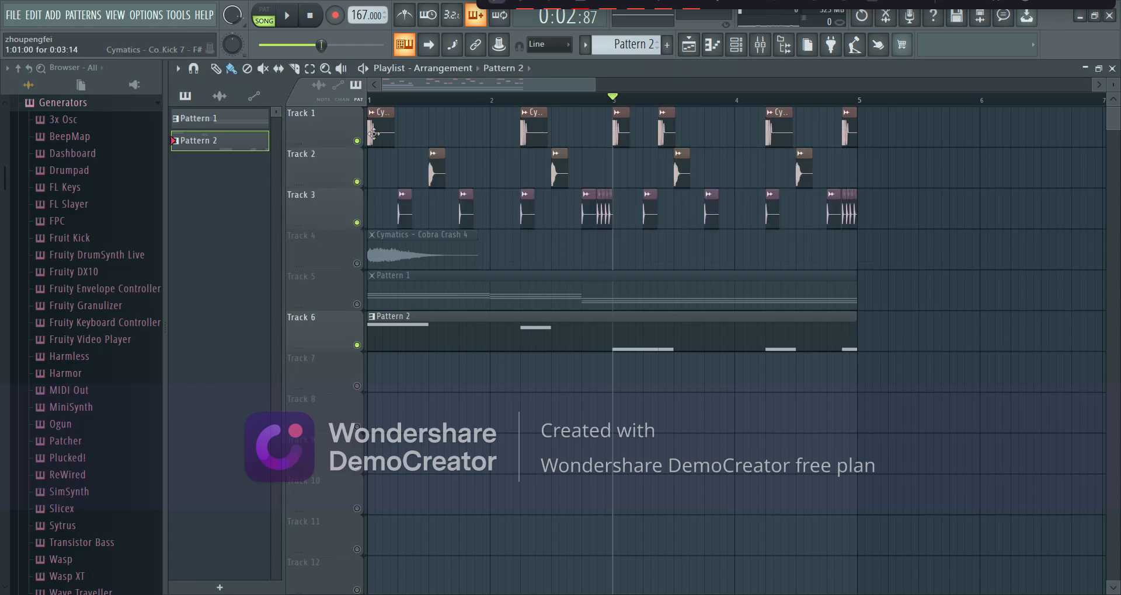
key(space)
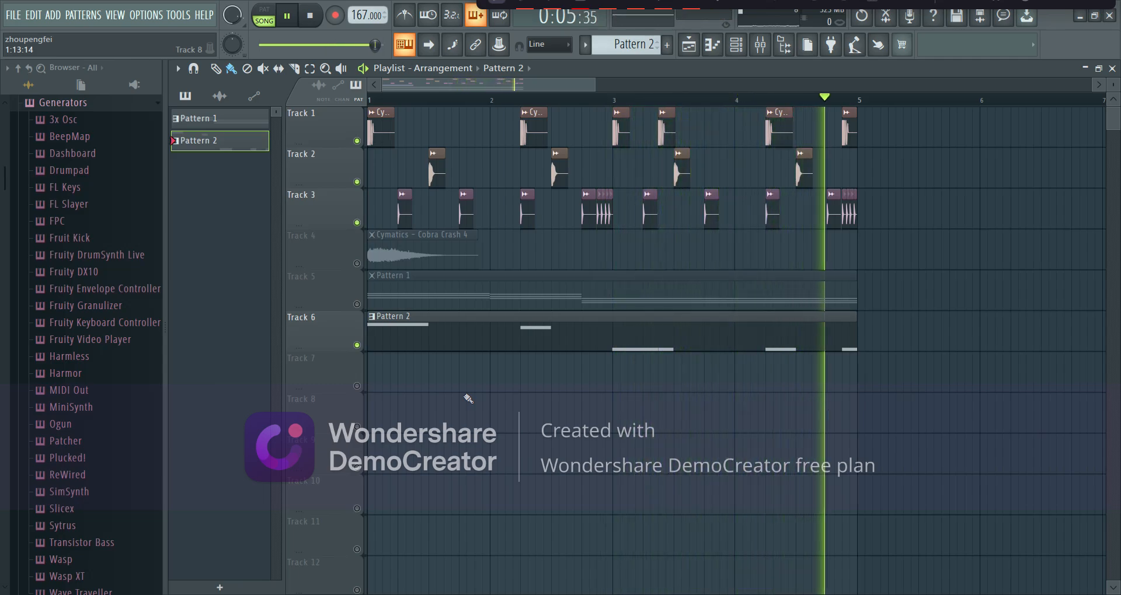
key(space)
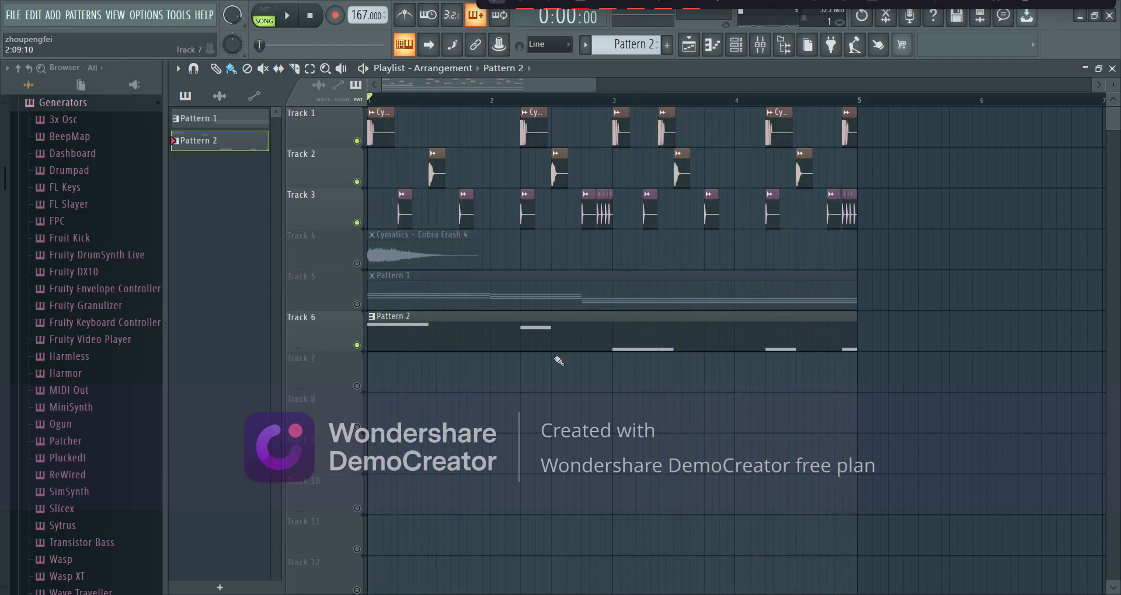
Transpose the last F#4 note of the 808 Distorted part up one octave to F#5 and audition it.
double_click(655, 332)
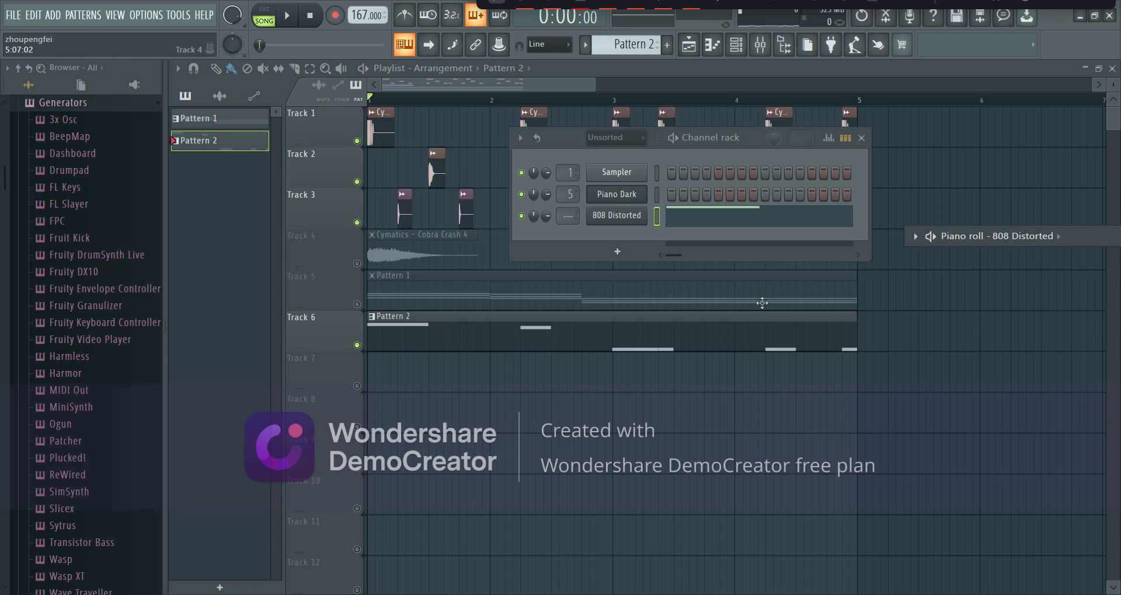
click(791, 217)
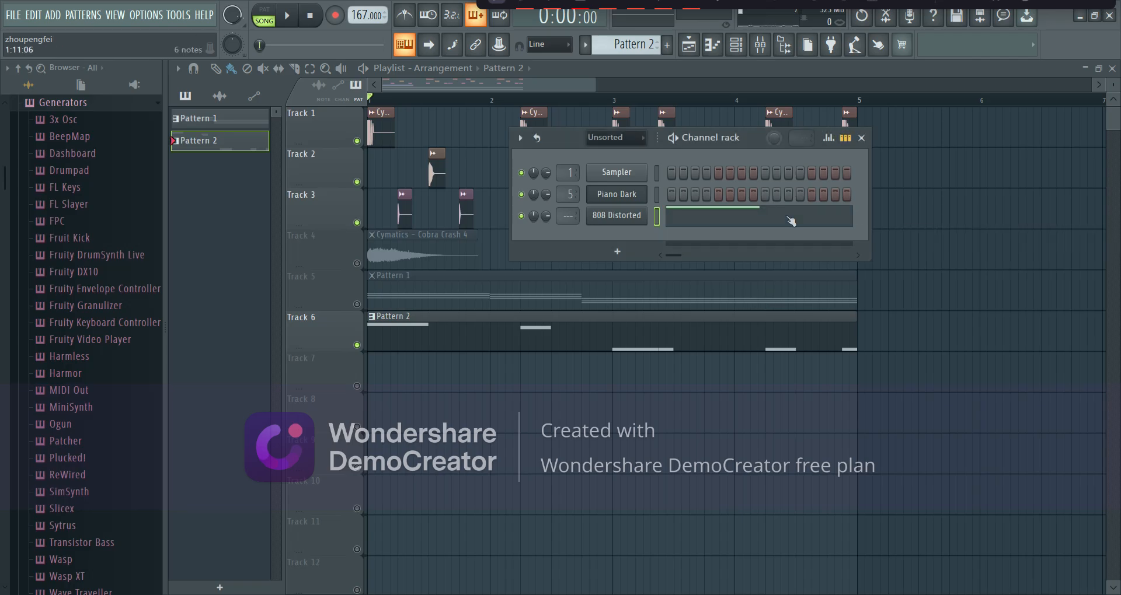
drag(905, 253, 909, 251)
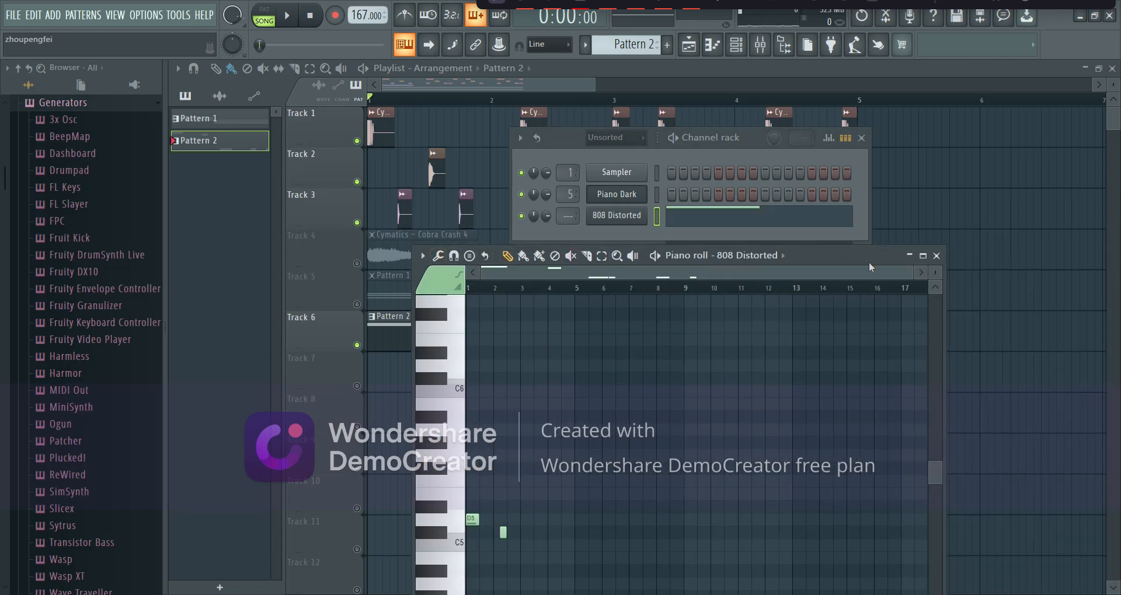
double_click(859, 252)
scroll(508, 378, up, 5)
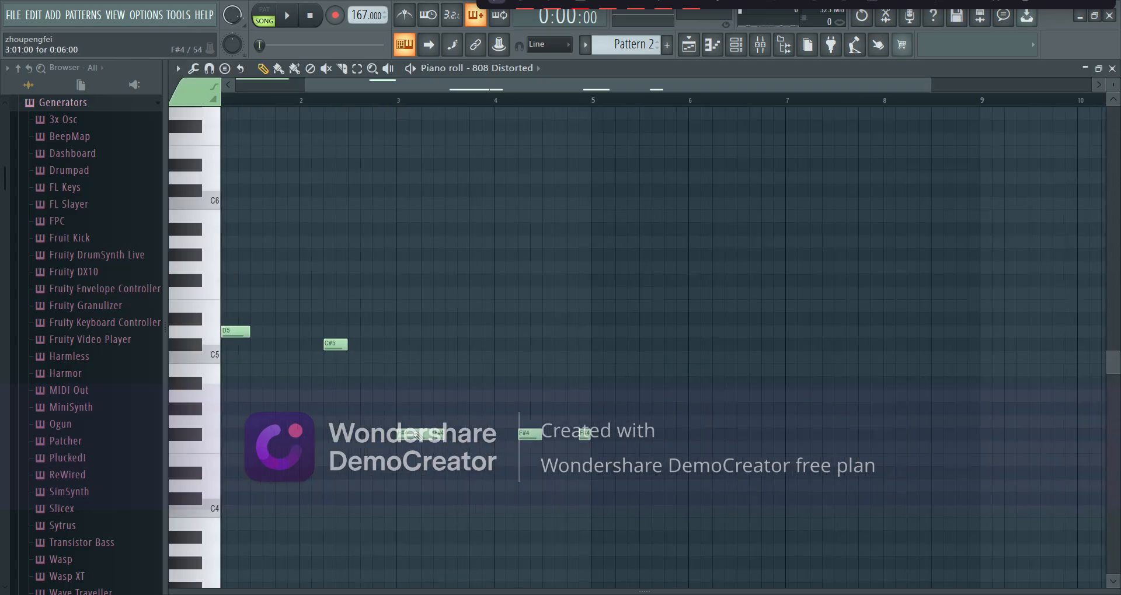
drag(802, 378, 705, 478)
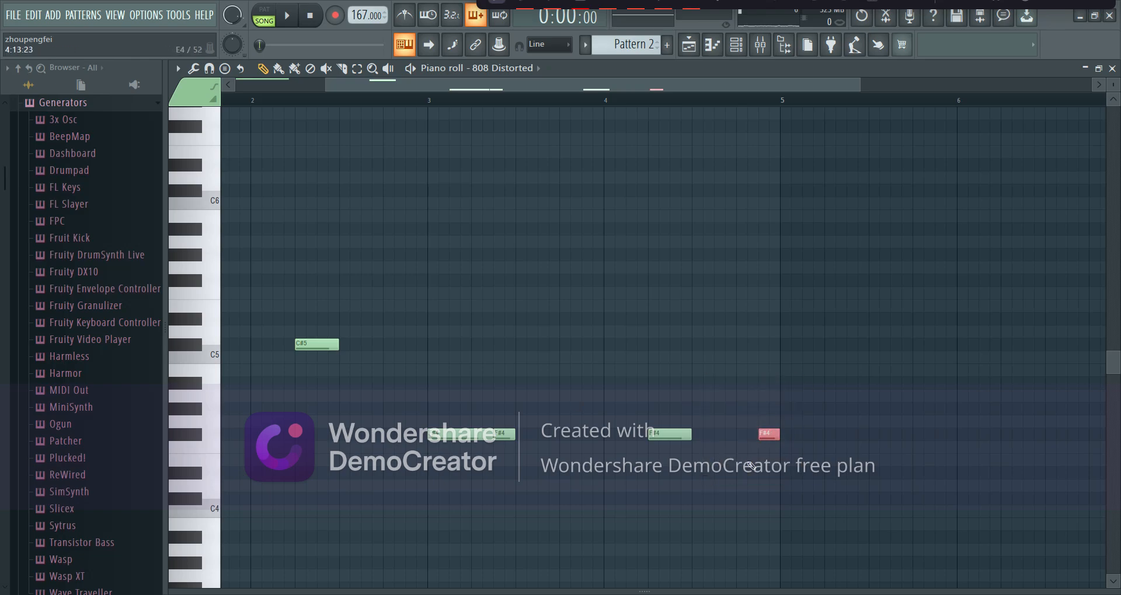
key(ctrl+Up)
key(space)
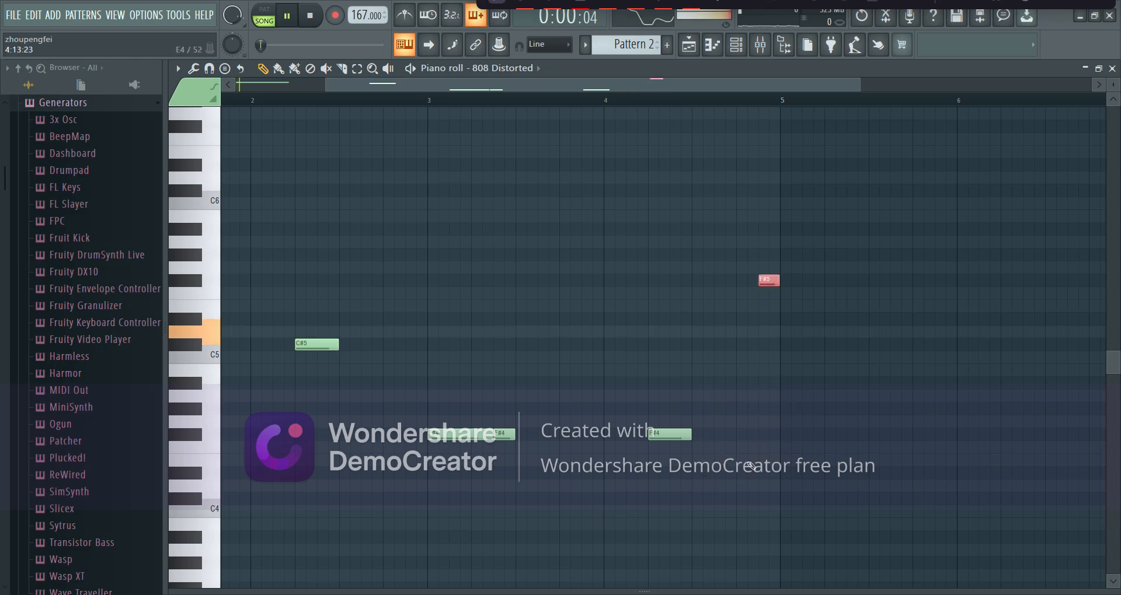
scroll(756, 465, down, 2)
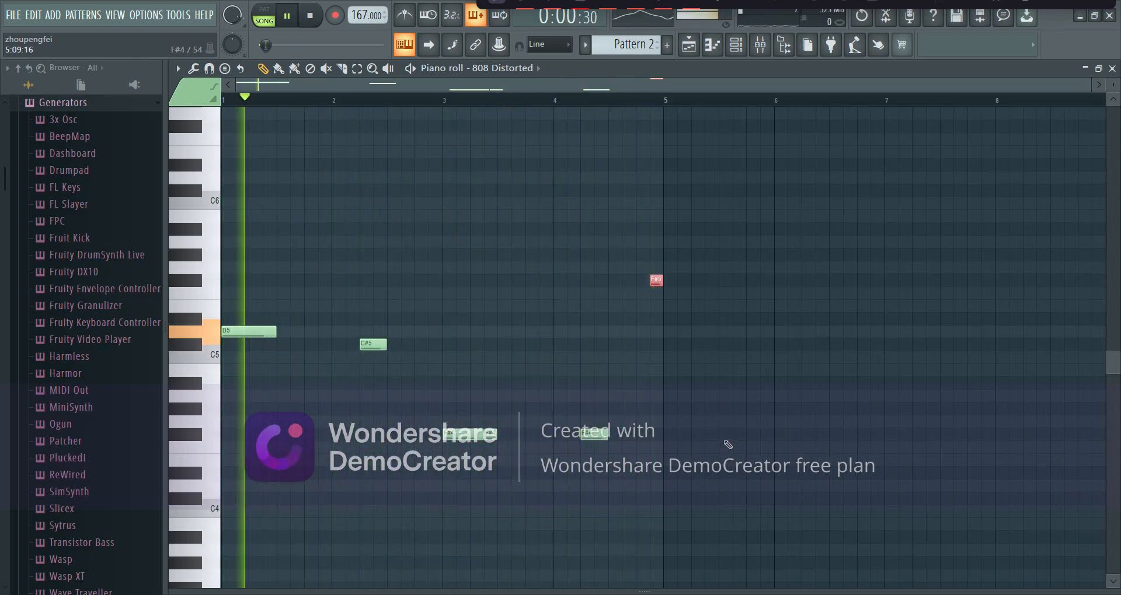
key(space)
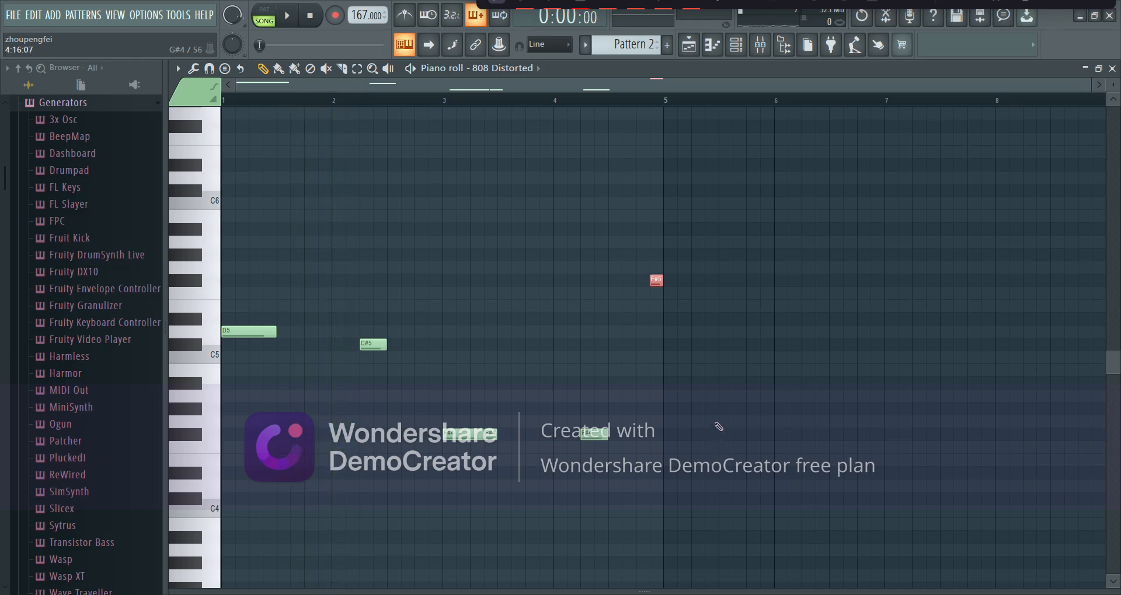
Add a one-beat C#5 note at the start of bar 2 and extend the final F#5 note leftward to one beat.
click(372, 403)
click(336, 348)
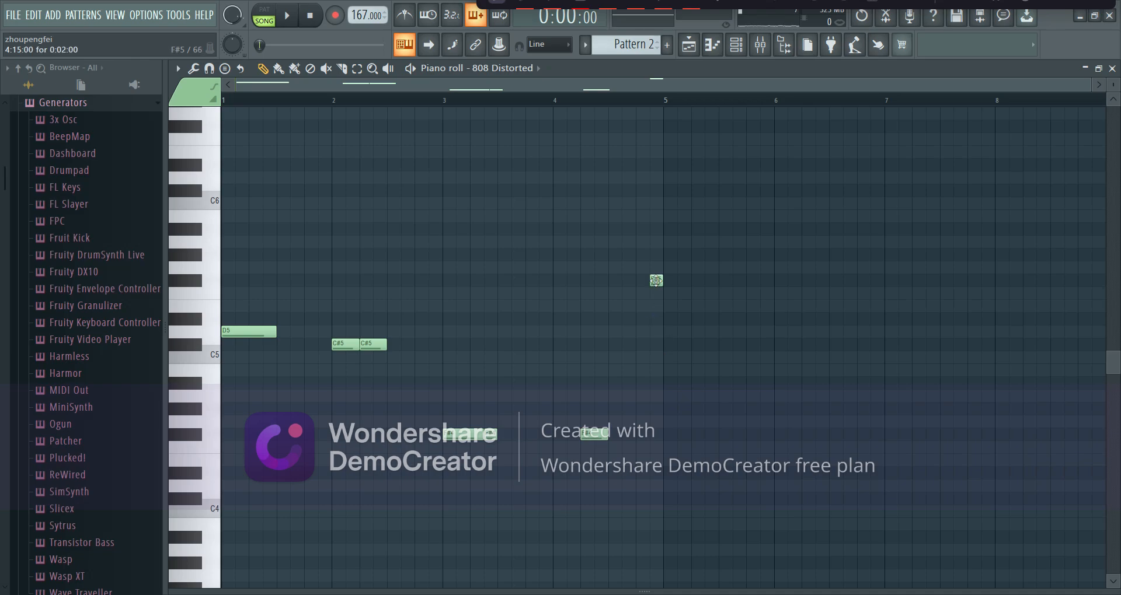
mouse_move(656, 280)
mouse_down()
mouse_move(642, 281)
mouse_move(655, 279)
mouse_up()
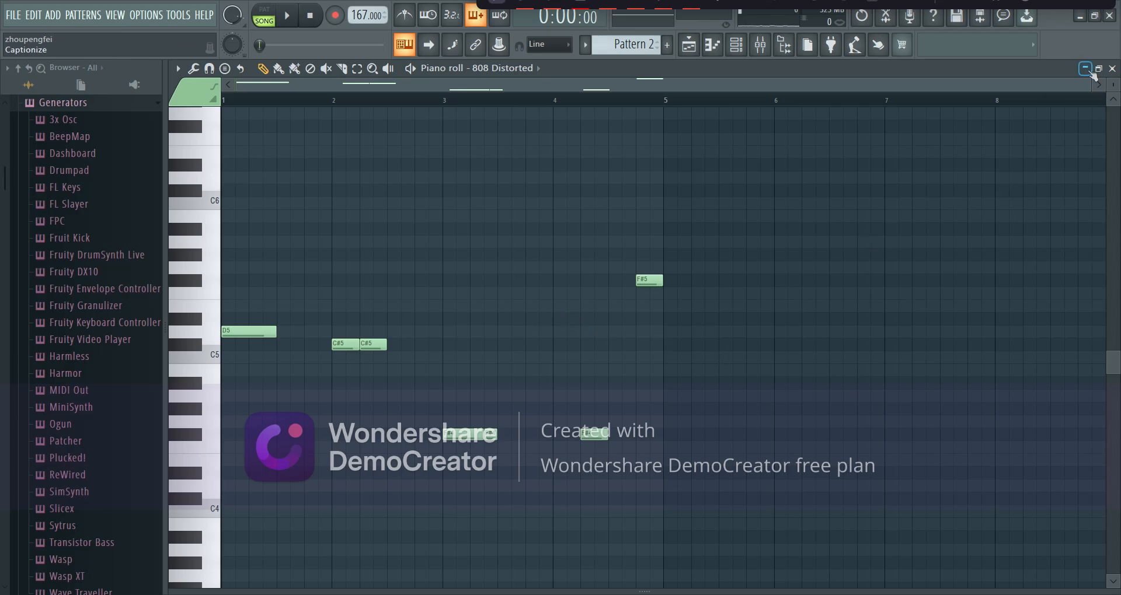
Play the revised 808 pattern with the drum tracks from the playlist.
click(1086, 68)
click(959, 364)
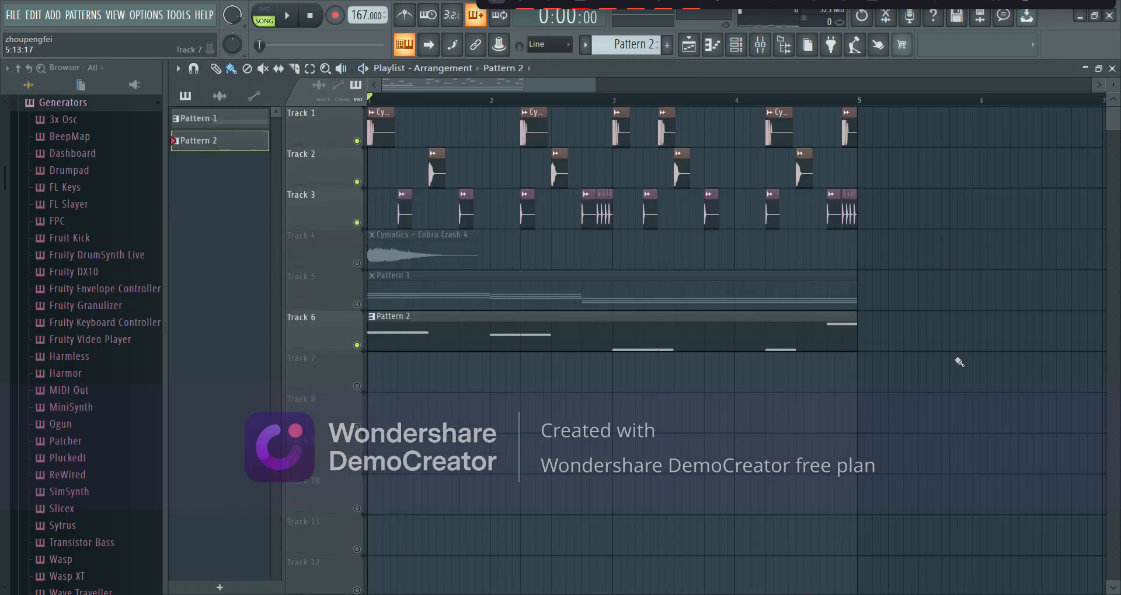
key(space)
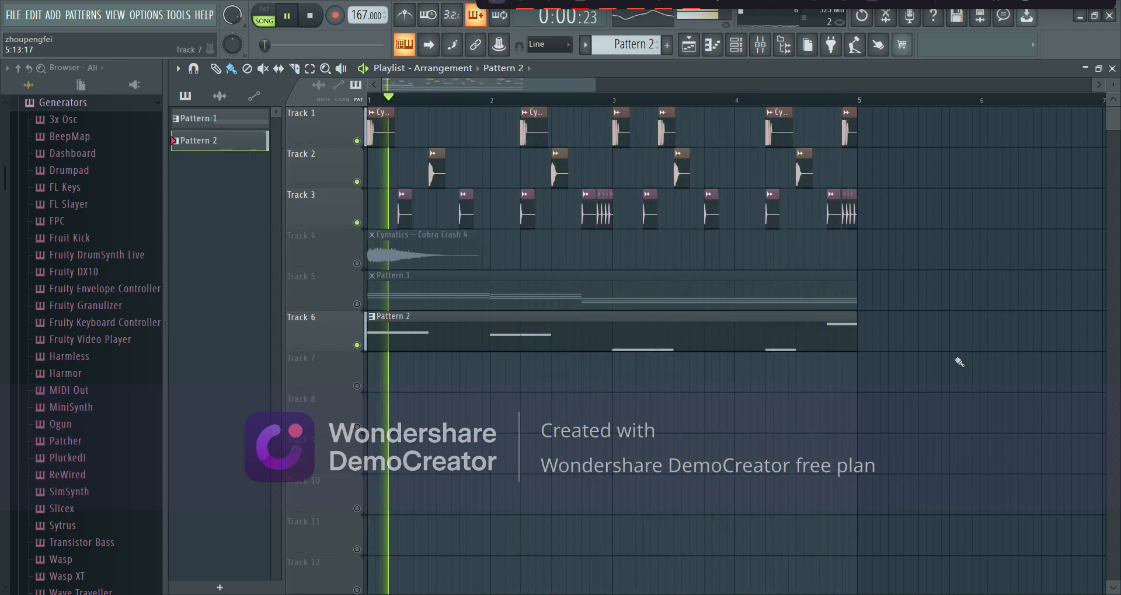
key(space)
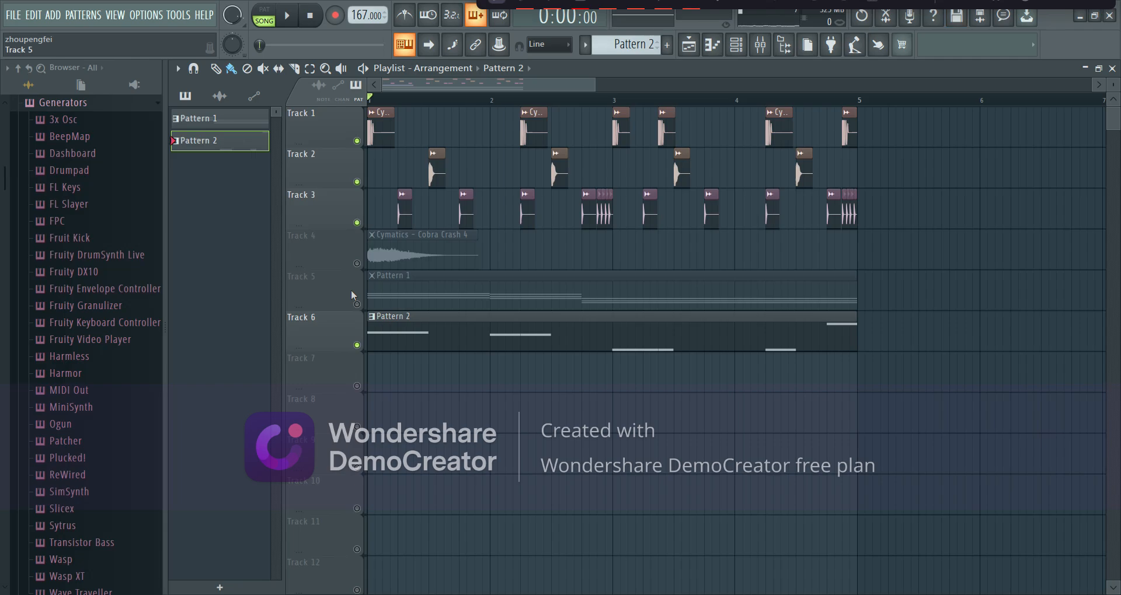
Unmute Tracks 4 and 5 and re-enable all the remaining muted tracks in the playlist.
click(356, 304)
click(357, 263)
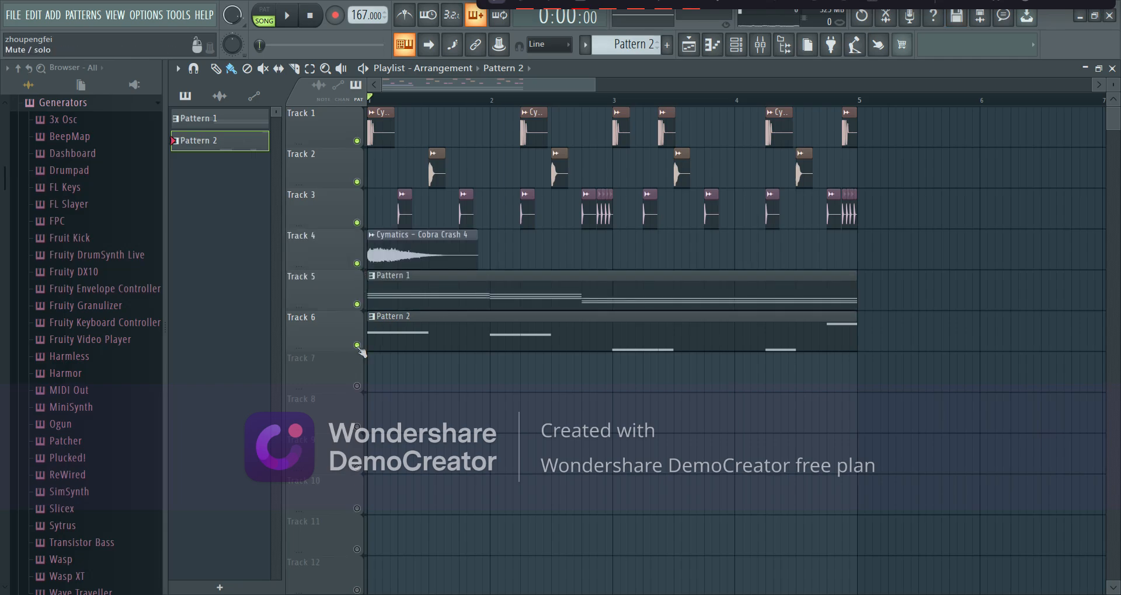
right_click(357, 385)
right_click(357, 385)
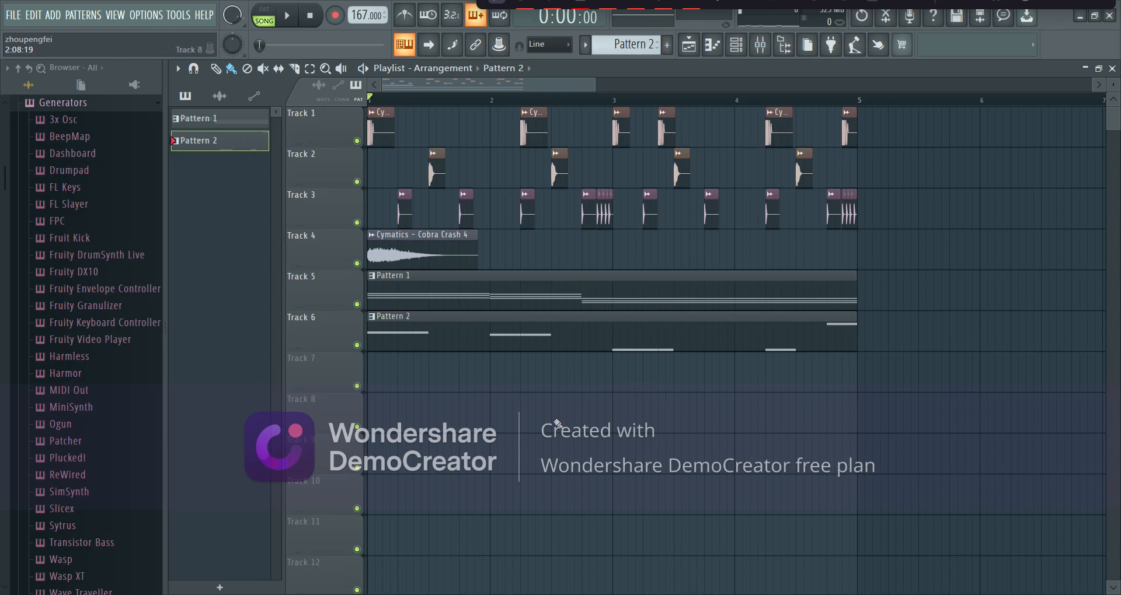
Create Pattern 3, place it at the start of Track 7, and add a FLEX instrument.
click(667, 44)
click(380, 369)
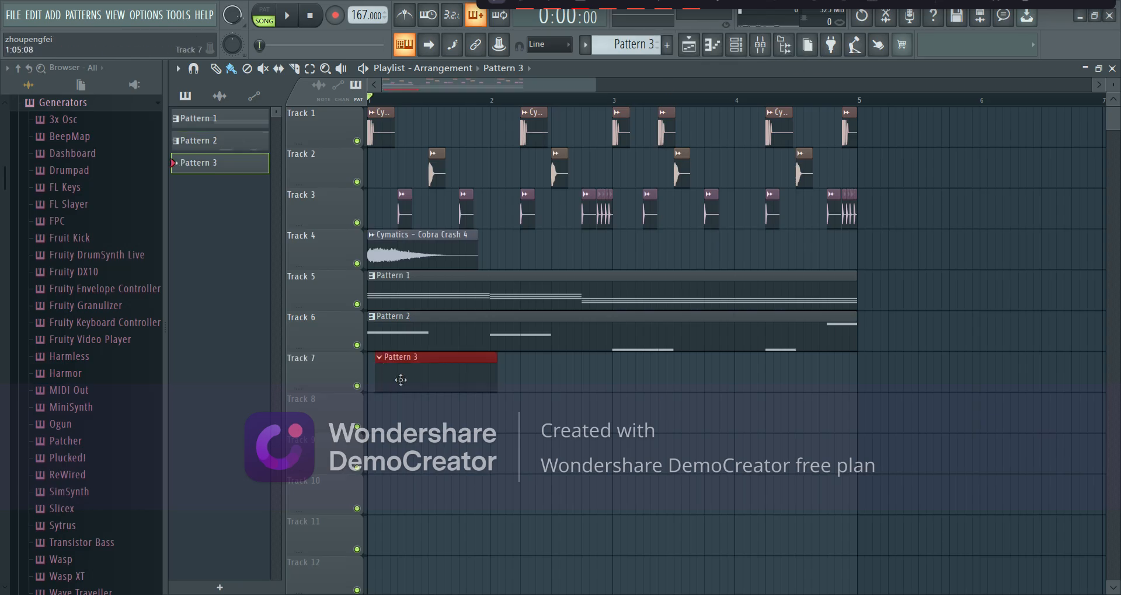
click(830, 45)
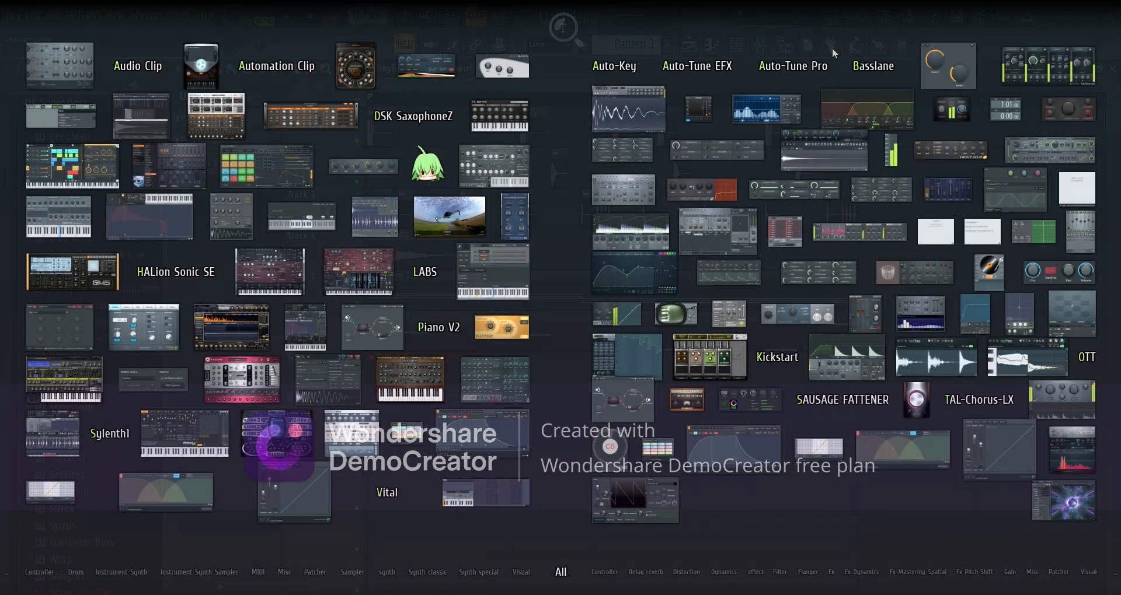
click(161, 167)
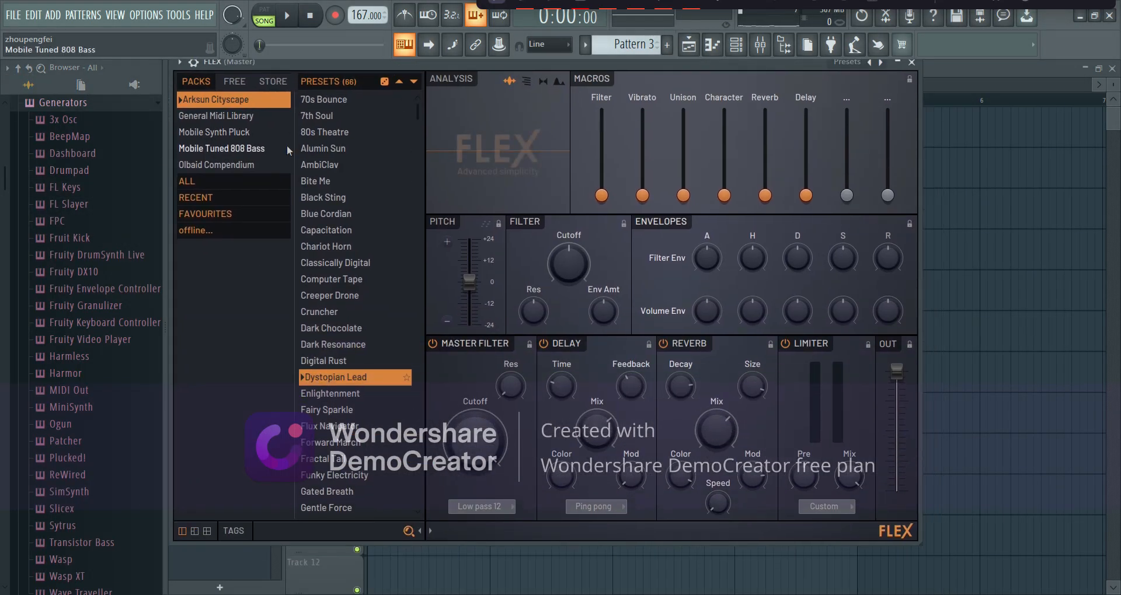
Filter all FLEX packs by instrument type and the Soft style, then load and audition the Epiano Life preset.
click(222, 181)
click(234, 531)
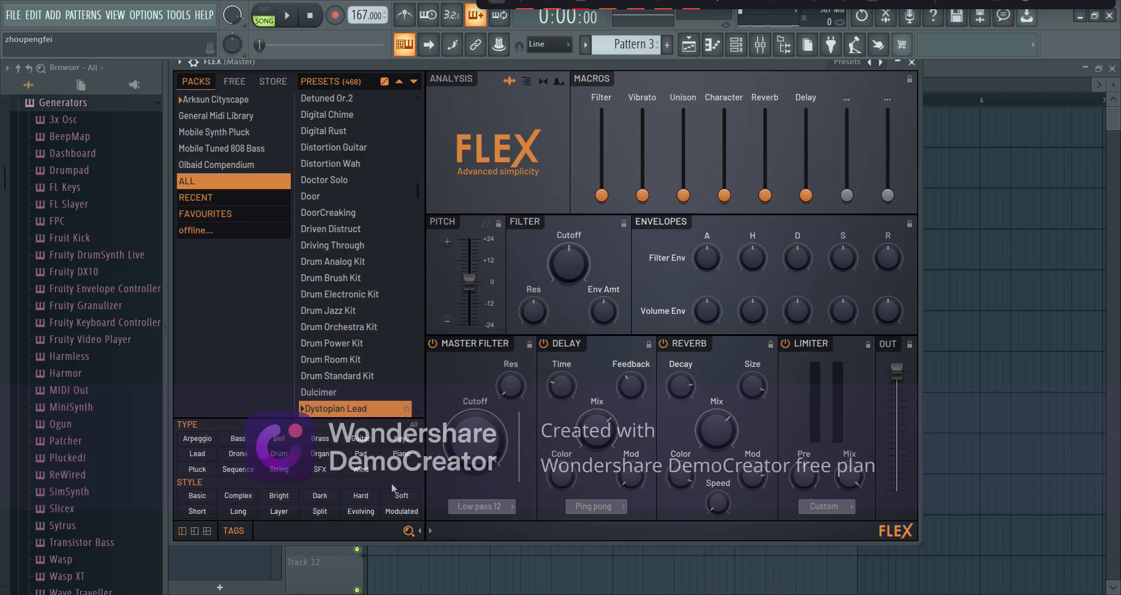
click(403, 446)
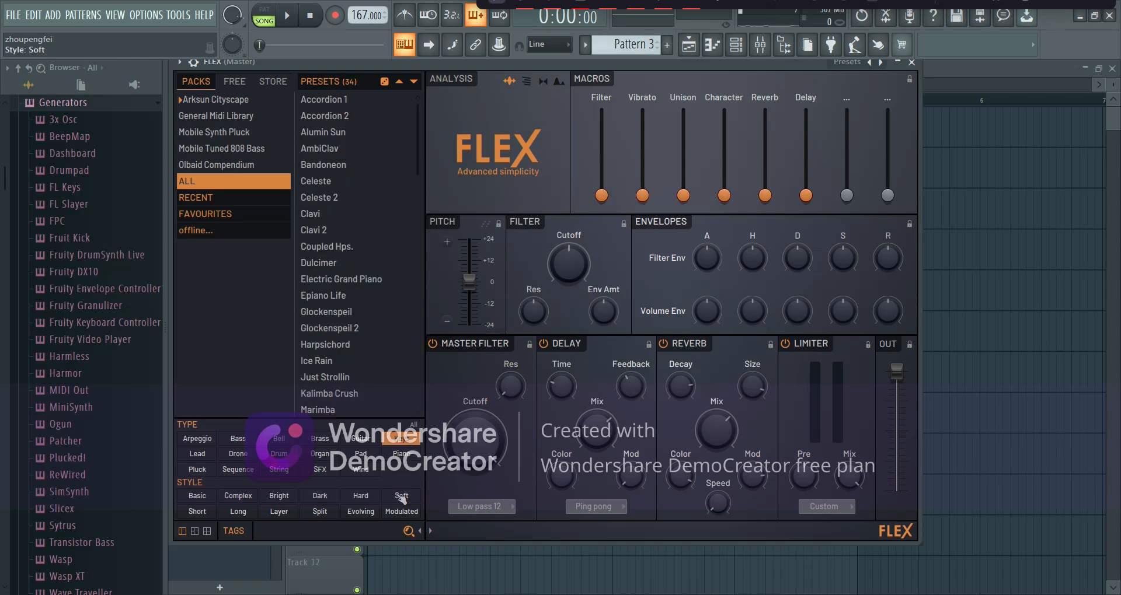
click(402, 495)
click(336, 199)
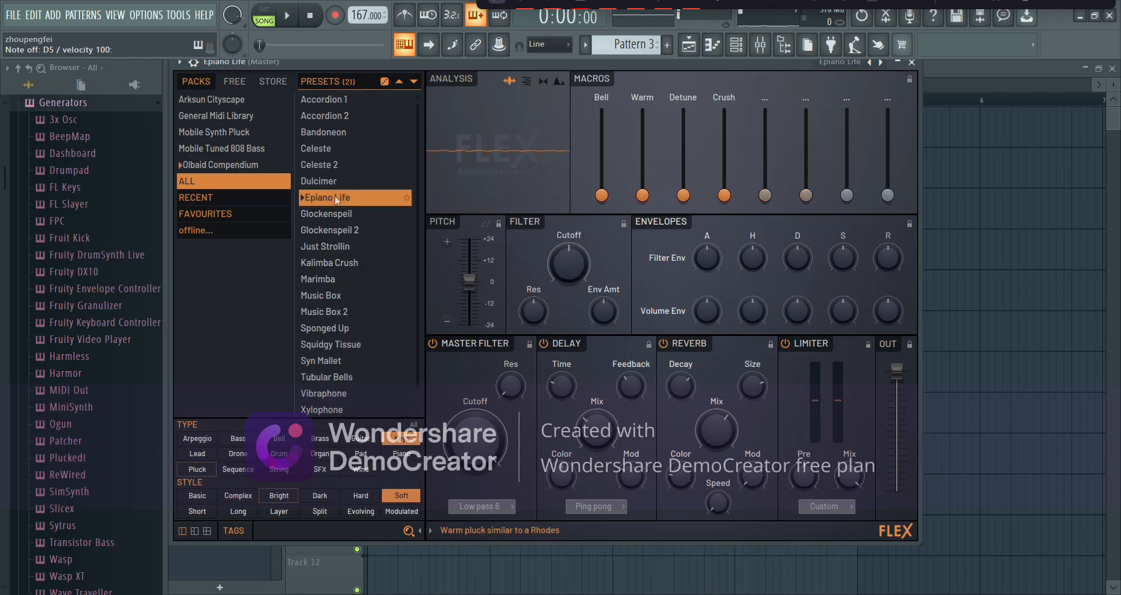
key(m)
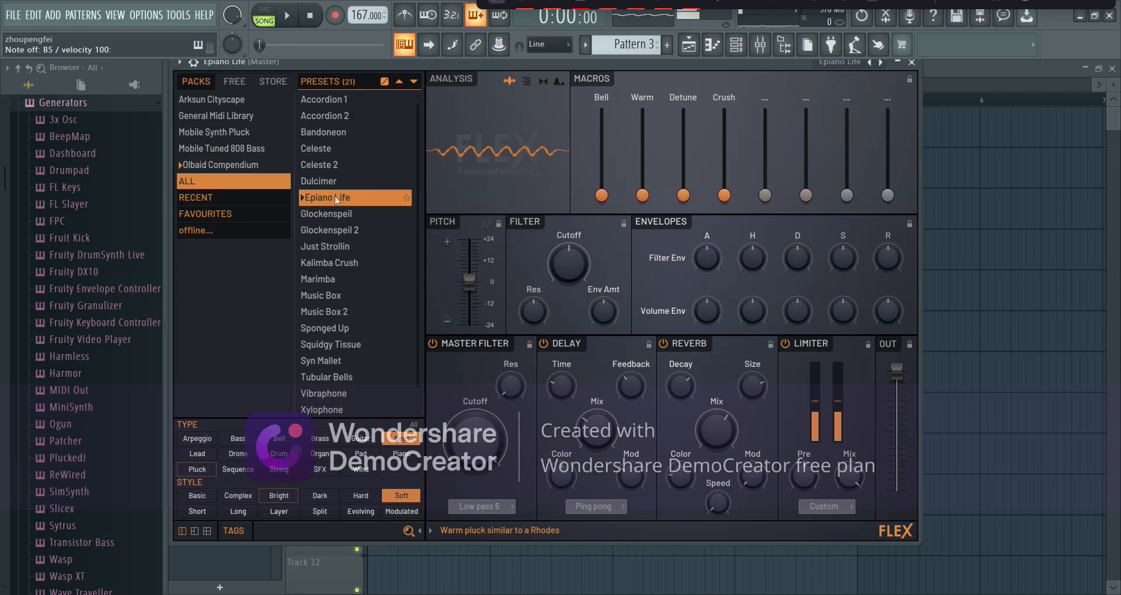
Open the empty piano roll of the Epiano Life channel for Pattern 3 and maximize it.
key(F5)
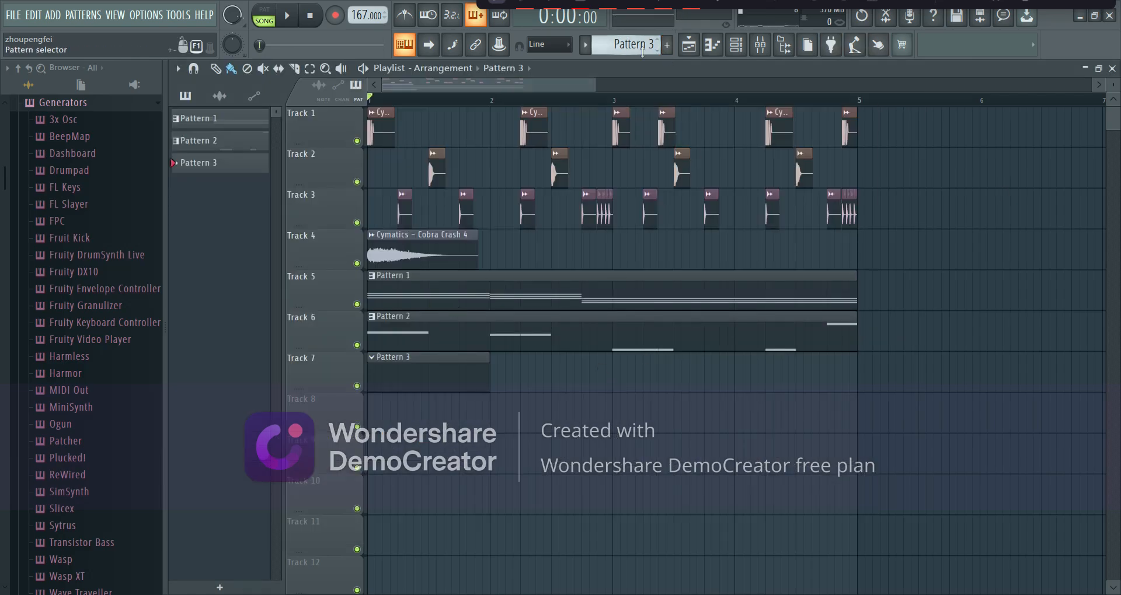
click(738, 48)
right_click(623, 239)
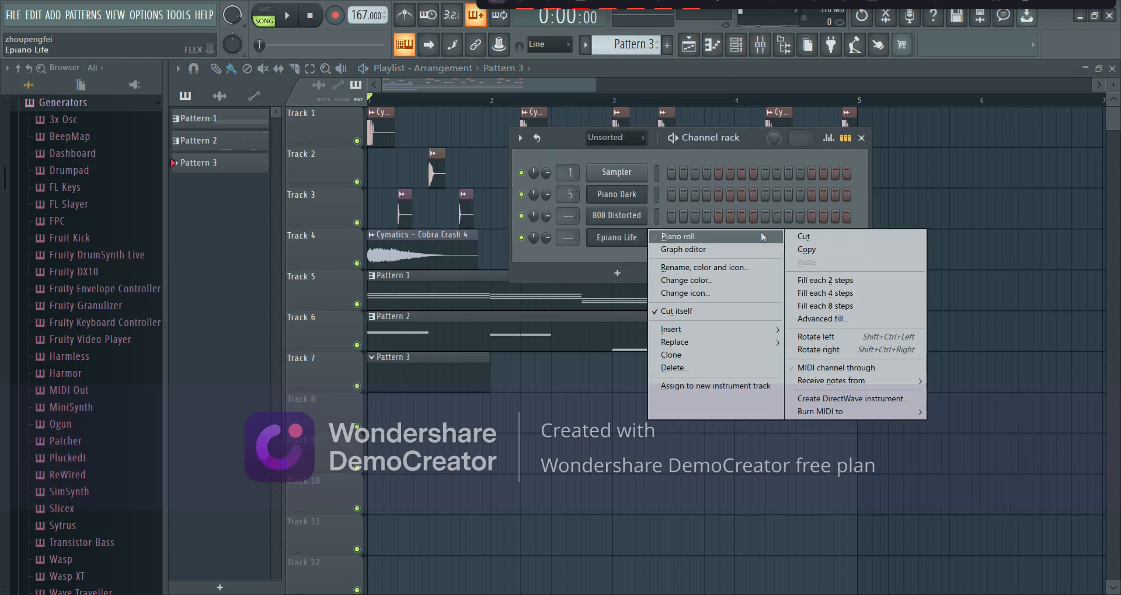
click(678, 236)
double_click(850, 256)
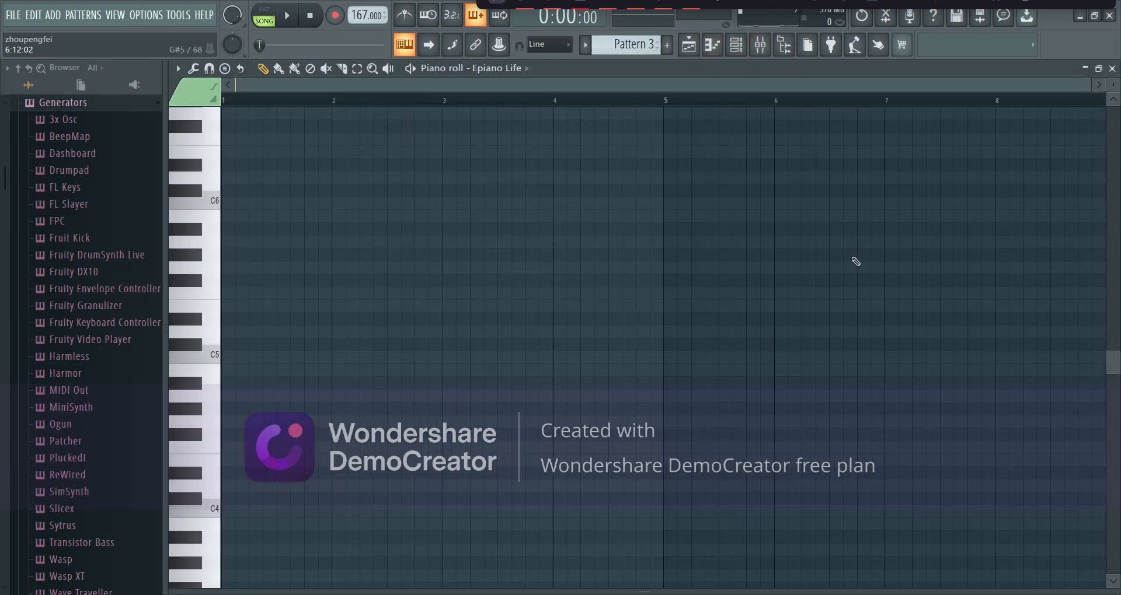
Stamp a Minor Natural (Aeolian) scale rooted on F#5 in the piano roll and place it at the start of bar 5.
click(225, 68)
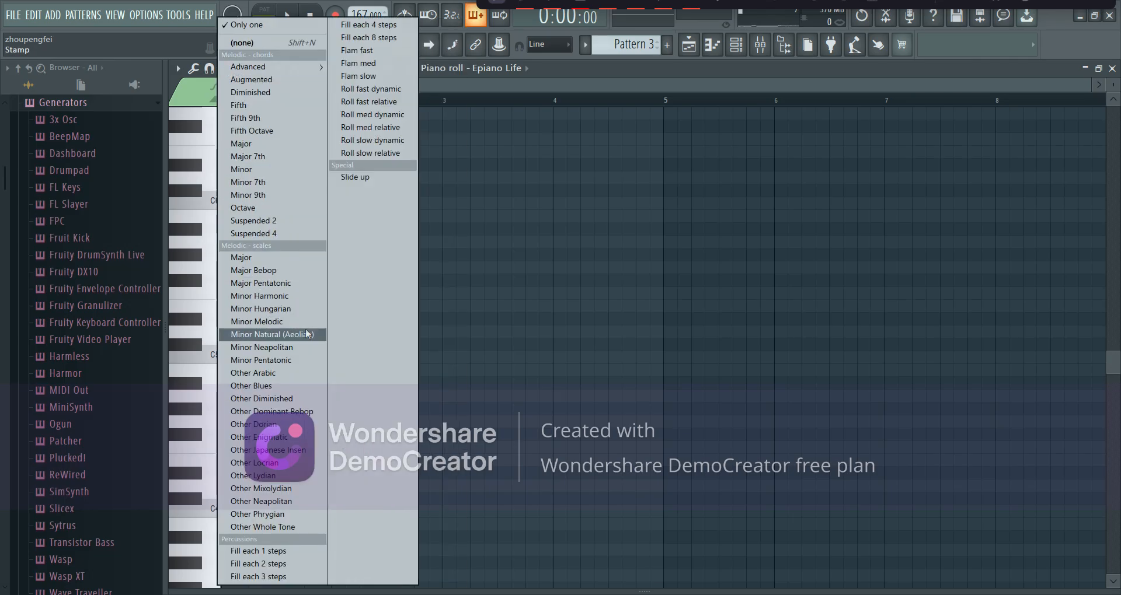
click(271, 335)
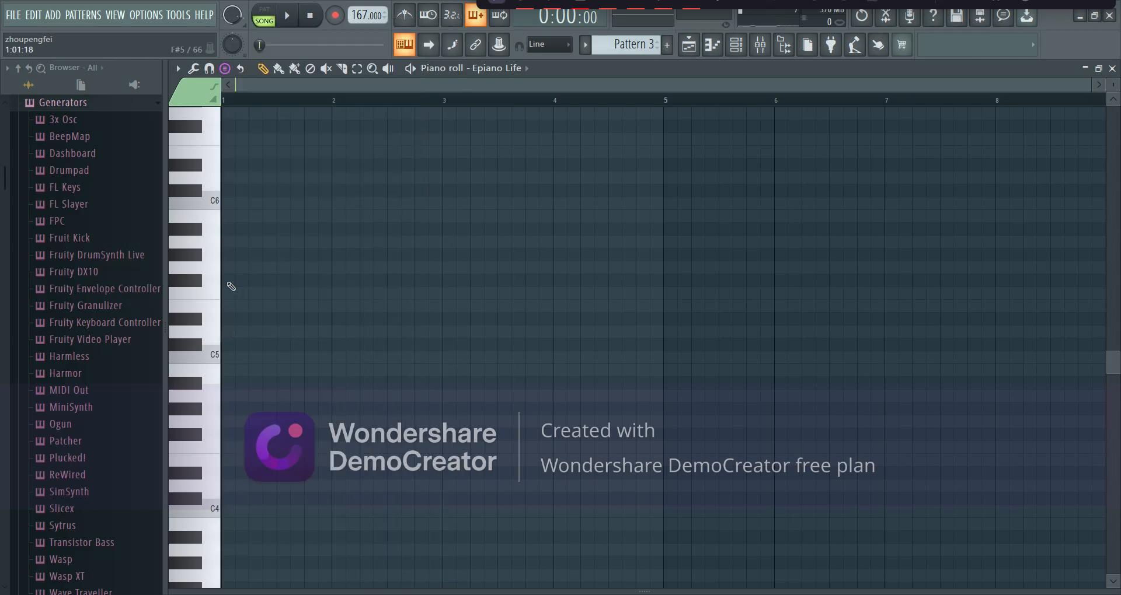
click(233, 281)
drag(232, 284, 674, 283)
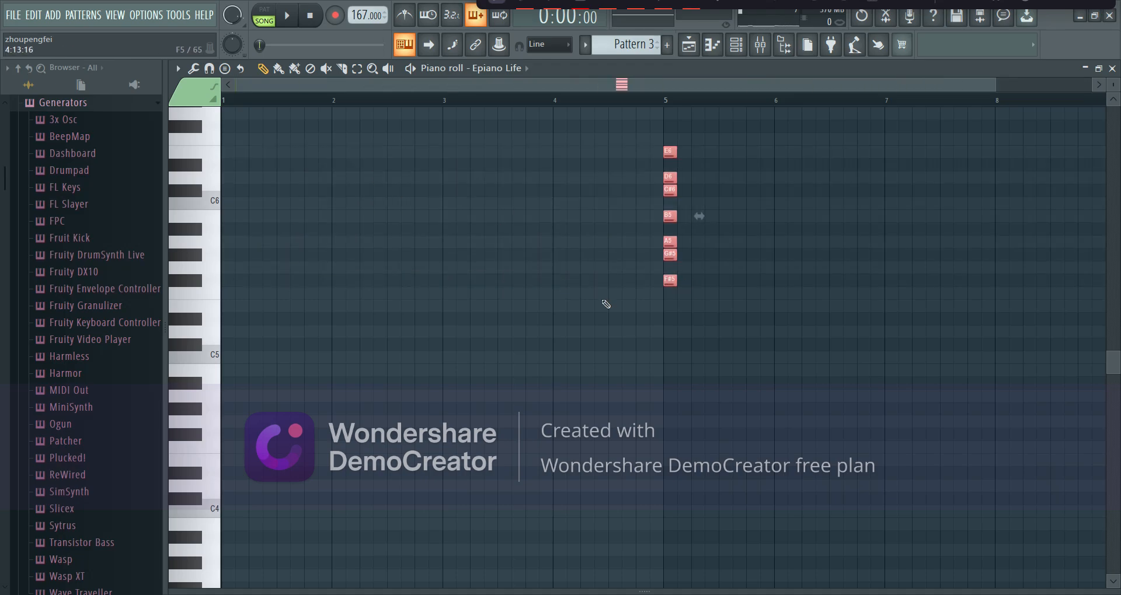
drag(771, 163, 640, 318)
click(326, 69)
mouse_move(669, 147)
mouse_down()
mouse_move(678, 266)
mouse_move(746, 119)
mouse_move(616, 317)
mouse_up()
click(669, 241)
click(262, 68)
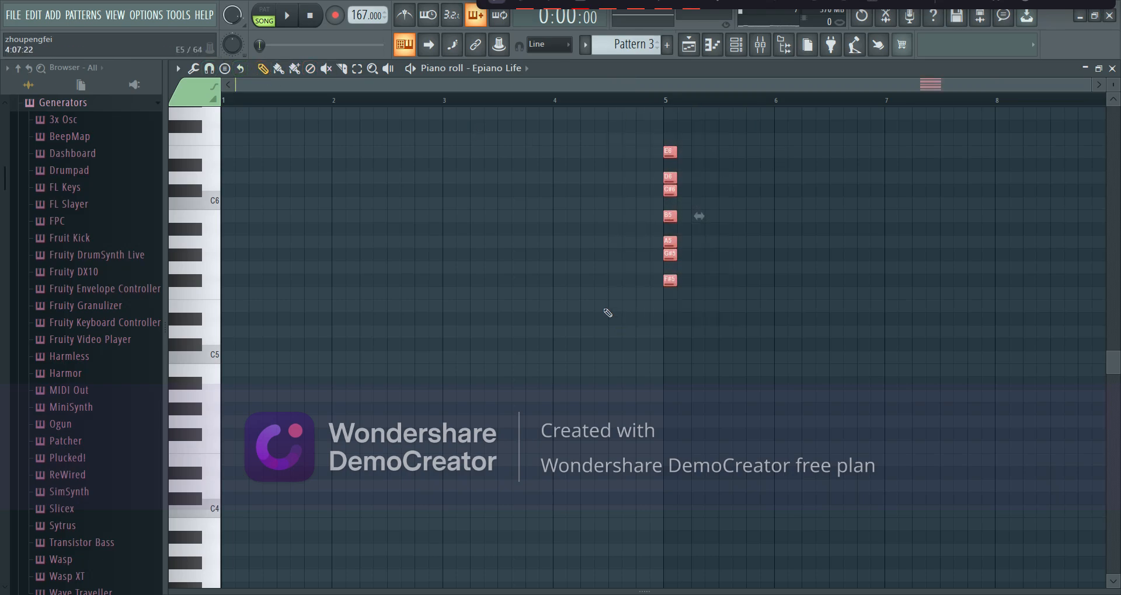
Duplicate the scale notes, transpose the copy down one octave, and align it under the original at bar 5.
key(ctrl+b)
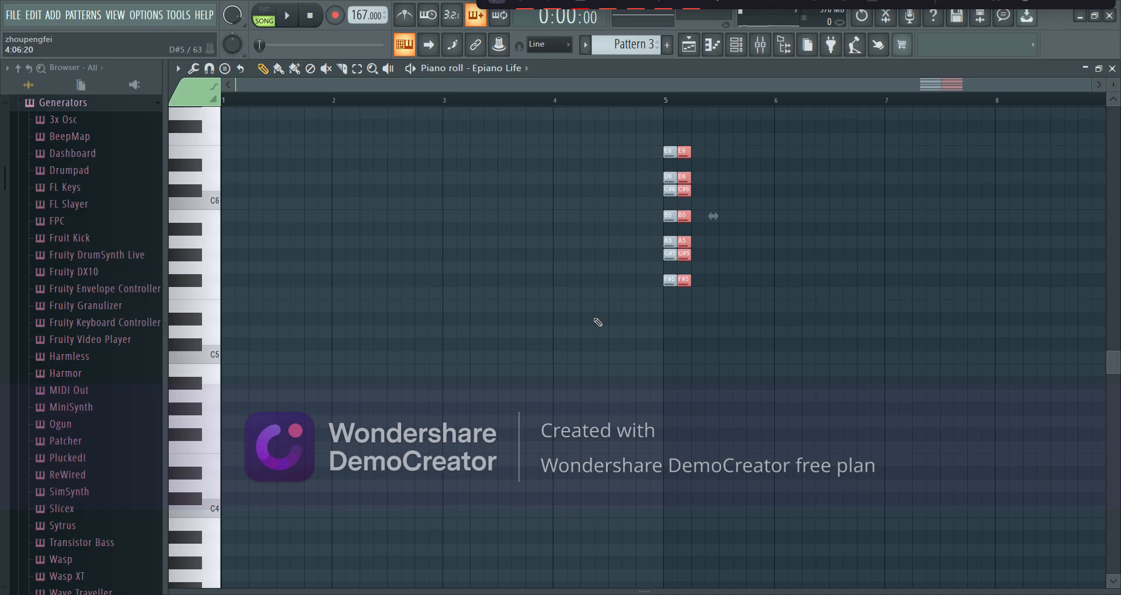
key(ctrl+Down)
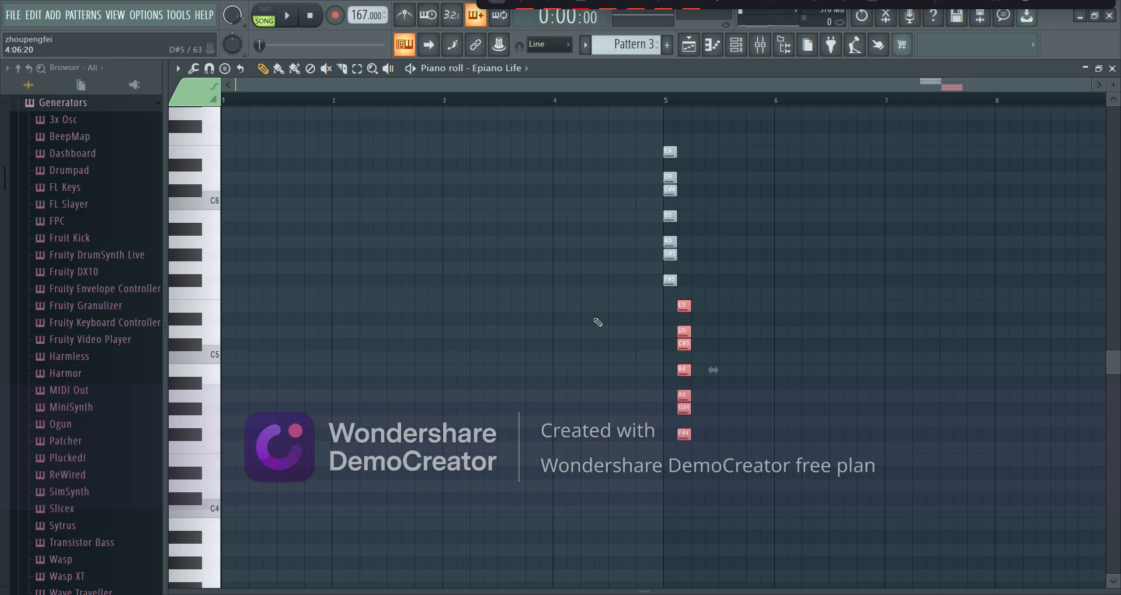
key(shift+Left)
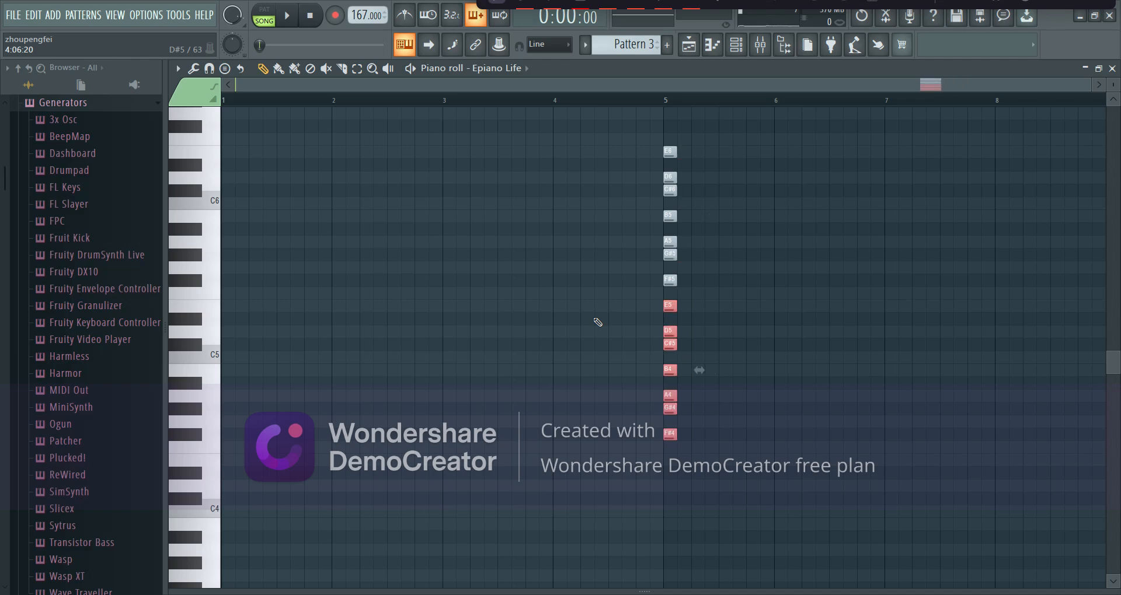
Duplicate the two-octave scale stack, transpose the copy down two octaves, and align it with the notes at bar 5.
drag(751, 146, 562, 467)
key(ctrl+b)
key(ctrl+Down)
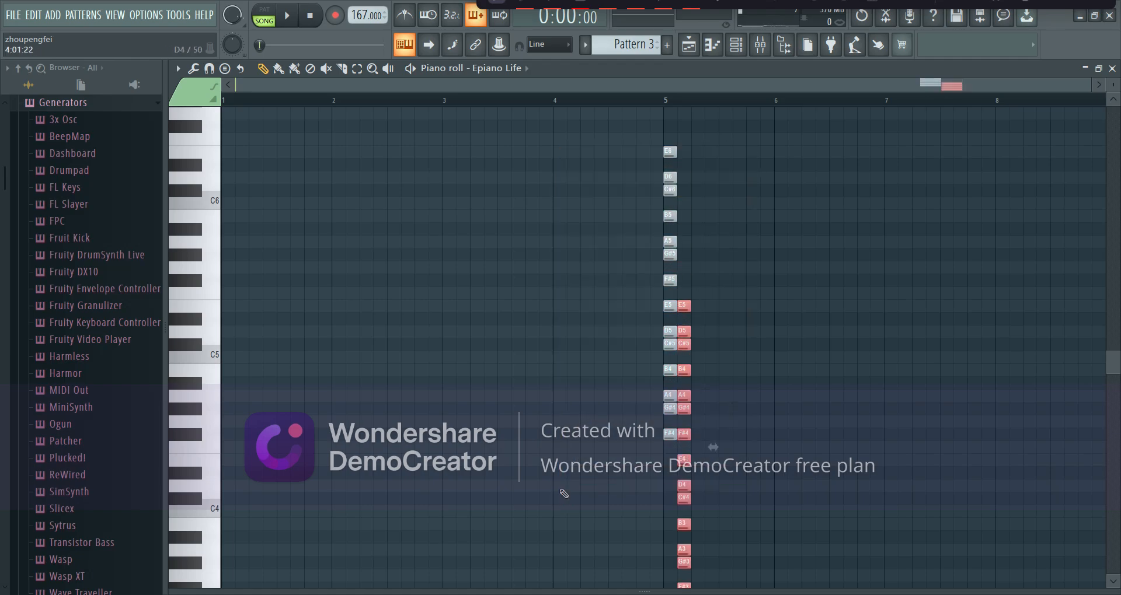
key(ctrl+Down)
key(shift+Left)
Make another copy of the scale notes, transpose it up by octaves above the stack, and align it in the same column.
key(shift+Right)
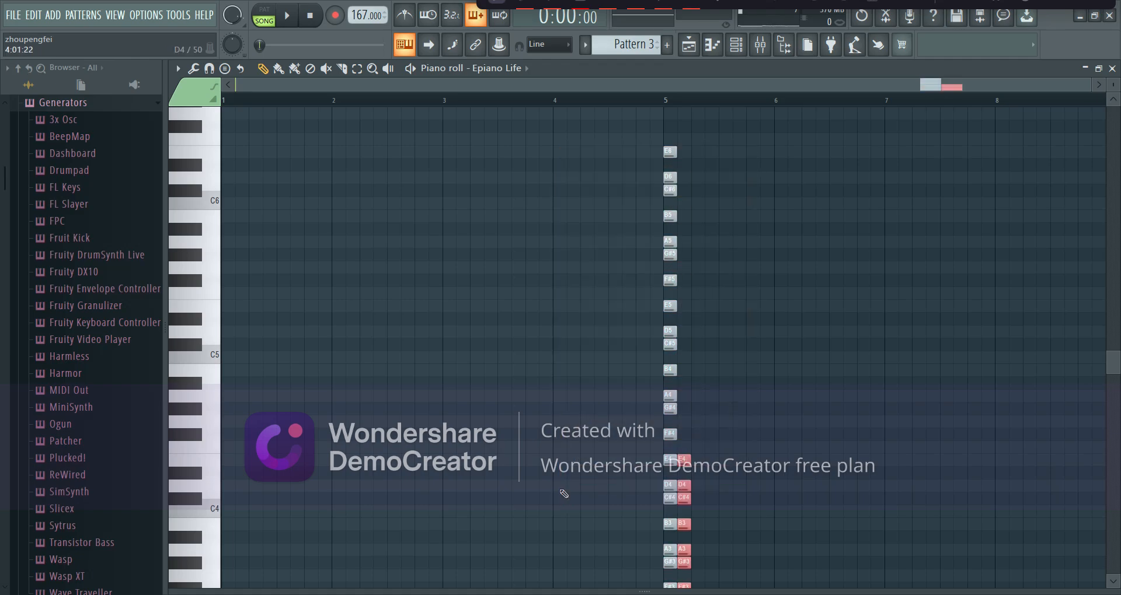
key(ctrl+Up)
key(ctrl+Up)
key(ctrl+Up)
key(shift+Left)
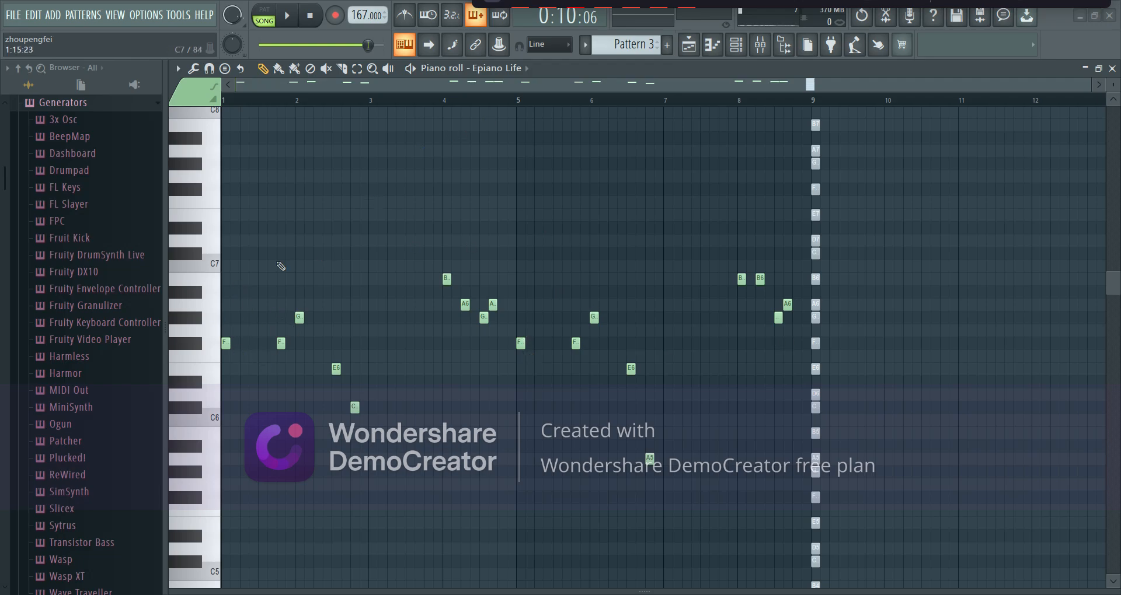
Play the Epiano Life melody on its own in pattern mode, stop it, and return to song mode.
click(266, 18)
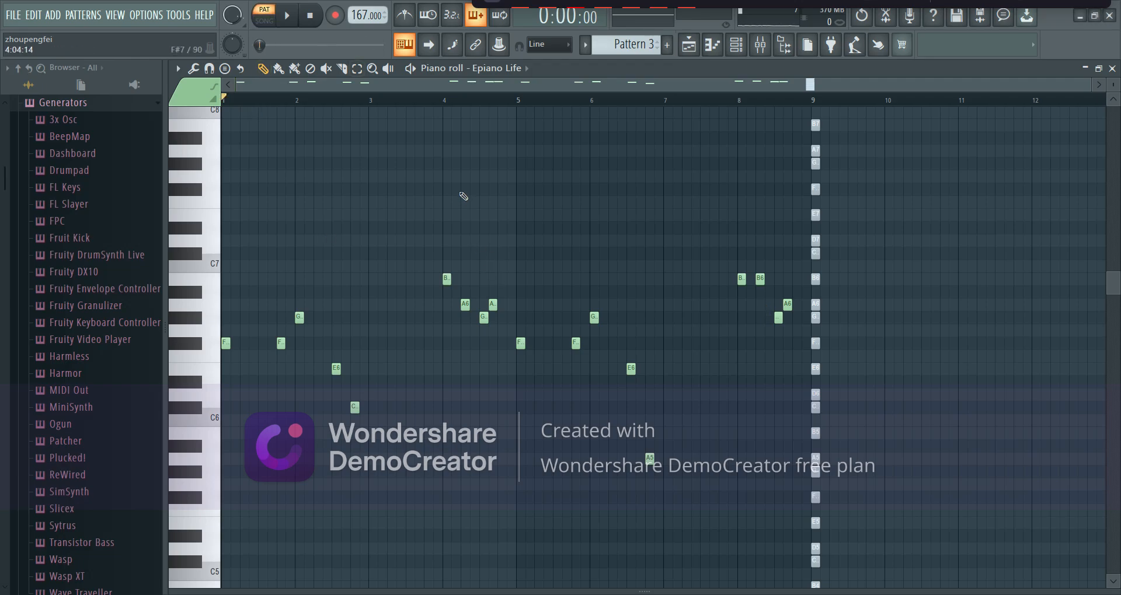
key(space)
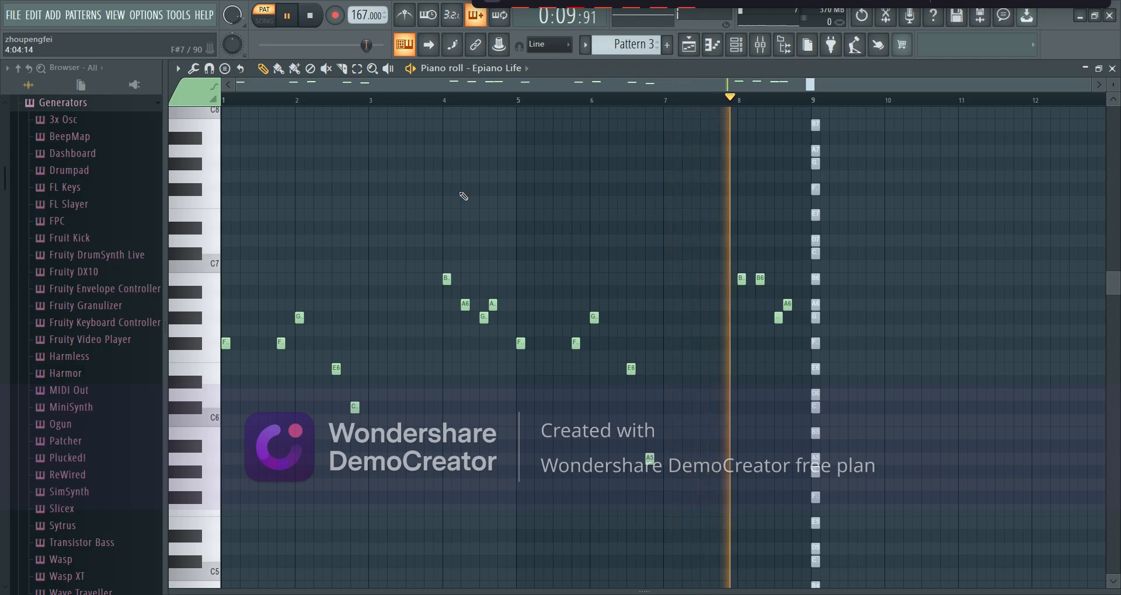
key(space)
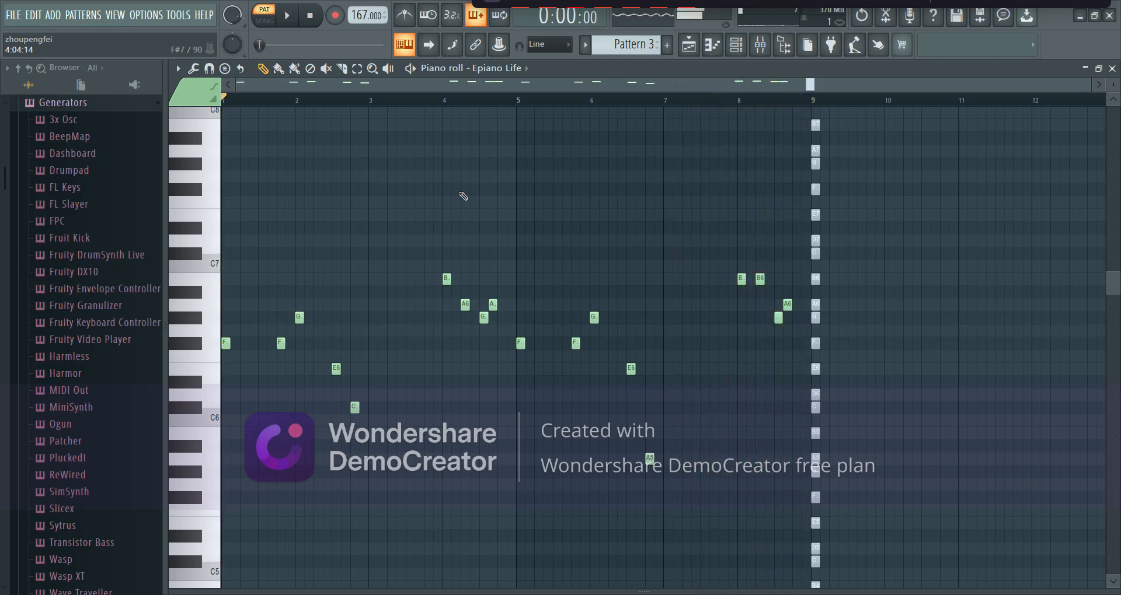
click(264, 21)
Minimize the piano roll, duplicate all clips on Tracks 1 to 6 to start at bar 5, and play the arrangement.
click(1084, 68)
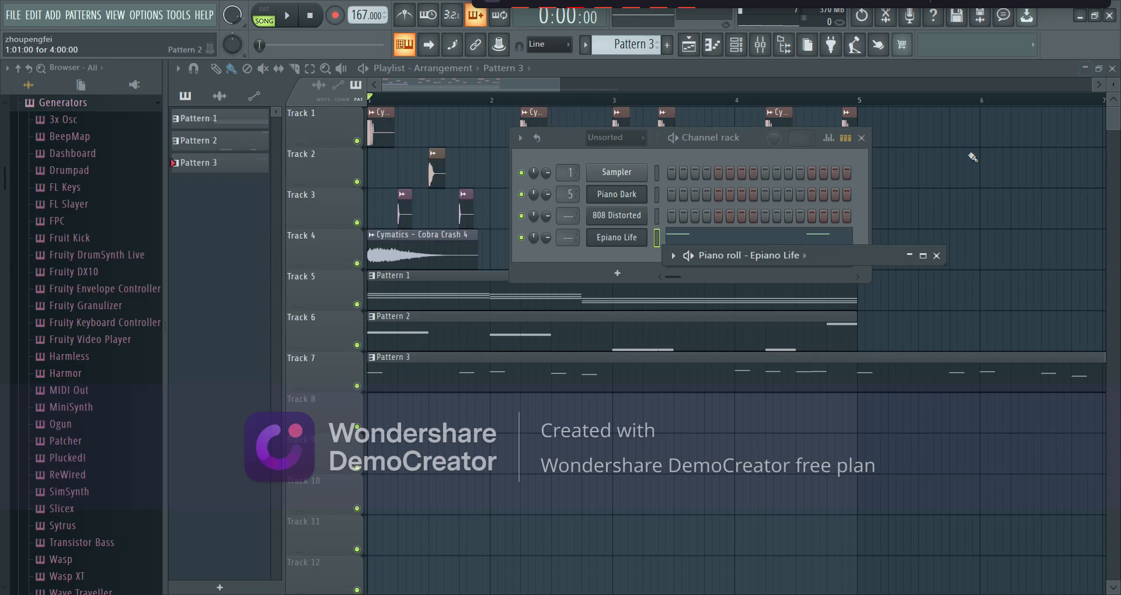
click(754, 489)
scroll(709, 447, down, 5)
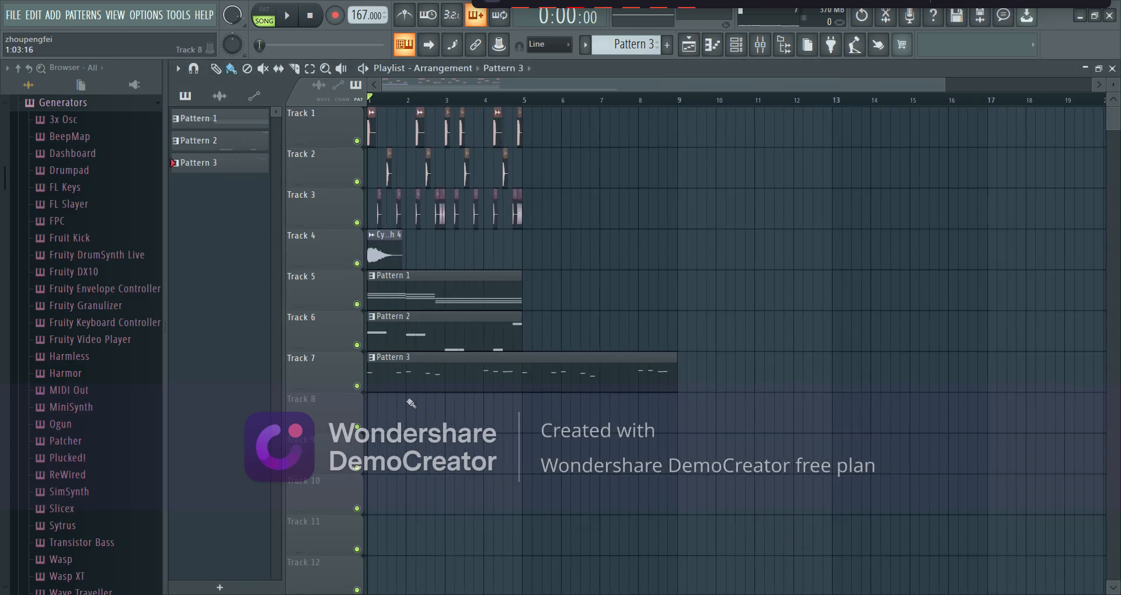
scroll(408, 401, up, 2)
drag(651, 120, 312, 321)
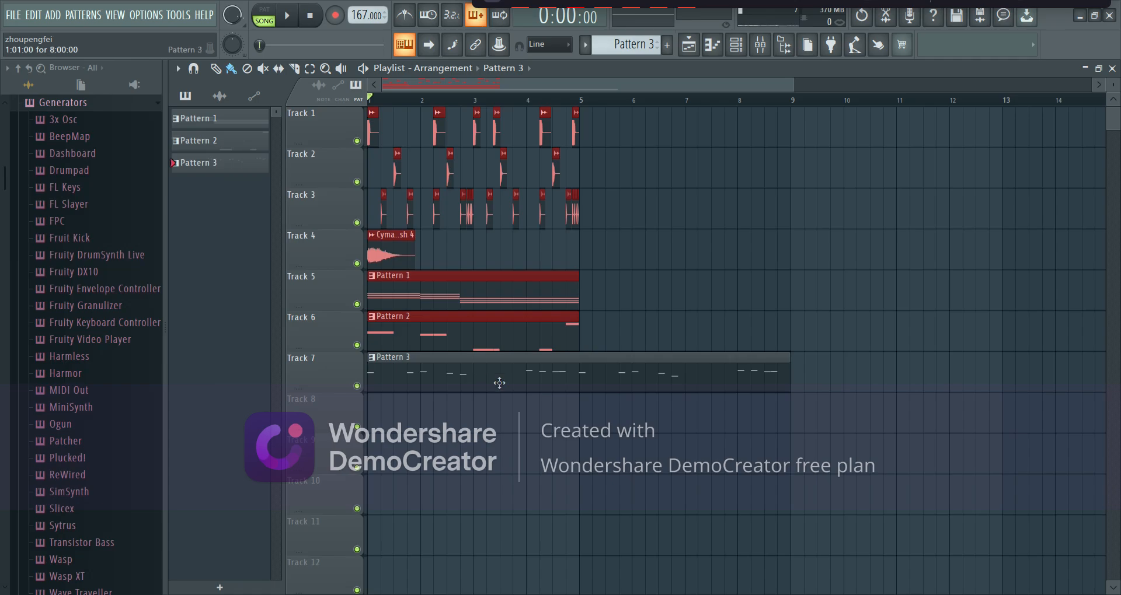
key(ctrl+b)
click(628, 417)
key(space)
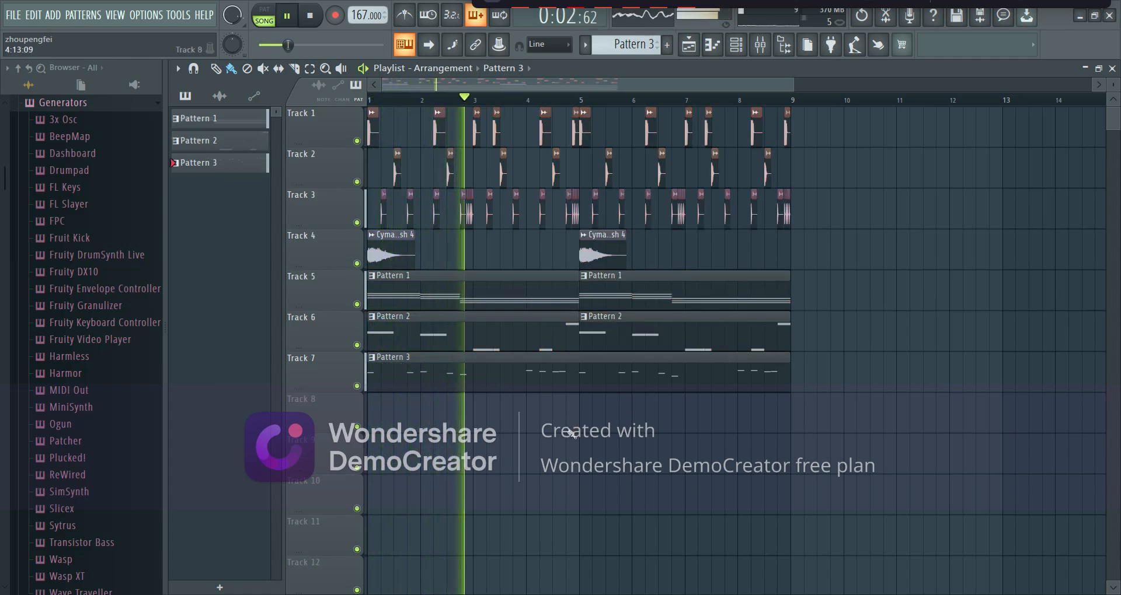
key(space)
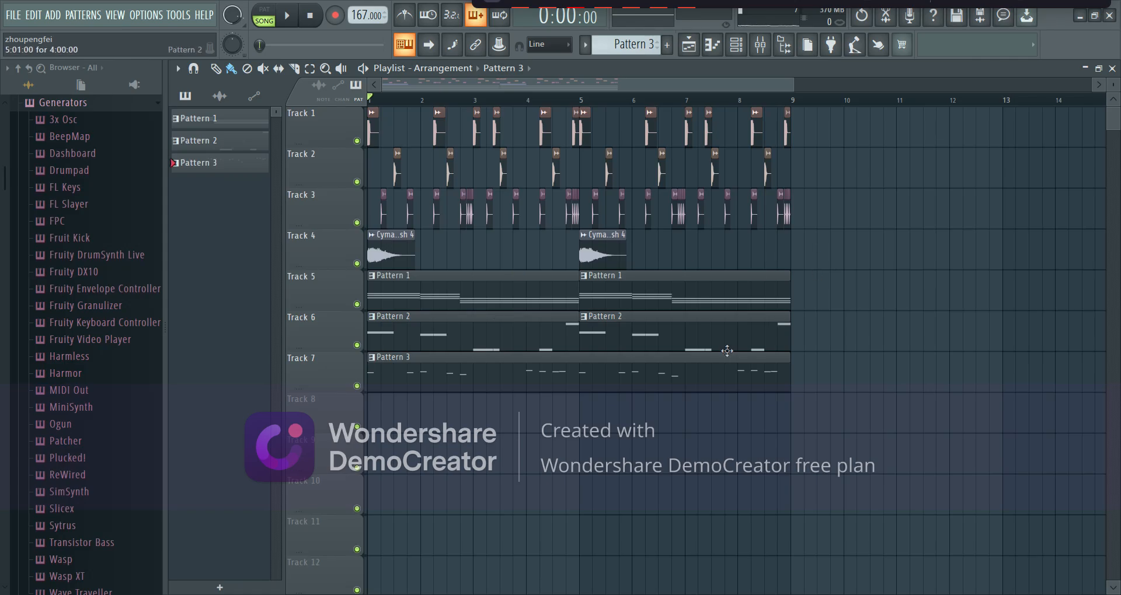
Bring up the mixer and route the Epiano Life channel to mixer track 6.
click(760, 45)
double_click(973, 220)
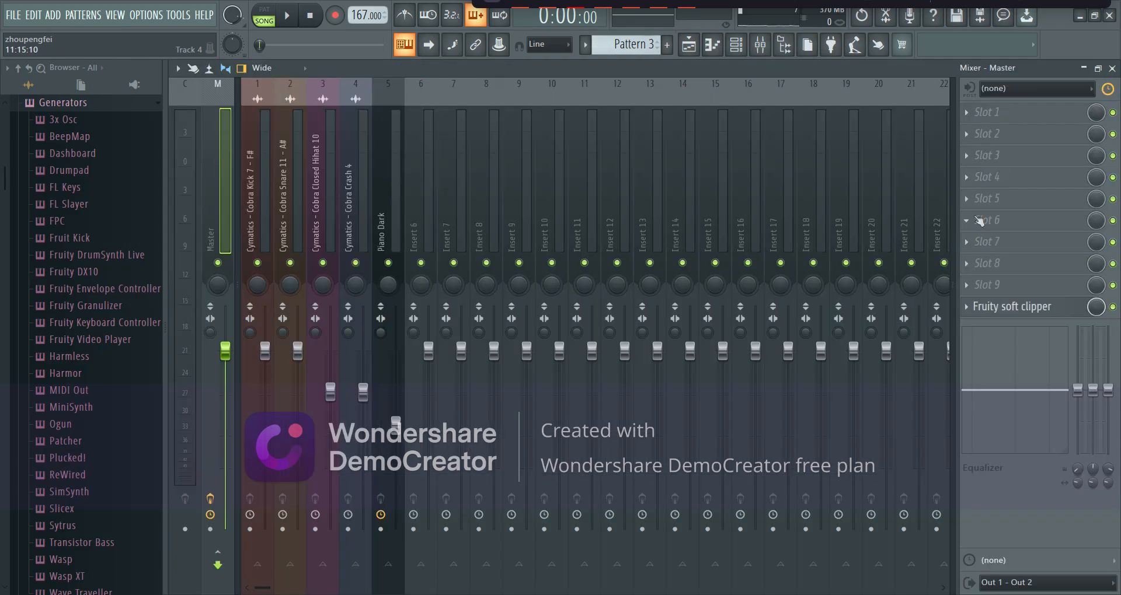
click(421, 181)
key(ctrl+l)
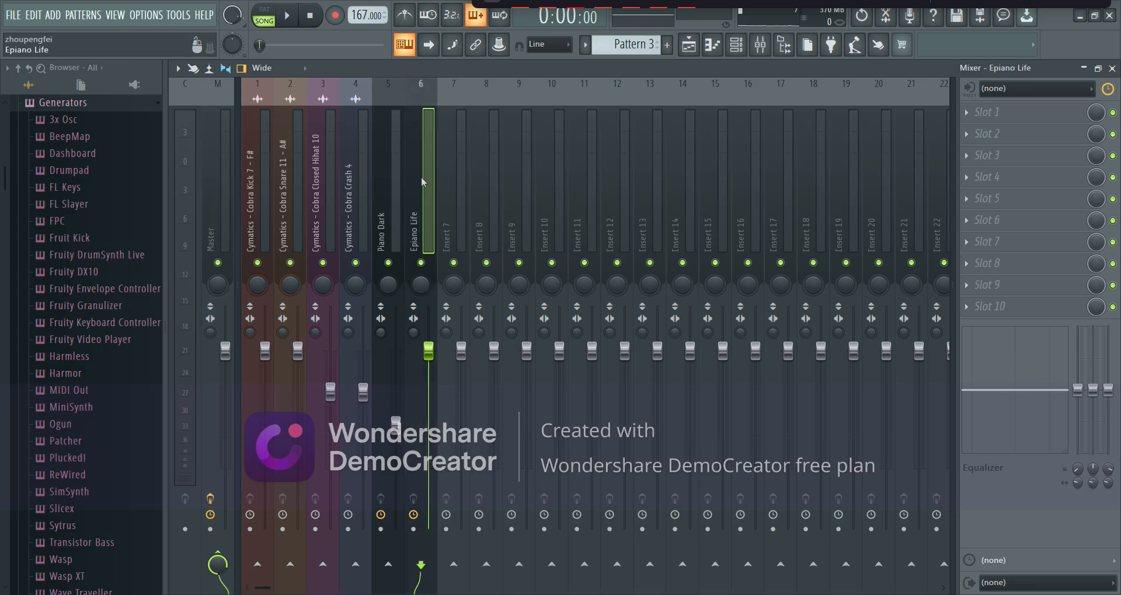
Lower the Epiano Life mixer fader and play the song to check its level in the mix.
key(space)
key(space)
drag(430, 358, 431, 385)
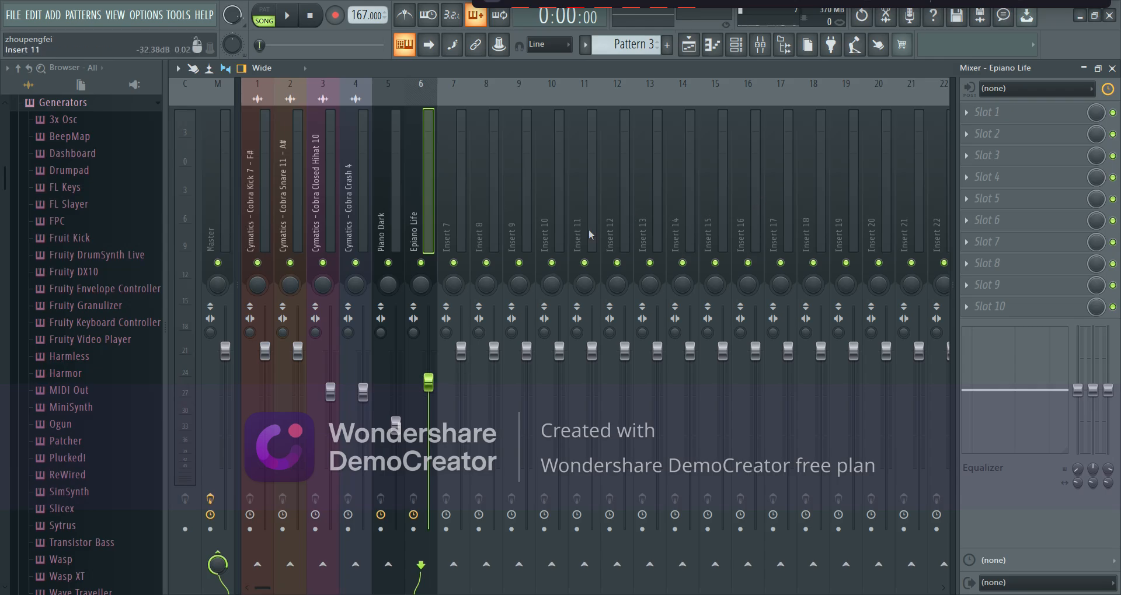
key(space)
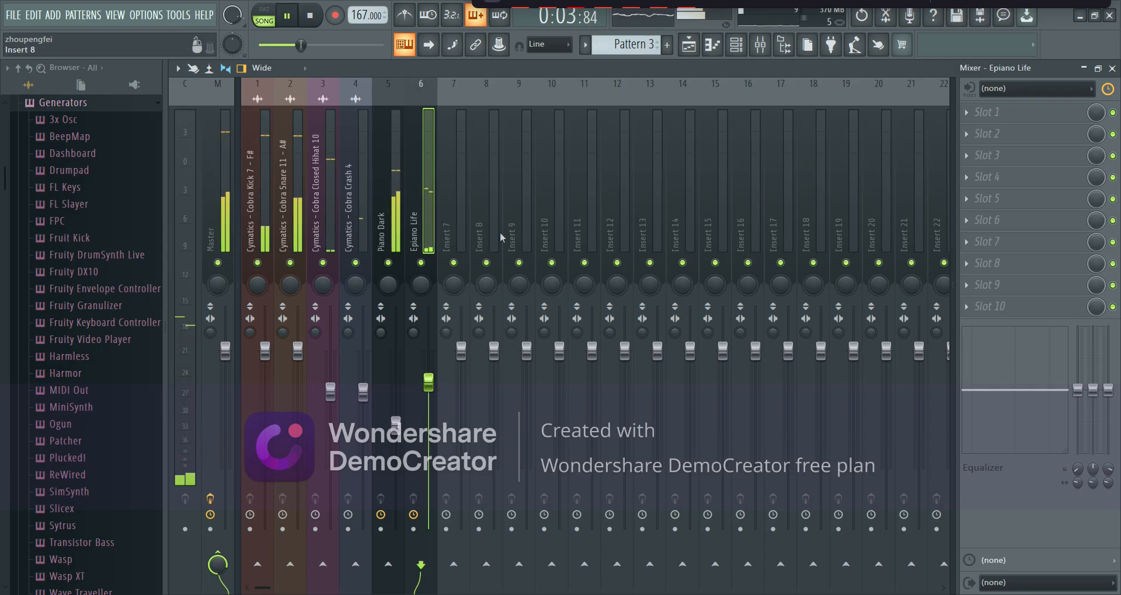
key(space)
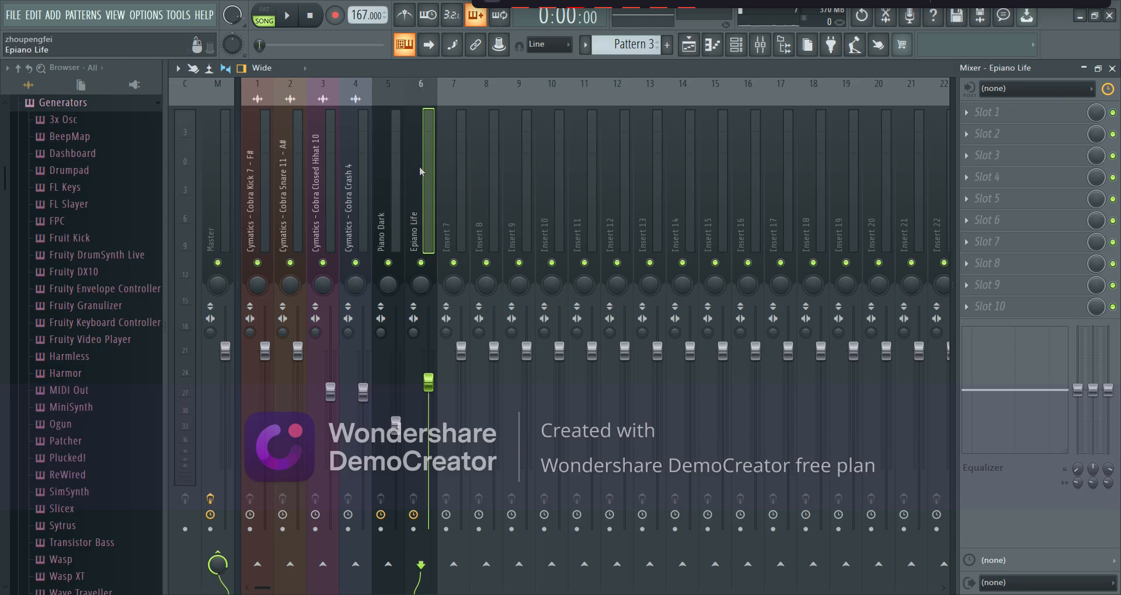
Load Fruity Parametric EQ 2 into the first effect slot of the Piano Dark mixer track.
click(383, 190)
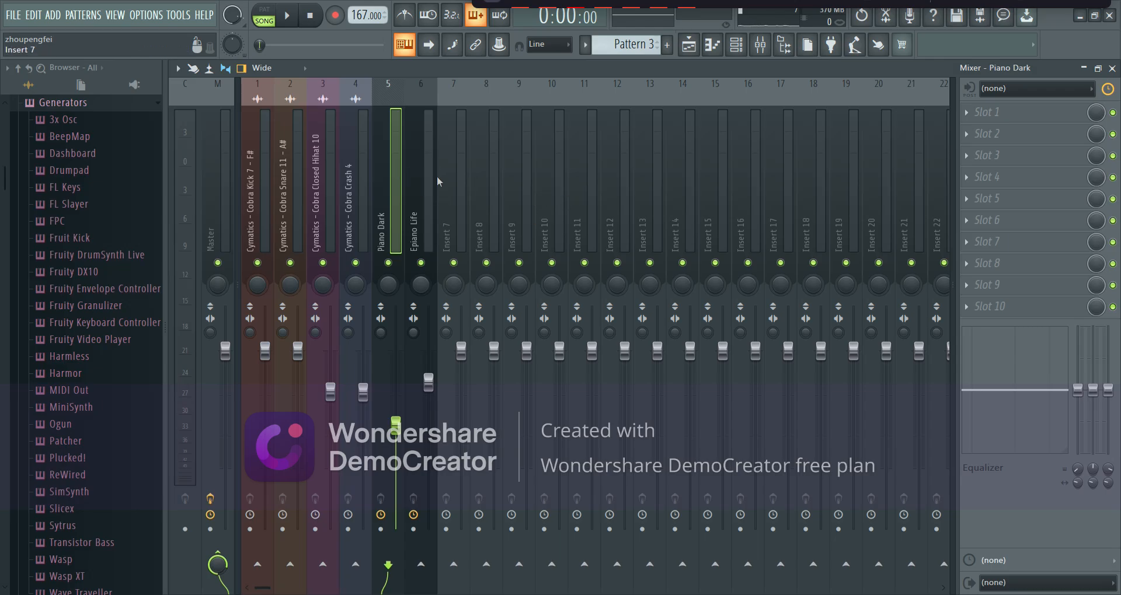
click(985, 117)
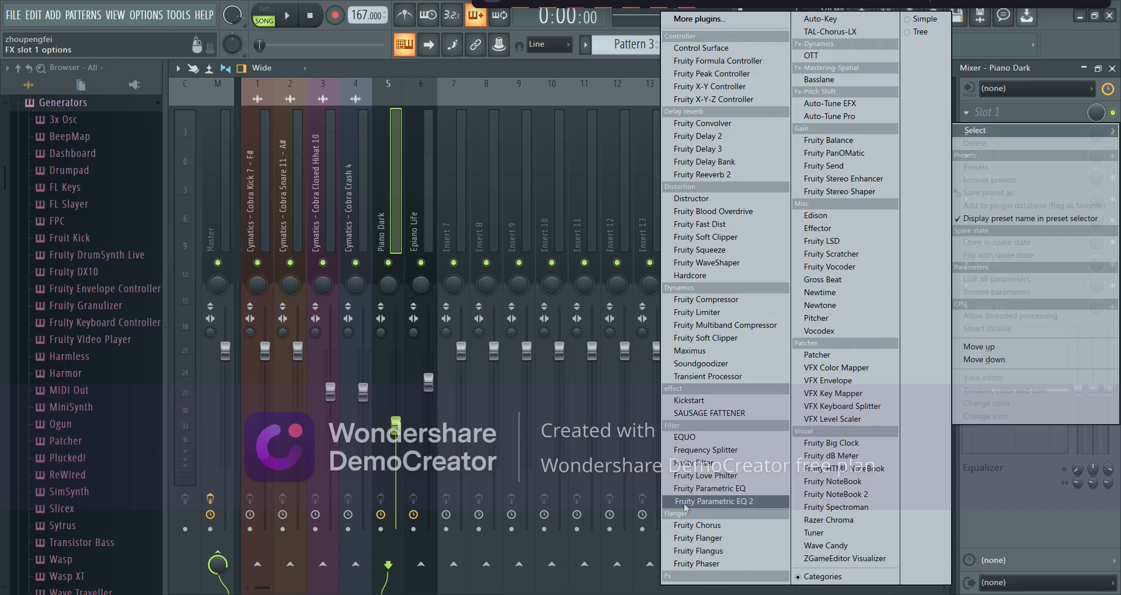
click(758, 506)
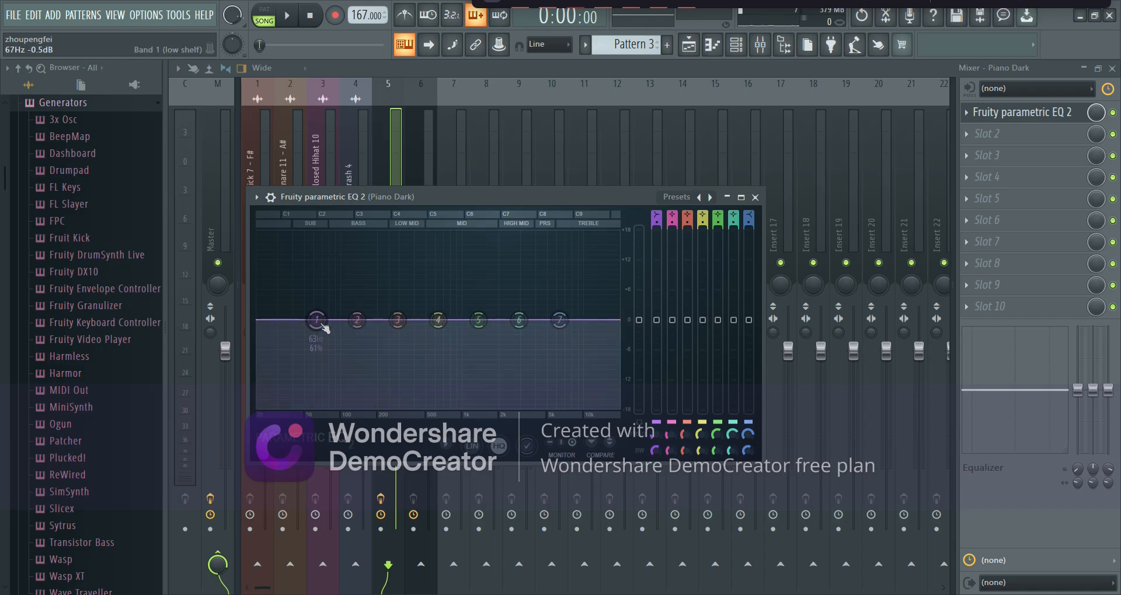
Cut the low shelf (band 1) and high shelf (band 7), dip bands 3 and 5 slightly, and close the equalizer.
drag(316, 321, 314, 336)
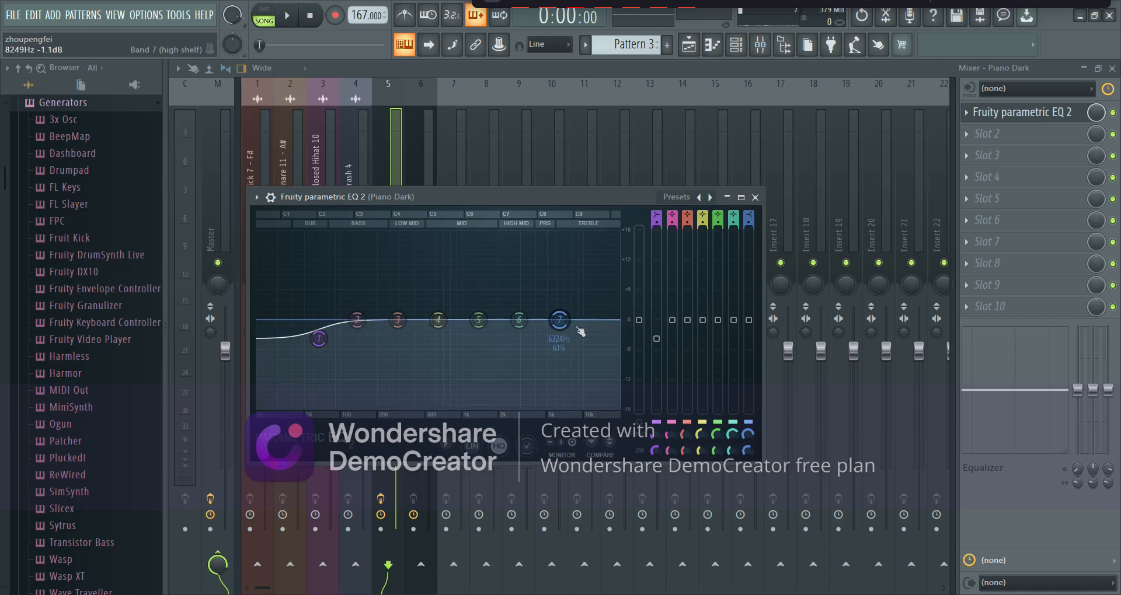
drag(559, 319, 551, 341)
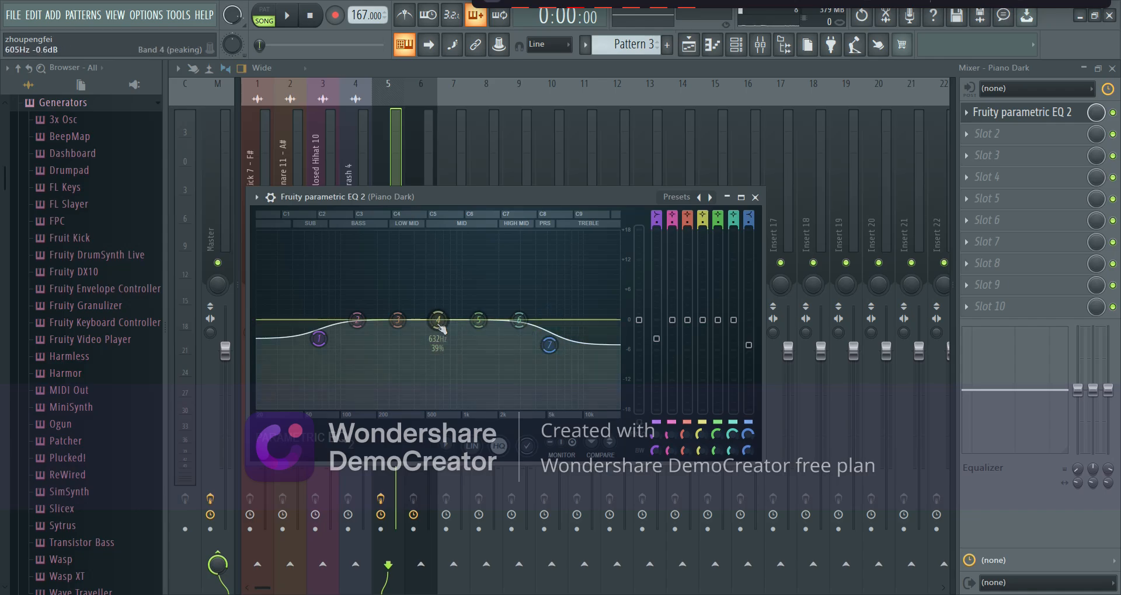
drag(398, 319, 398, 324)
drag(502, 330, 502, 334)
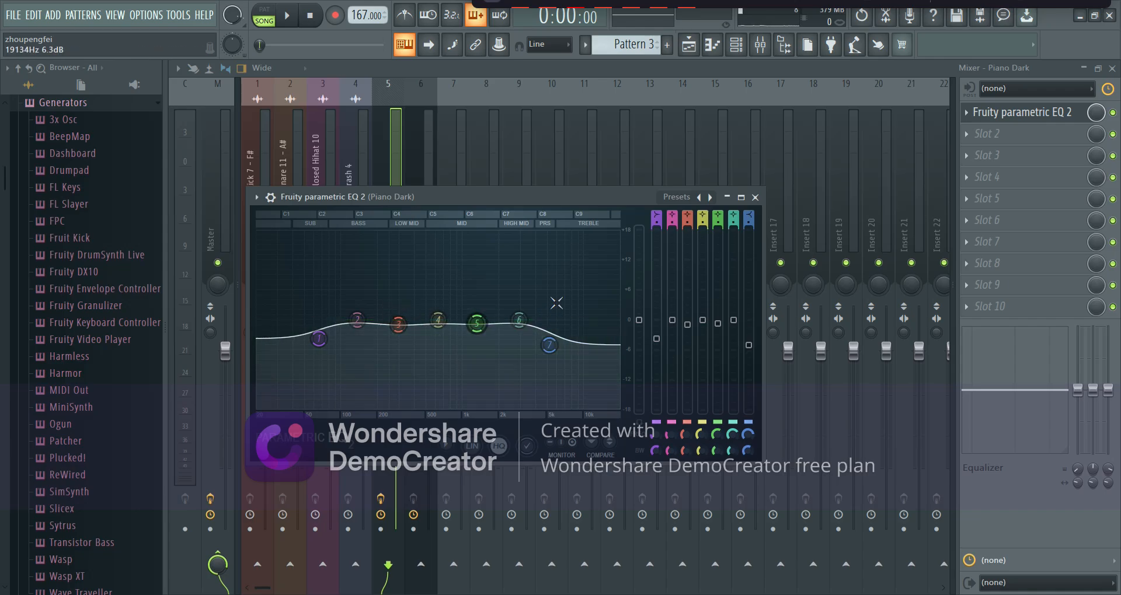
click(753, 198)
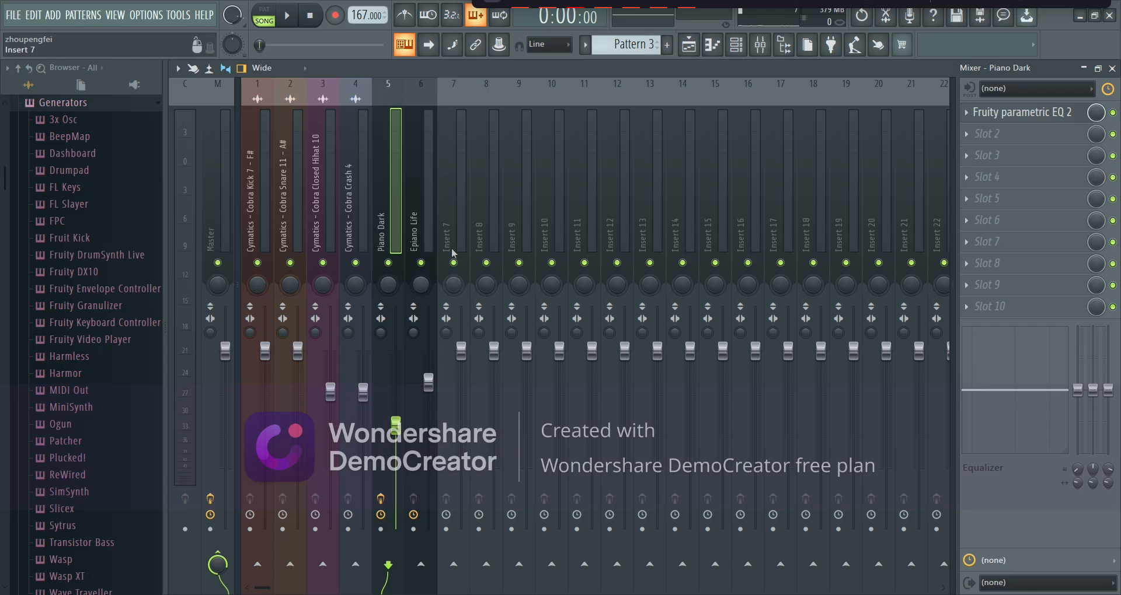
Solo the Piano Dark mixer track, play the song to hear the equalized piano, and return to the playlist.
right_click(389, 263)
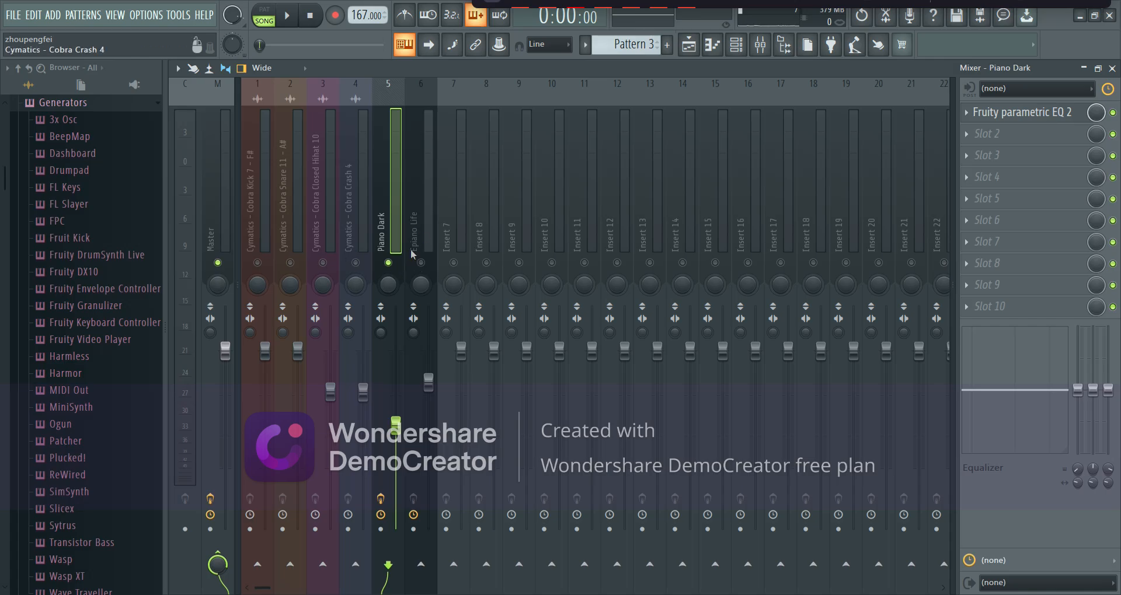
key(space)
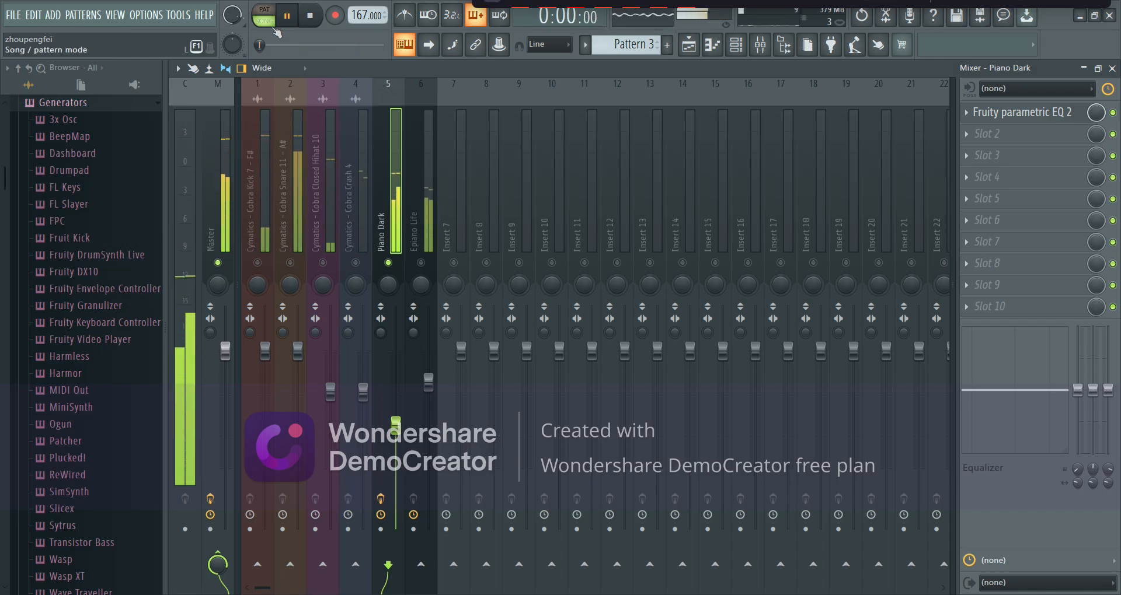
click(275, 31)
click(277, 32)
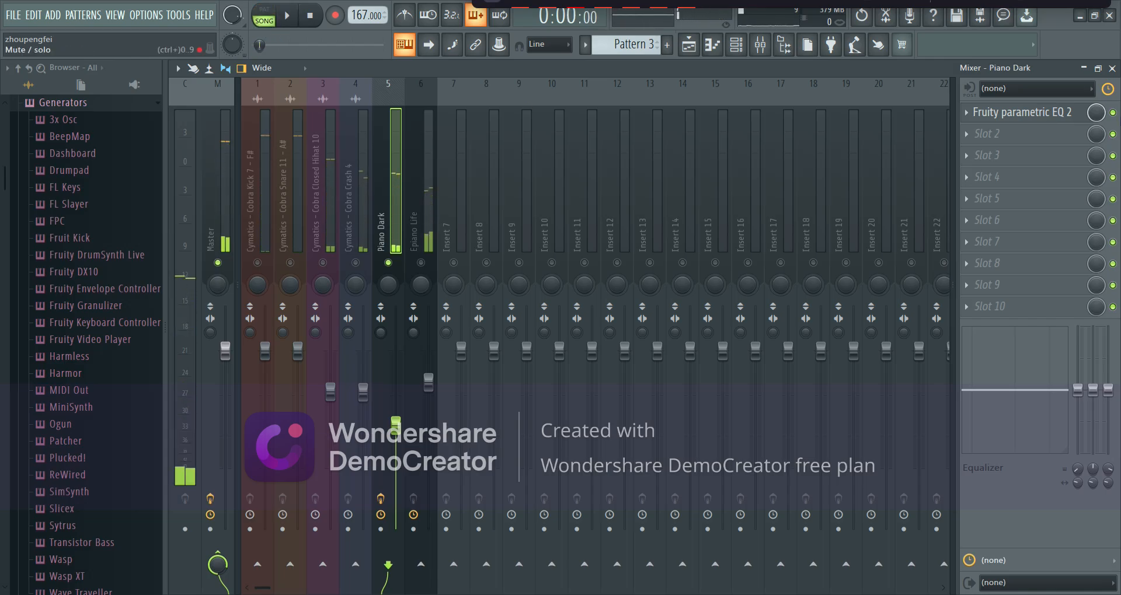
click(1083, 69)
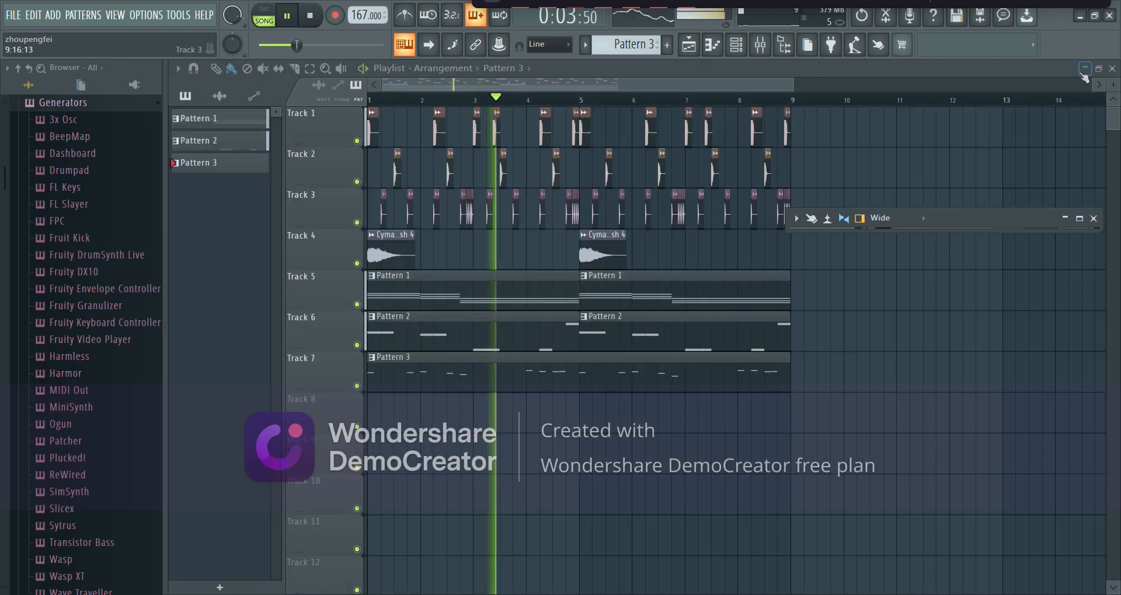
key(space)
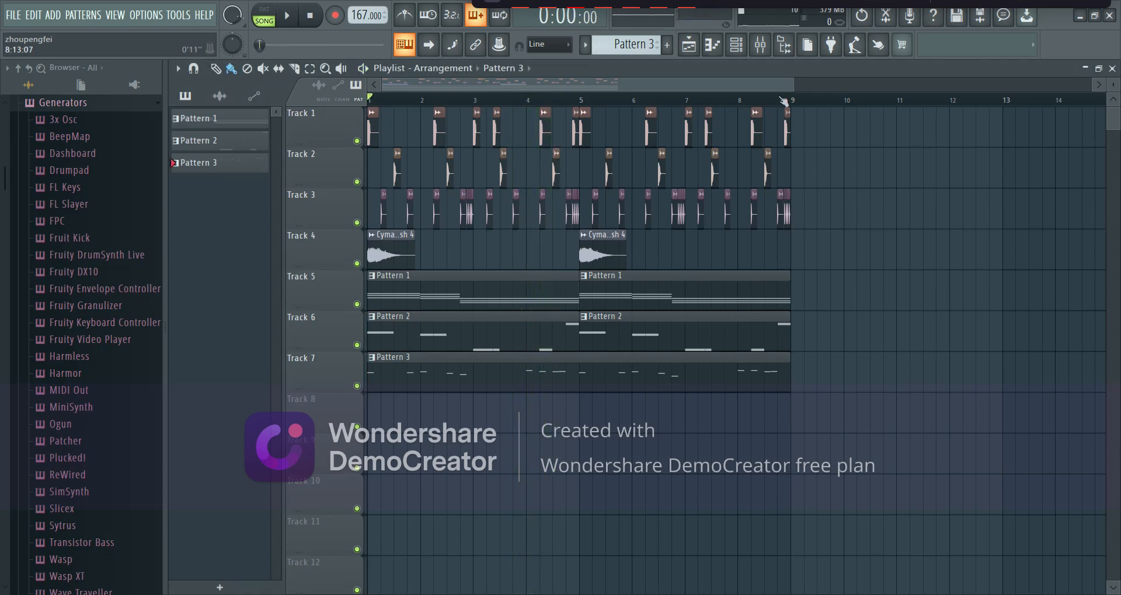
Return to the mixer and play the song briefly to hear the soloed Piano Dark track.
click(761, 53)
click(761, 52)
click(761, 53)
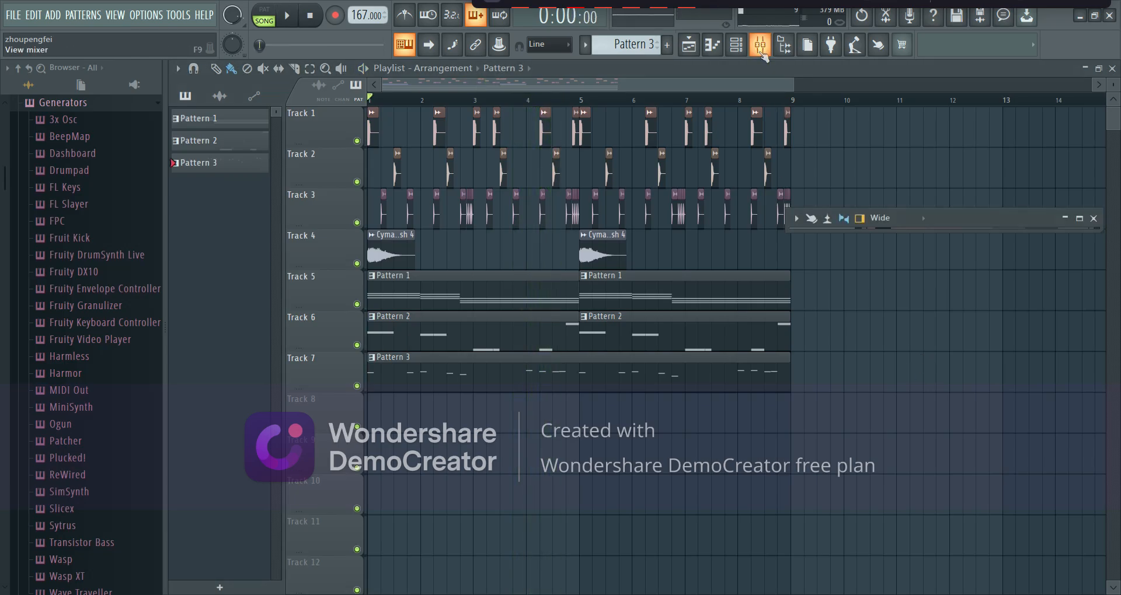
double_click(960, 220)
key(space)
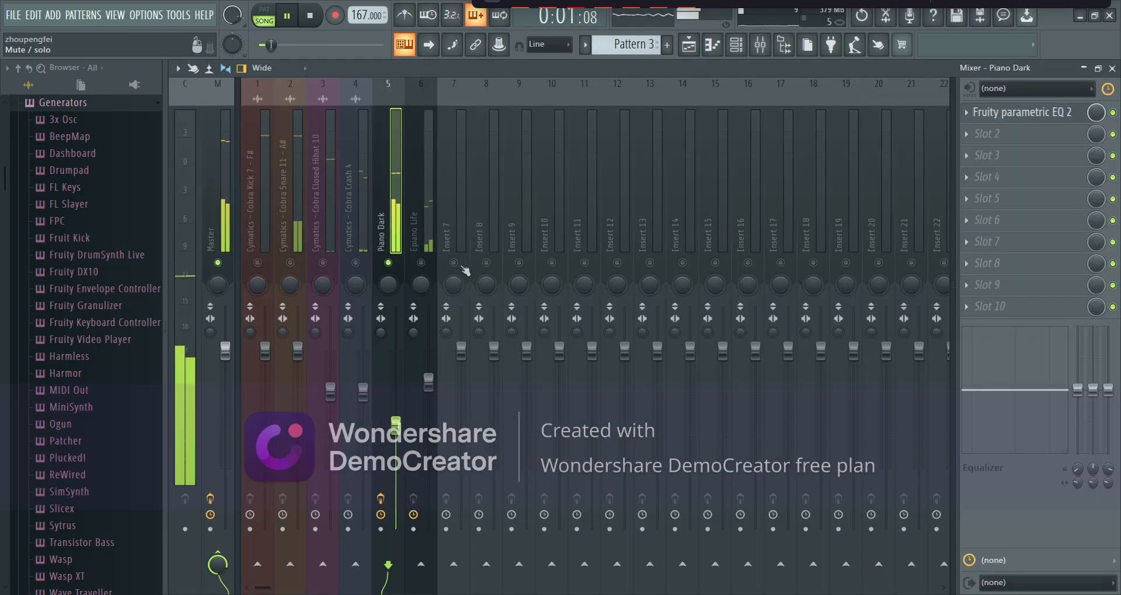
key(space)
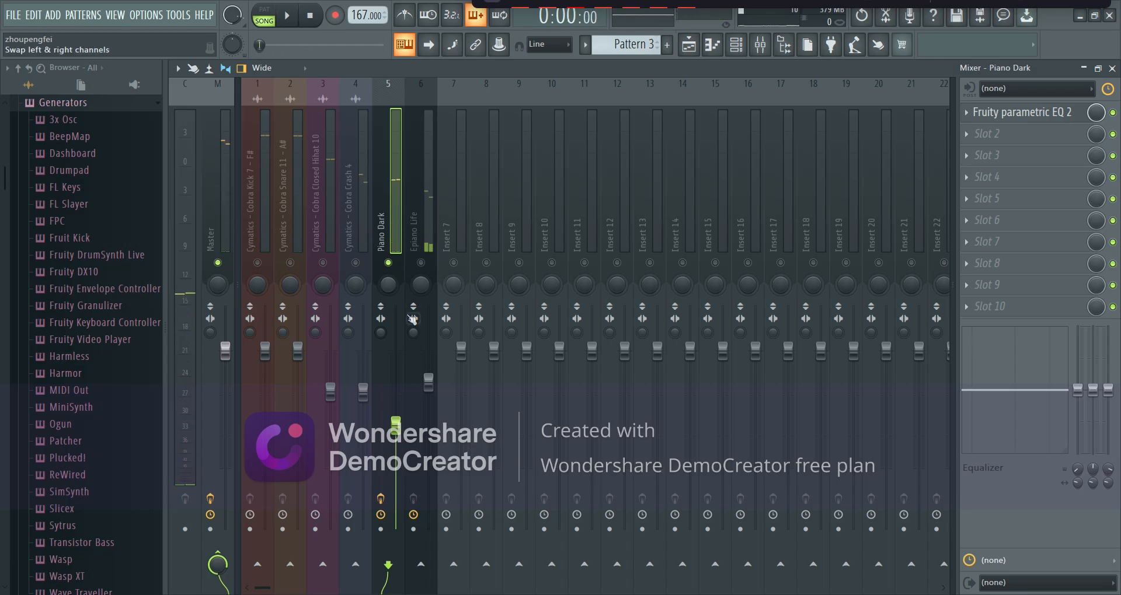
Open Pattern 2 from the playlist and route its 808 Distorted channel to mixer insert 7.
key(F5)
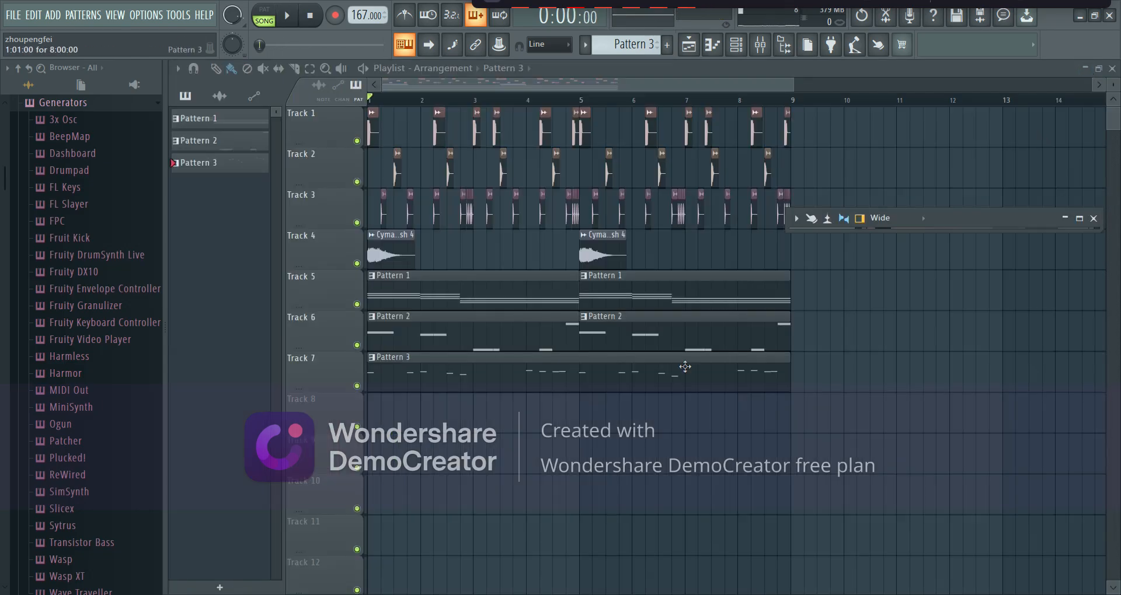
double_click(444, 341)
click(761, 47)
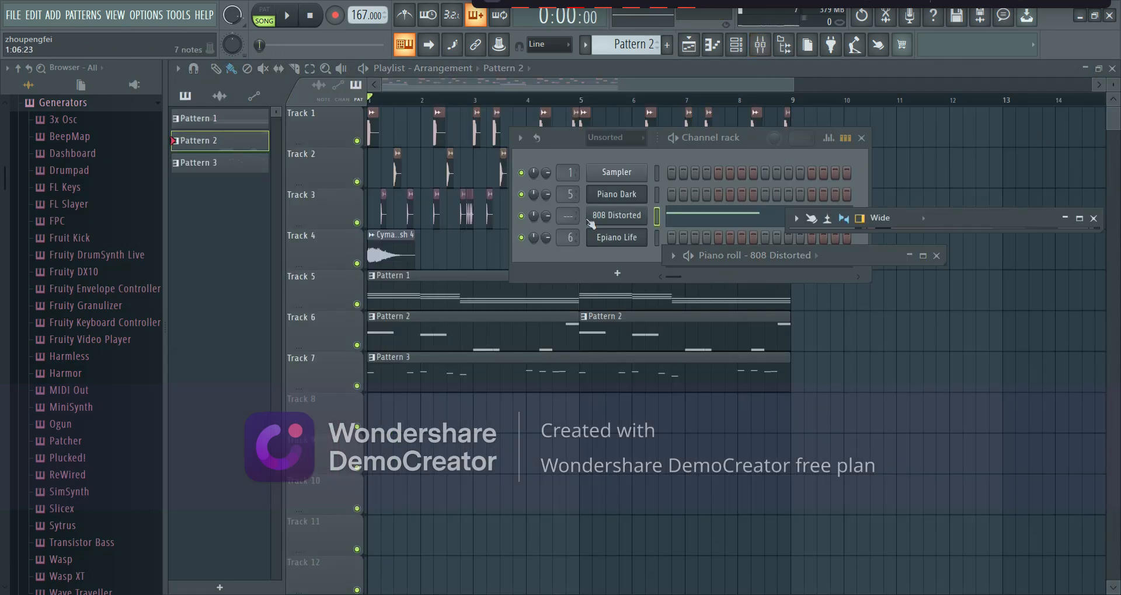
double_click(947, 220)
click(444, 197)
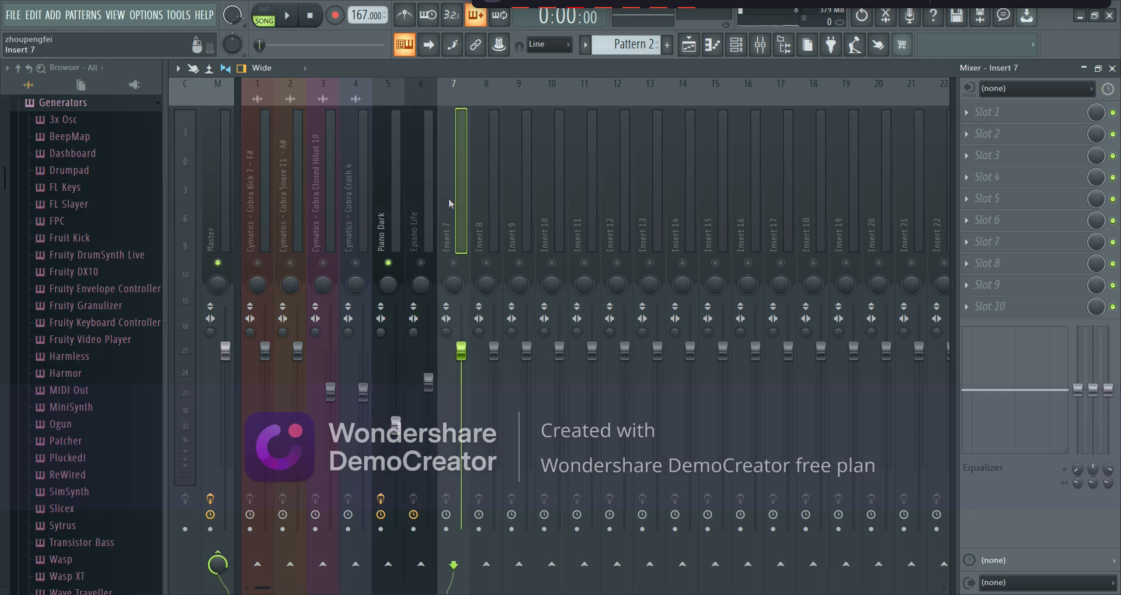
key(ctrl+l)
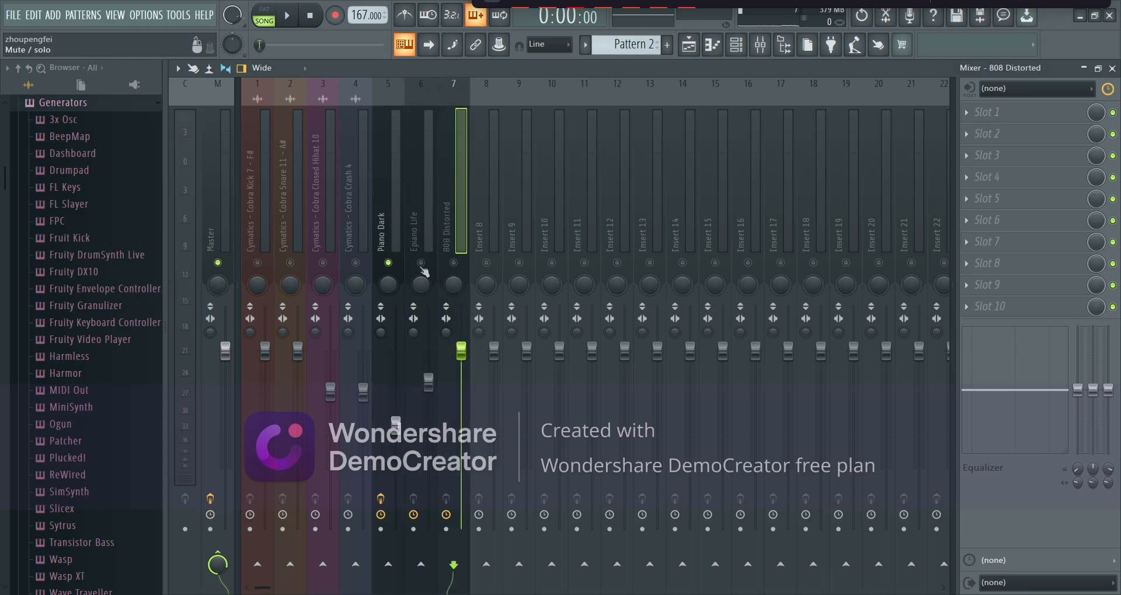
Play the song and compare the levels of the Epiano Life and Piano Dark mixer tracks.
key(space)
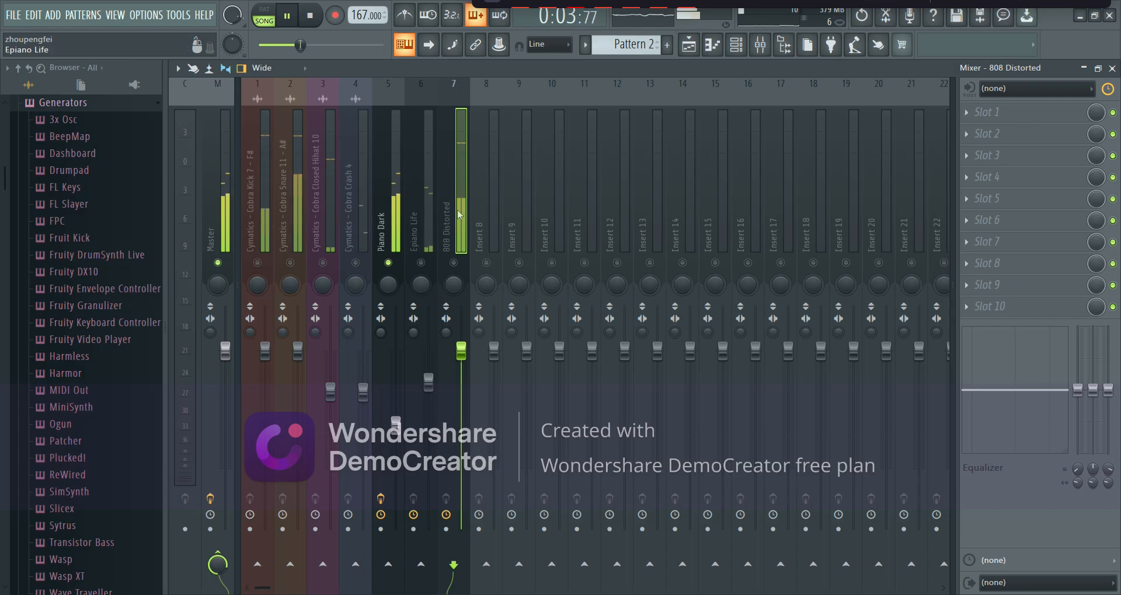
click(416, 217)
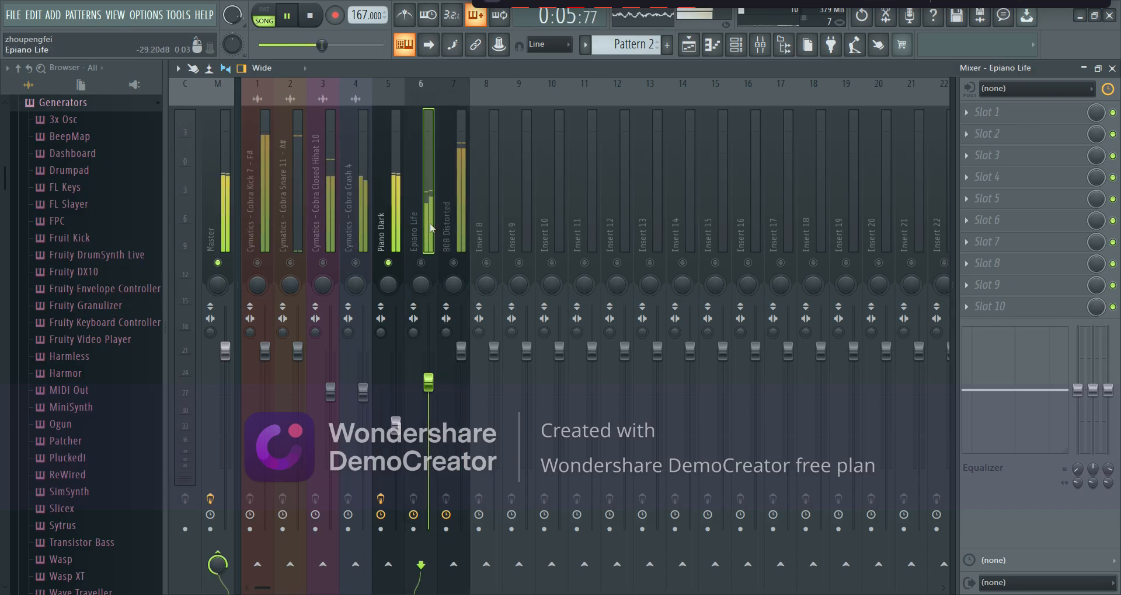
click(383, 231)
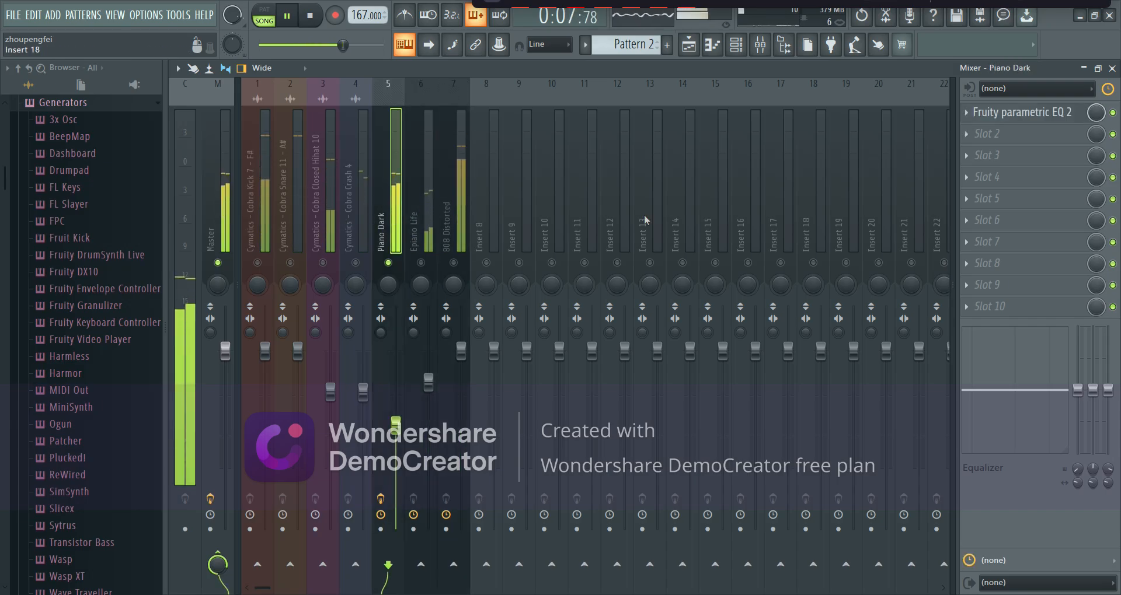
key(space)
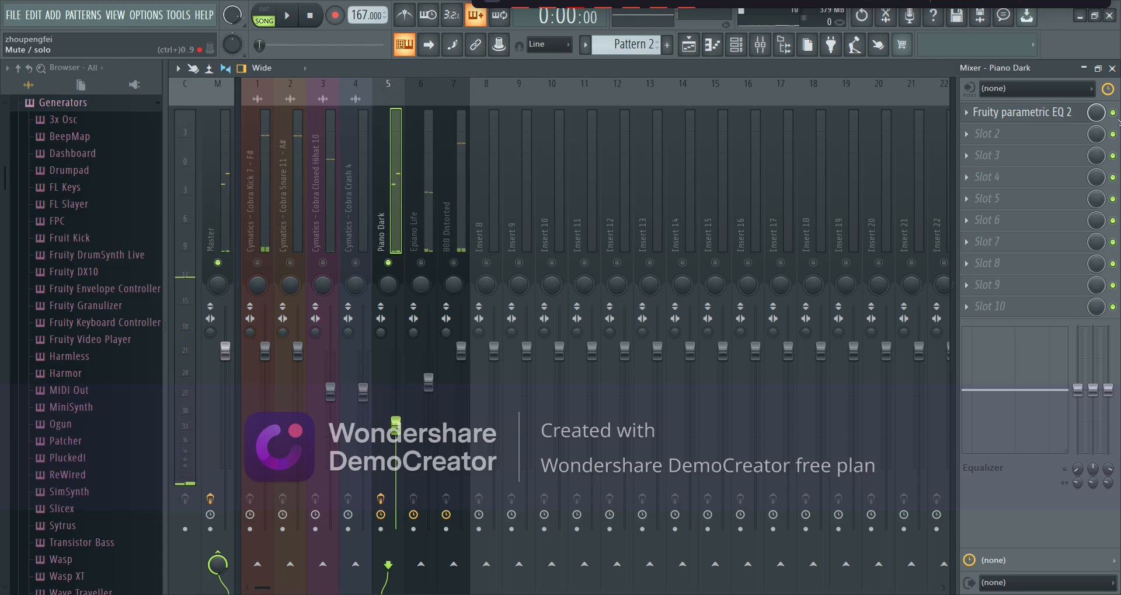
Audition Piano Dark with its equalizer bypassed and active, deepen the band 7 high-shelf cut at a lower frequency, and close the equalizer.
key(space)
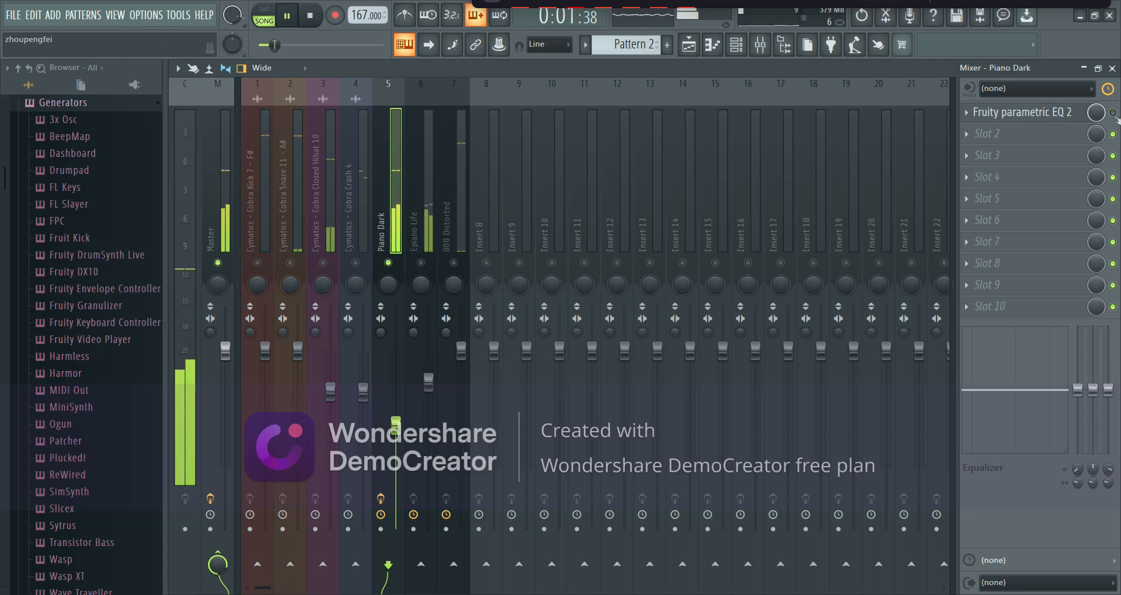
click(1073, 118)
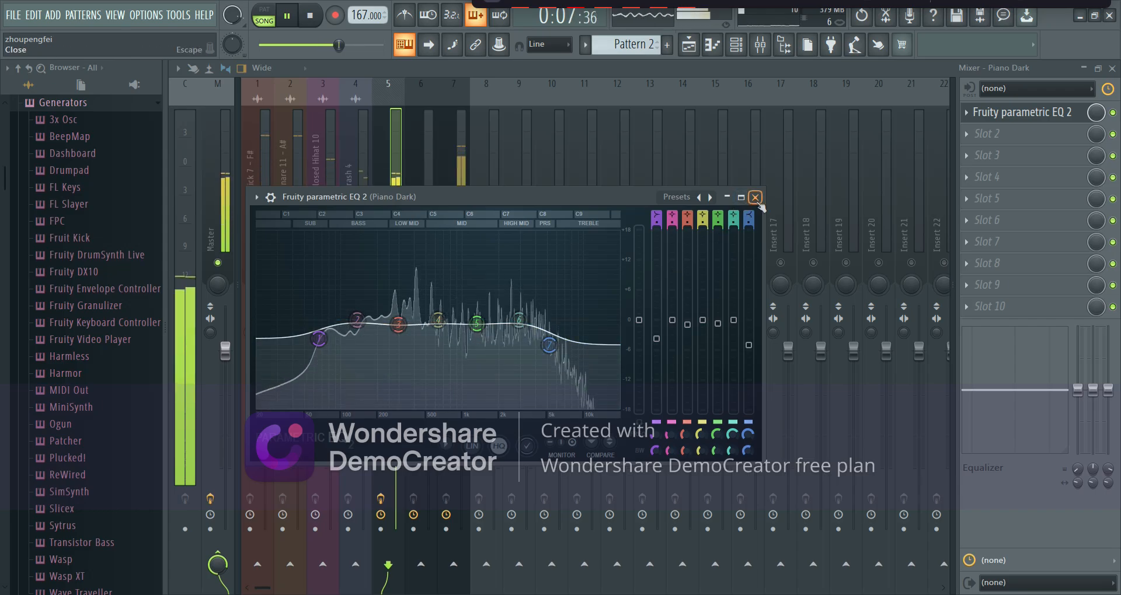
key(space)
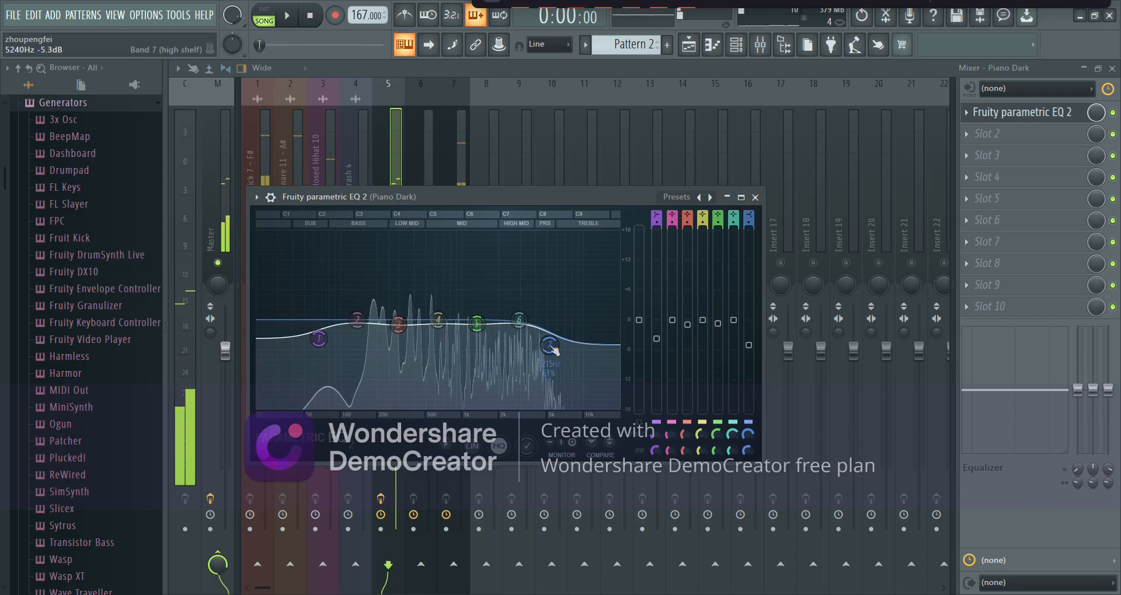
drag(552, 349, 525, 378)
key(space)
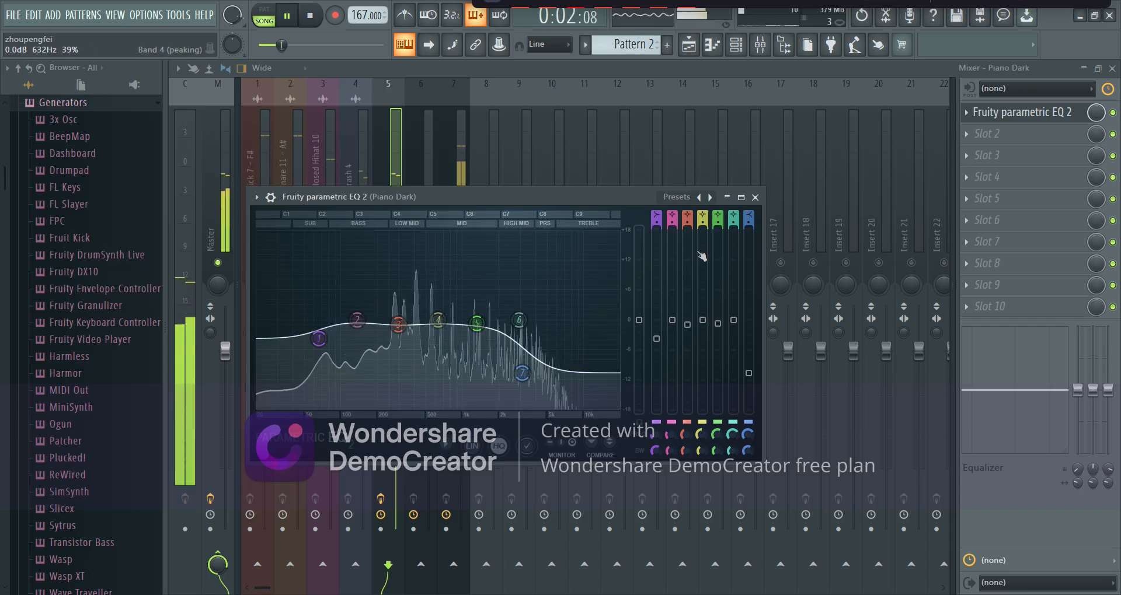
click(754, 197)
key(space)
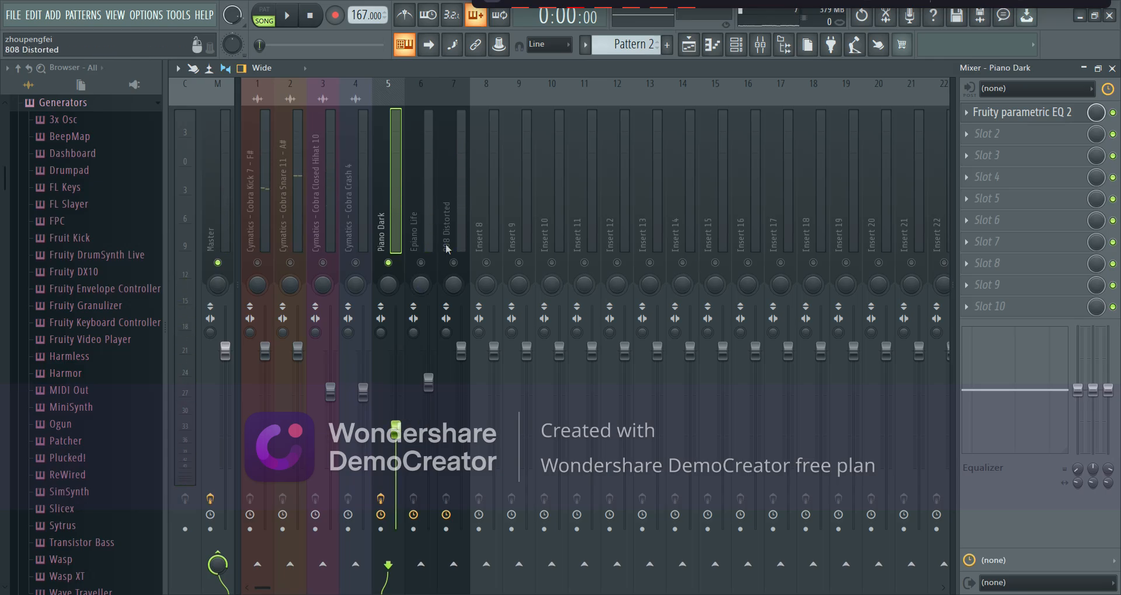
Solo the 808 Distorted mixer track and load Fruity Parametric EQ 2 into its first effect slot.
click(455, 264)
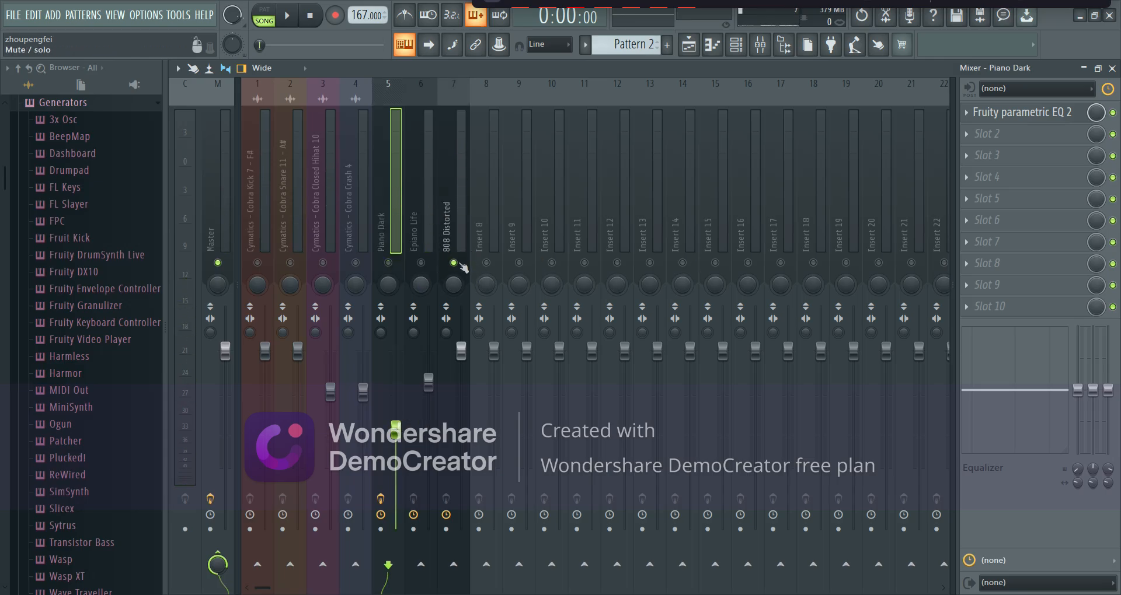
click(457, 196)
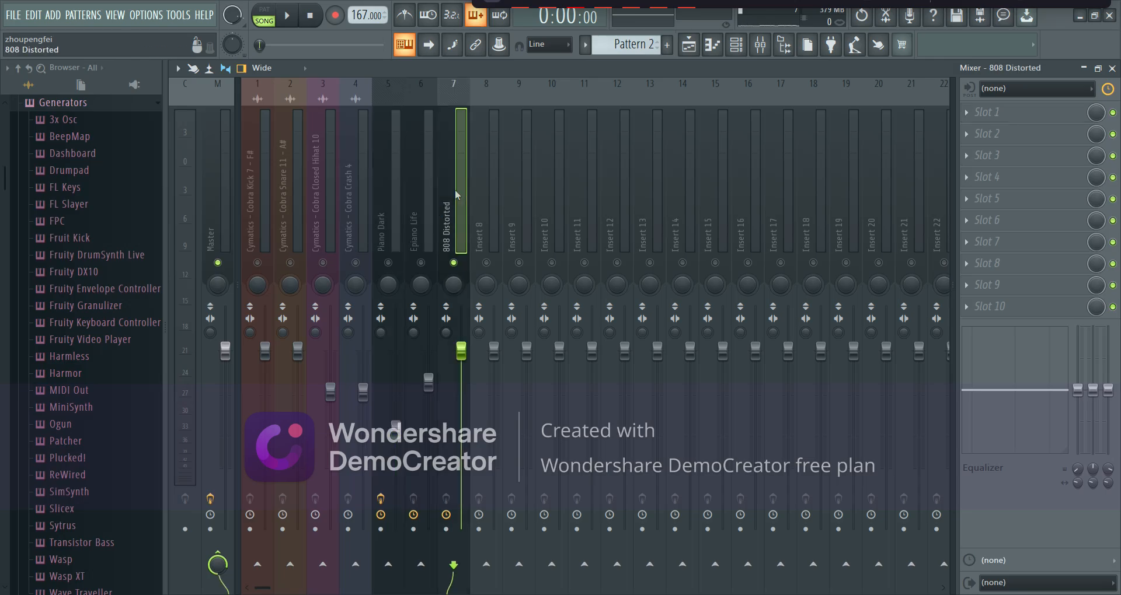
click(1039, 116)
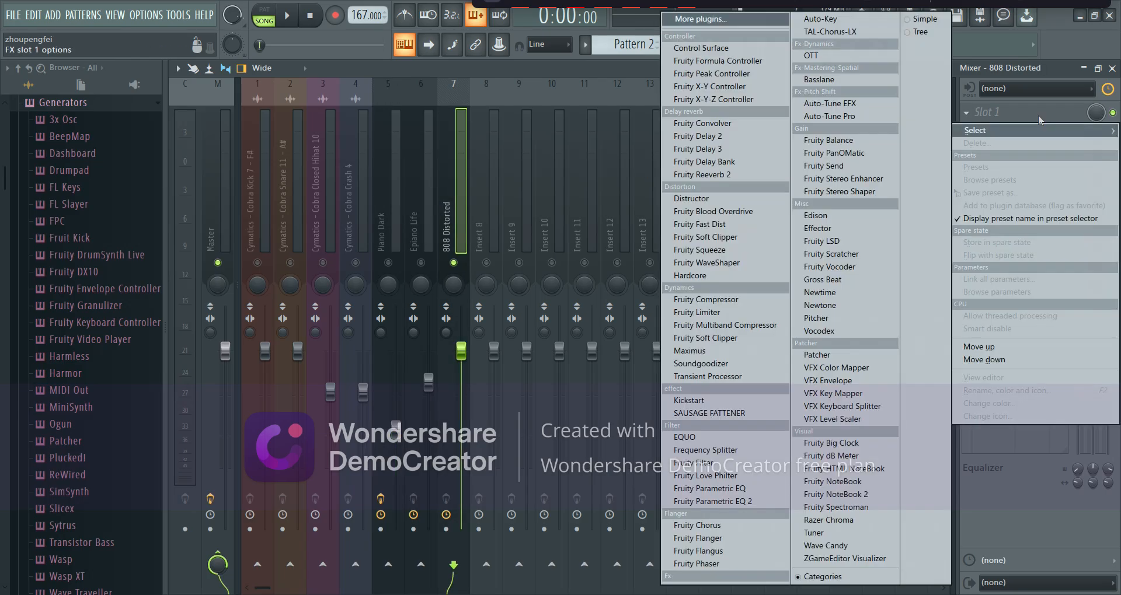
click(729, 502)
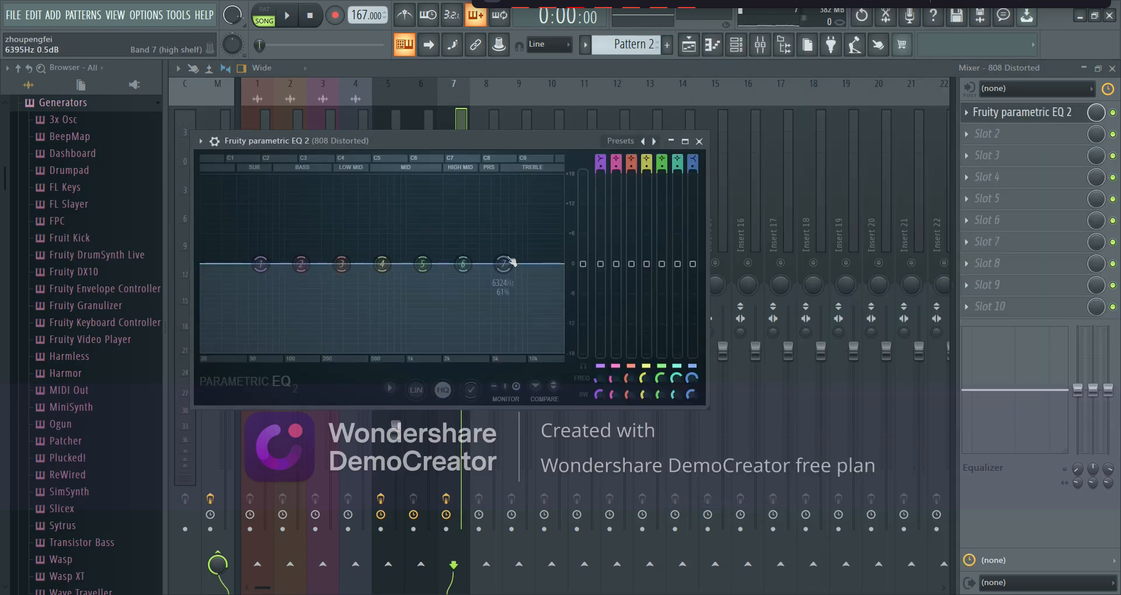
Cut band 7 strongly and boost bands 1 and 2 in the 808 Distorted equalizer, and lower the track's fader slightly while listening.
drag(502, 264, 480, 321)
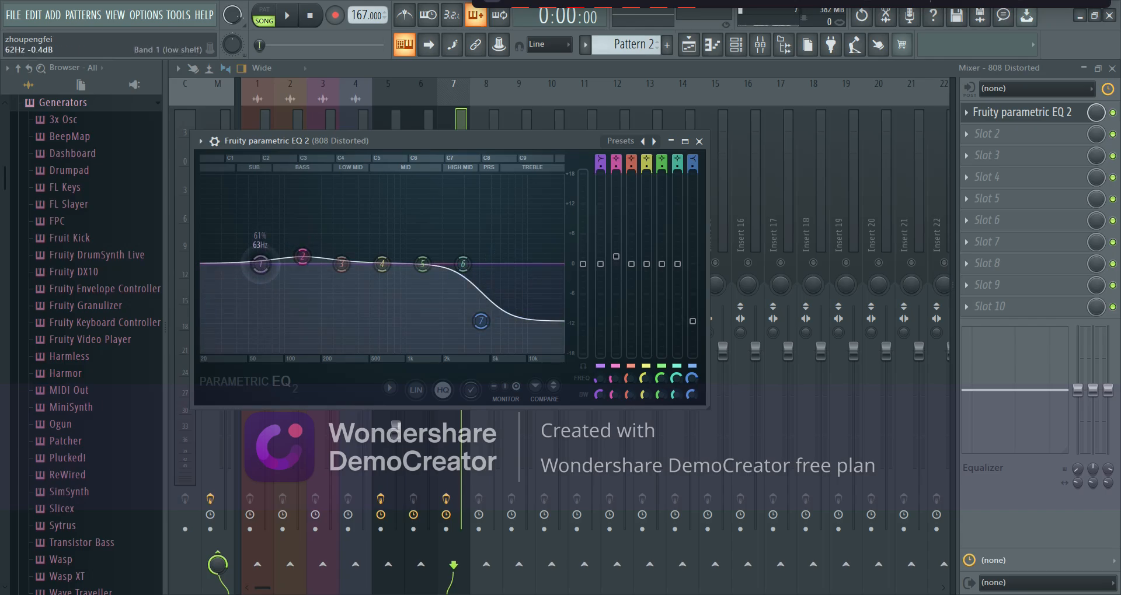
drag(261, 263, 263, 240)
click(698, 140)
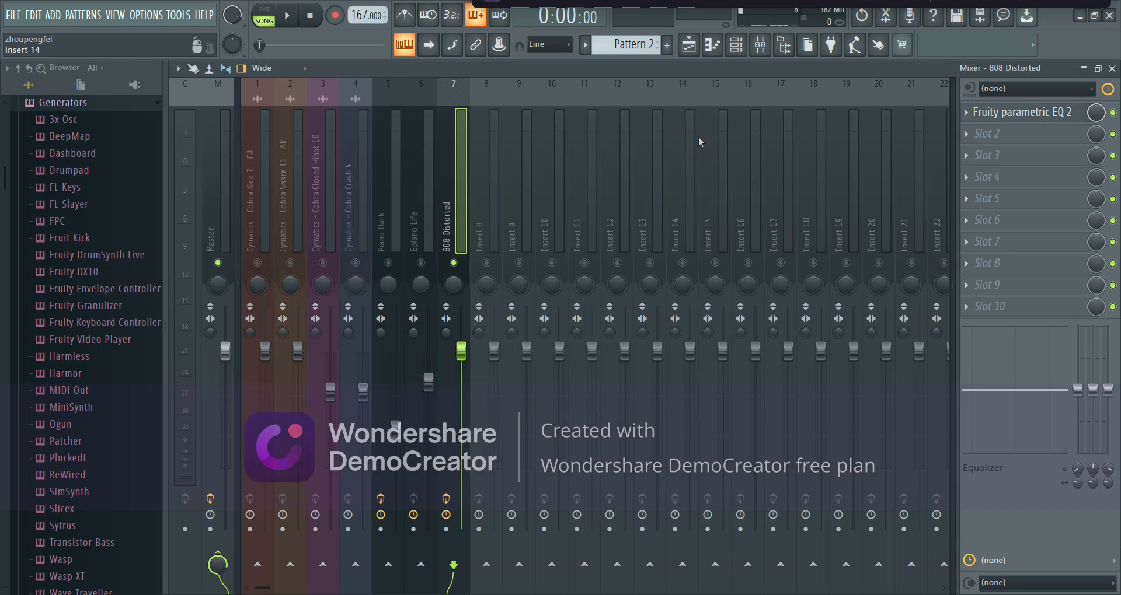
key(space)
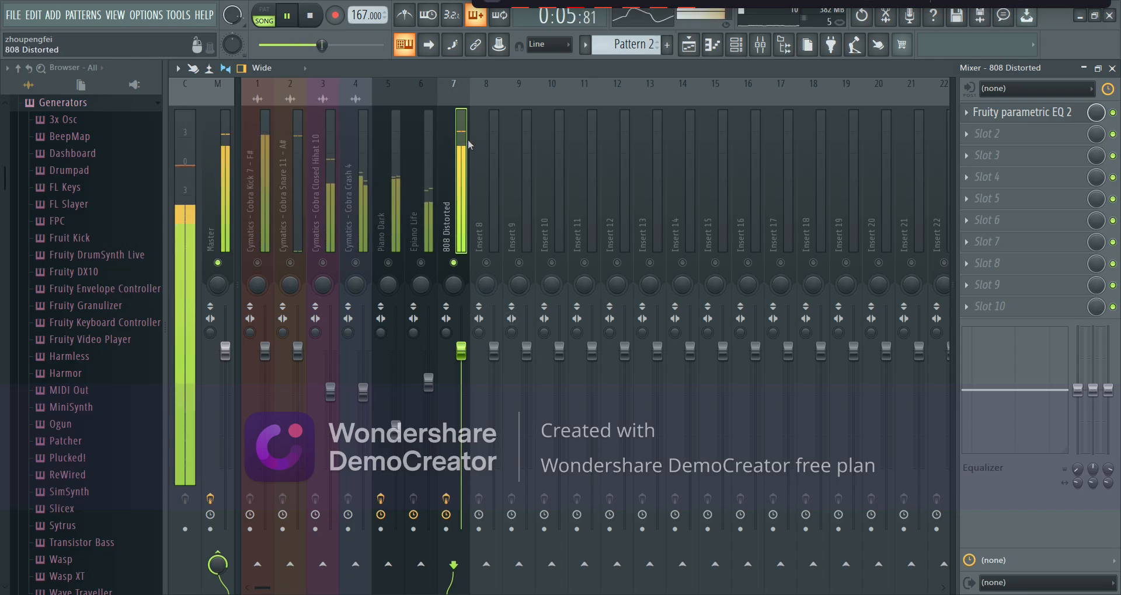
key(space)
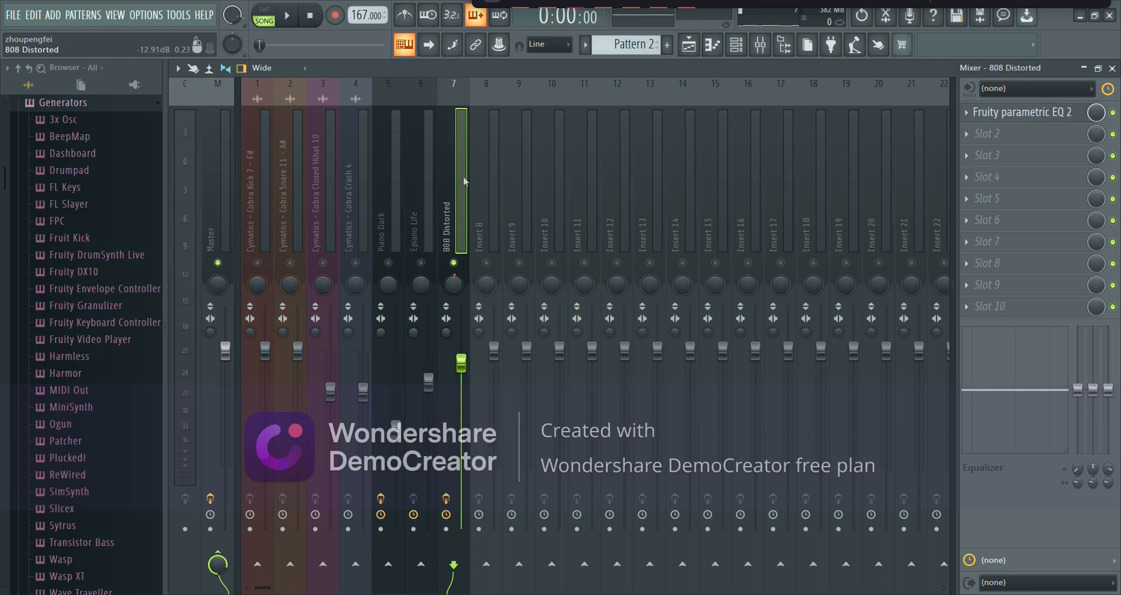
Load Fruity Blood Overdrive into the second 808 Distorted effect slot, adjust its pre-amp to a low amount during playback, and hide the plugin.
click(992, 134)
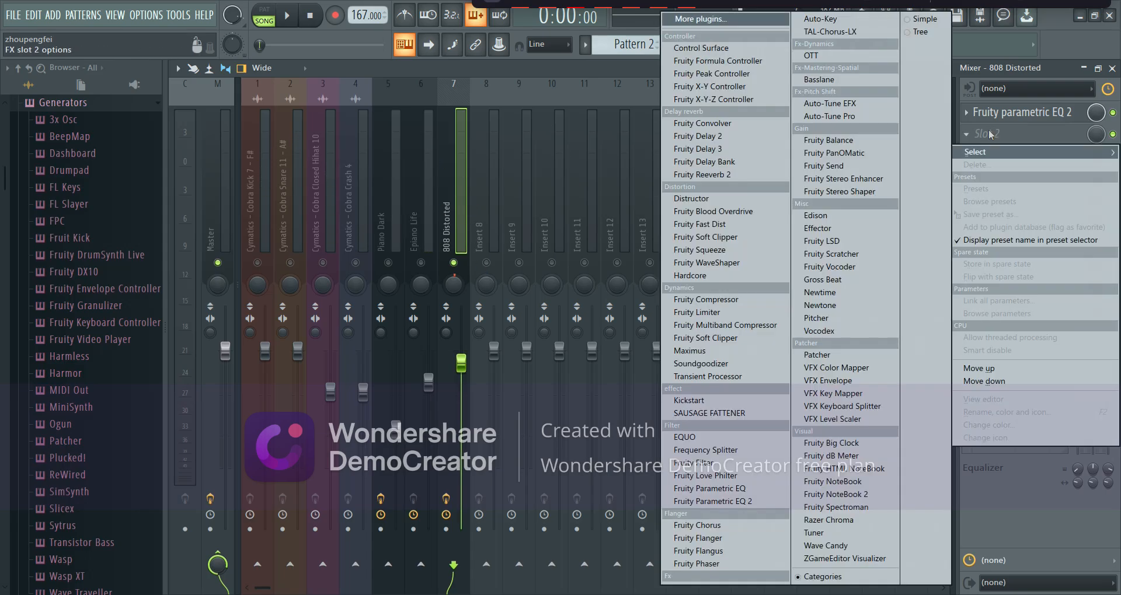
click(749, 217)
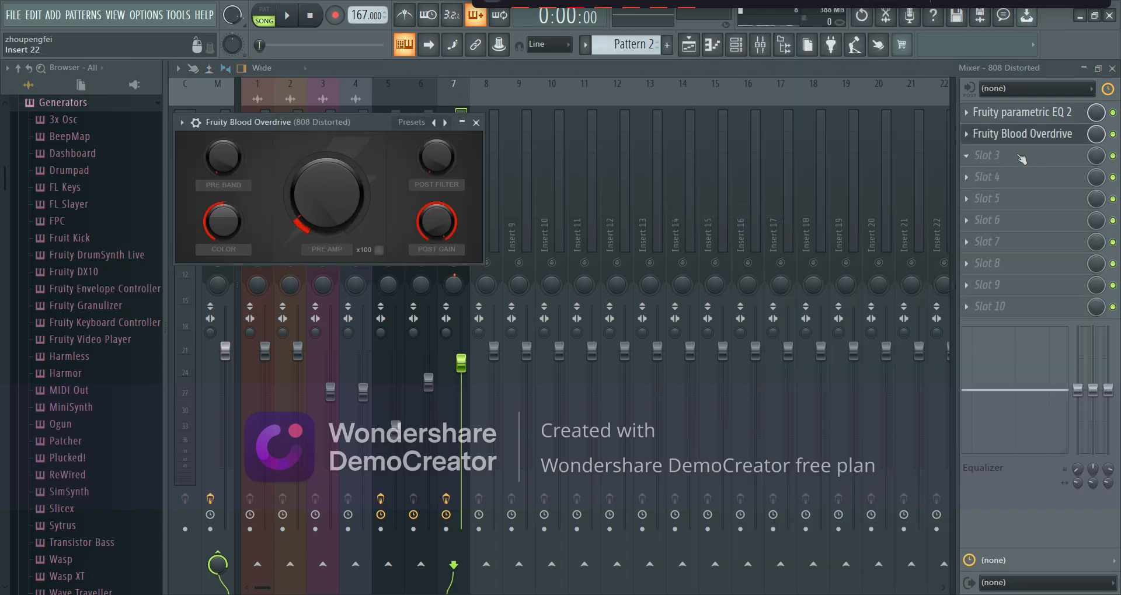
key(space)
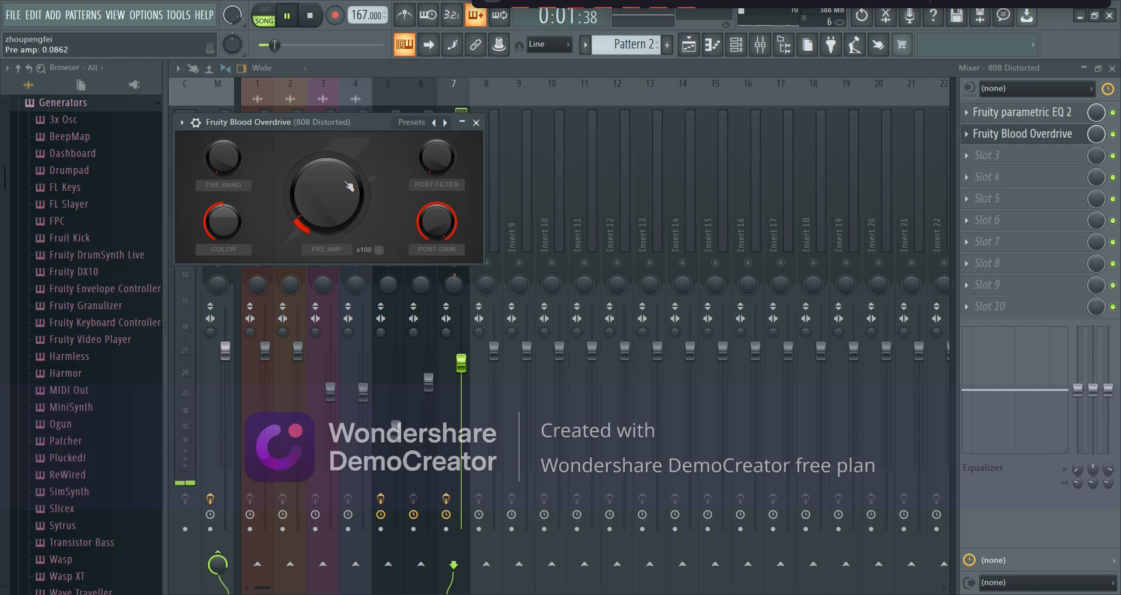
mouse_move(351, 185)
mouse_down()
mouse_move(351, 150)
mouse_move(334, 187)
mouse_up()
key(space)
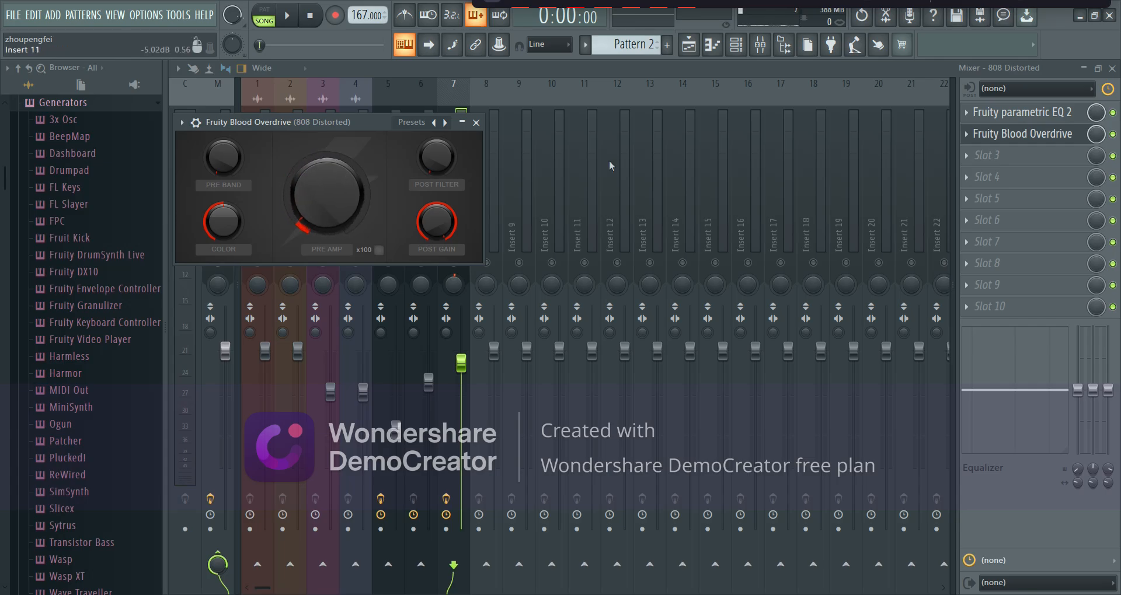
click(462, 123)
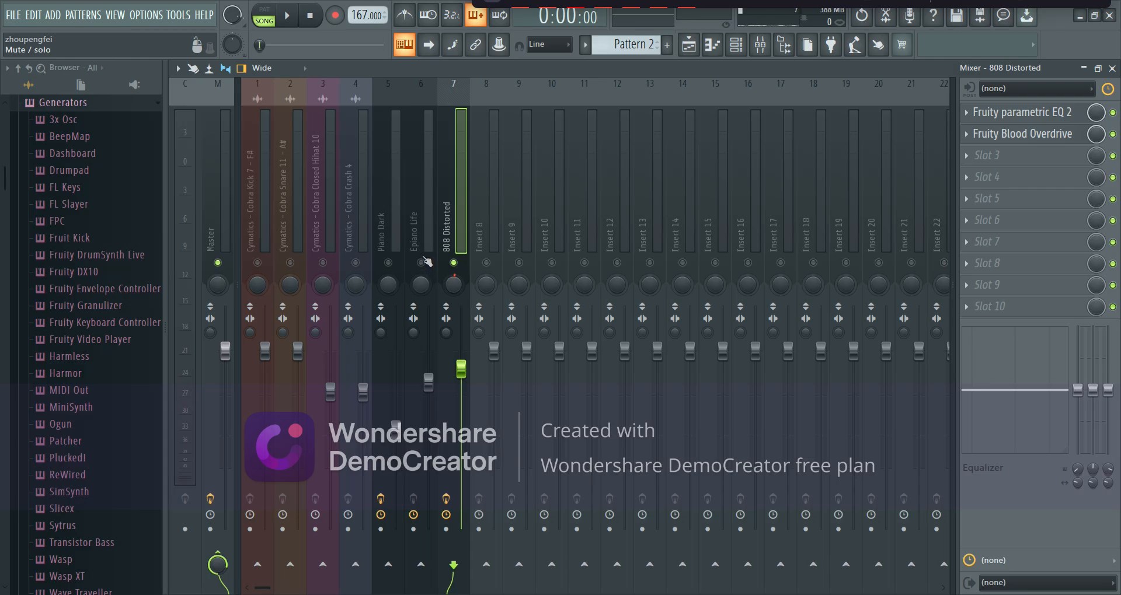
Solo the Epiano Life mixer track and load Fruity Parametric EQ 2 into its first effect slot.
key(space)
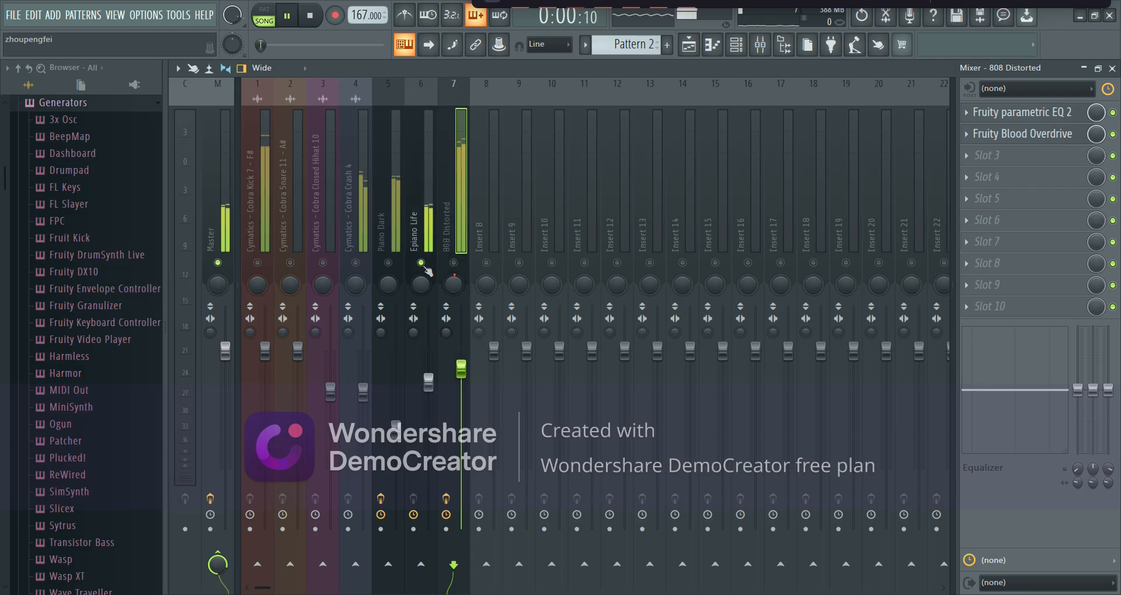
click(427, 270)
click(987, 114)
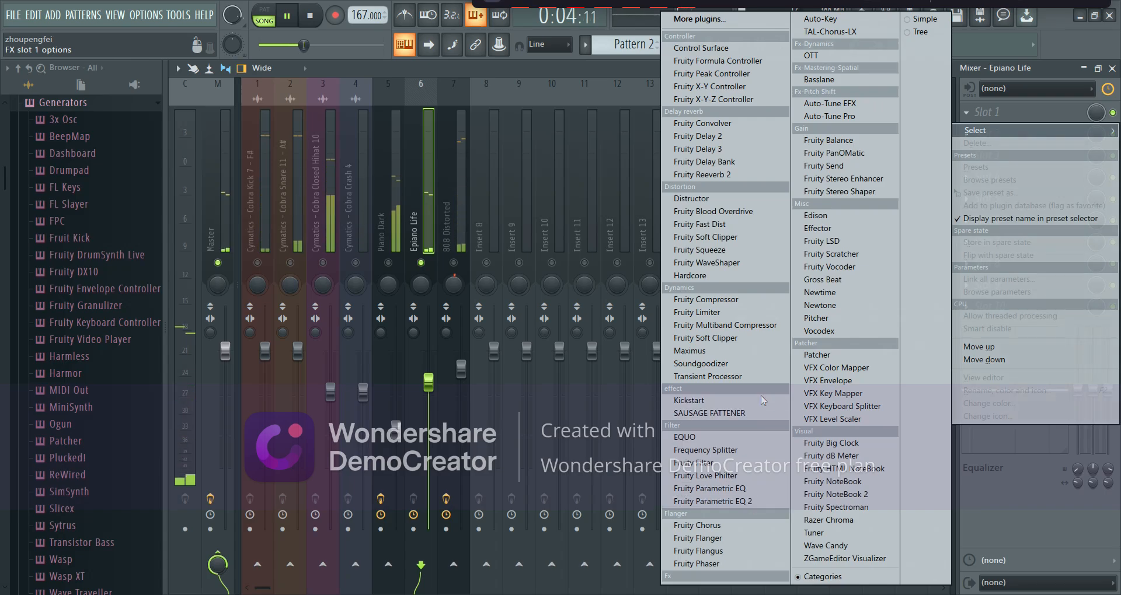
click(750, 503)
key(space)
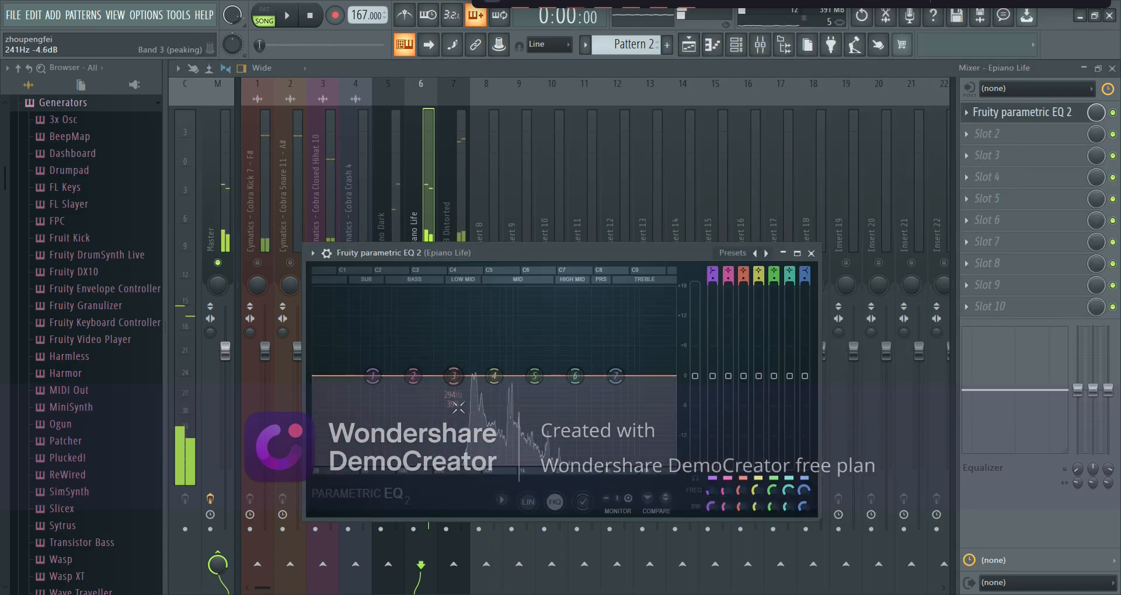
Cut the low shelf (band 1) and band 2, and dip bands 3 and 4 slightly in the Epiano Life equalizer while checking playback.
drag(413, 375, 381, 419)
key(space)
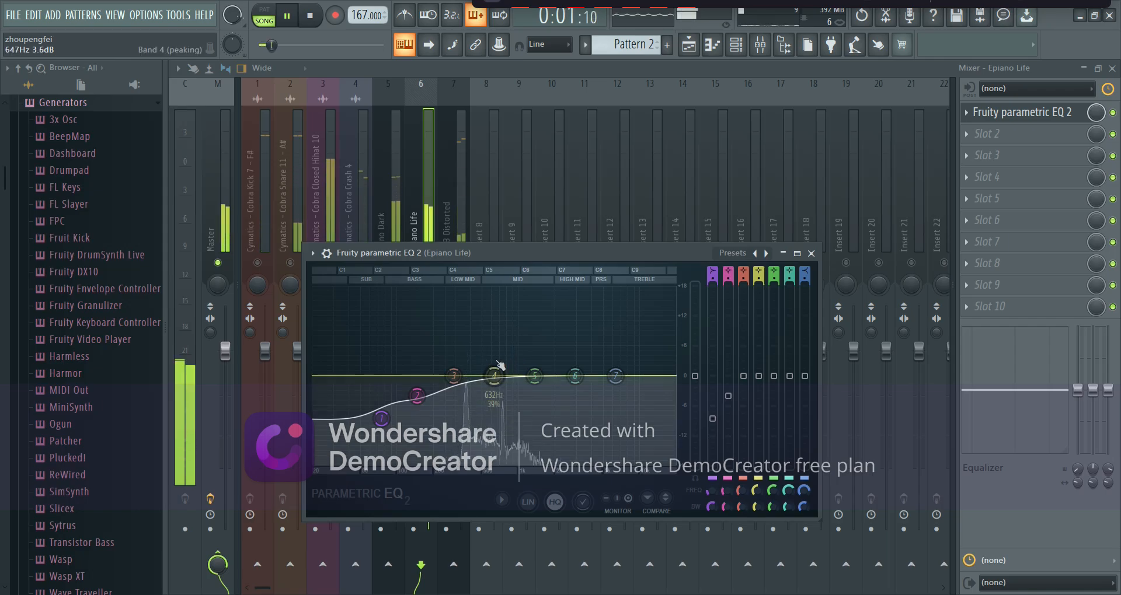
key(space)
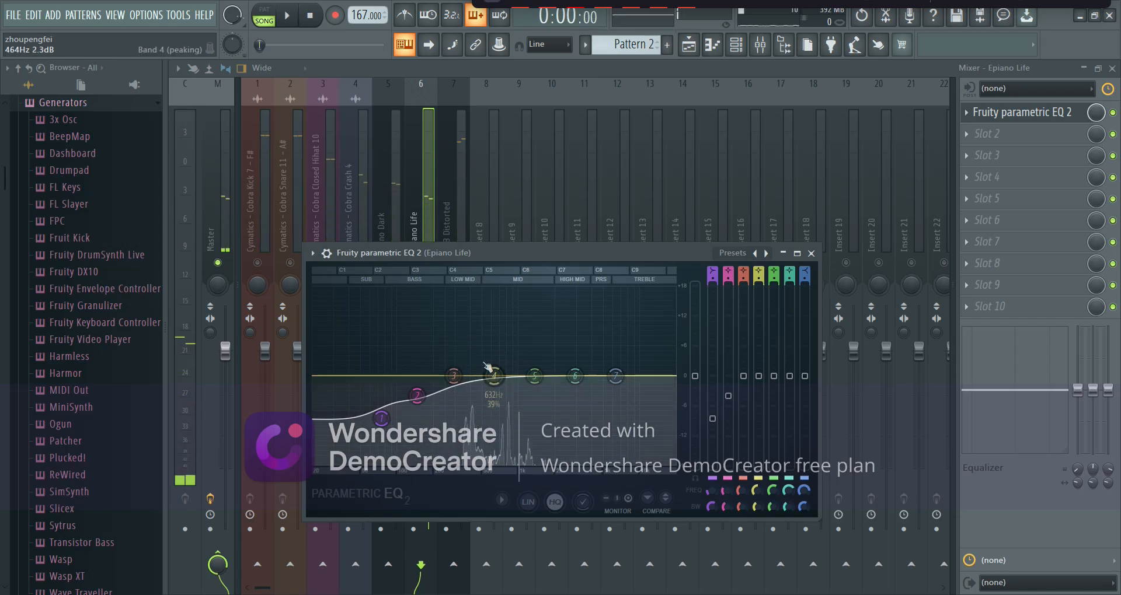
drag(470, 382, 496, 390)
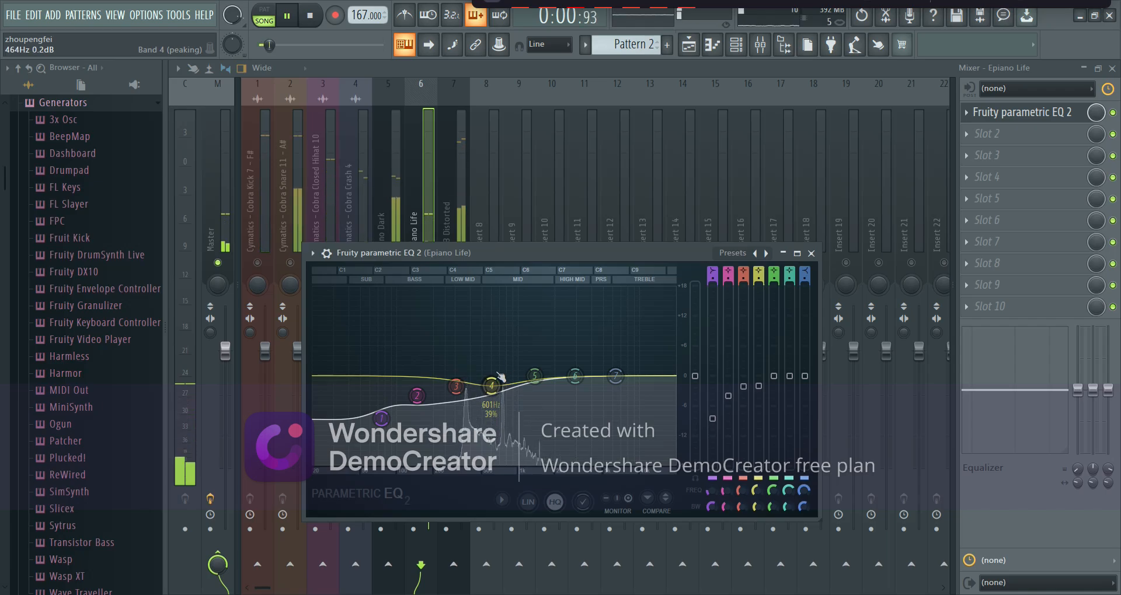
Lower the high shelf (band 7) in the Epiano Life equalizer, stop playback, close the equalizer and unsolo the track.
drag(615, 375, 597, 409)
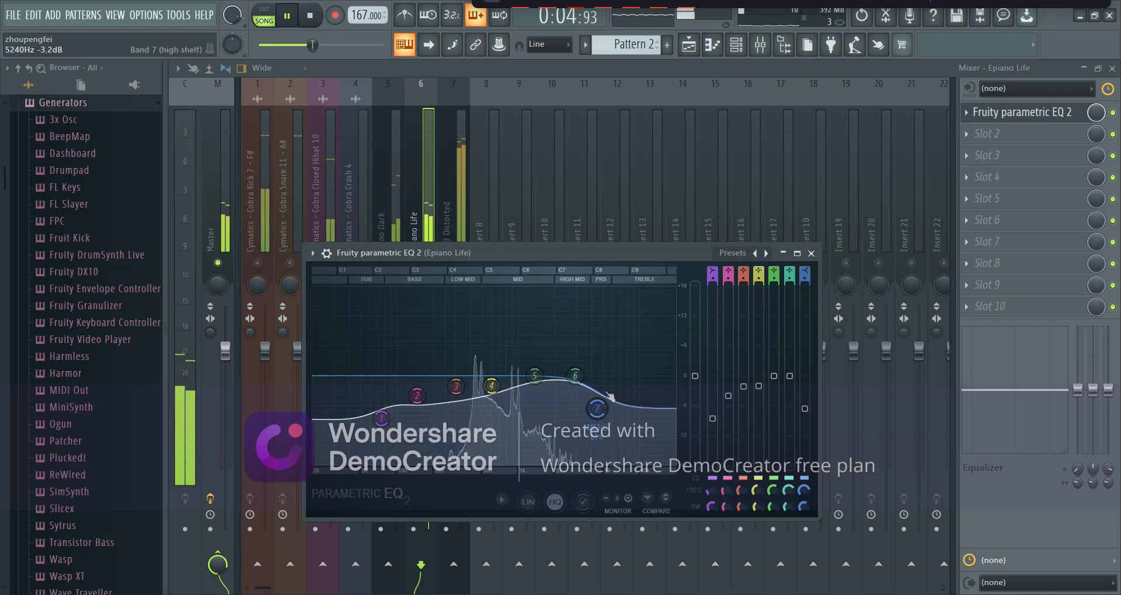
key(space)
click(811, 253)
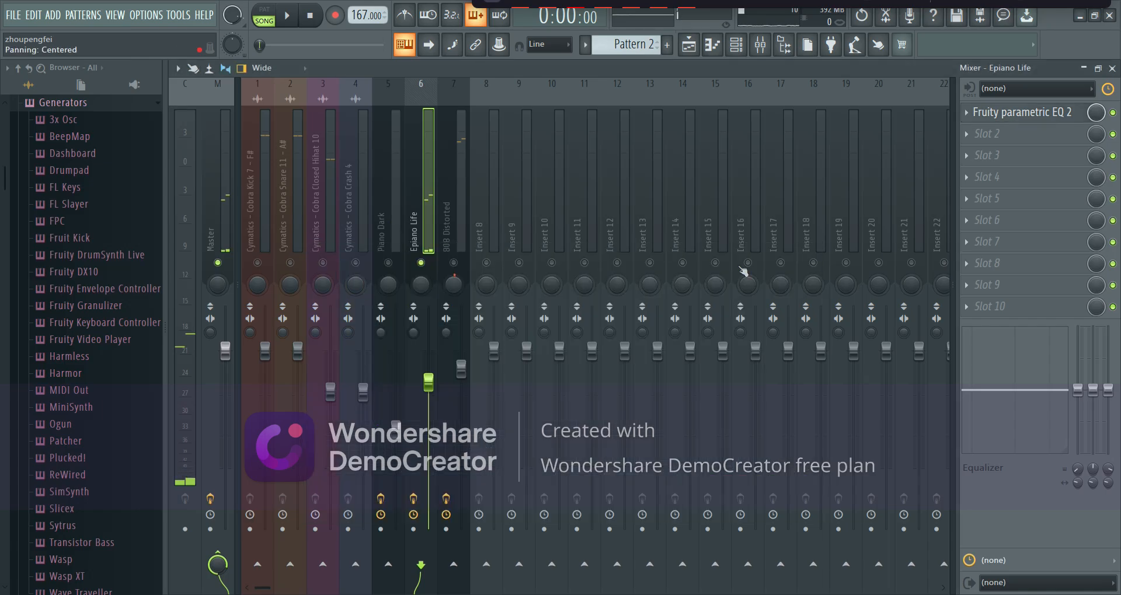
right_click(420, 264)
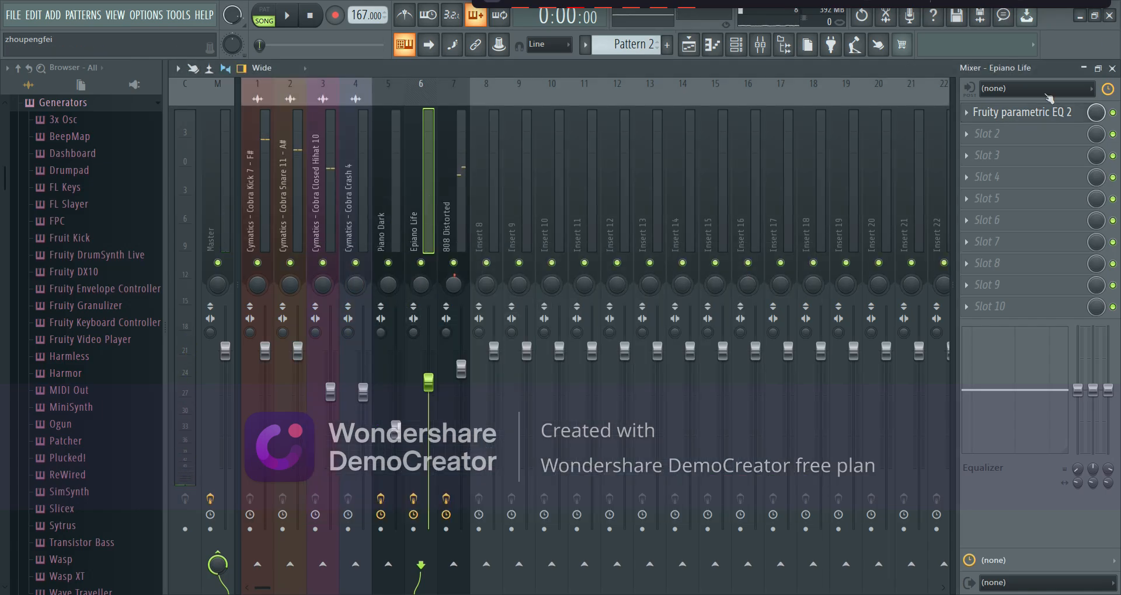
Play the arrangement with every track active to judge the mix, checking the mixer levels.
click(1112, 69)
right_click(883, 310)
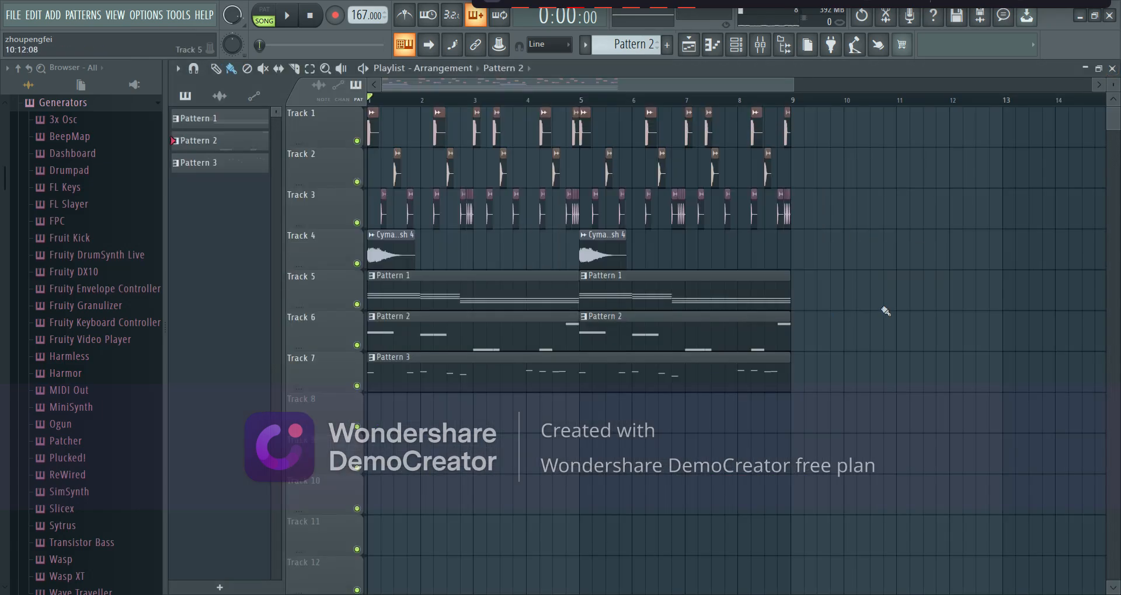
key(space)
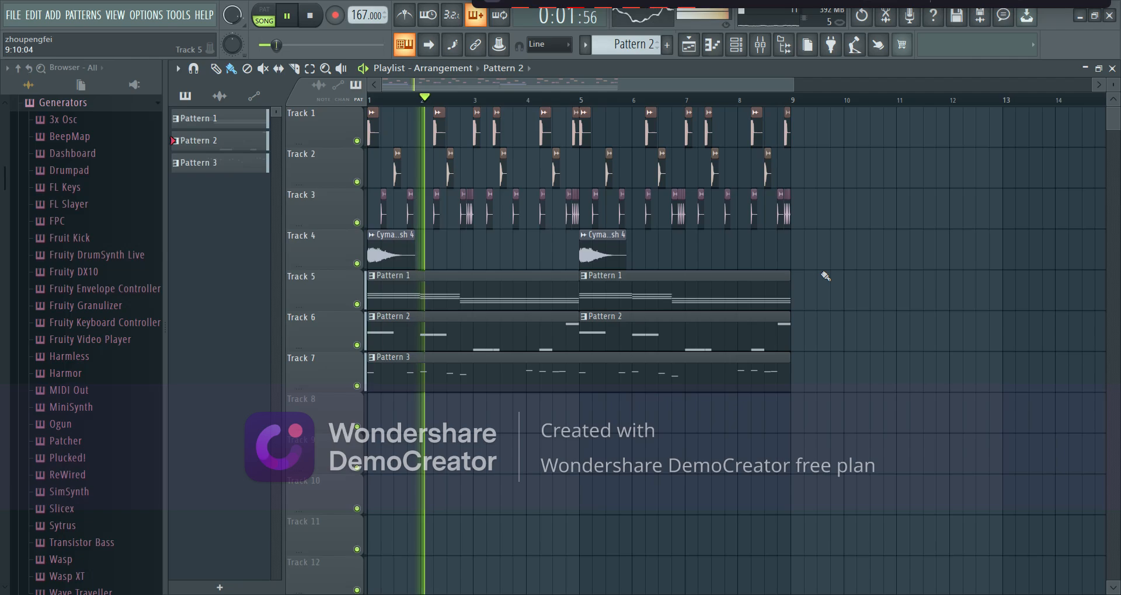
click(769, 46)
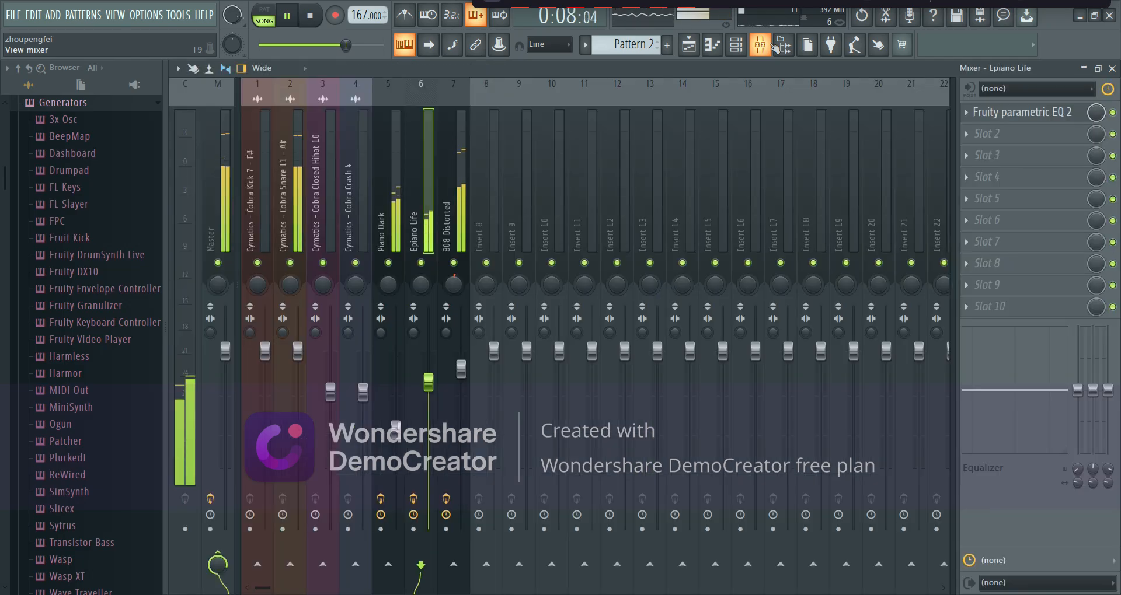
key(space)
Set the 808 Distorted fader to about 80% and the Epiano Life fader to about 85%, checking the balance during playback.
click(460, 369)
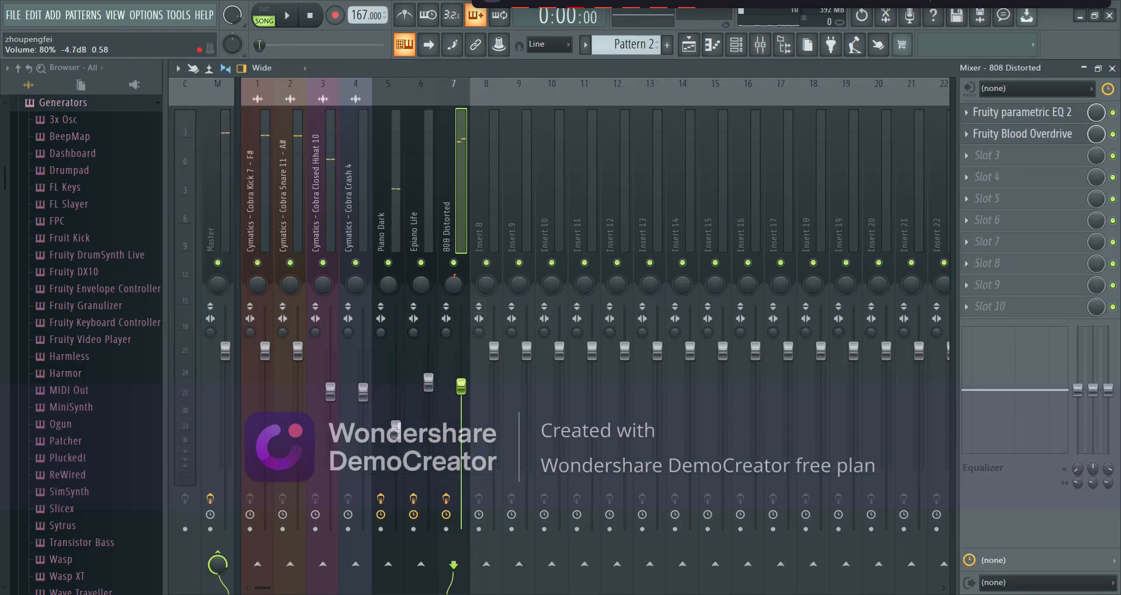
drag(429, 382, 428, 376)
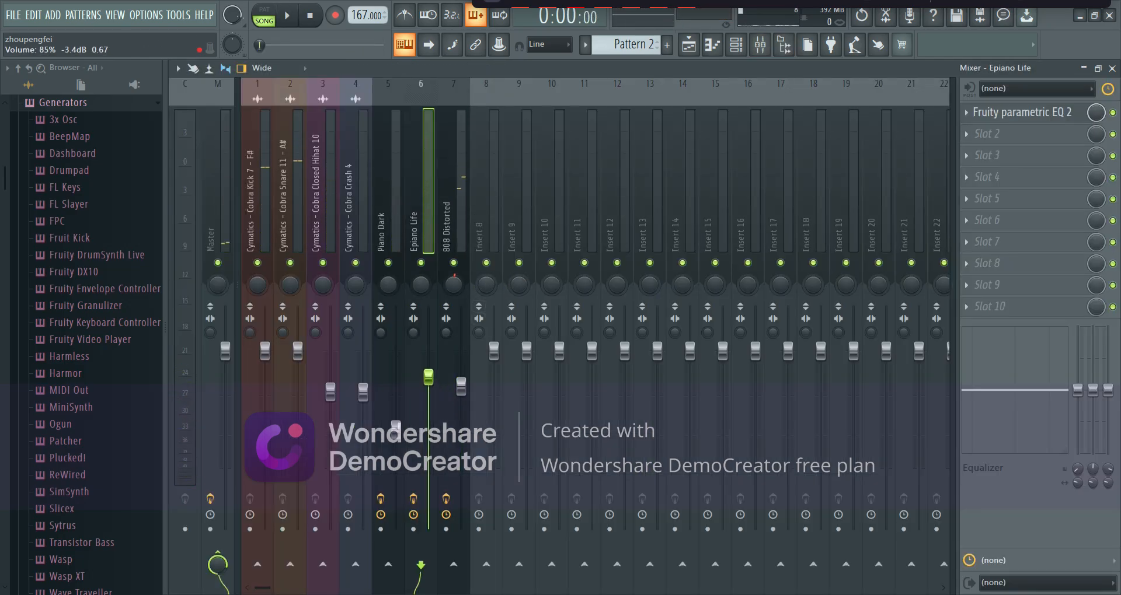
key(space)
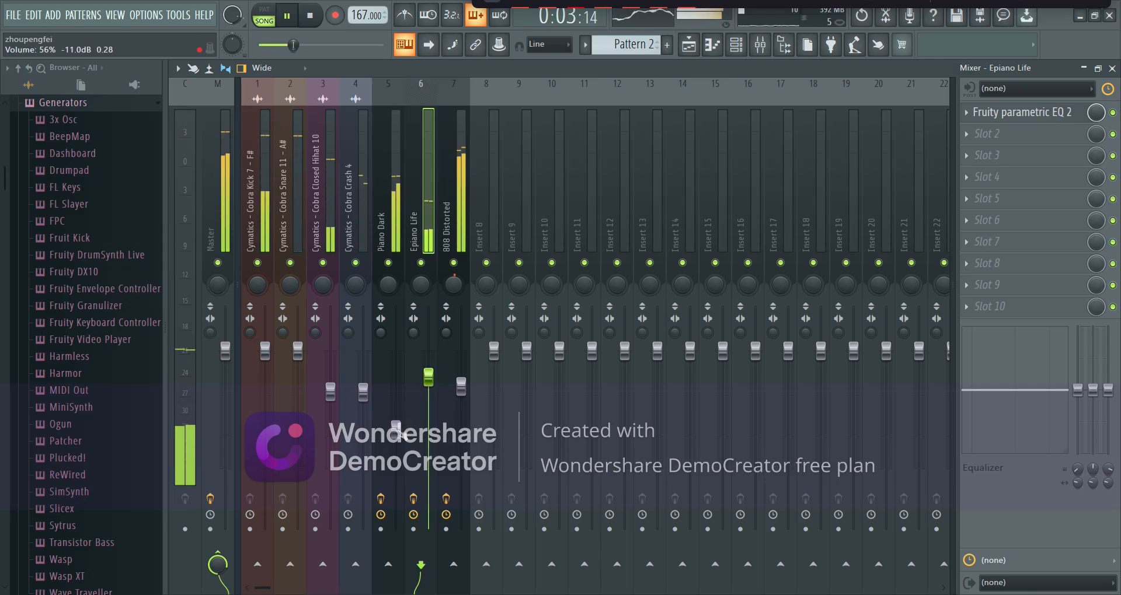
click(463, 385)
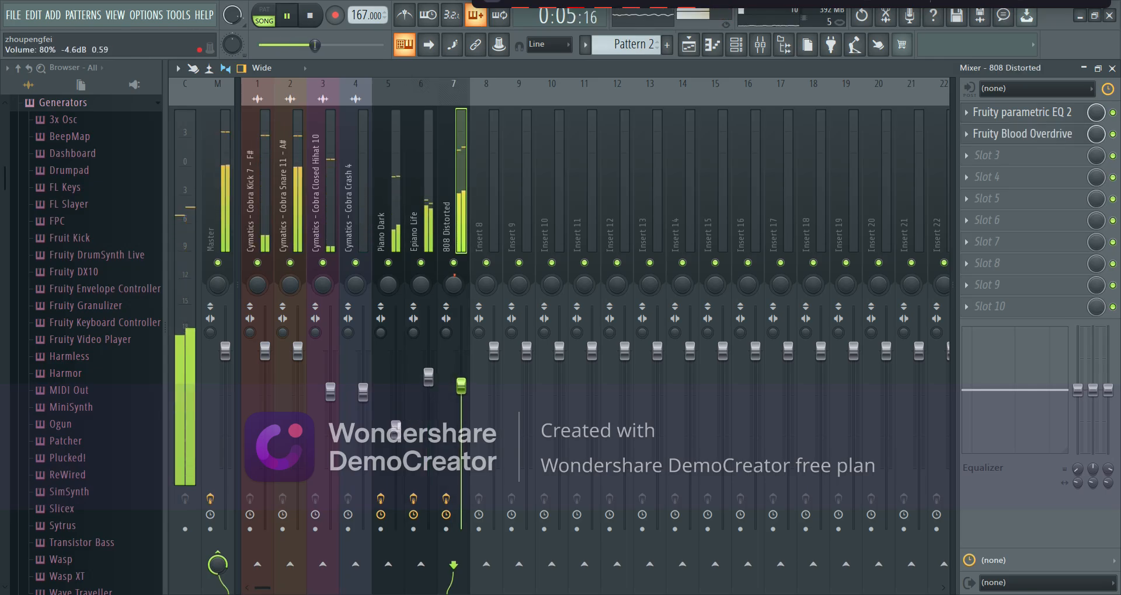
click(1111, 68)
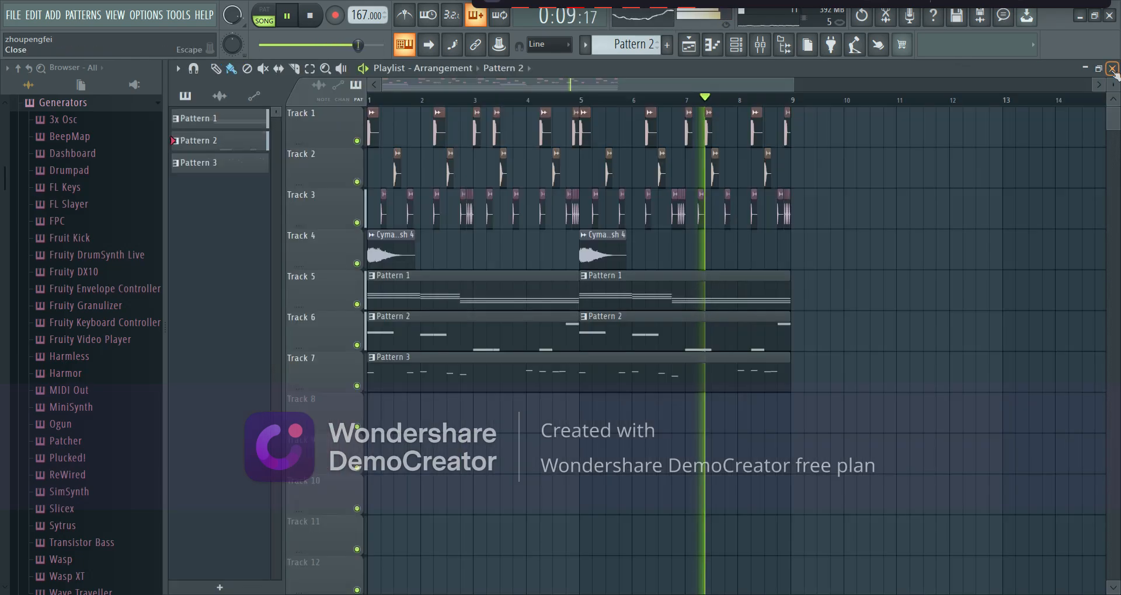
key(space)
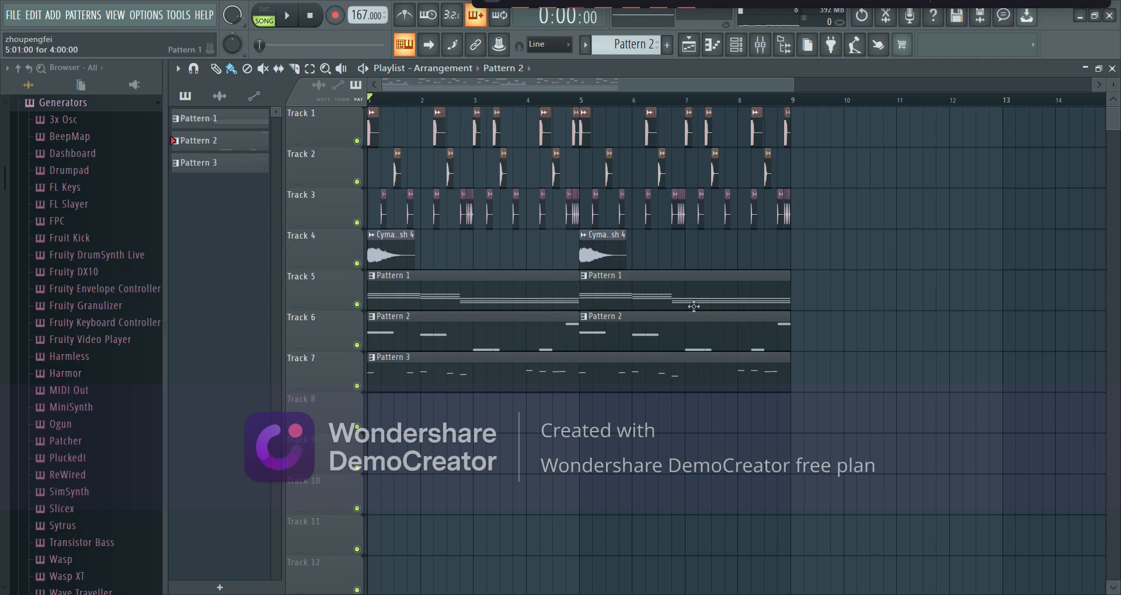
Select all clips on Tracks 1 to 7 and move them eight bars later to start at bar 9.
scroll(797, 286, down, 3)
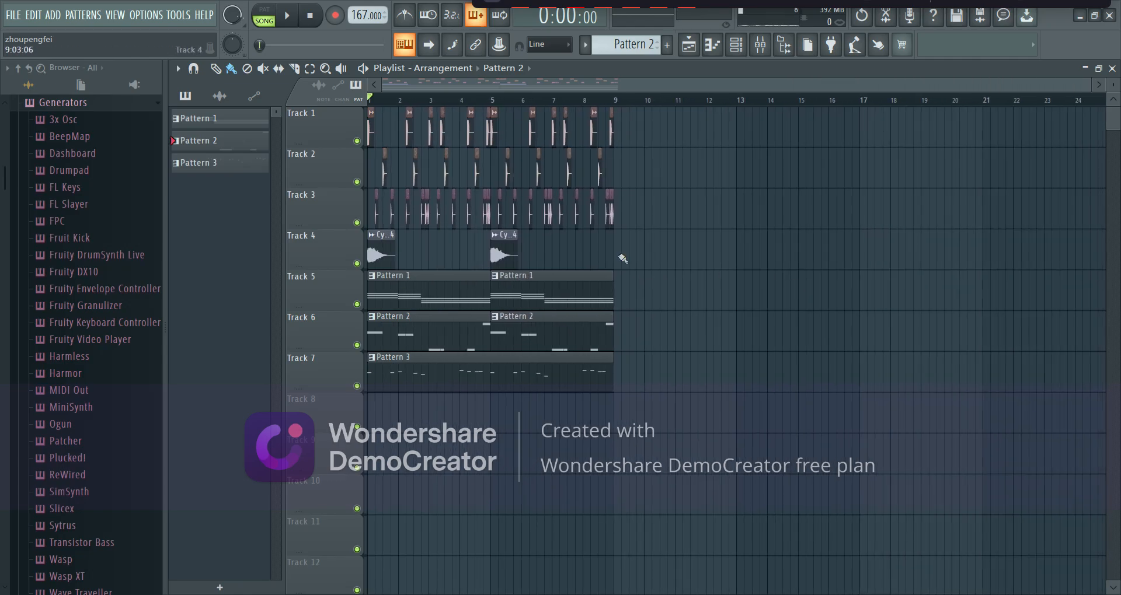
drag(671, 126, 322, 401)
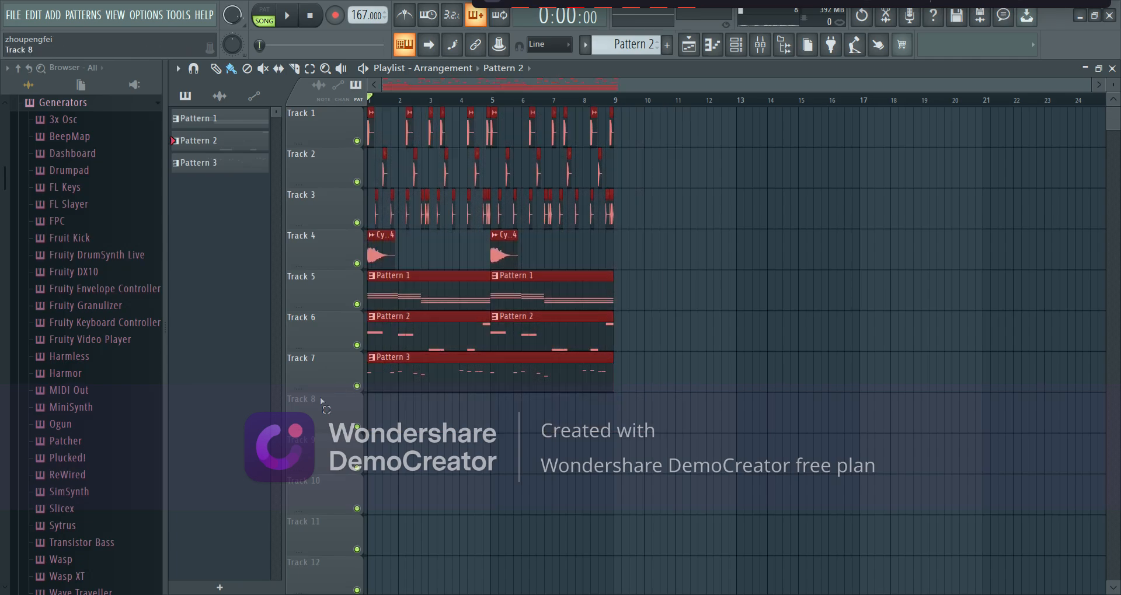
drag(401, 380, 647, 379)
click(651, 419)
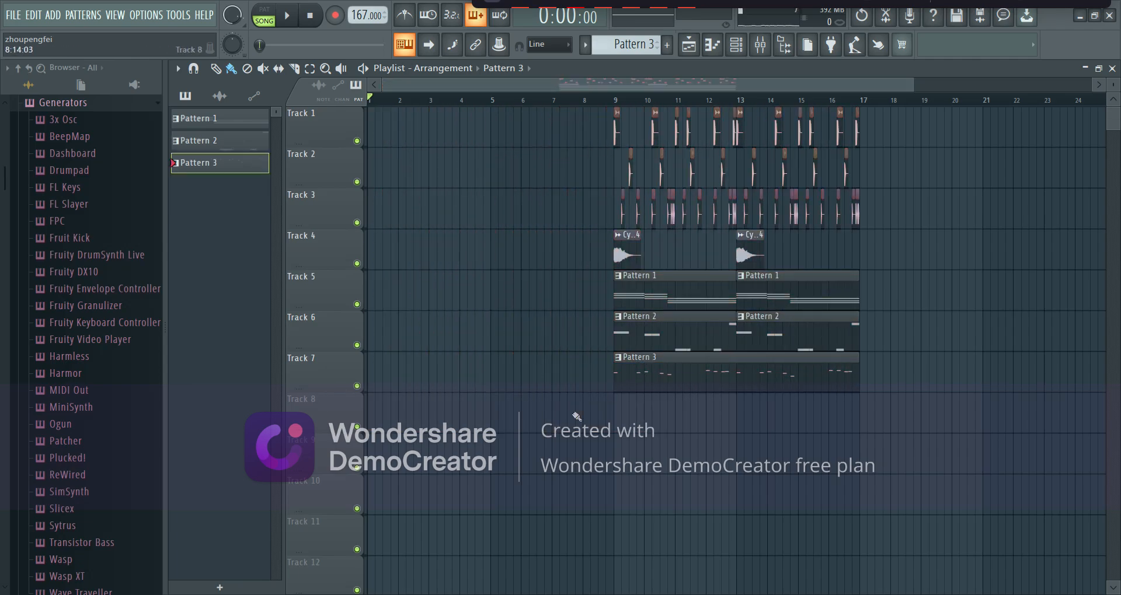
Place Pattern 1 on Track 5 at bars 1 and 5 as an intro, checking it with playback.
click(613, 287)
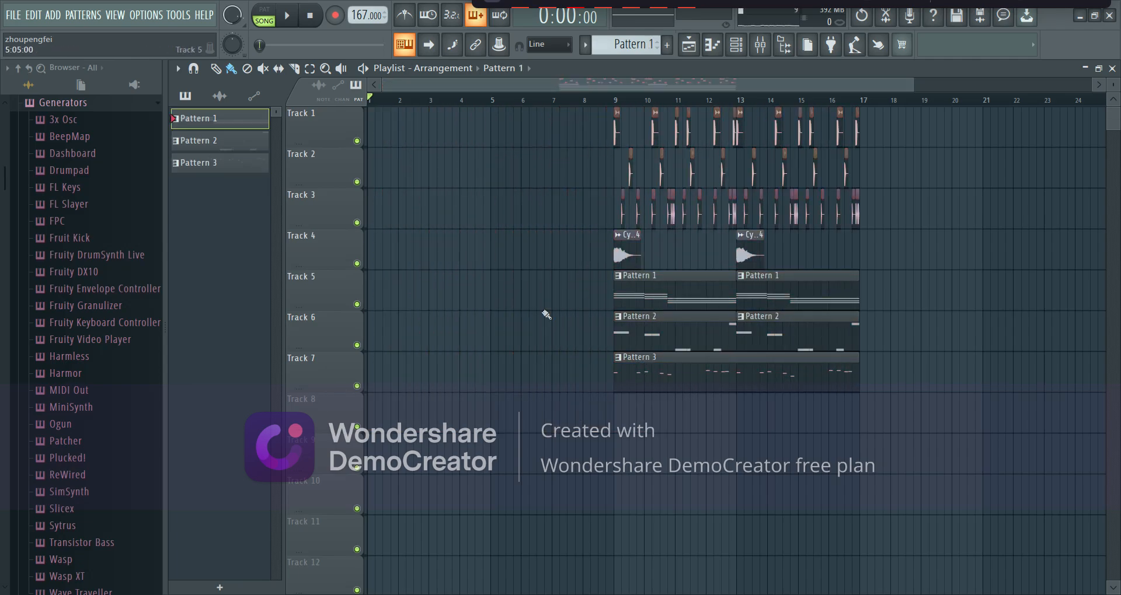
click(373, 301)
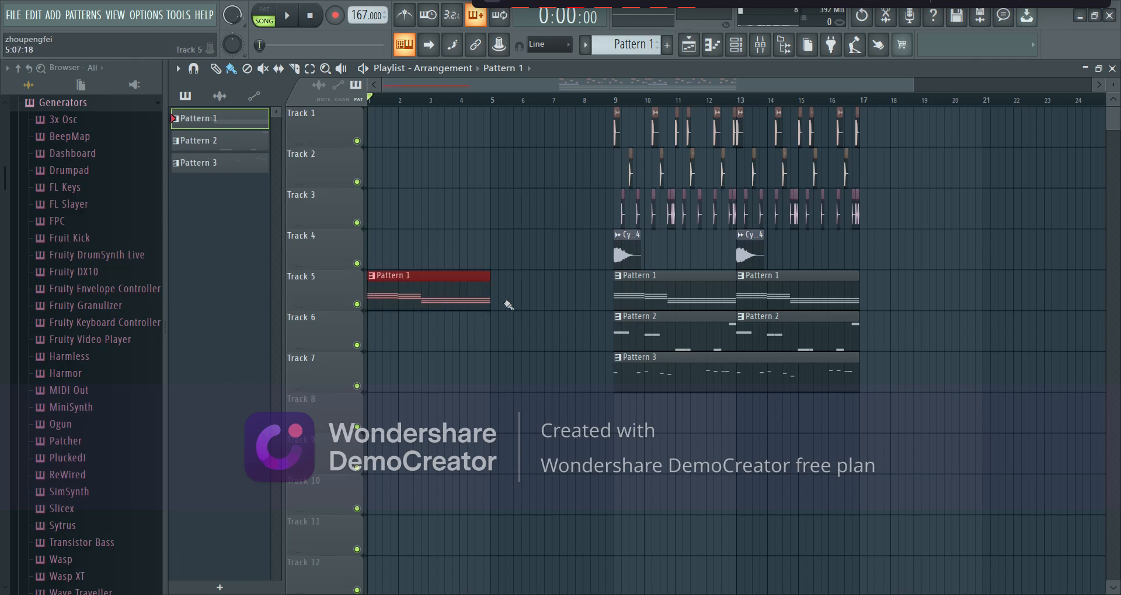
key(space)
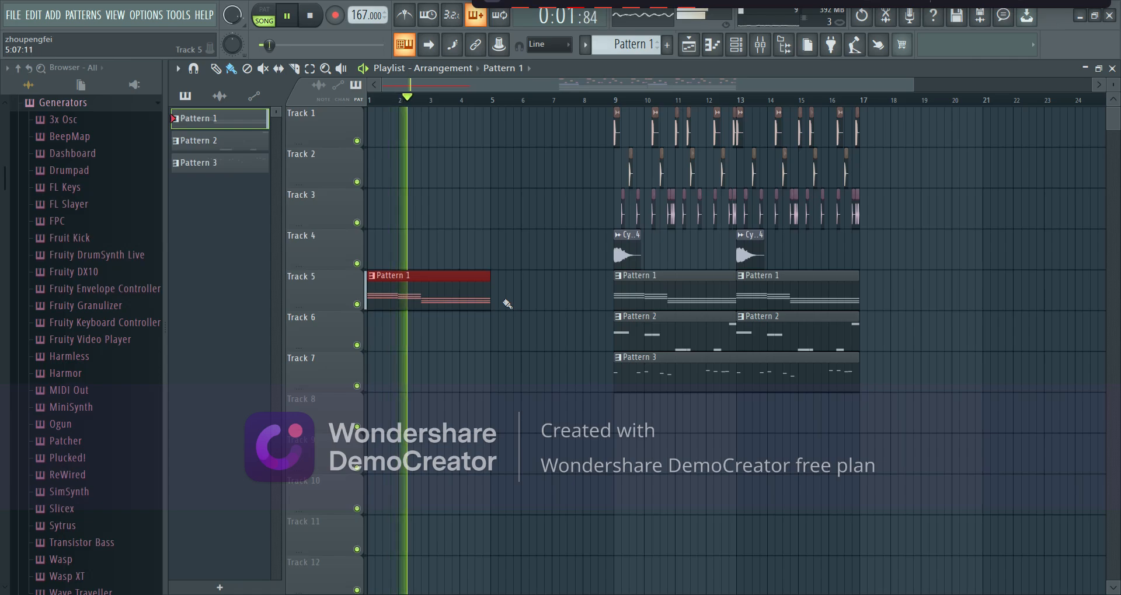
key(space)
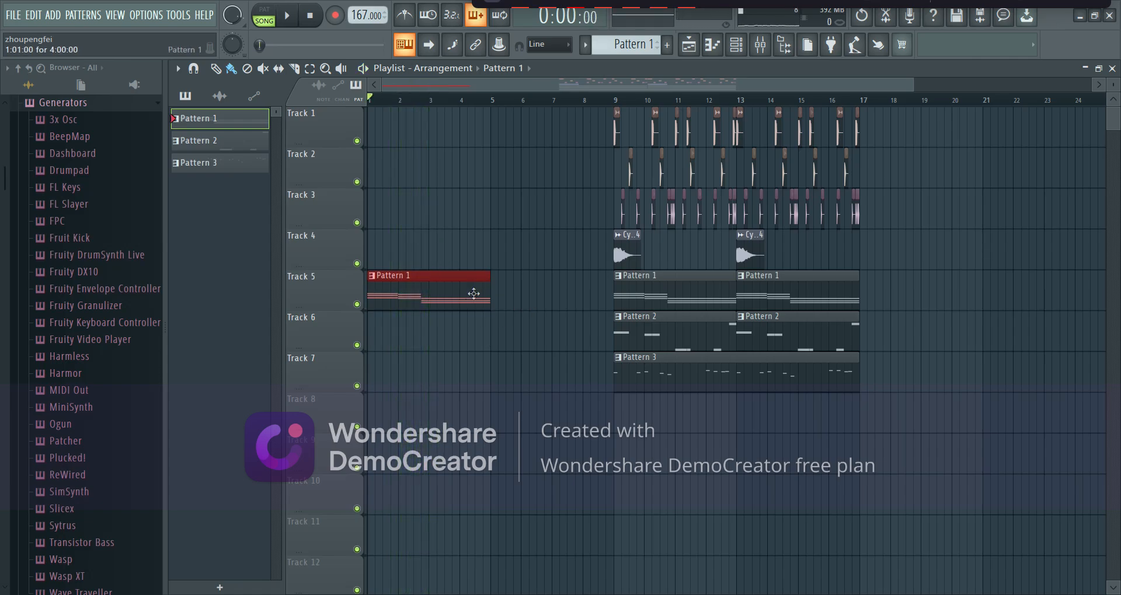
key(space)
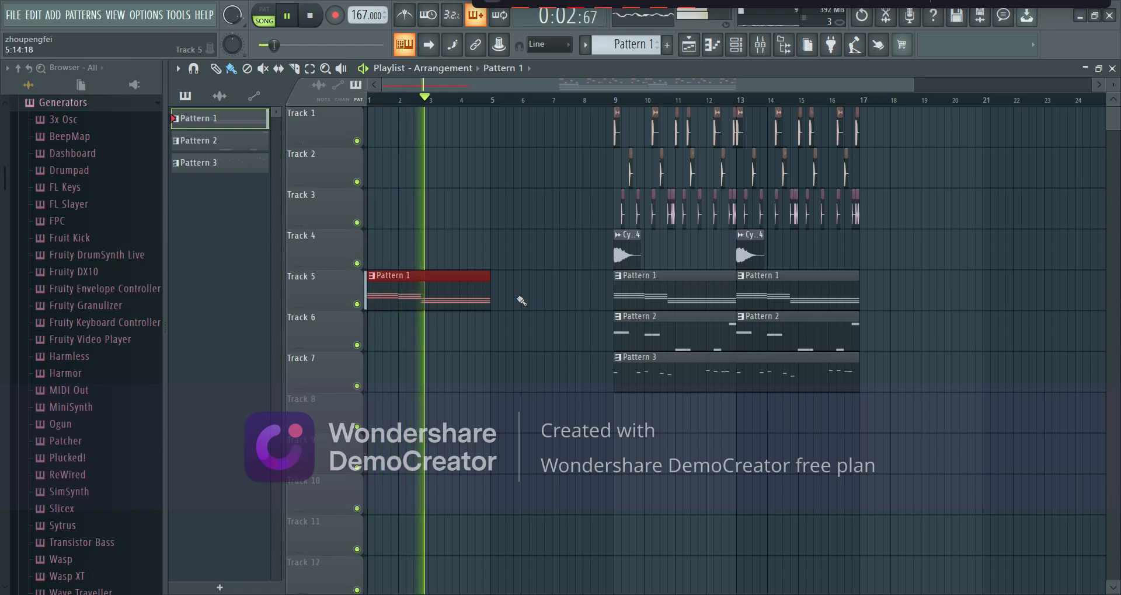
key(space)
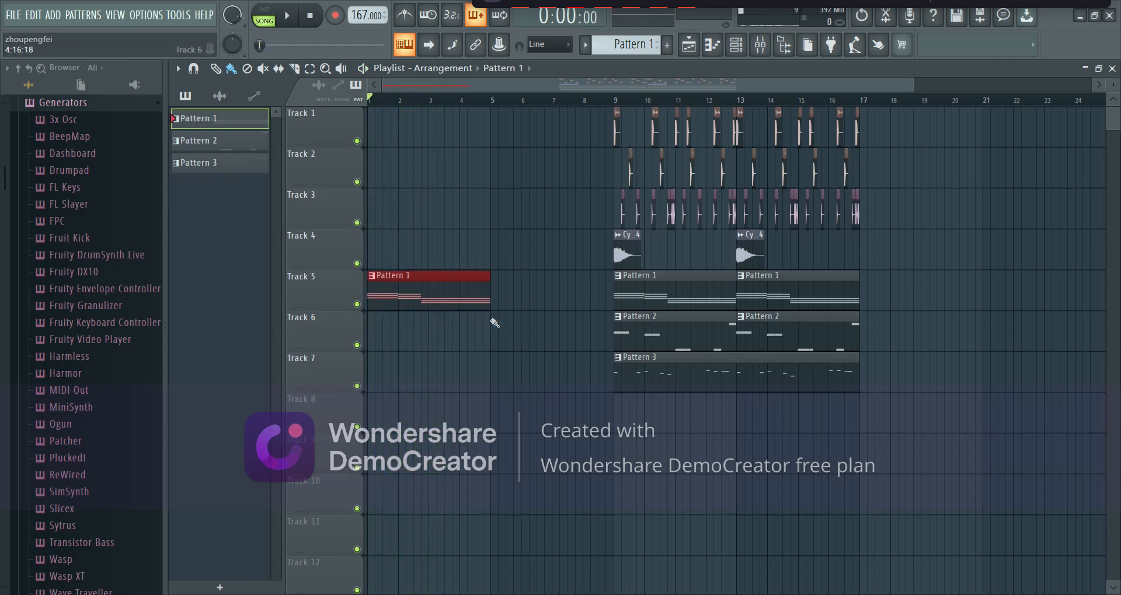
click(494, 304)
key(space)
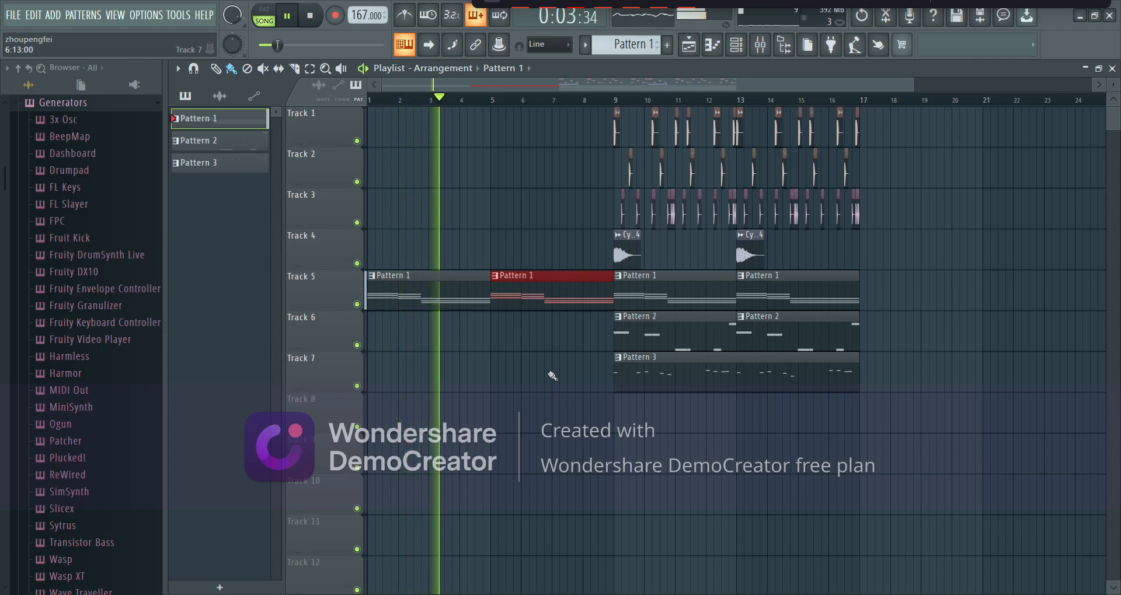
key(space)
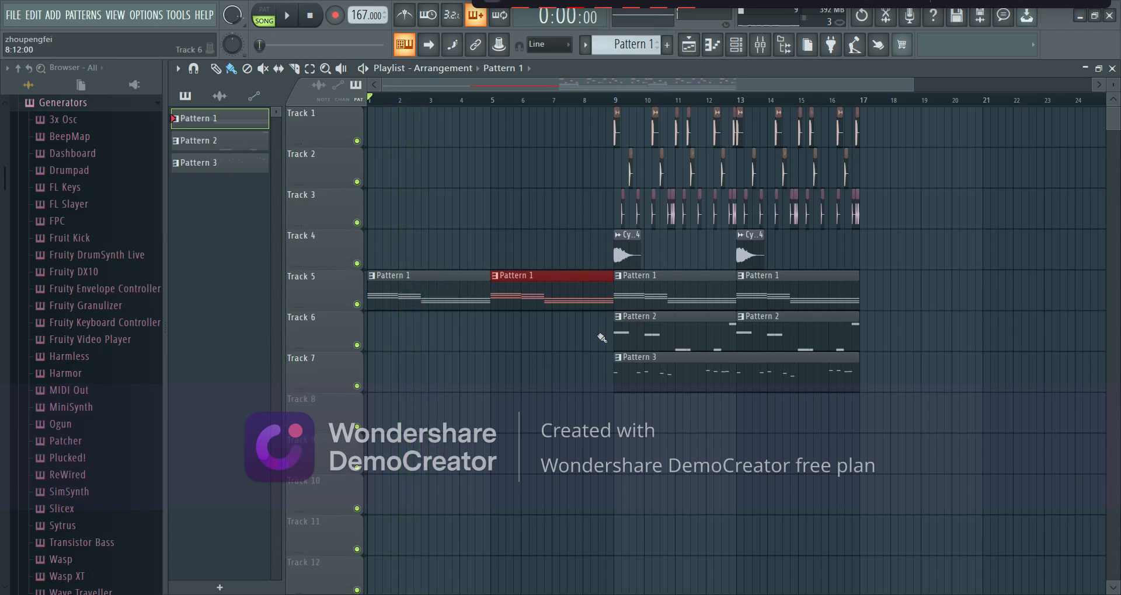
Place Pattern 2 on Track 6 at bar 5 and play the section from bar 5.
click(673, 338)
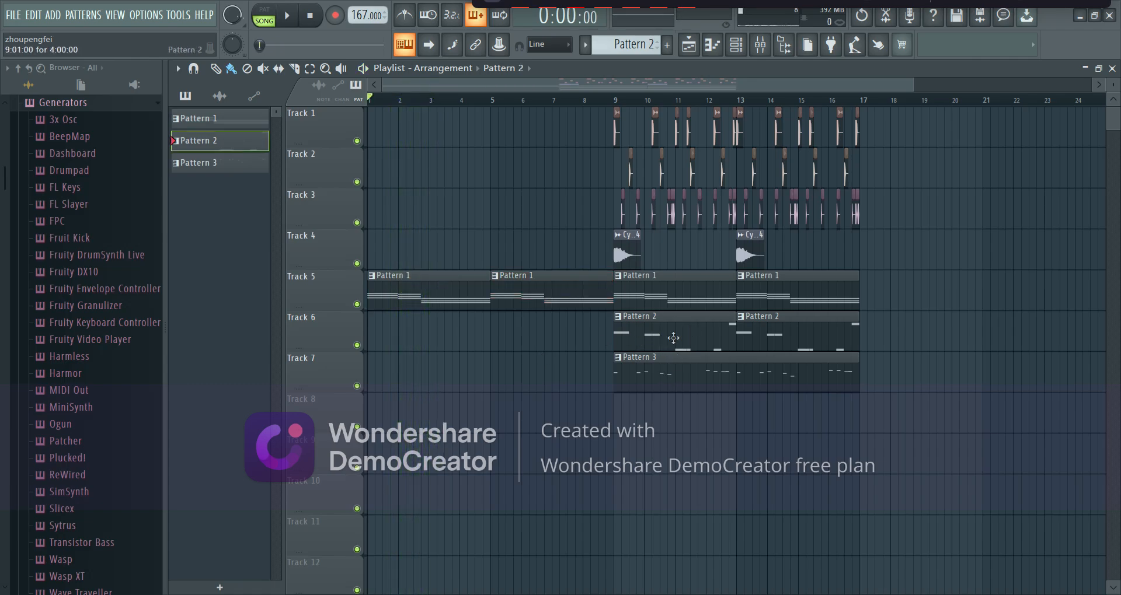
click(494, 333)
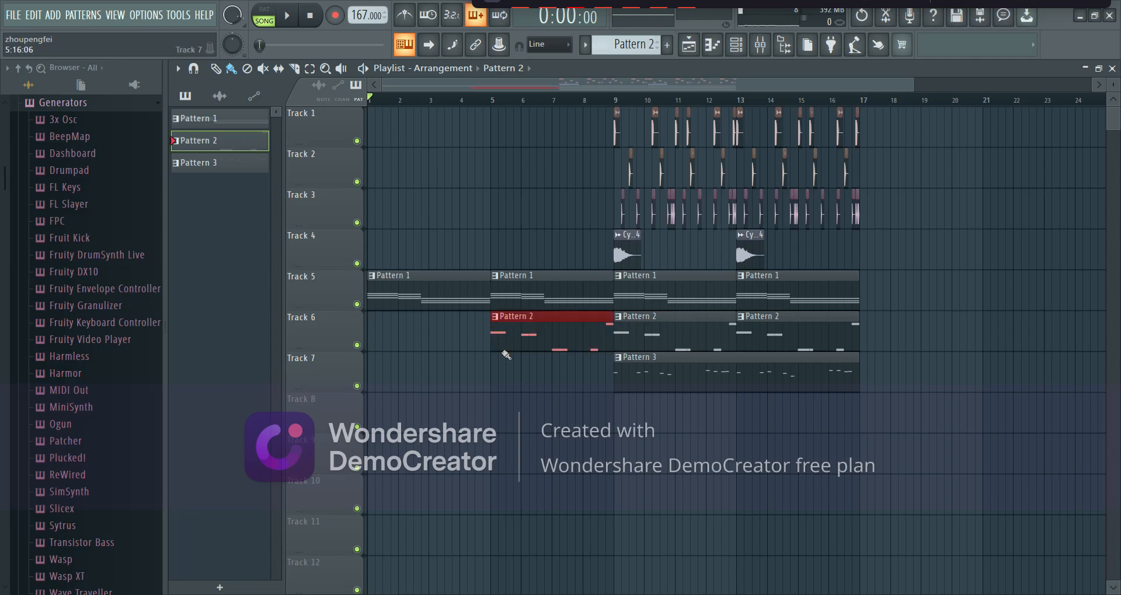
key(space)
click(495, 103)
scroll(590, 245, up, 5)
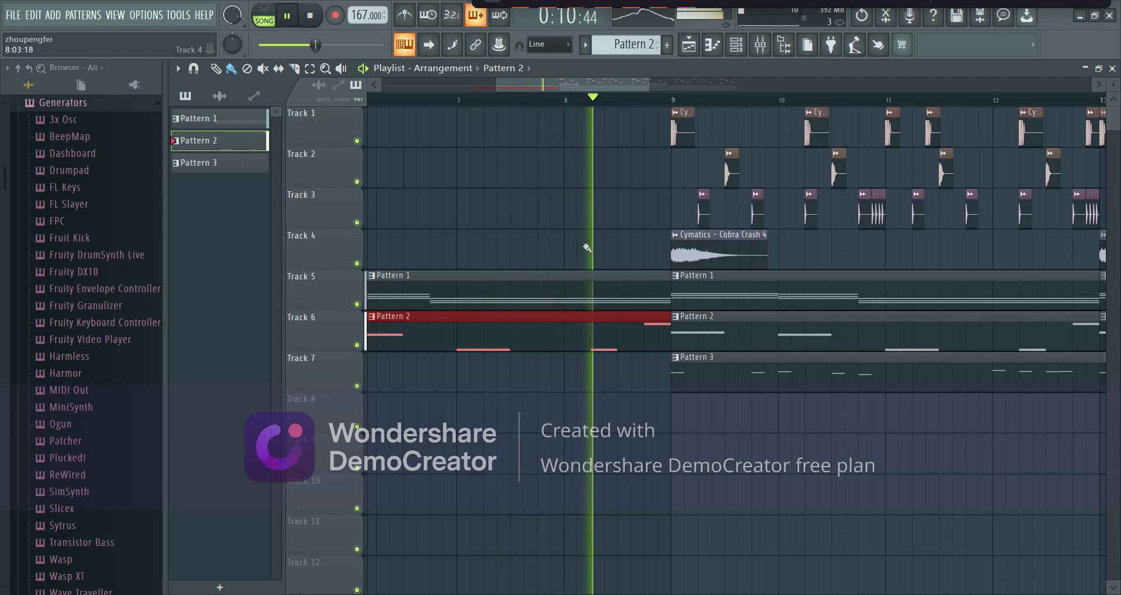
key(space)
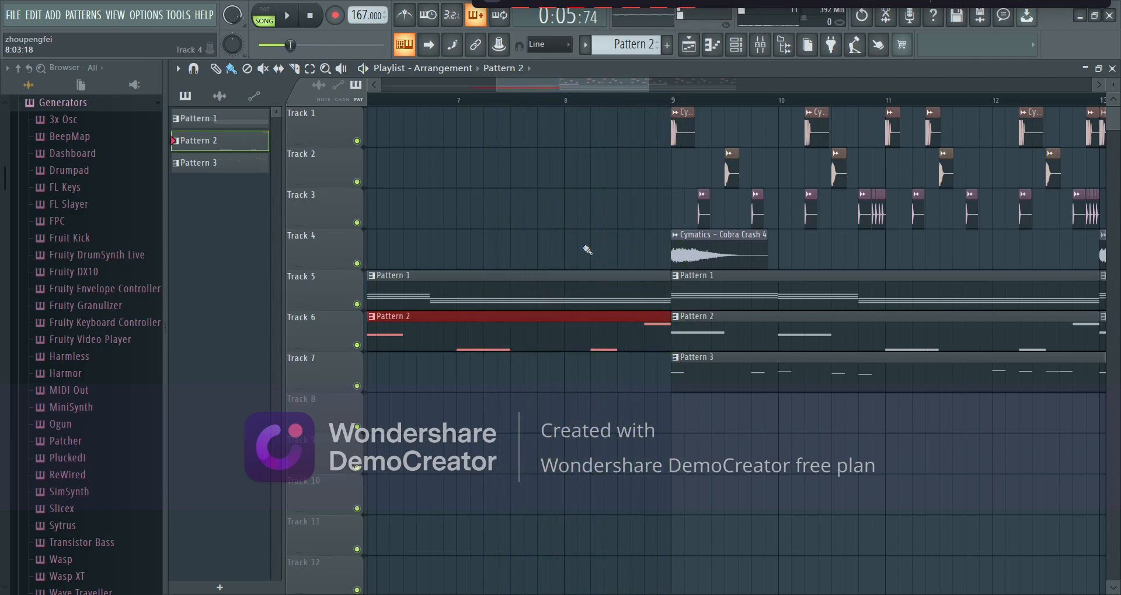
Trim the ends of the bar 5 Pattern 1 and Pattern 2 clips together to leave a short gap before bar 9.
scroll(578, 256, down, 2)
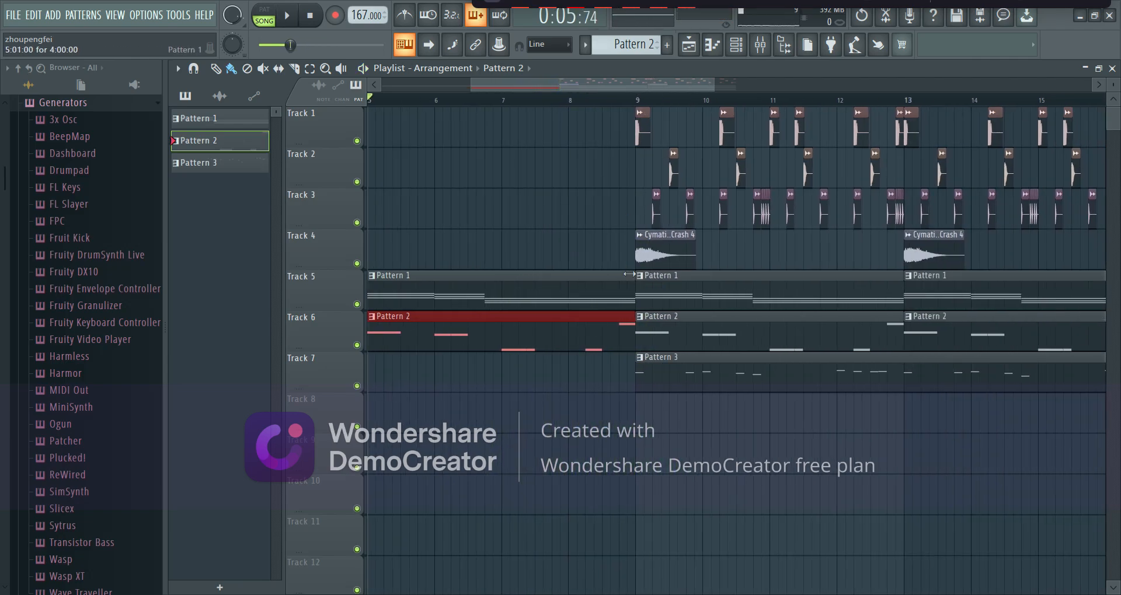
drag(570, 100, 640, 102)
click(588, 105)
drag(603, 255, 601, 312)
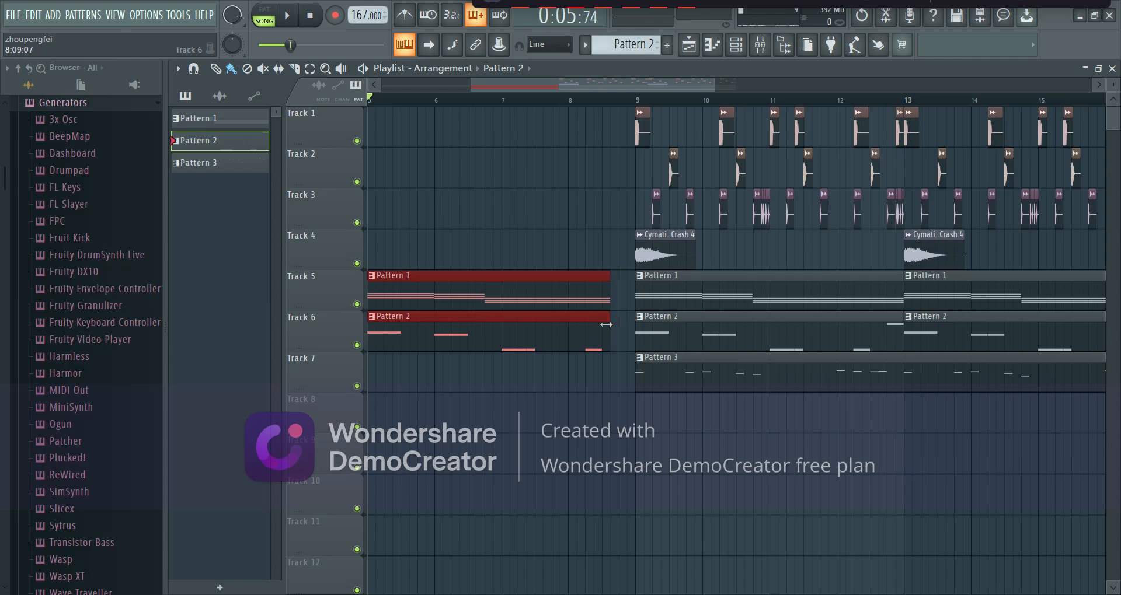
Copy the closed hi-hat clips in bars 9 to 12 on Track 3 and position the copies in bars 5 to 8.
scroll(598, 230, down, 3)
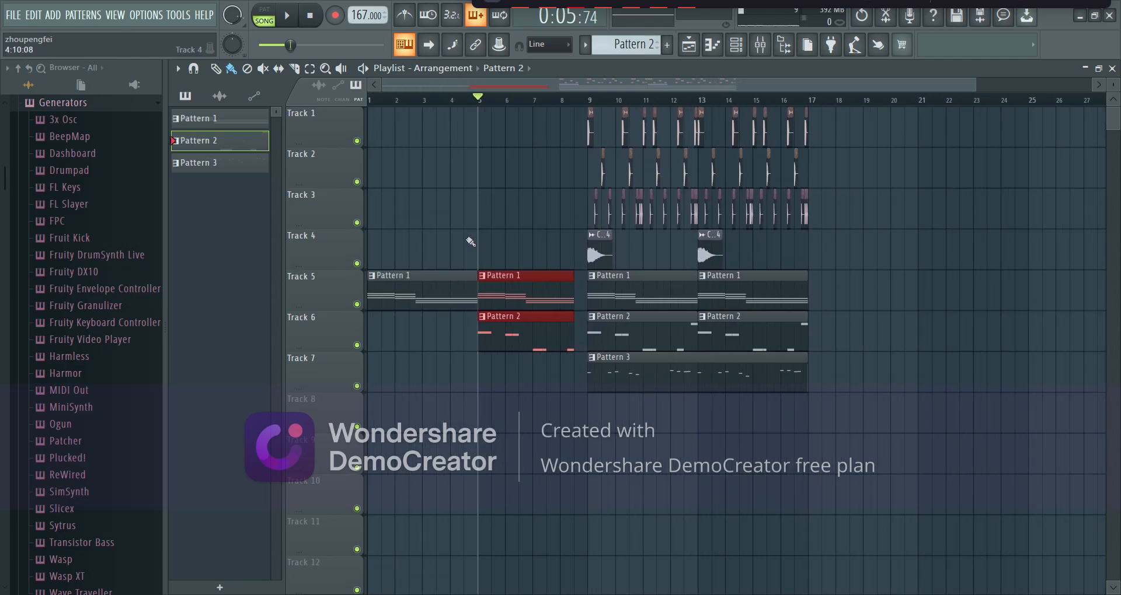
scroll(470, 241, up, 3)
scroll(678, 224, down, 2)
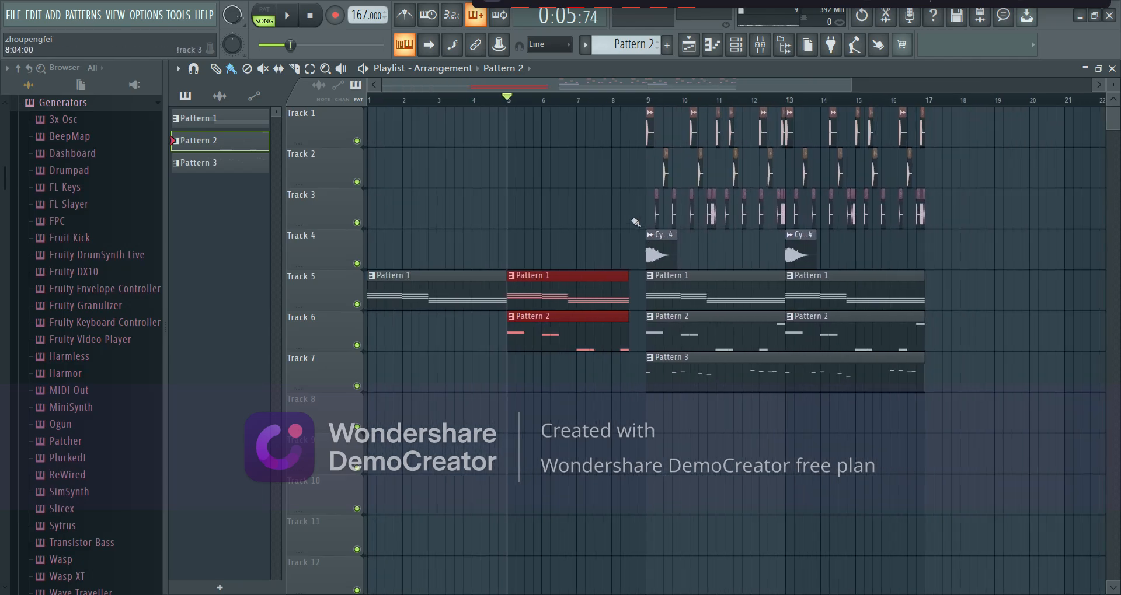
drag(617, 224, 782, 227)
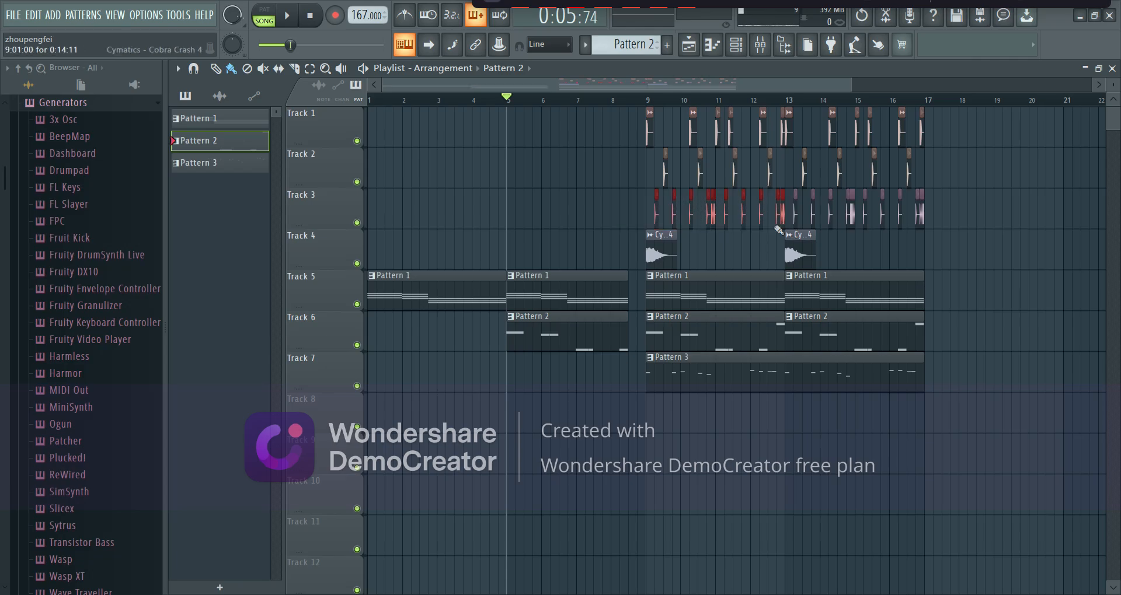
key(ctrl+c)
scroll(467, 271, up, 3)
key(ctrl+v)
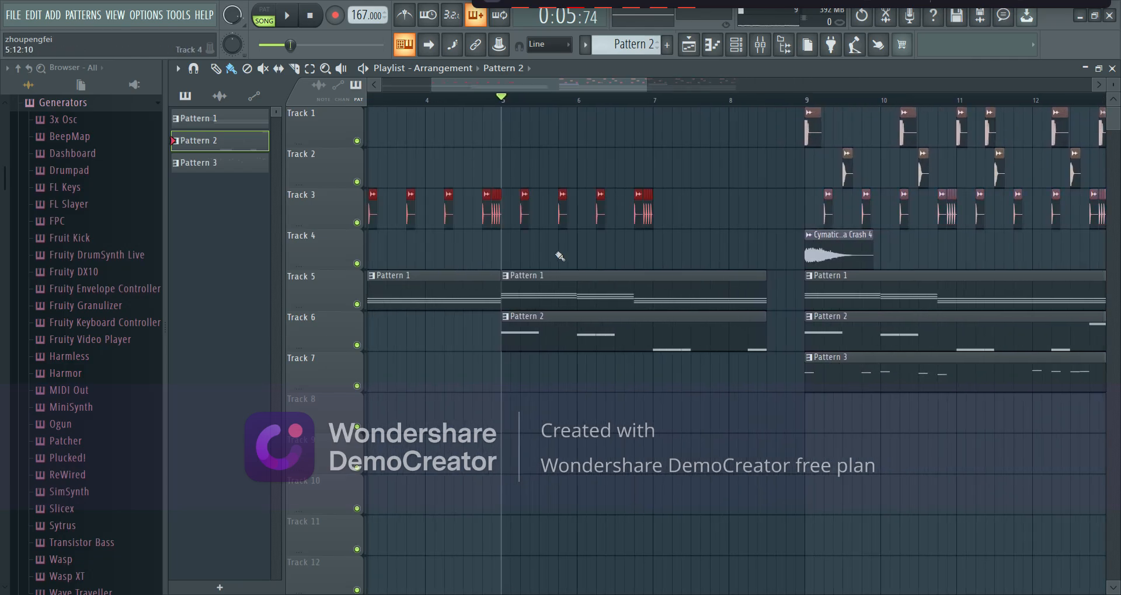
drag(449, 213, 593, 209)
scroll(540, 266, up, 2)
scroll(537, 259, down, 3)
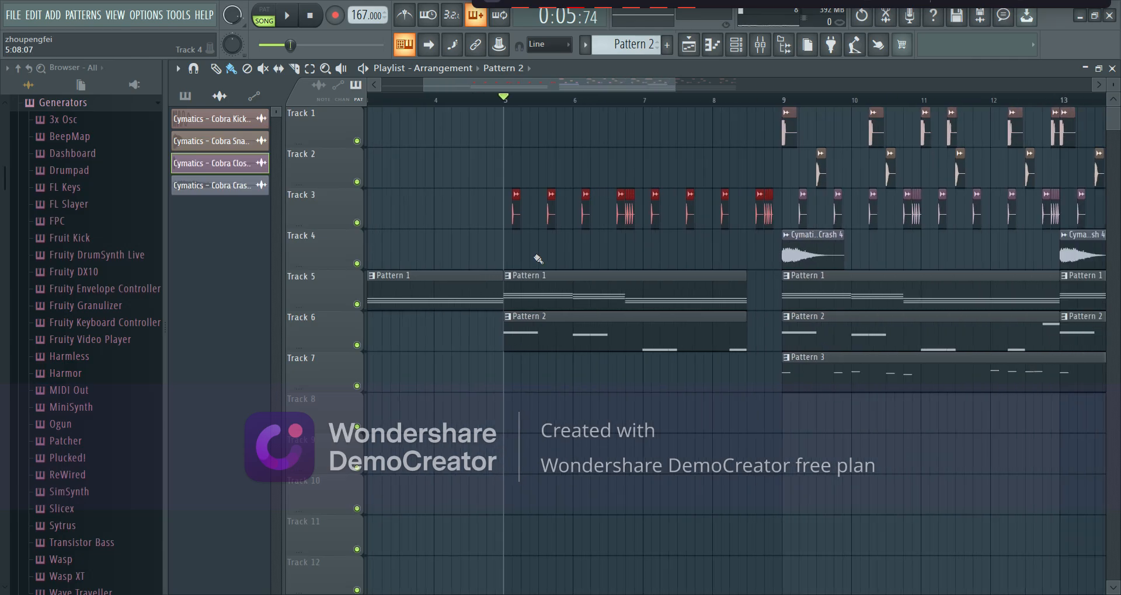
Copy the four snare clips from bars 9 to 12 into bars 5 to 8 on Track 2 and play from bar 5.
scroll(642, 187, down, 2)
drag(726, 147, 904, 189)
scroll(626, 197, up, 4)
key(ctrl+v)
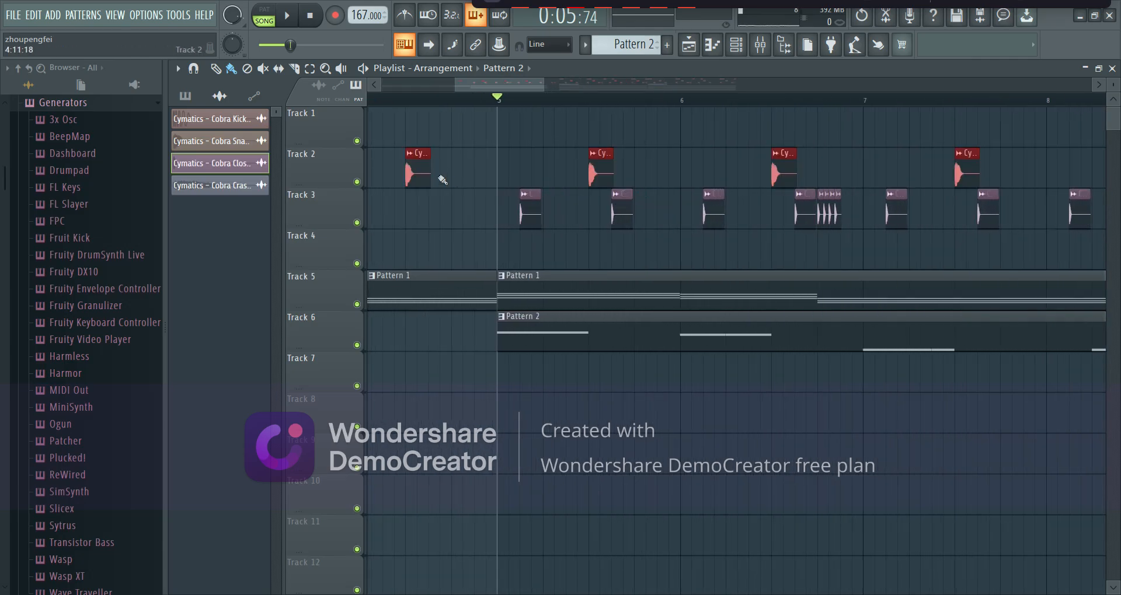
drag(422, 166, 557, 164)
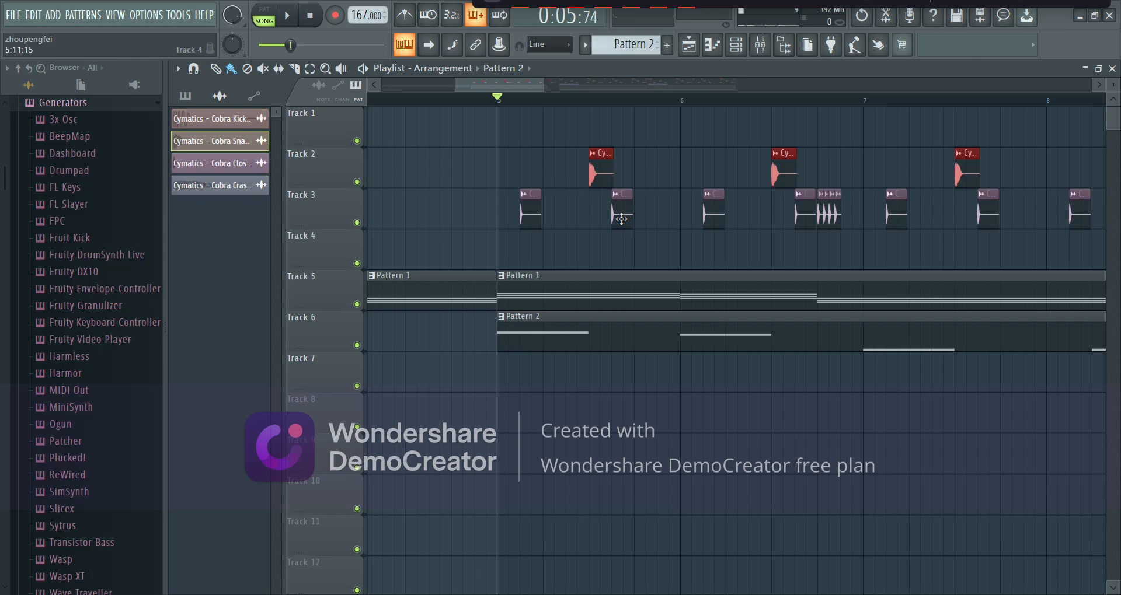
scroll(617, 249, down, 2)
key(space)
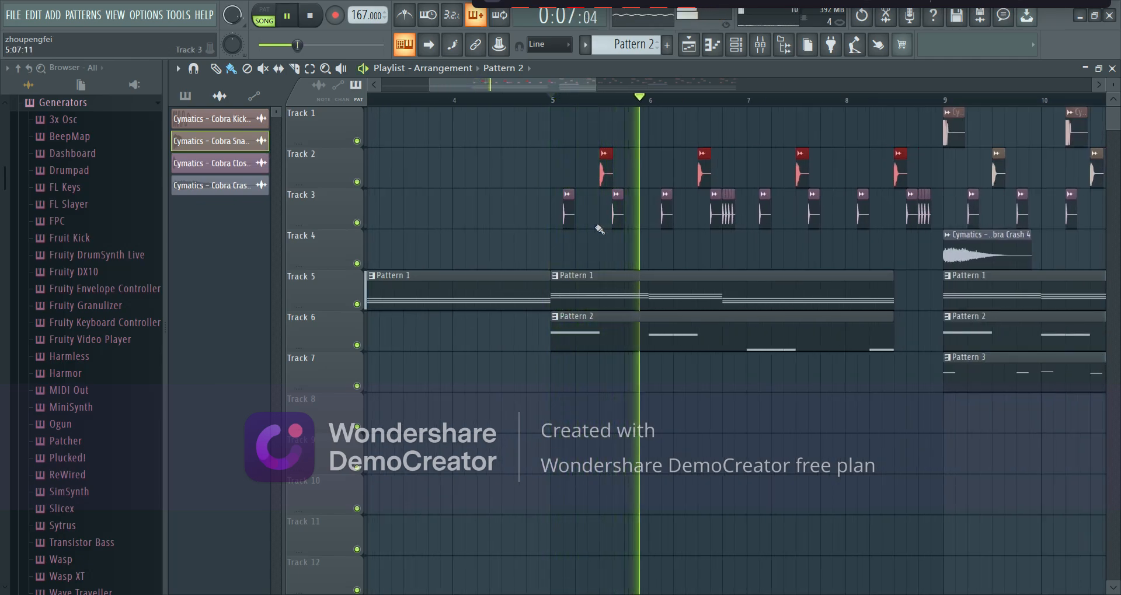
Shift the closed hi-hat clips in bars 5 to 8 on Track 3 an eighth of a bar later and play from bar 5.
key(space)
drag(538, 190, 935, 210)
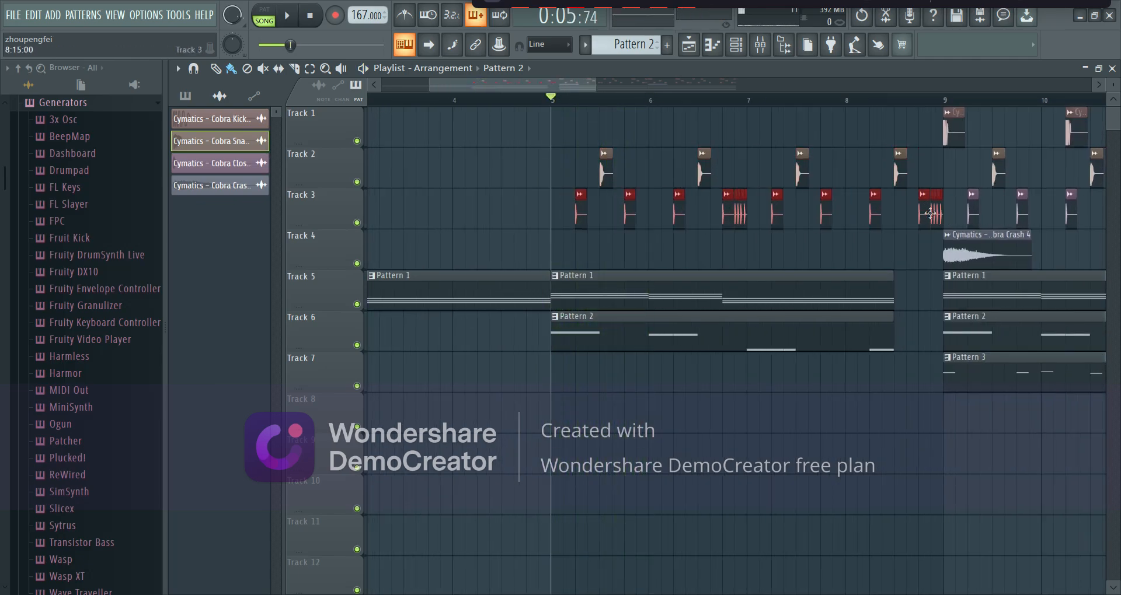
key(space)
ctrl+click(909, 260)
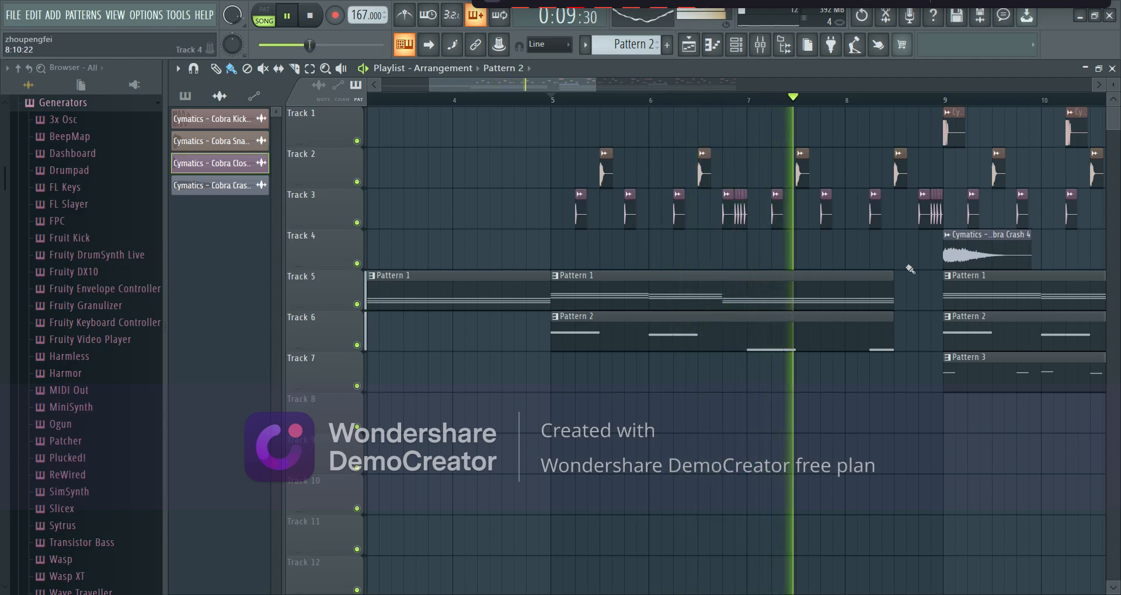
key(space)
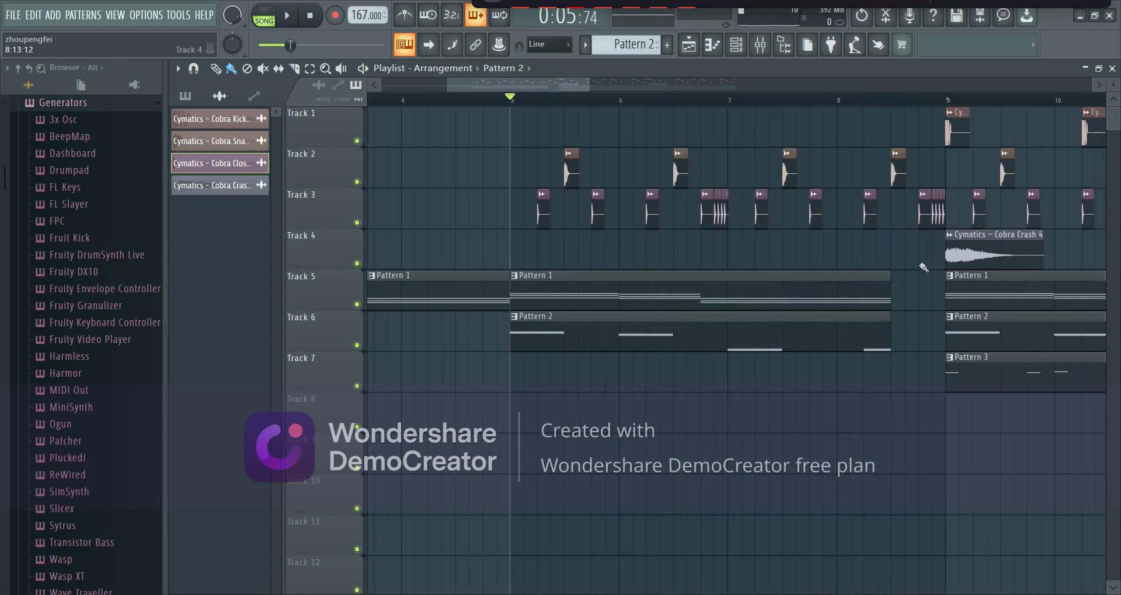
Delete the closed hi-hat roll in the gap just before bar 9 on Track 3 and play the transition from bar 5.
scroll(931, 262, up, 2)
scroll(932, 262, up, 1)
right_click(923, 219)
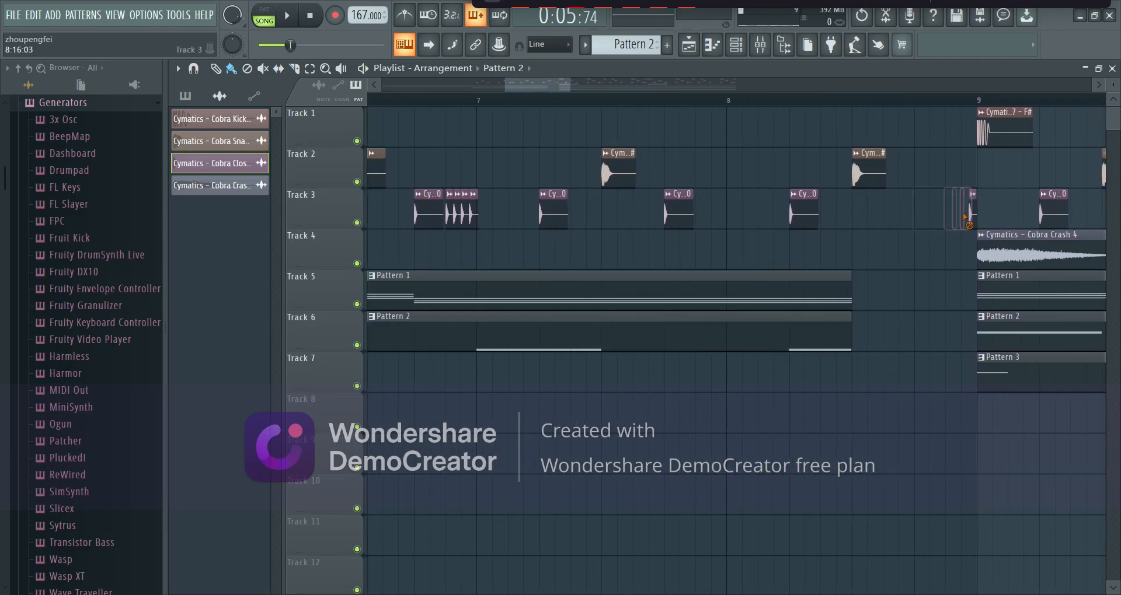
scroll(973, 213, down, 4)
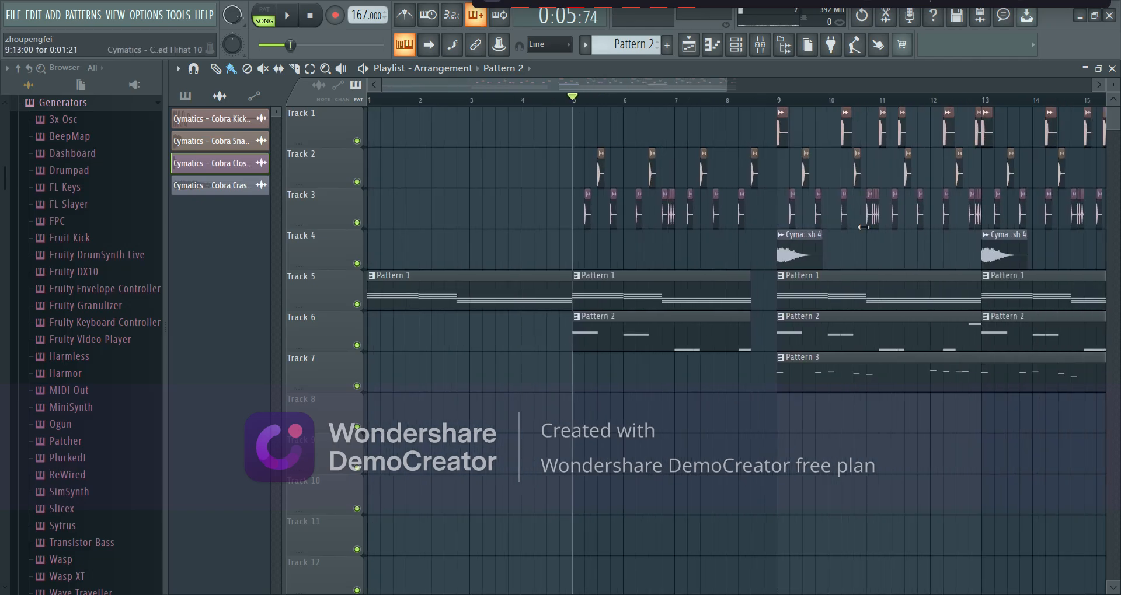
scroll(806, 269, down, 5)
key(space)
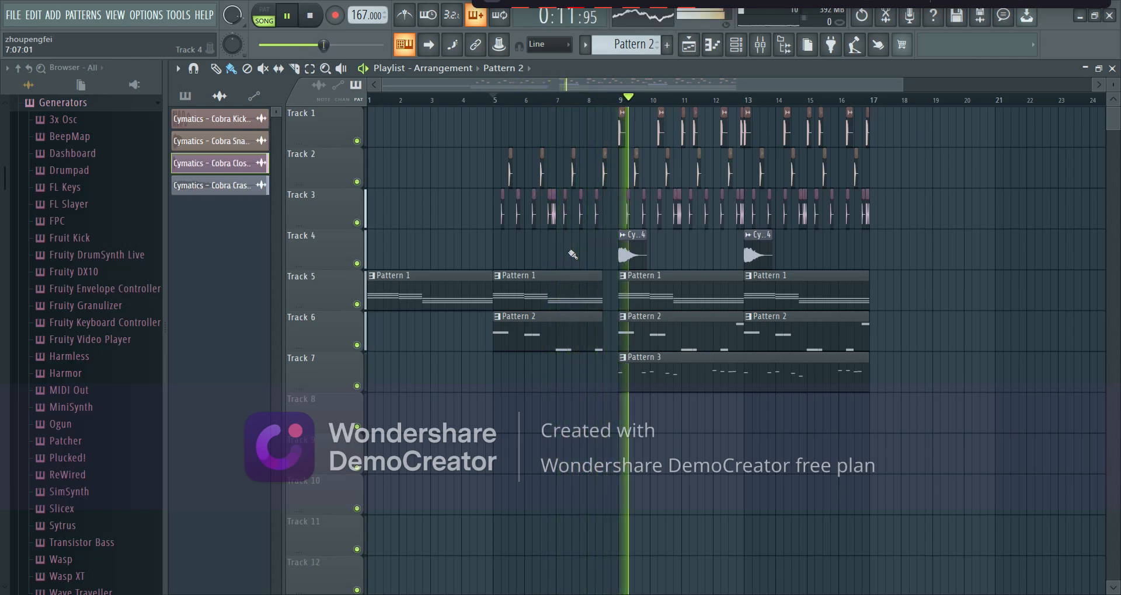
scroll(573, 254, down, 2)
key(space)
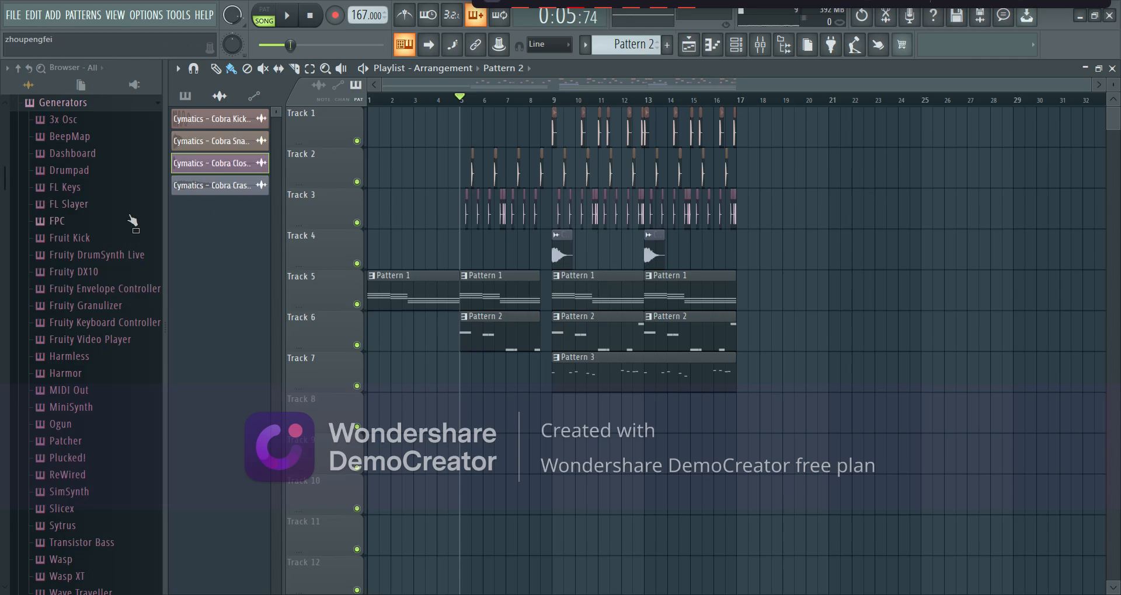
Open the Crashes folder under Drum One Shots, Cymbals in the Cymatics Cobra Hip Hop Sample Pack.
scroll(133, 221, up, 2)
click(94, 162)
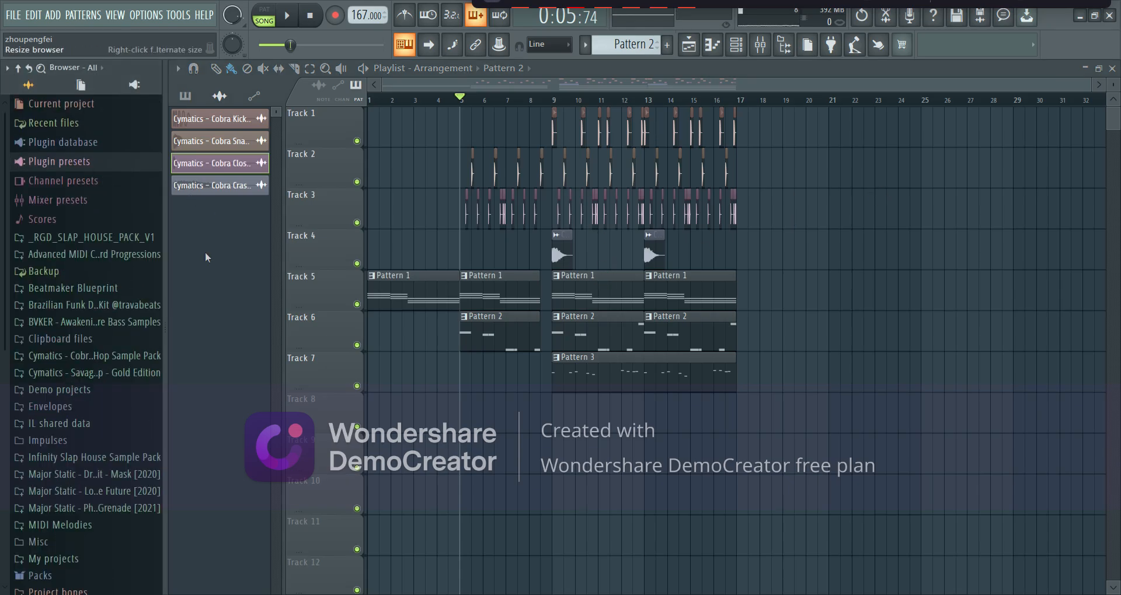
click(138, 355)
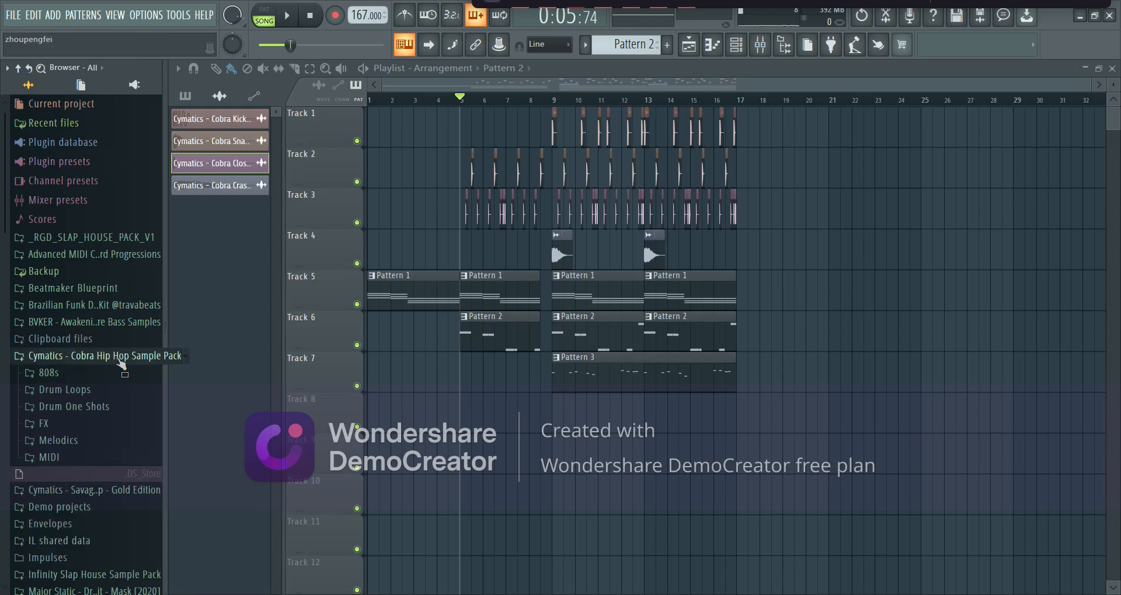
click(107, 407)
click(96, 444)
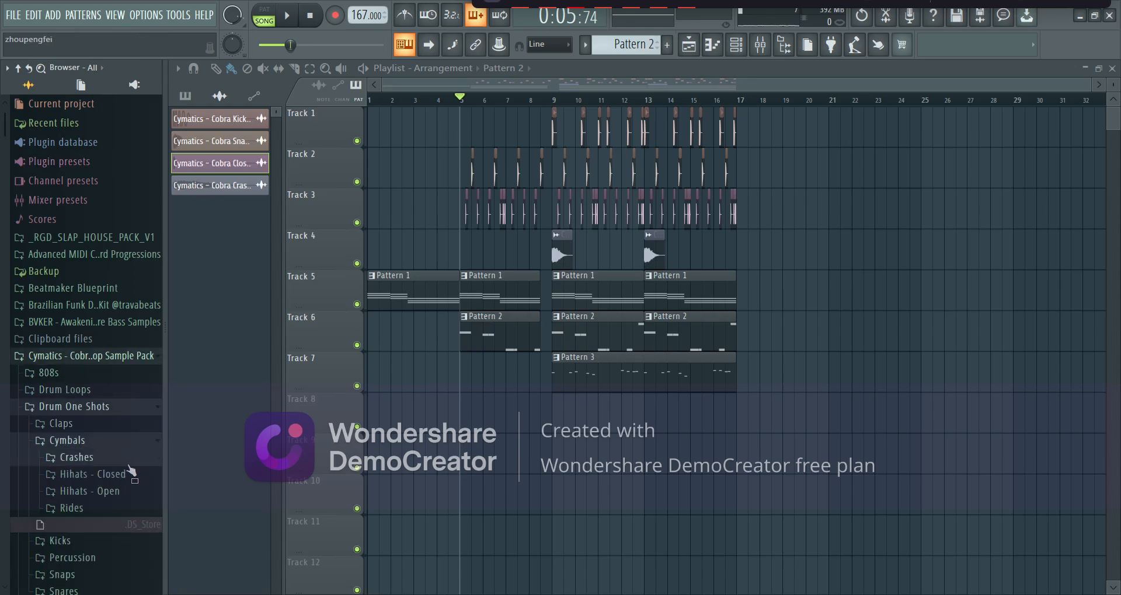
click(116, 460)
Audition Cobra Crash 5, 4 and 3, and place Cymatics - Cobra Crash 3 on Track 8 at bar 7.
click(125, 365)
click(133, 348)
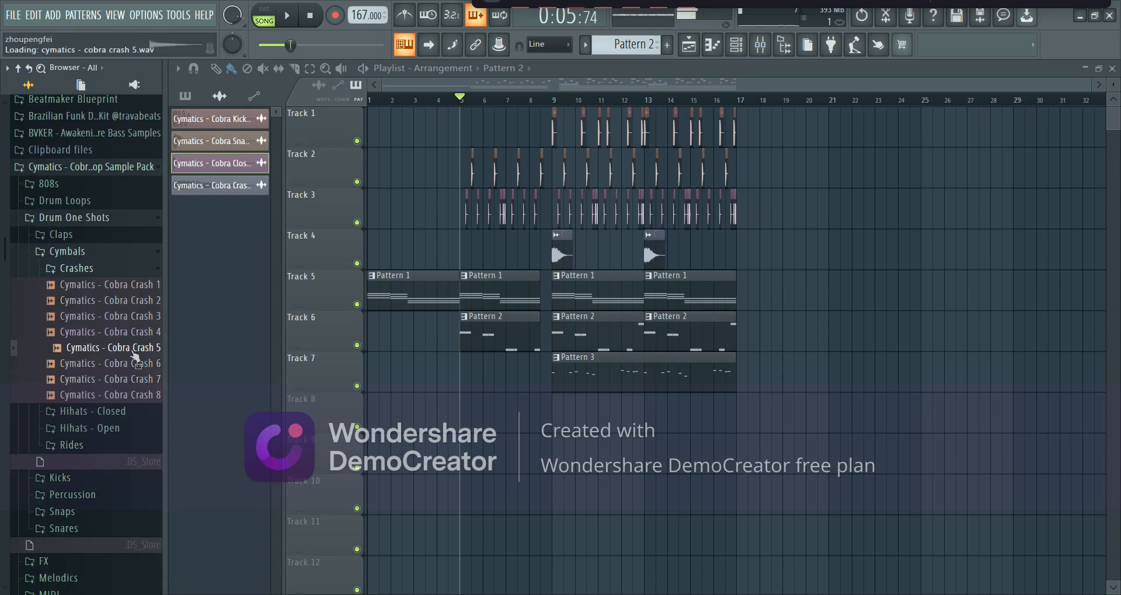
click(138, 333)
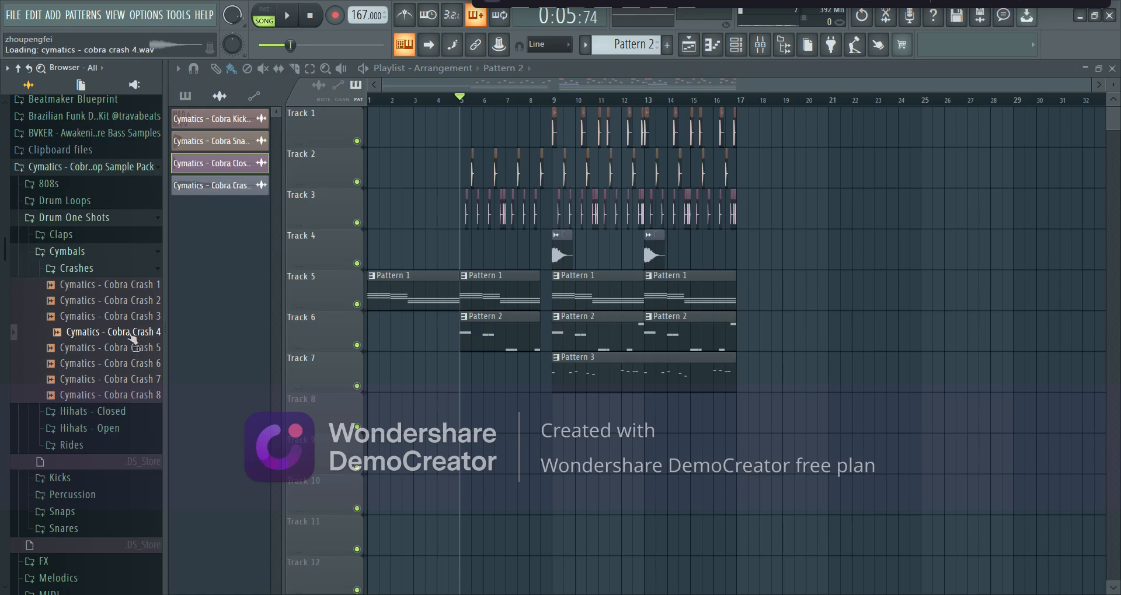
click(132, 321)
drag(140, 318, 527, 393)
Reverse the Cobra Crash 3 sample in its channel settings.
scroll(527, 459, up, 5)
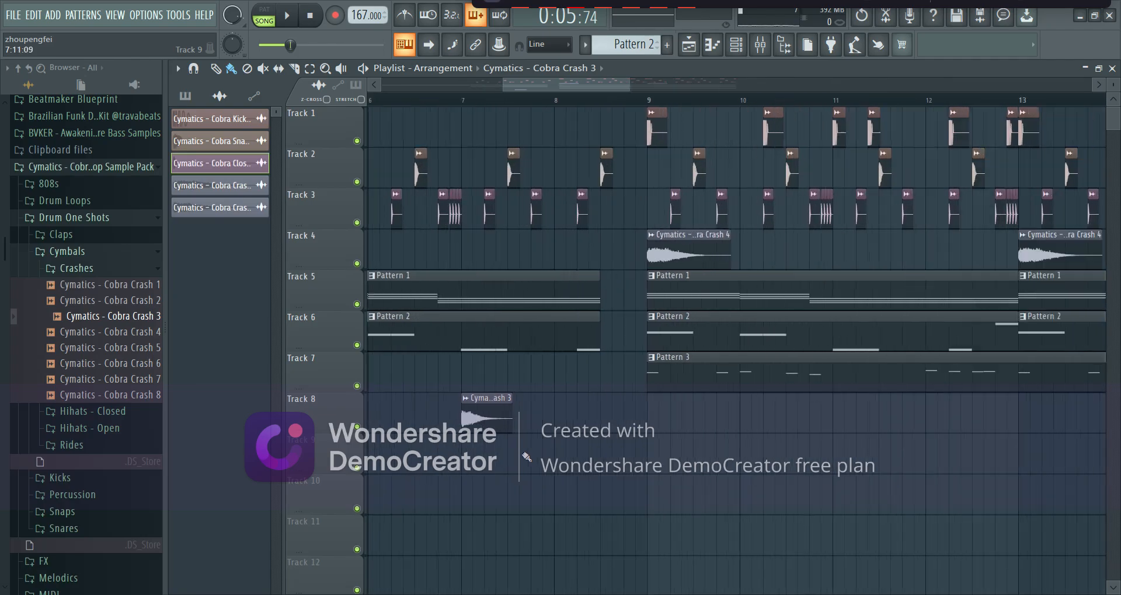
double_click(467, 418)
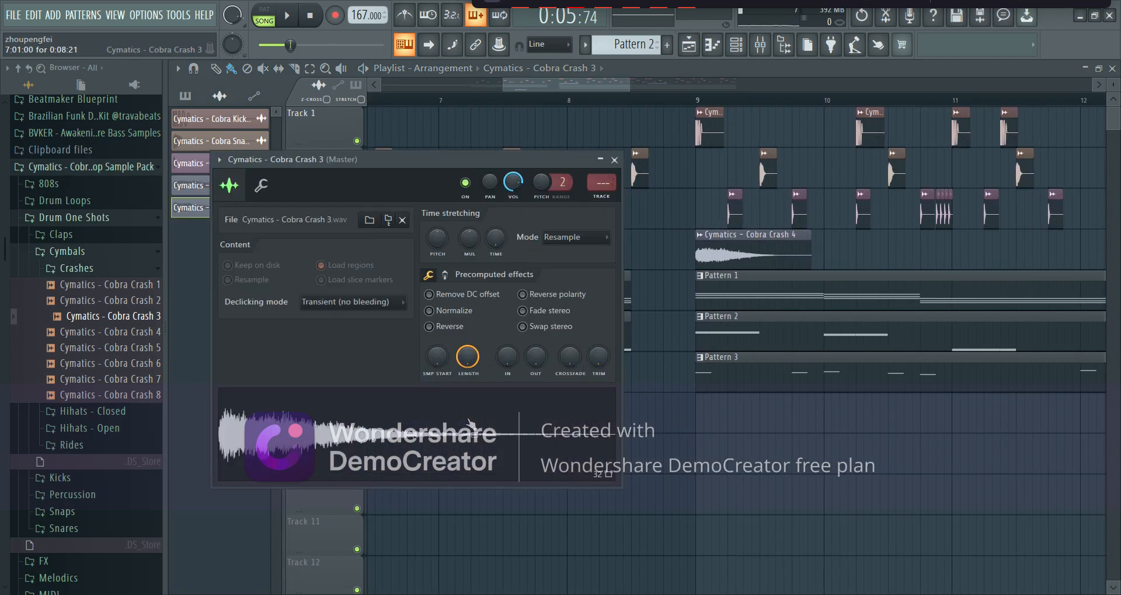
click(430, 327)
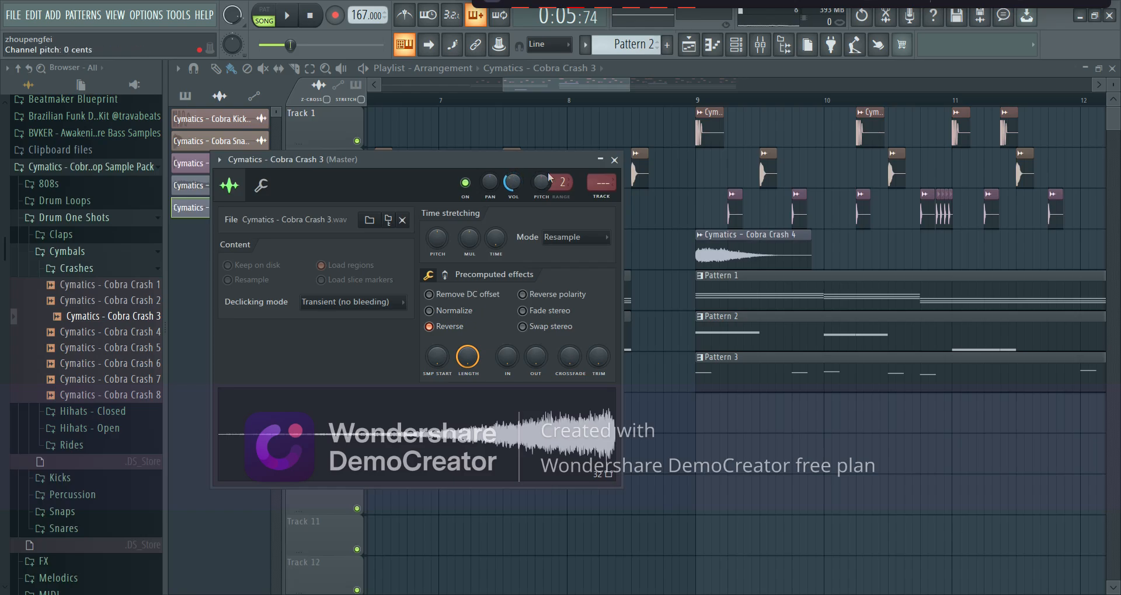
click(614, 162)
Move the reversed Crash 3 clip to Track 4 so it ends at the start of the gap before bar 9, and play from bar 8.
drag(479, 417, 617, 238)
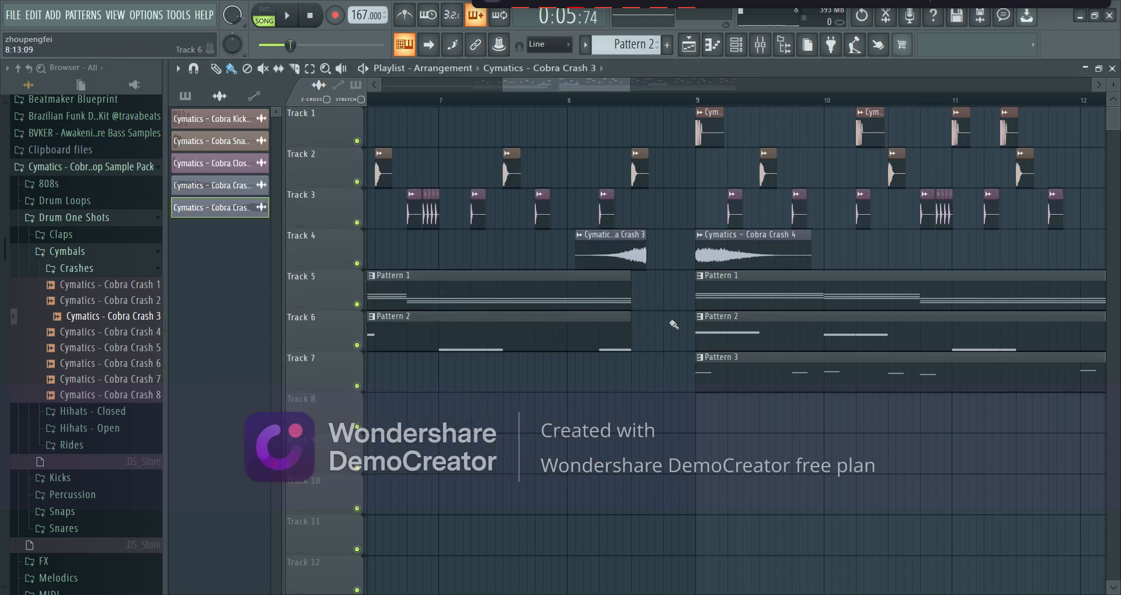
scroll(640, 257, up, 5)
drag(639, 255, 549, 256)
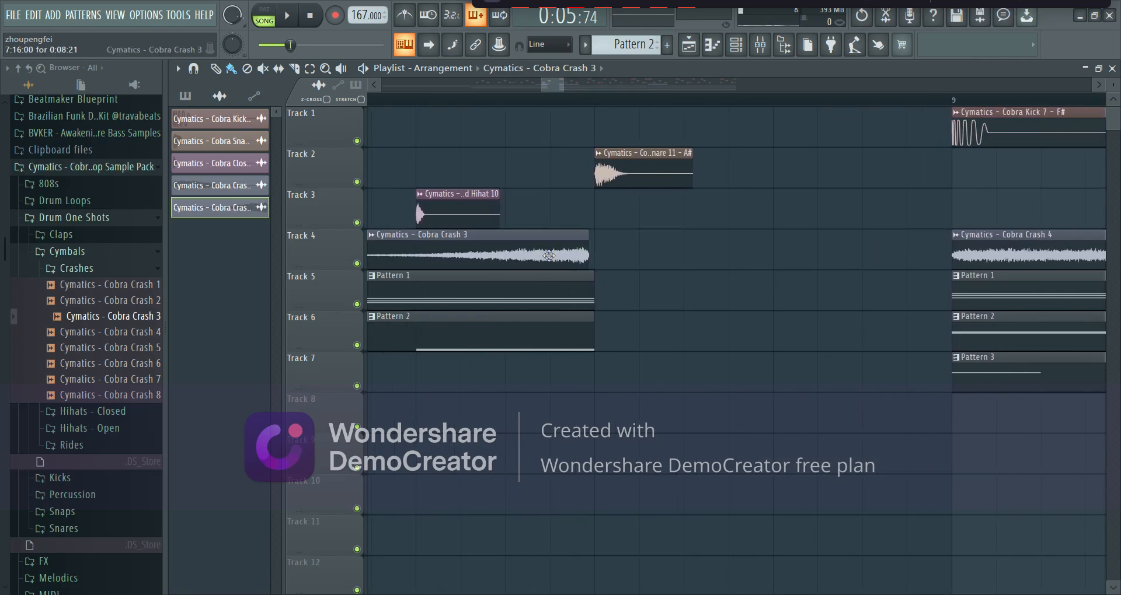
scroll(635, 275, down, 4)
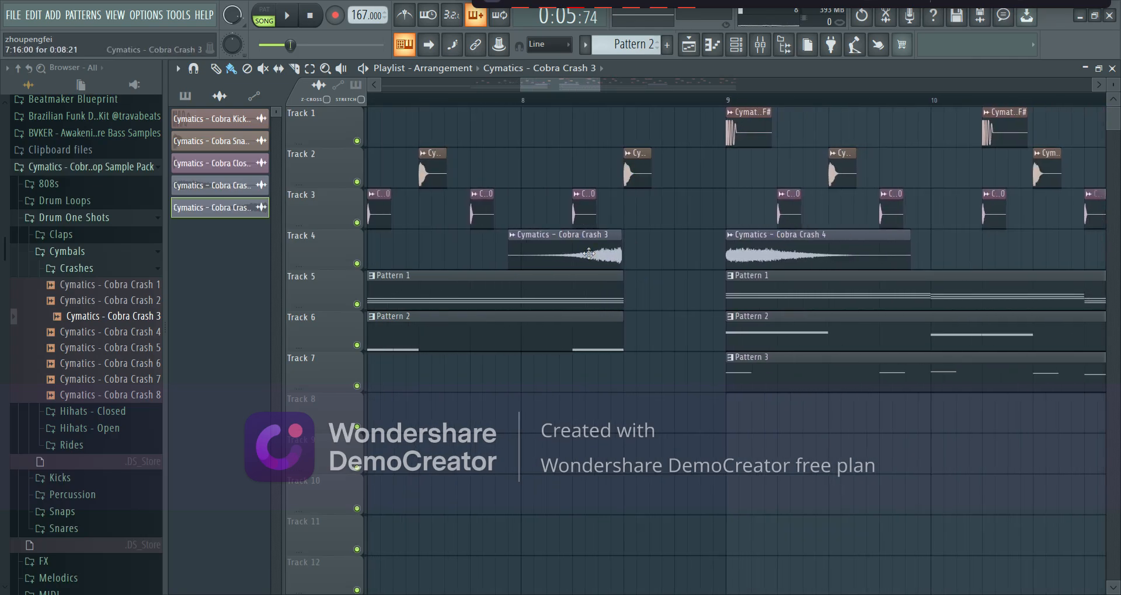
mouse_move(589, 253)
mouse_down()
mouse_move(690, 251)
mouse_move(600, 263)
mouse_up()
key(space)
click(523, 101)
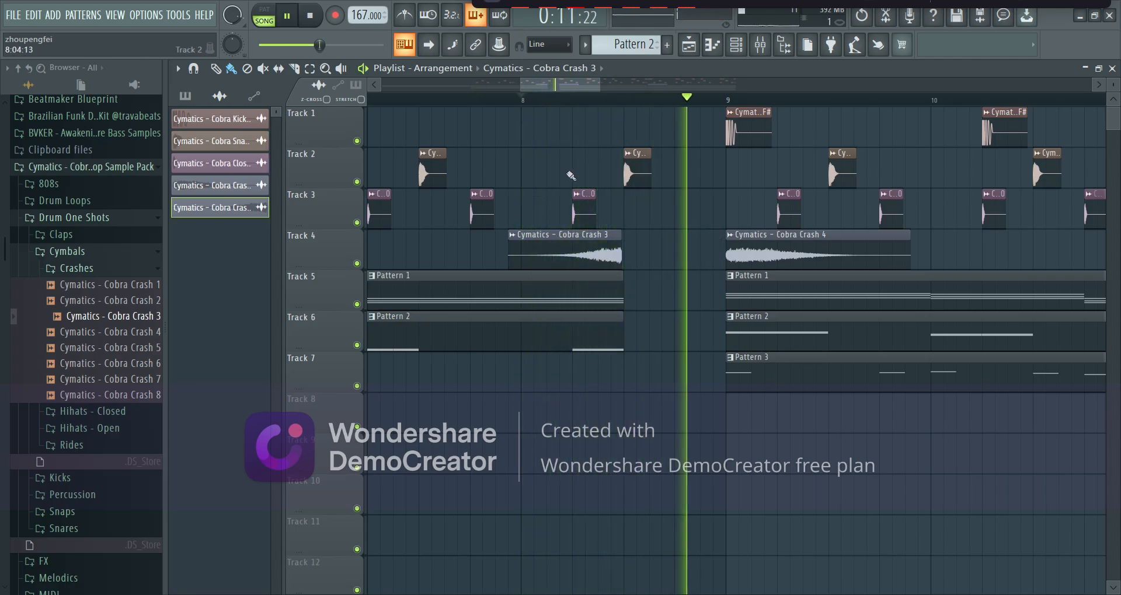
Try the reversed Crash 3 clip directly against the bar 9 crash with playback, and return it to the start of the gap.
scroll(569, 206, down, 3)
drag(563, 254, 618, 253)
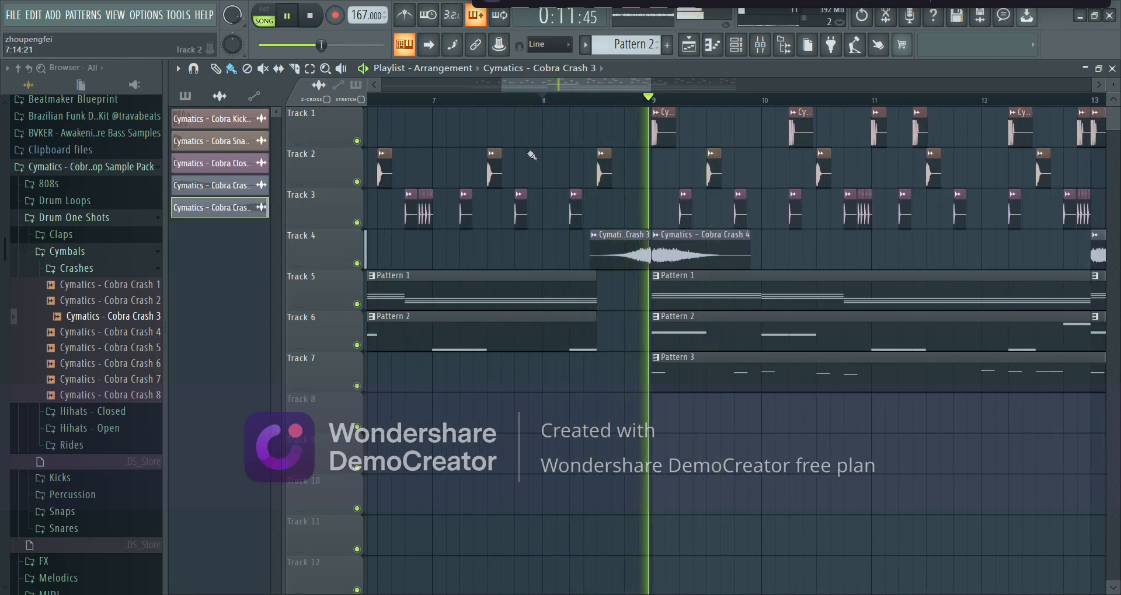
key(space)
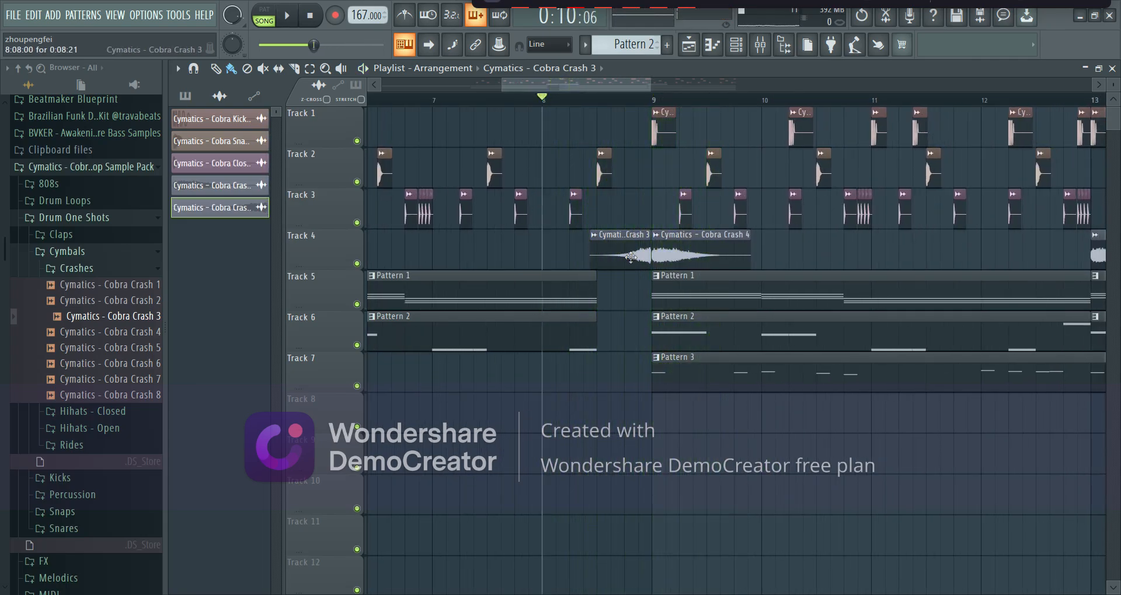
drag(630, 256, 574, 259)
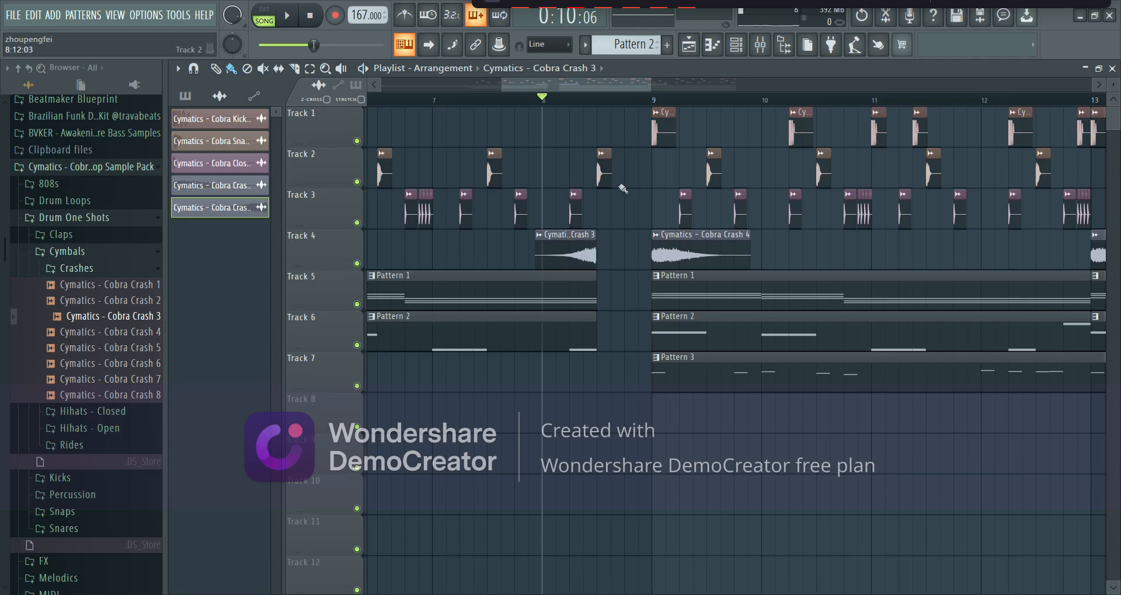
Nudge the reversed Crash 3 clip so its end lines up with the Pattern 1 and Pattern 2 clip ends, and play from bar 8.
scroll(590, 238, up, 6)
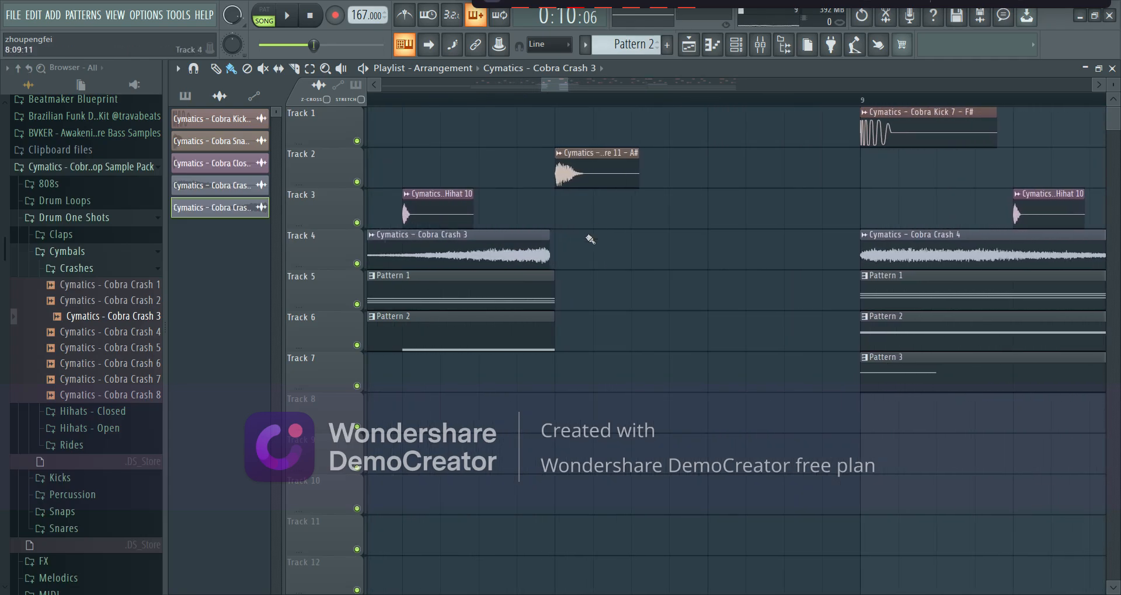
scroll(503, 380, up, 2)
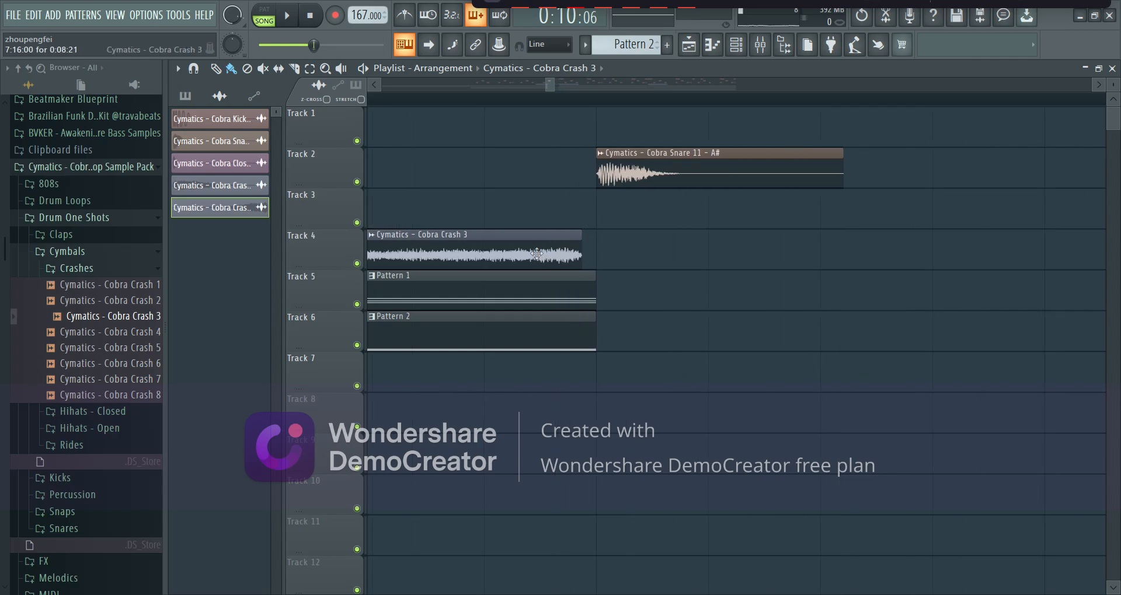
drag(513, 248, 524, 247)
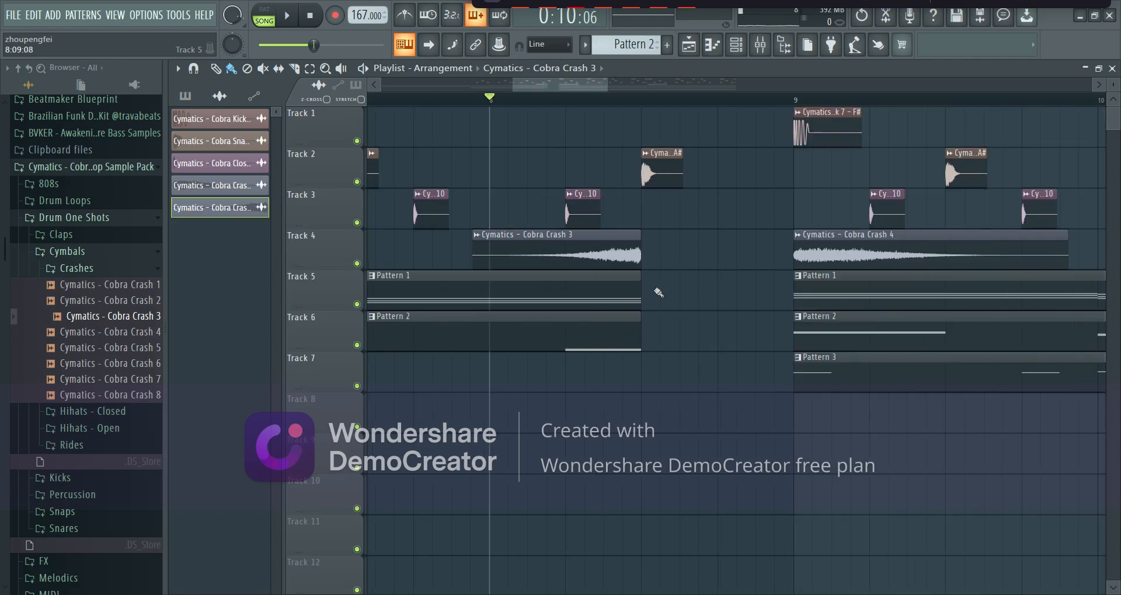
key(space)
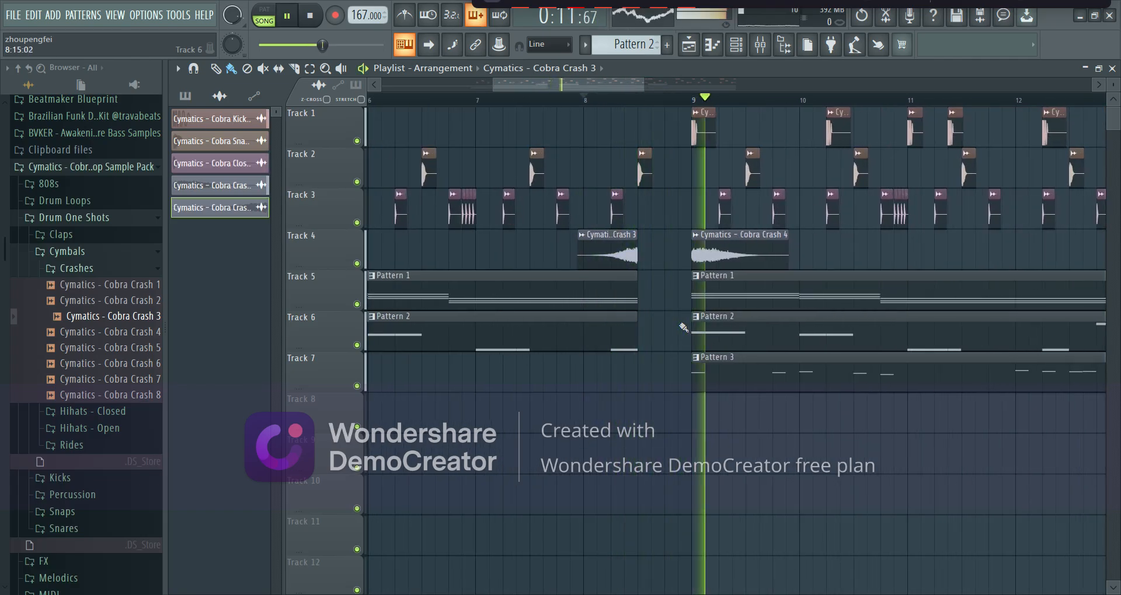
scroll(502, 388, down, 5)
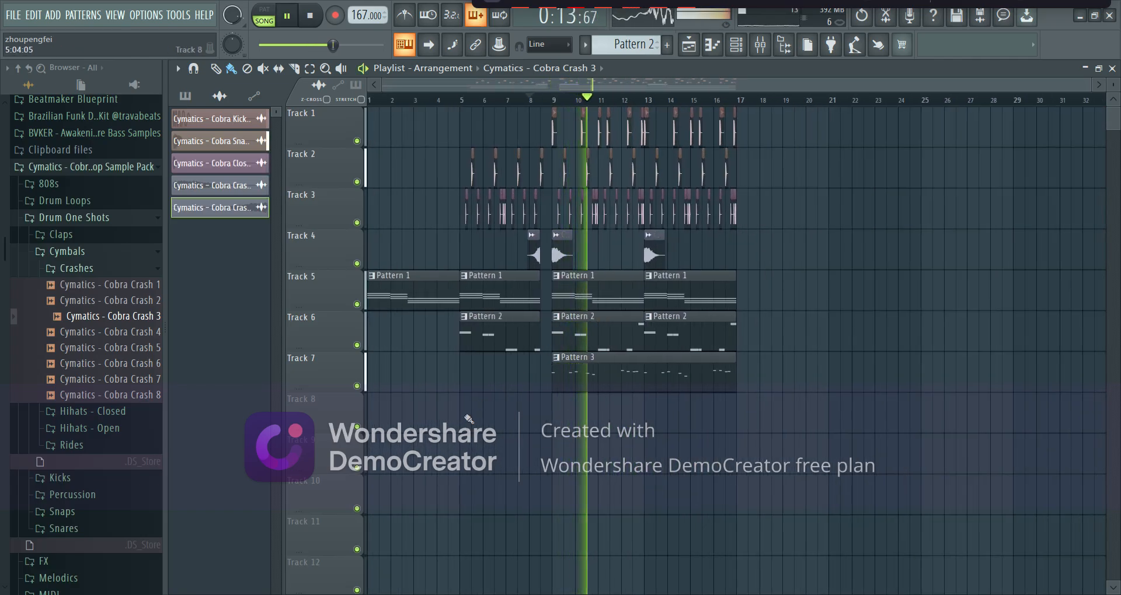
key(space)
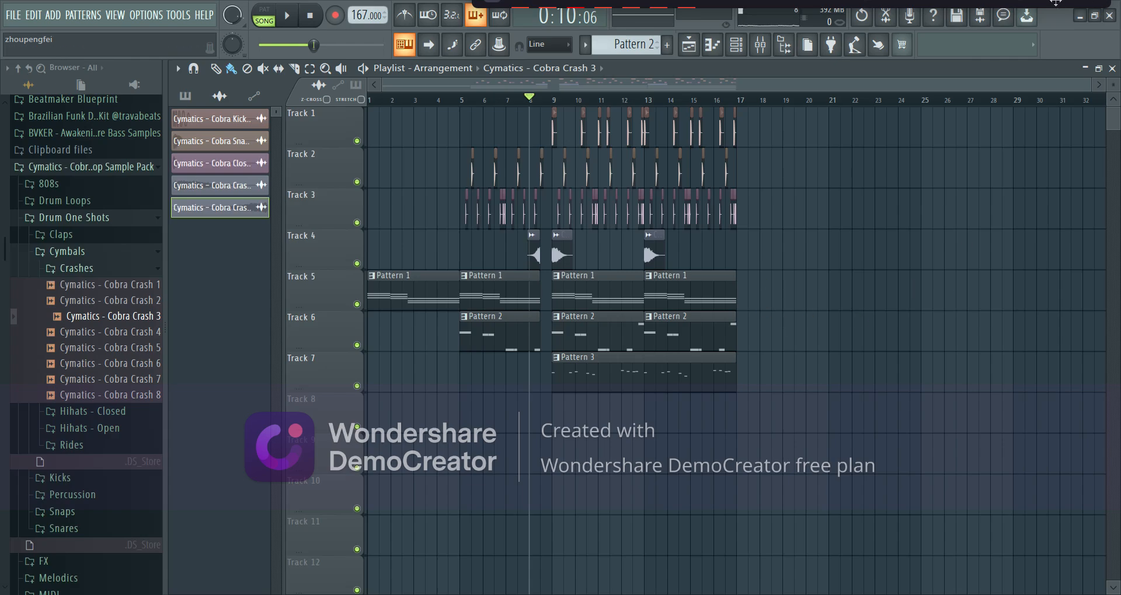
Import Vocal main.wav from the desktop onto Track 8 at bar 1, solo that track and play it from the start.
key(super+d)
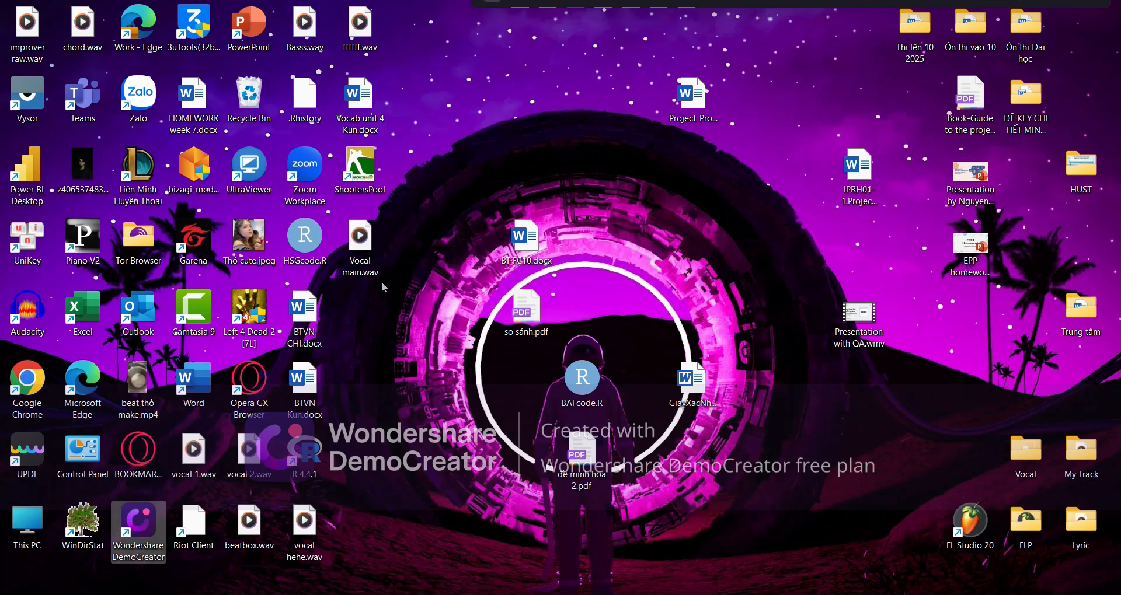
drag(359, 242, 380, 416)
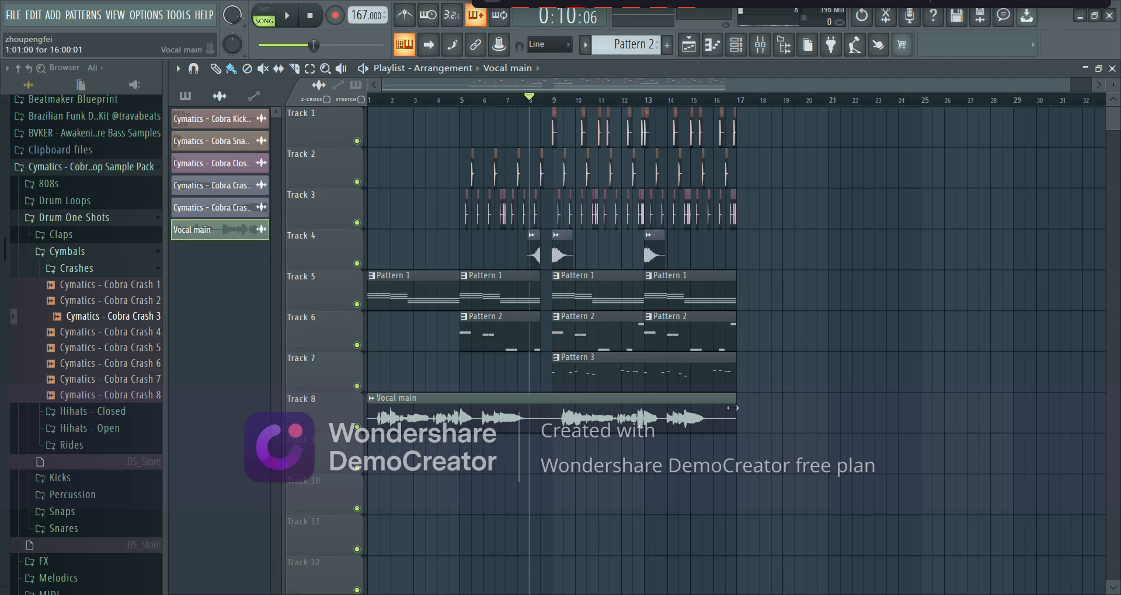
right_click(356, 427)
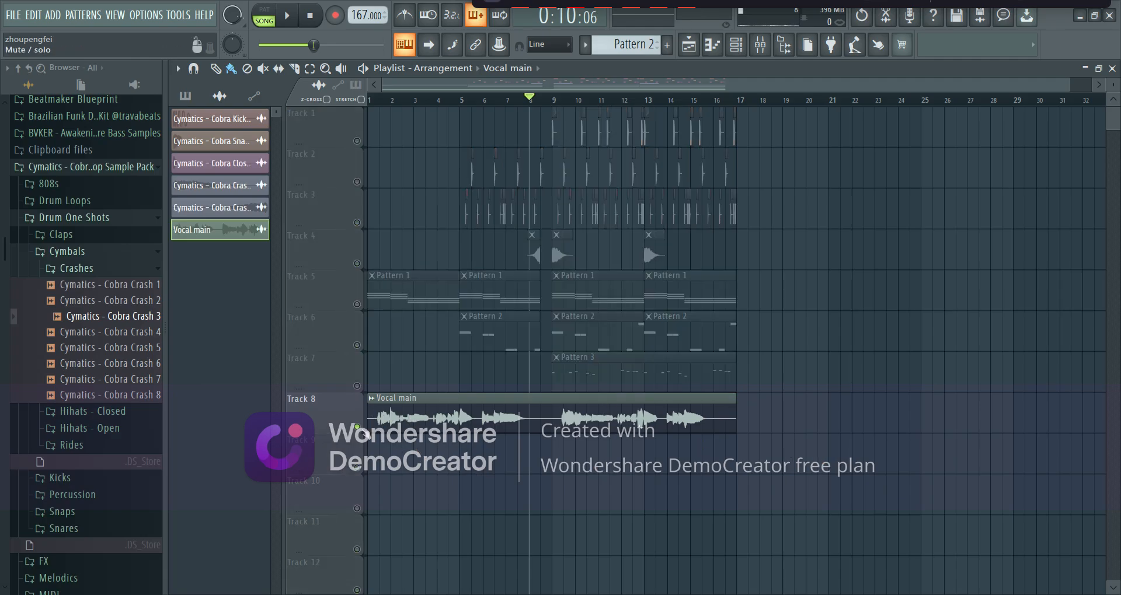
click(370, 105)
key(space)
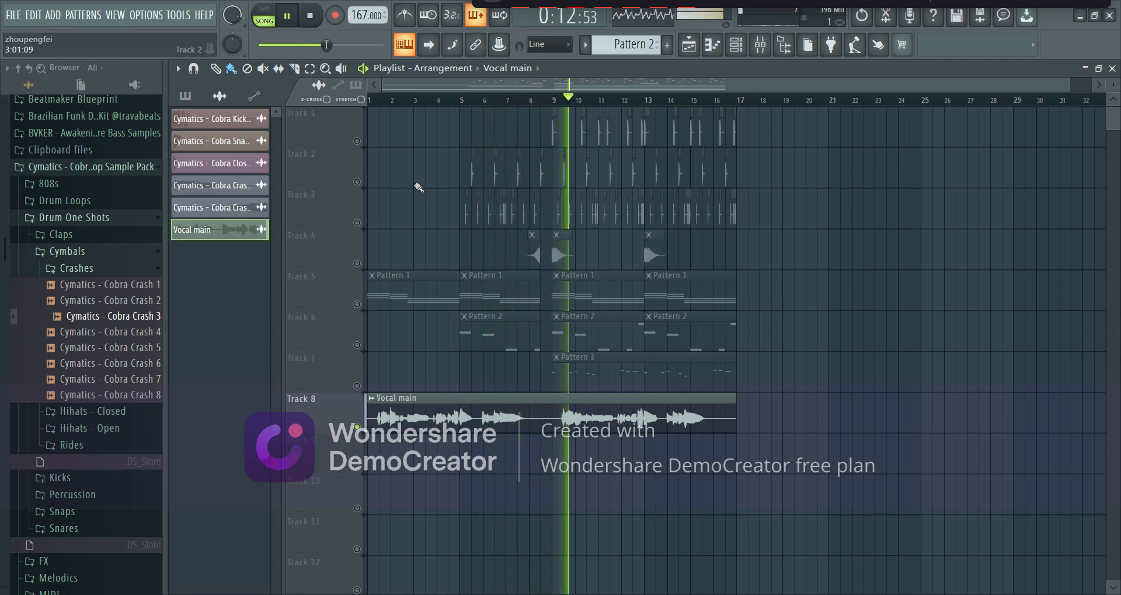
Move the Vocal main clip on Track 8 to start at bar 9, and duplicate the bar 9–16 clips on Tracks 1 to 7 to bar 17.
key(space)
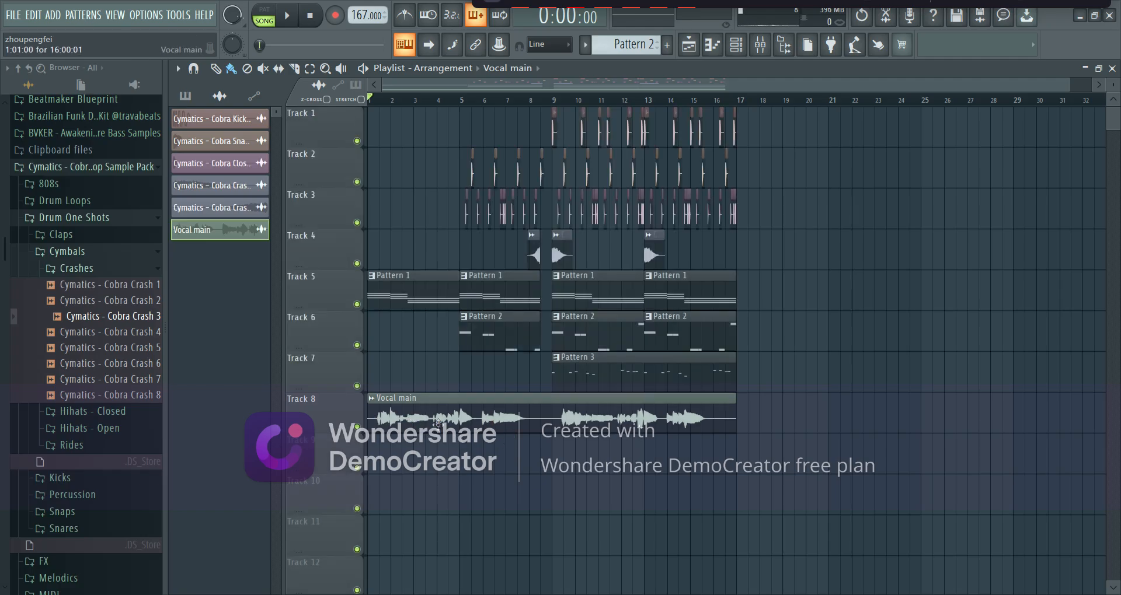
drag(410, 420, 622, 426)
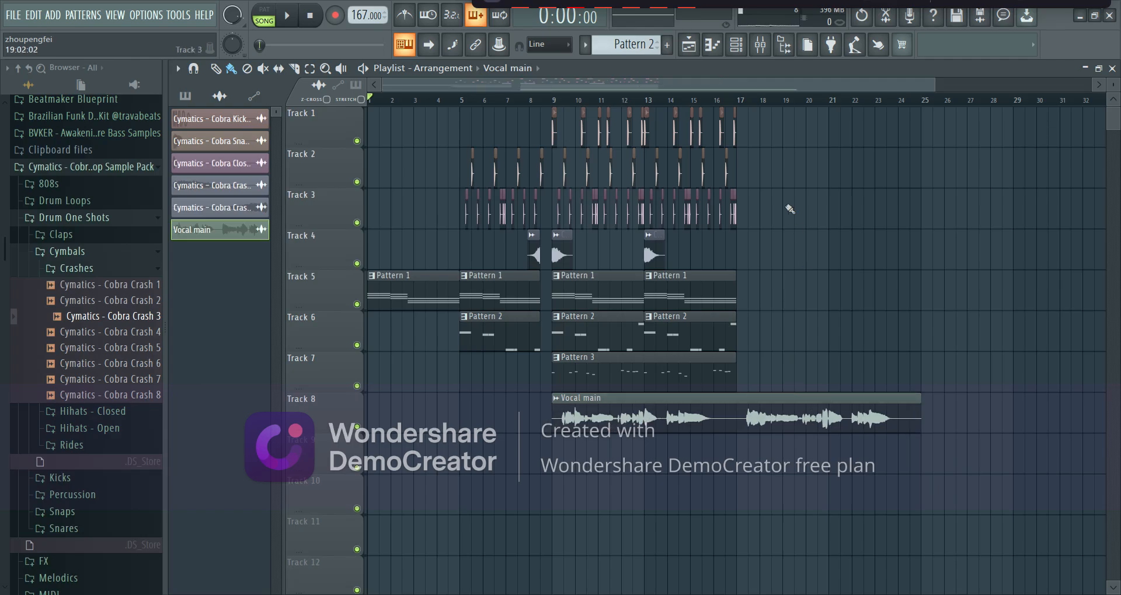
drag(773, 143, 561, 364)
key(ctrl+b)
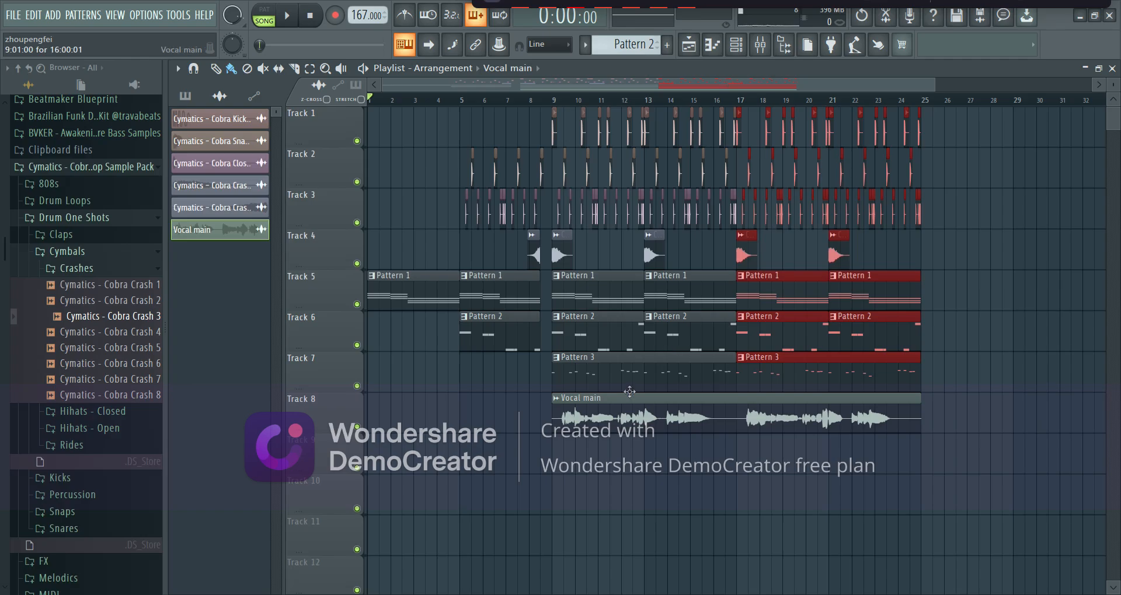
Play the arrangement from bar 9 to hear the vocal over the extended beat.
click(552, 101)
key(space)
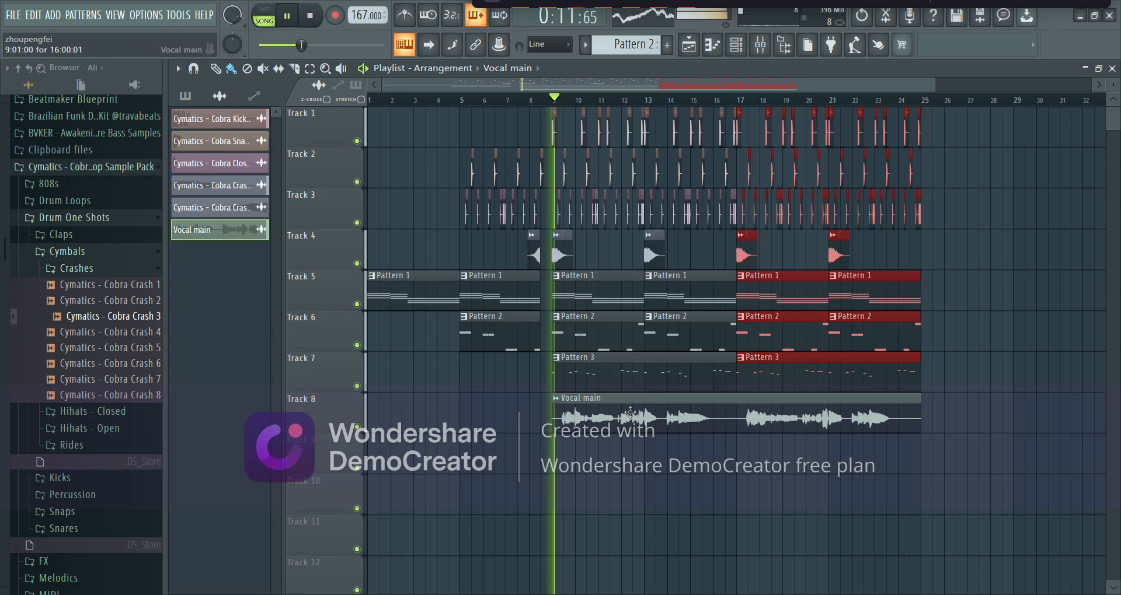
ctrl+click(642, 497)
scroll(642, 497, up, 3)
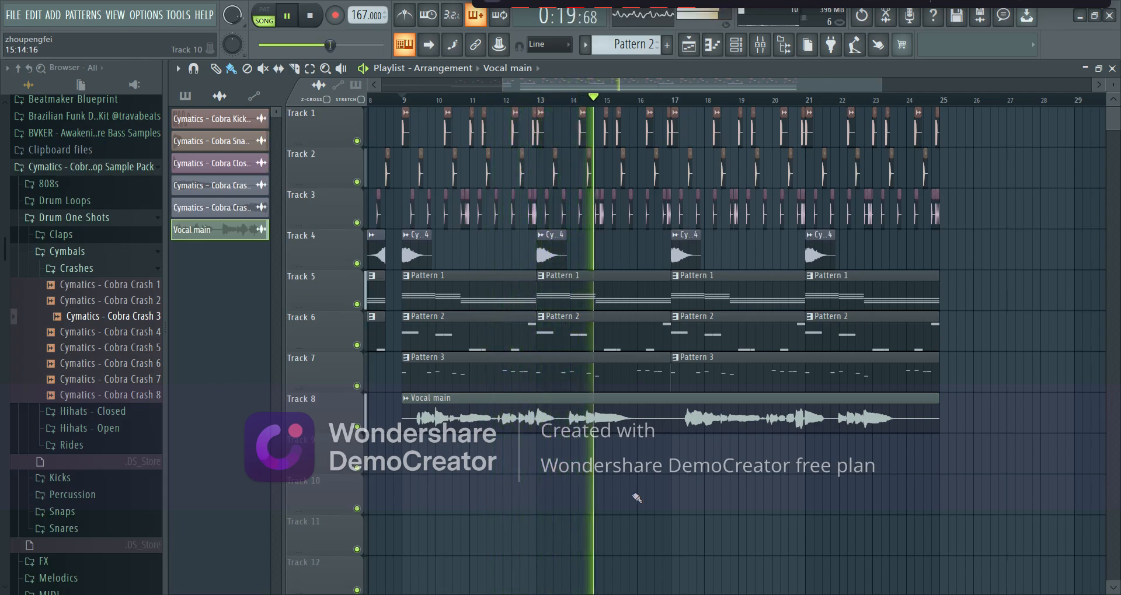
scroll(637, 497, down, 2)
key(space)
Delete the Crash 4 clips at bars 13 and 21 on Track 4.
scroll(636, 497, up, 2)
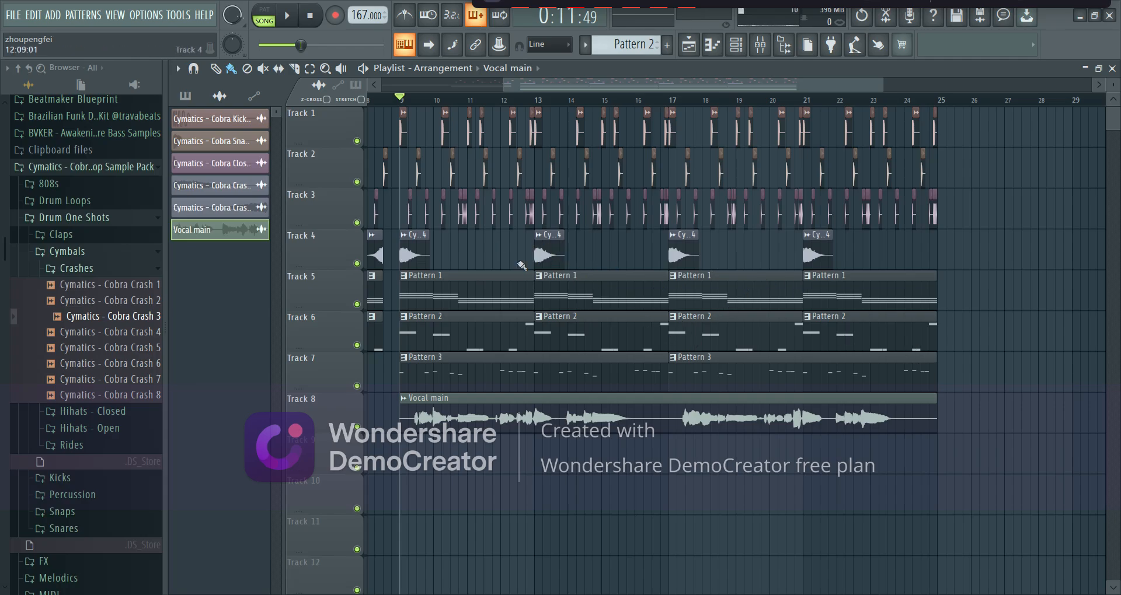
right_click(552, 247)
right_click(815, 253)
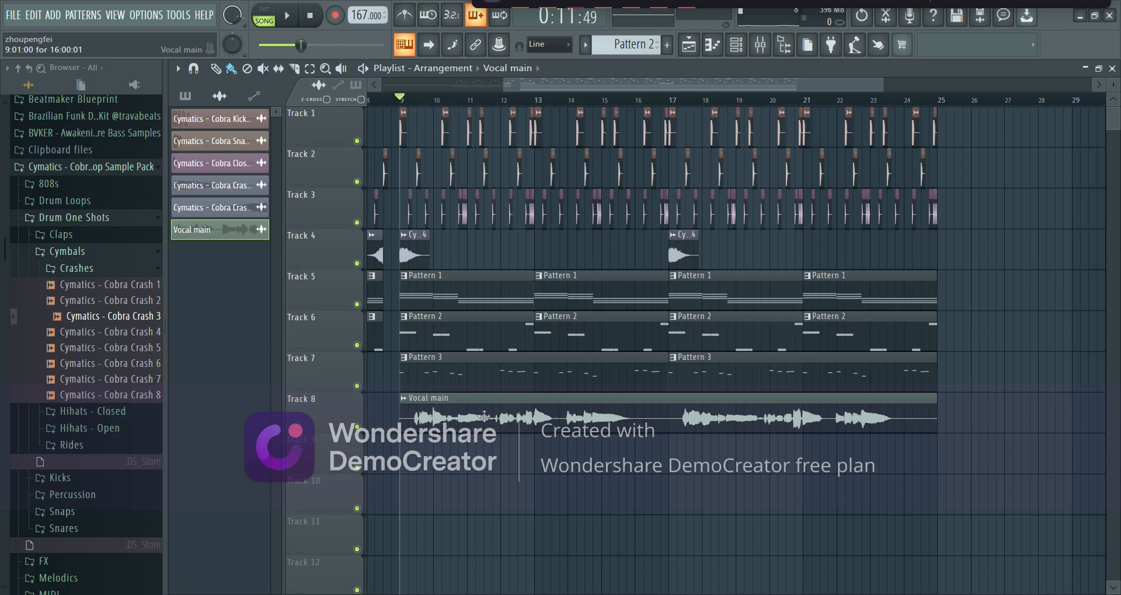
Open the Vocal main channel settings and route the channel to mixer insert 8.
double_click(528, 418)
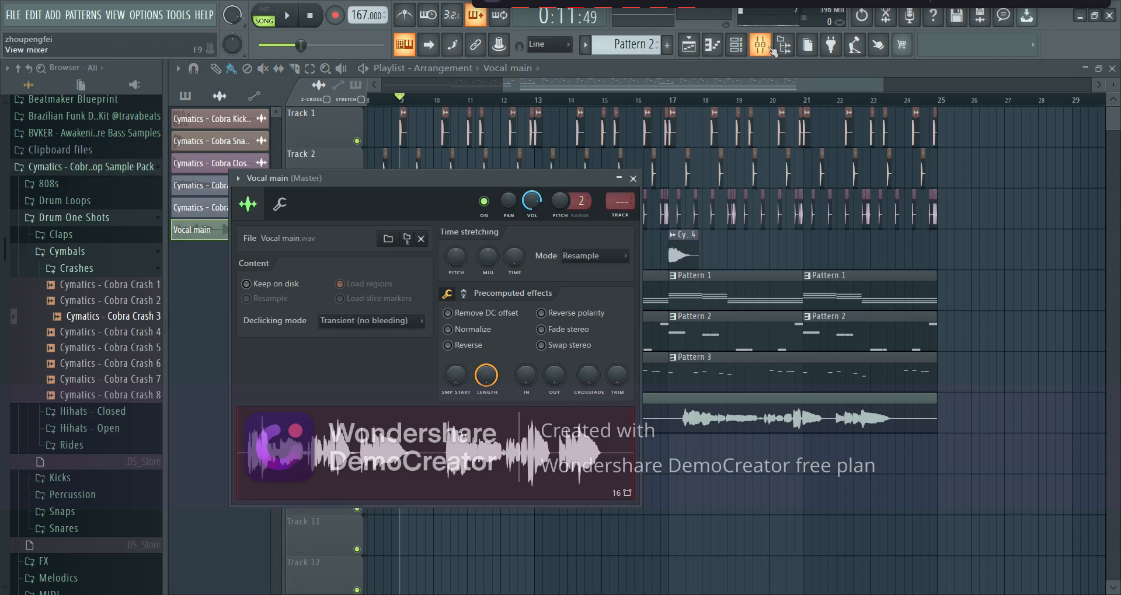
click(769, 49)
click(492, 194)
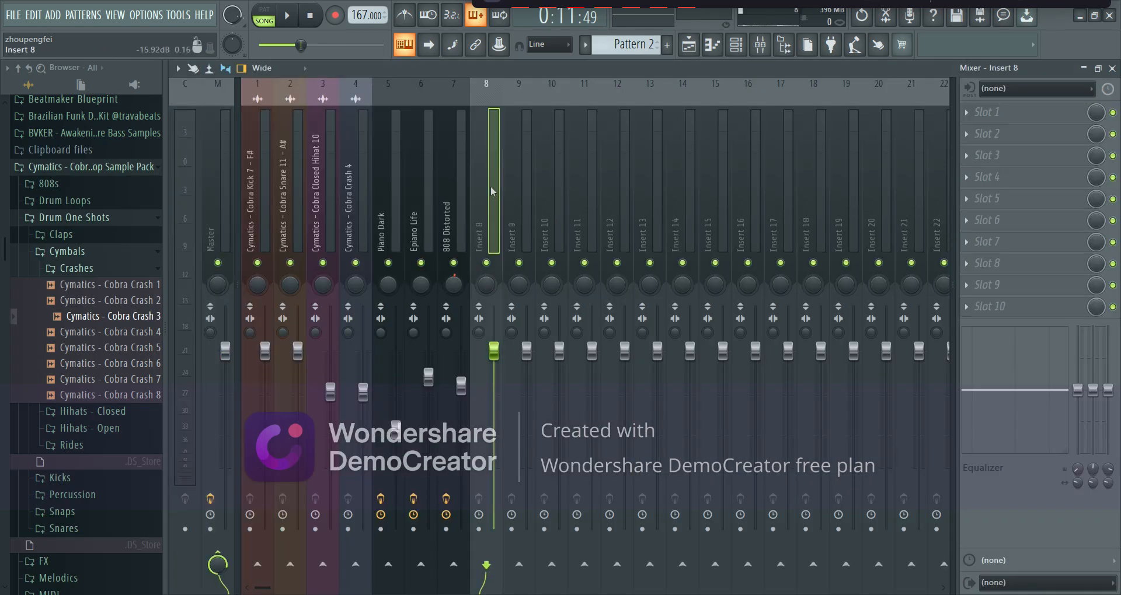
key(ctrl+l)
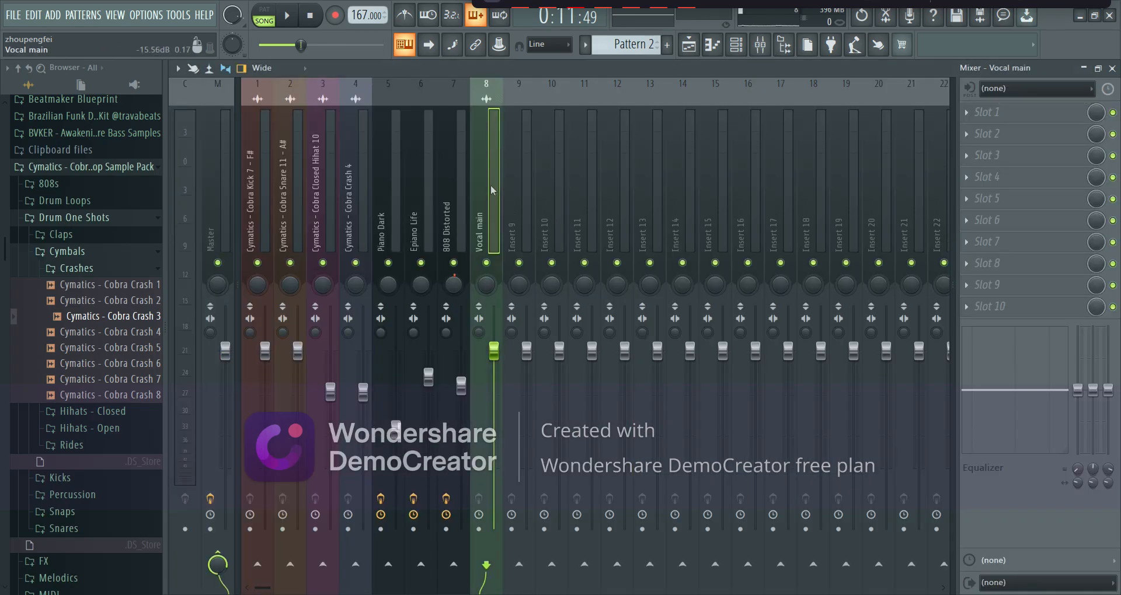
Add Fruity Parametric EQ 2 to slot 1 of the vocal insert, cutting band 1 about 7 dB and boosting band 7 about 6 dB.
click(973, 110)
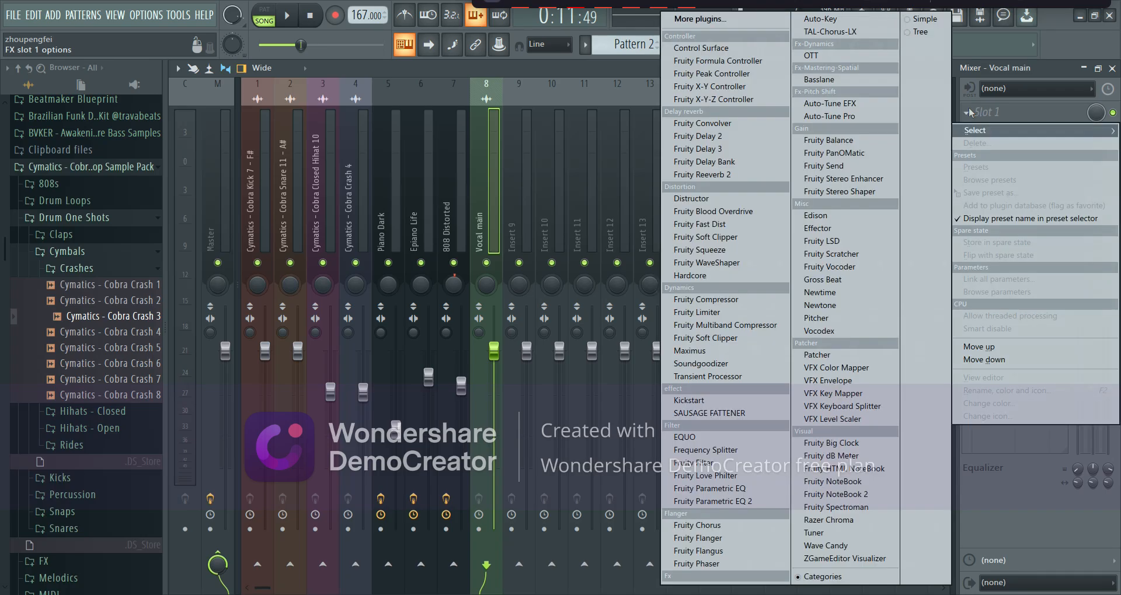
click(700, 501)
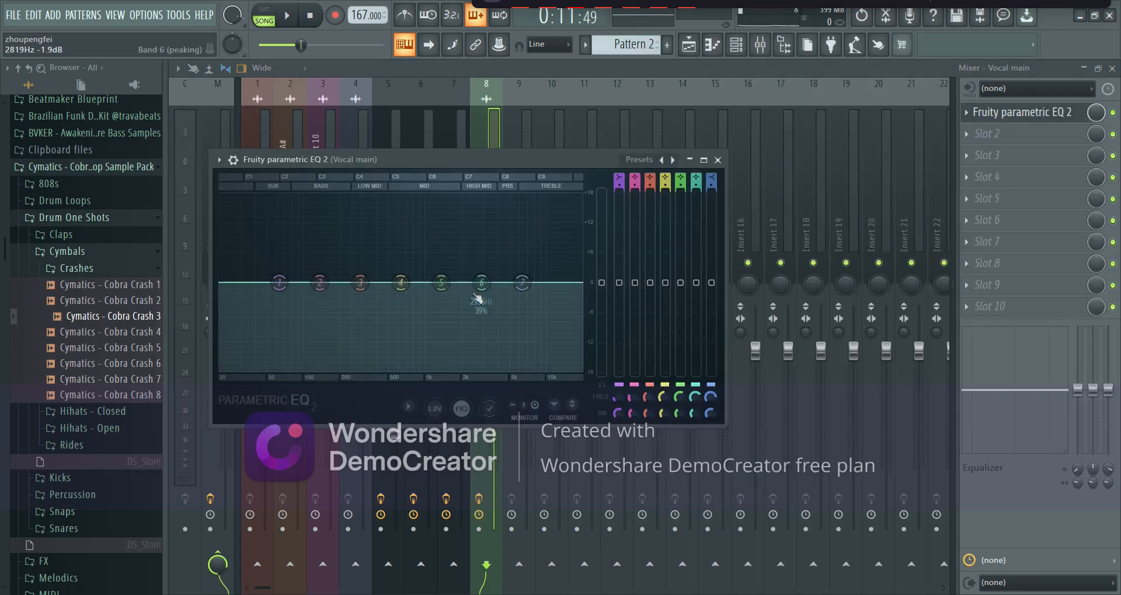
drag(278, 283, 291, 318)
drag(522, 282, 492, 254)
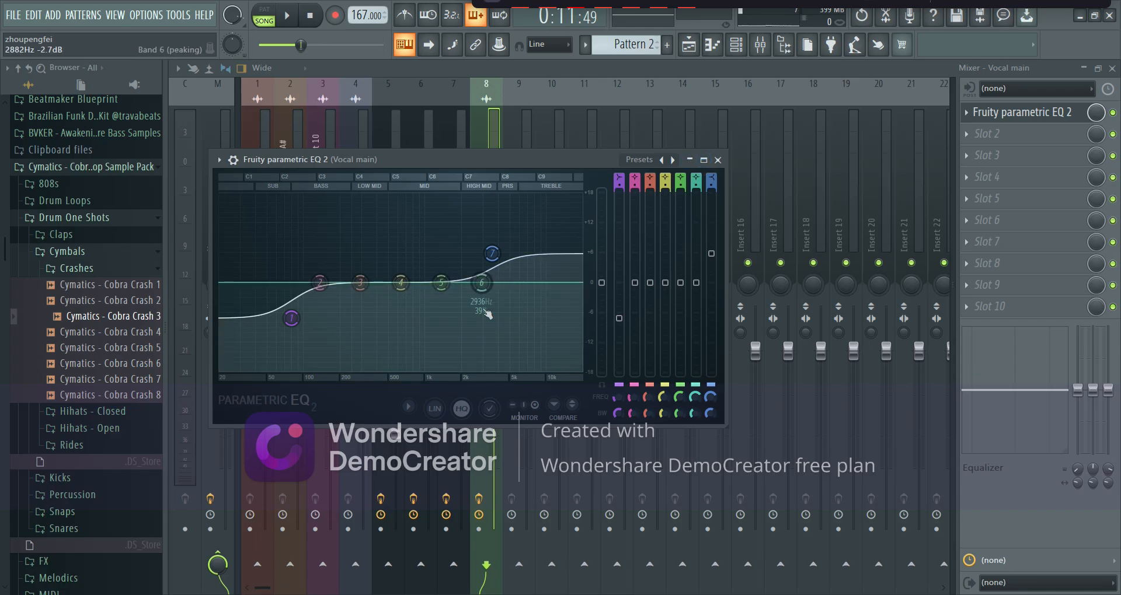
click(717, 159)
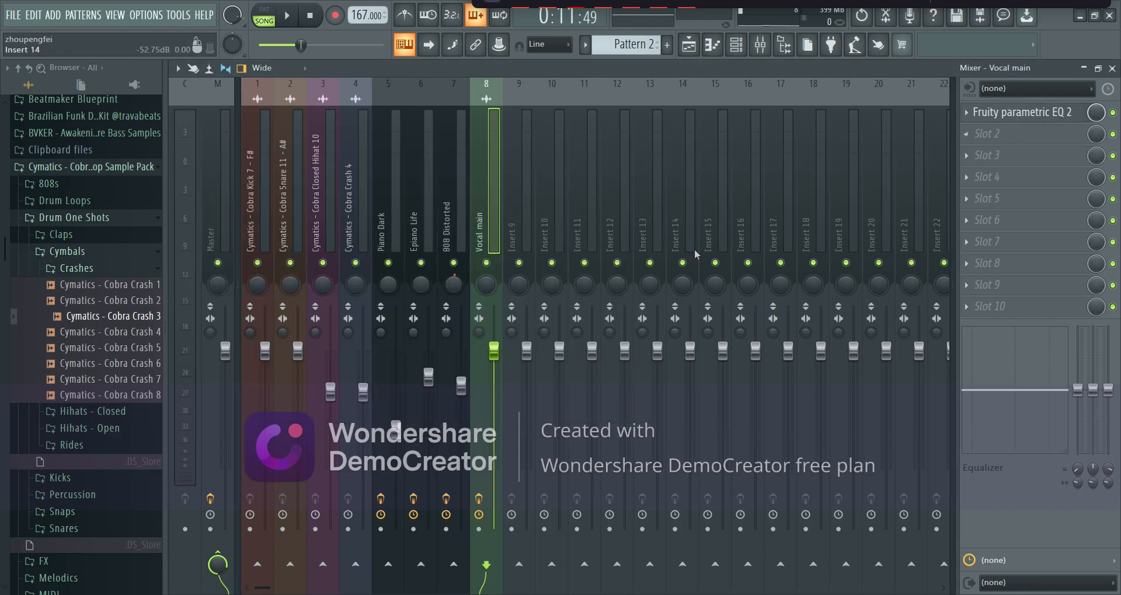
Solo the Vocal main mixer track and play the equalized vocal from bar 9.
right_click(482, 262)
key(space)
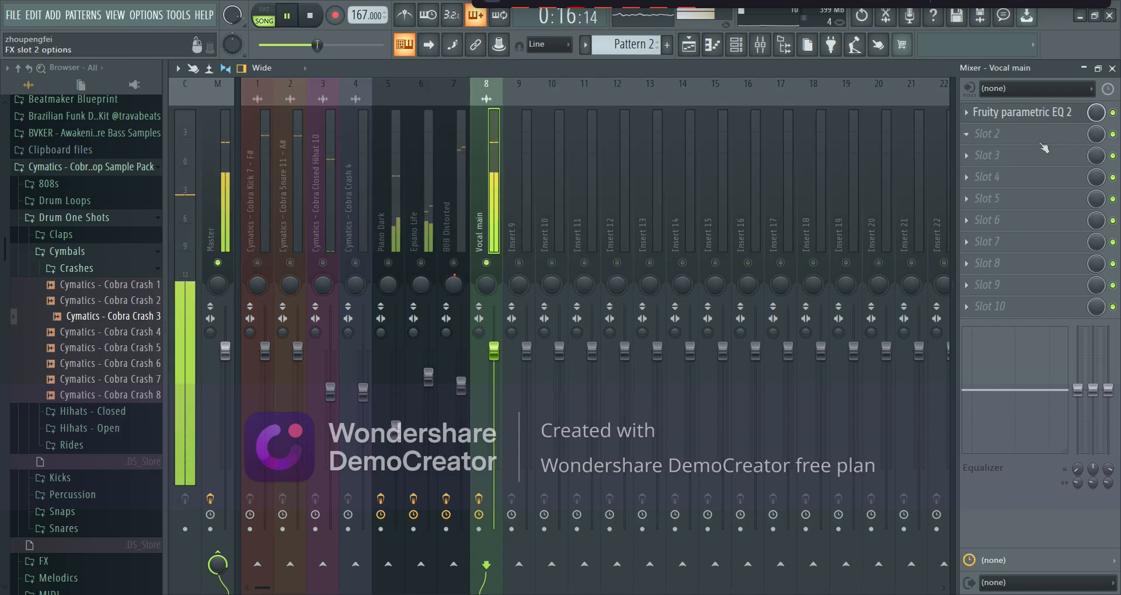
key(space)
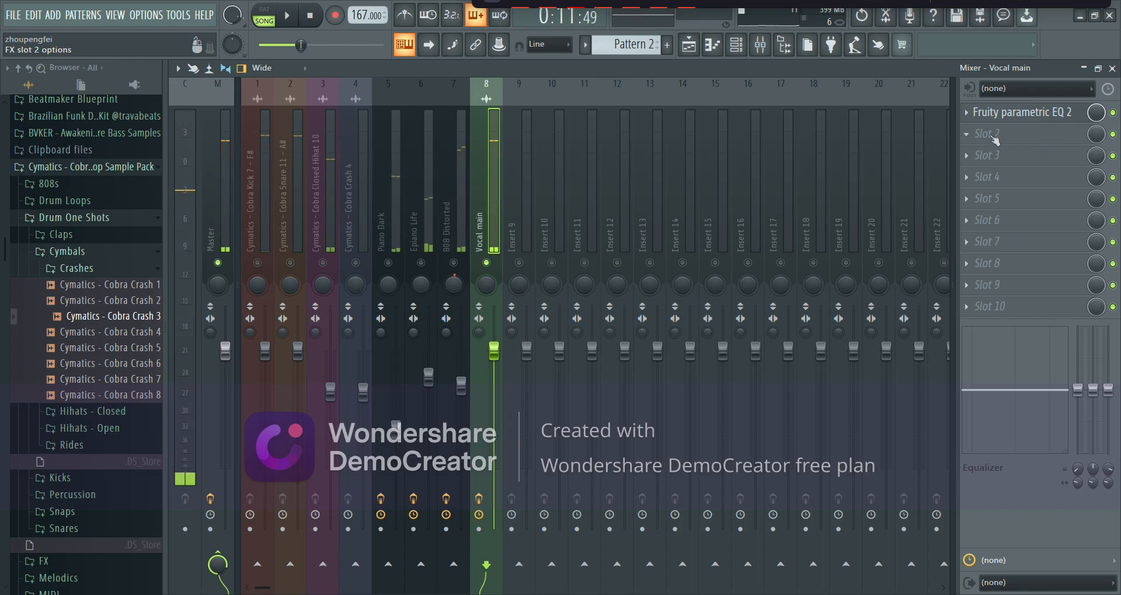
Load Maximus in slot 2 of the Vocal main mixer track and move its window clear.
click(988, 135)
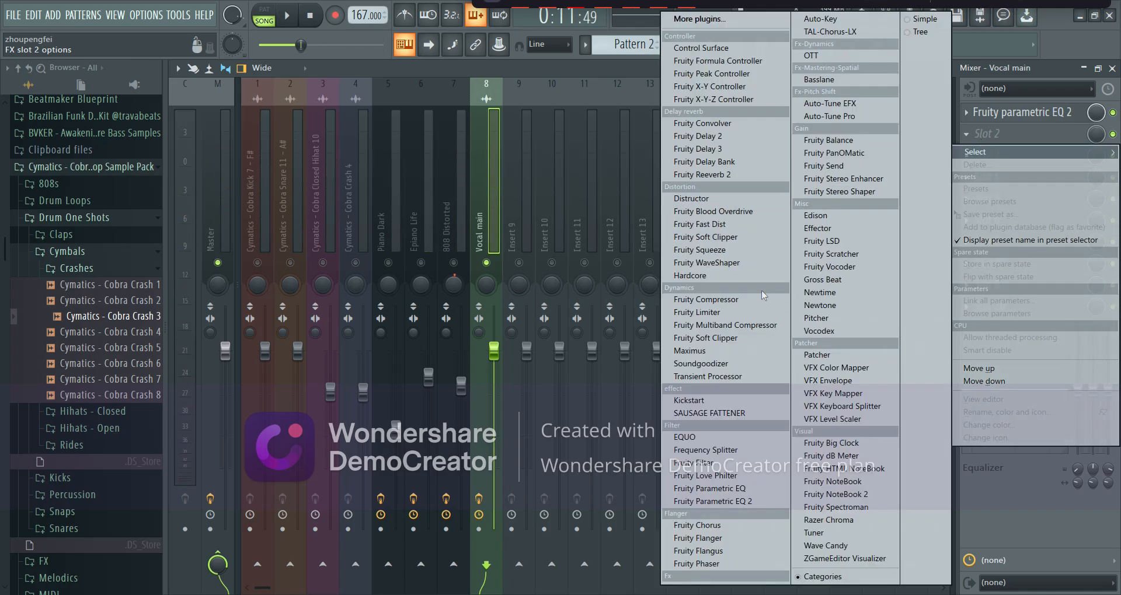
click(744, 352)
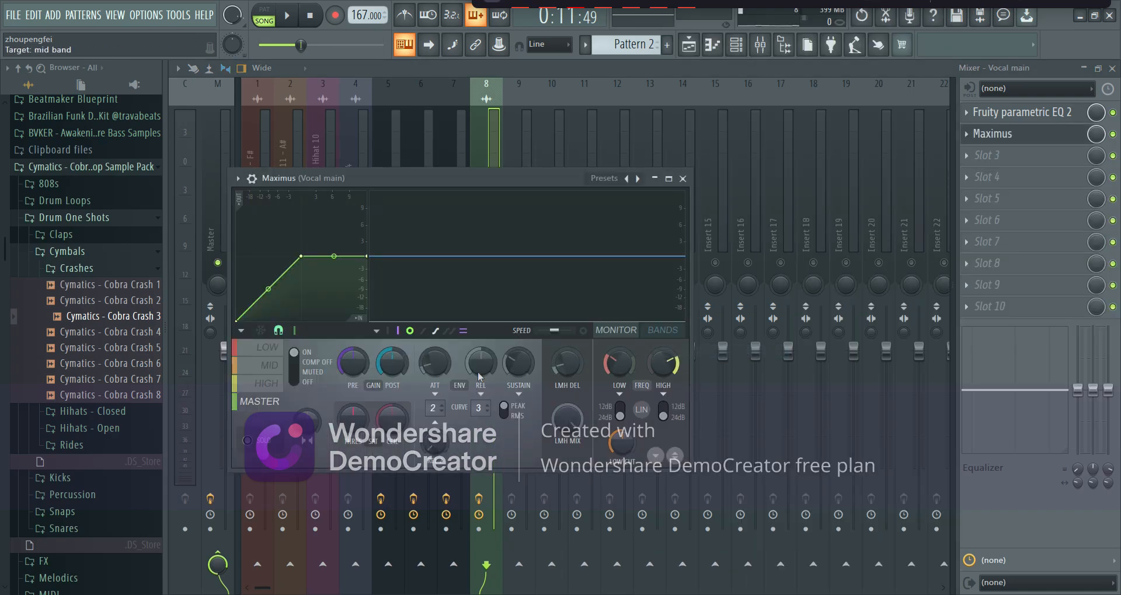
drag(381, 178, 455, 130)
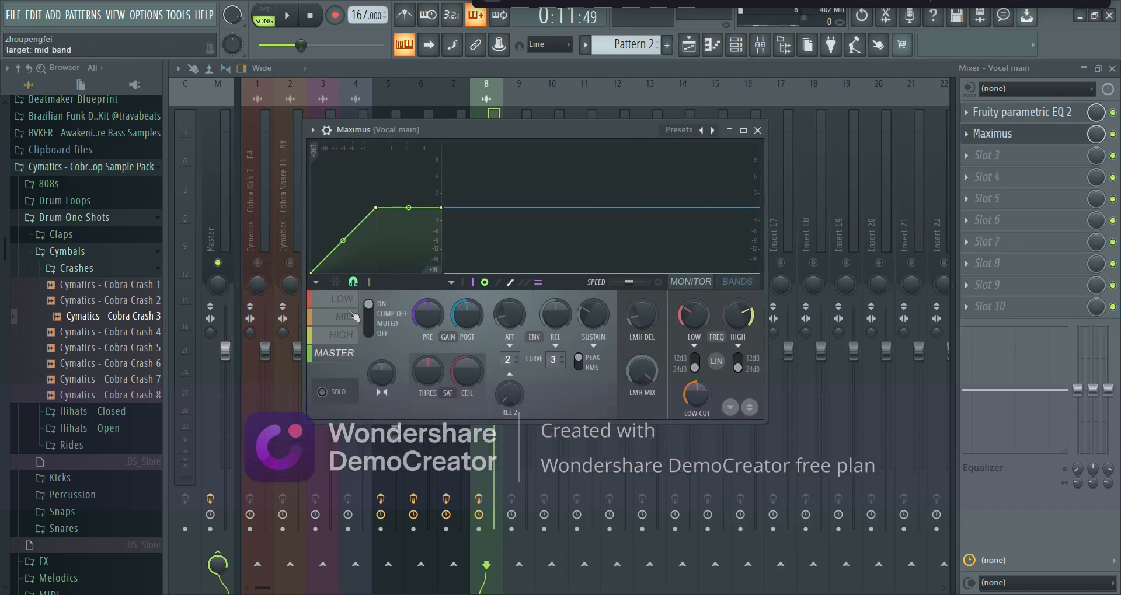
Lower the Maximus low band's compression curve plateau to about -1.5 dB and set its post gain to -12.9 dB.
click(342, 299)
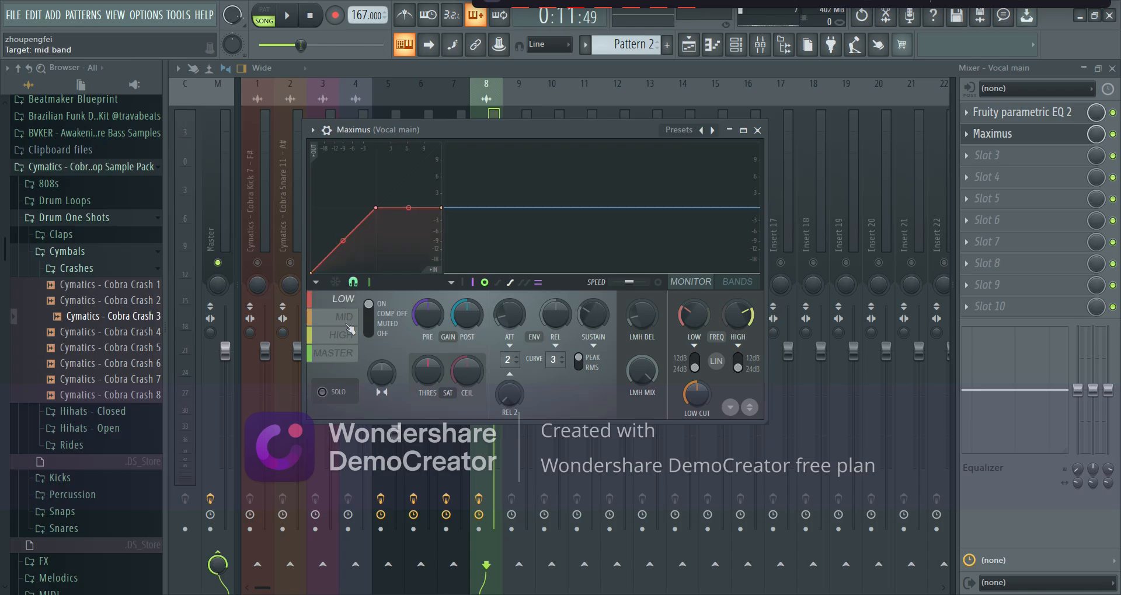
click(348, 318)
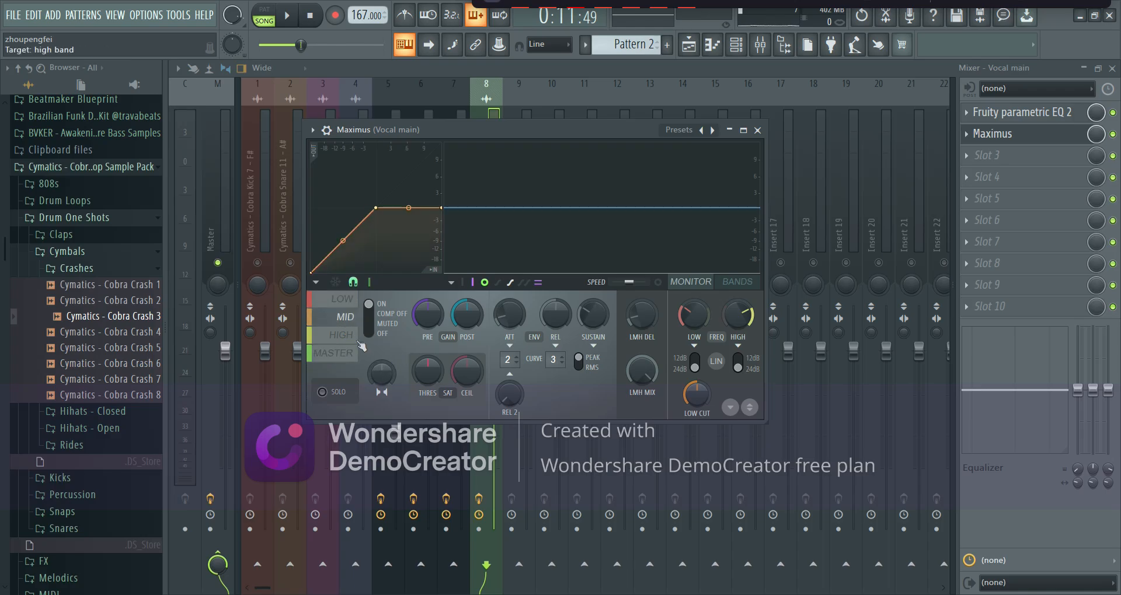
click(348, 336)
click(342, 299)
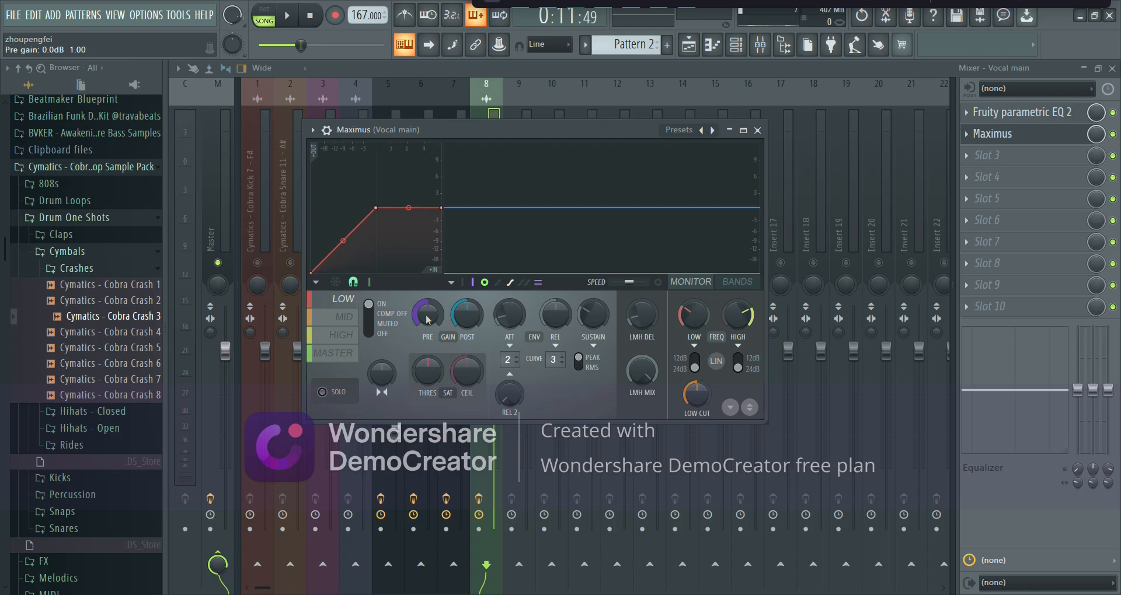
key(space)
key(space)
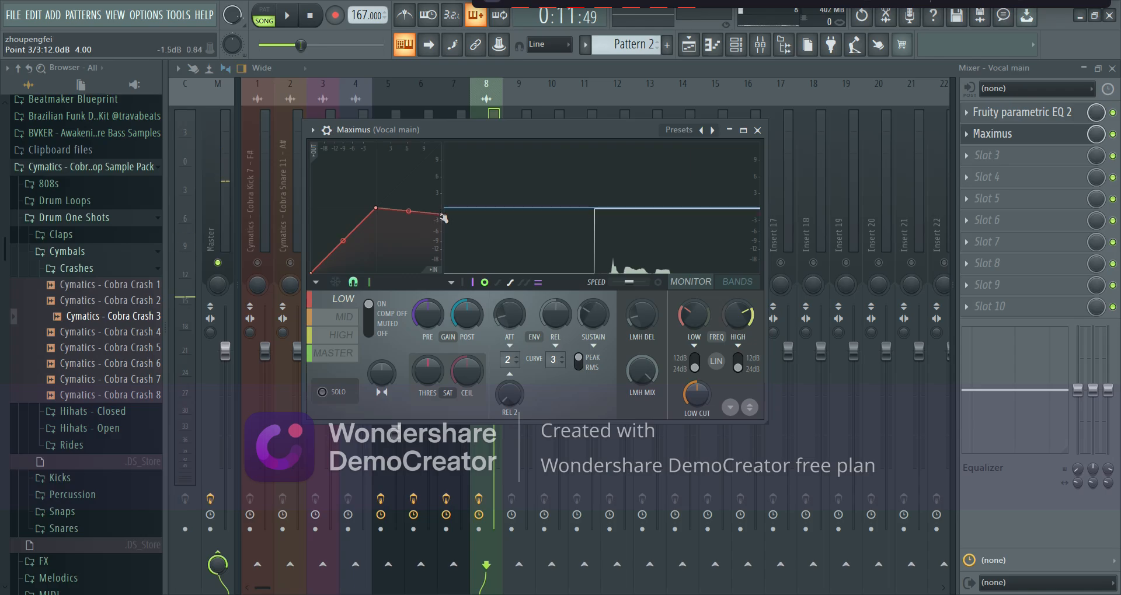
drag(371, 212, 372, 219)
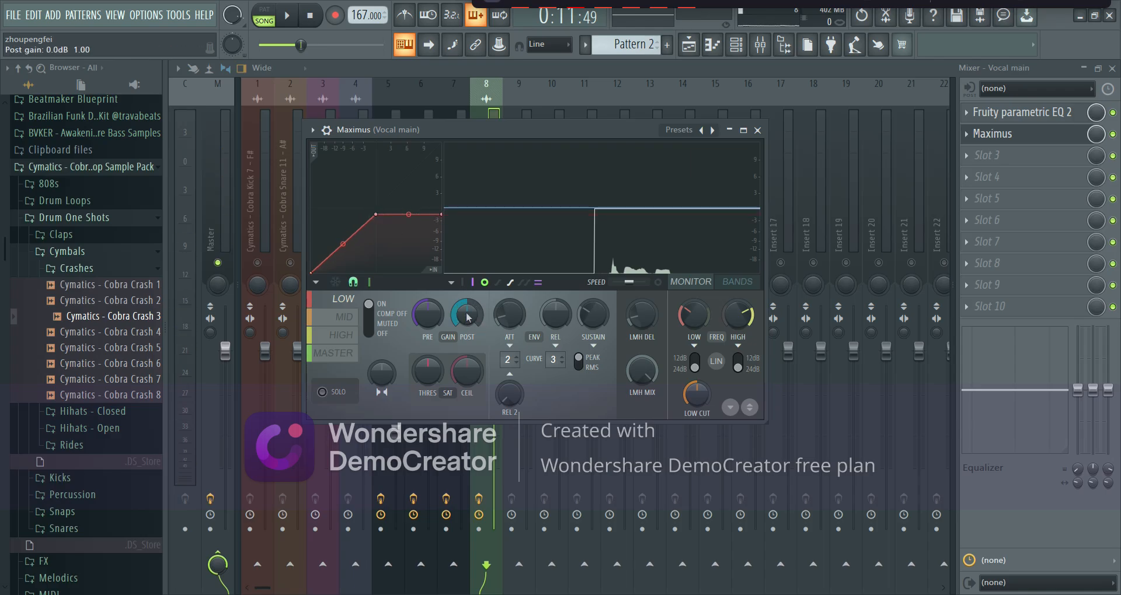
drag(465, 308, 465, 330)
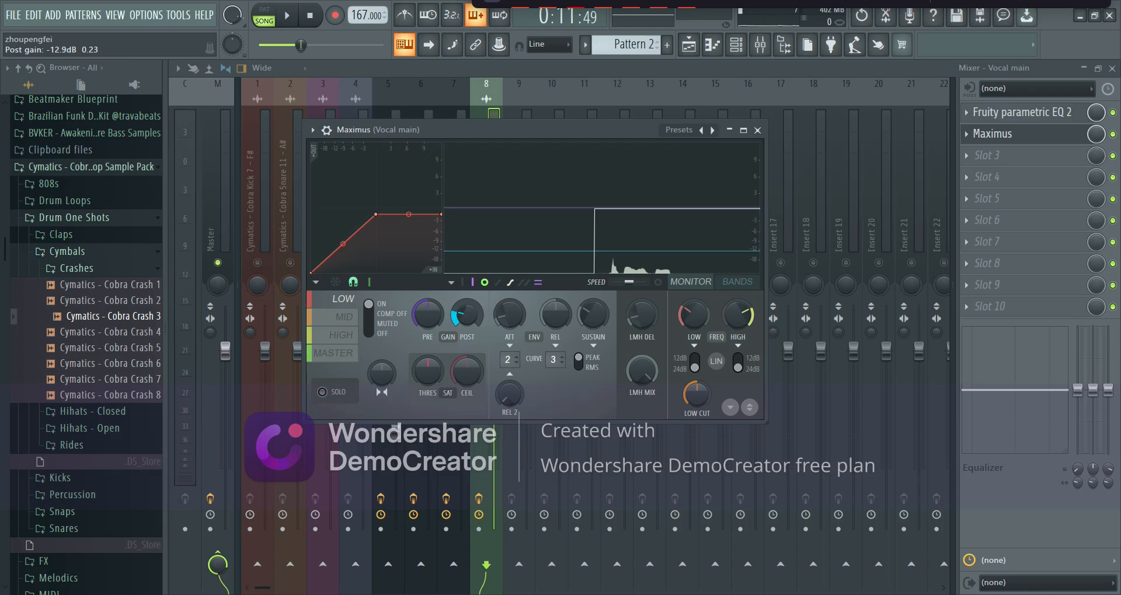
Set the Maximus high band's post gain to 1.3 dB, close the plugin and play the soloed vocal.
click(354, 335)
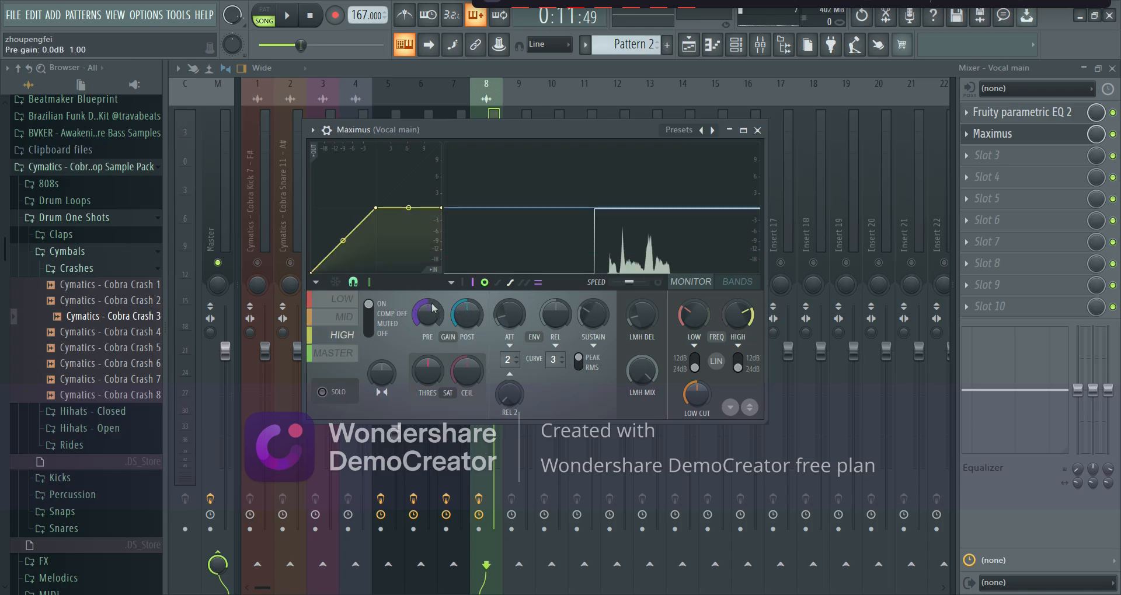
drag(466, 316, 466, 310)
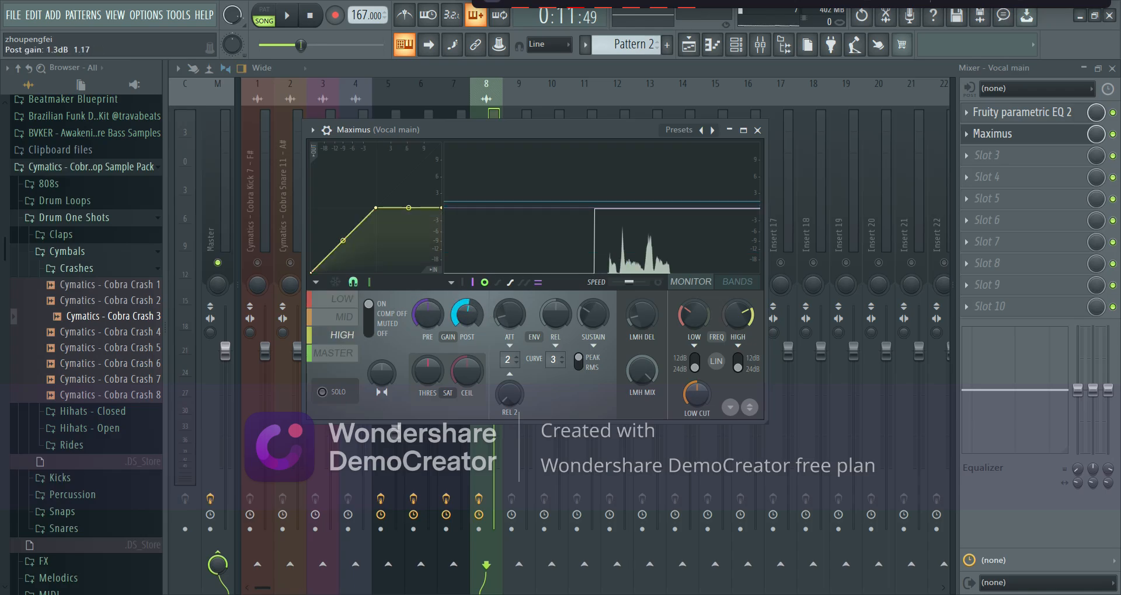
click(757, 130)
key(space)
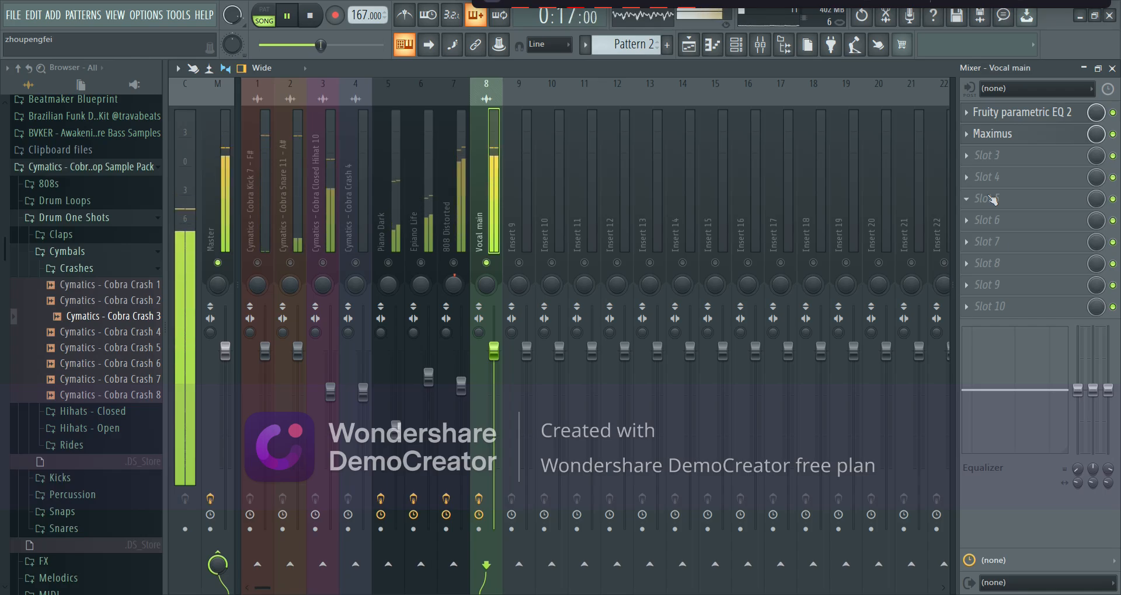
key(space)
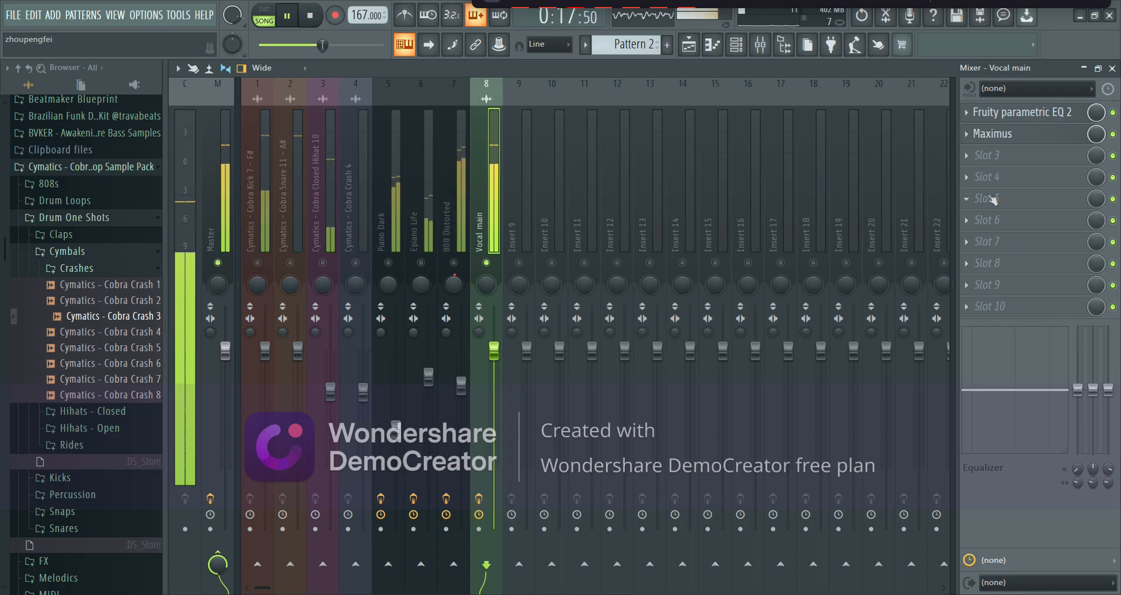
Add Soundgoodizer to slot 3 of the Vocal main mixer track, close its window and play the vocal.
click(1015, 156)
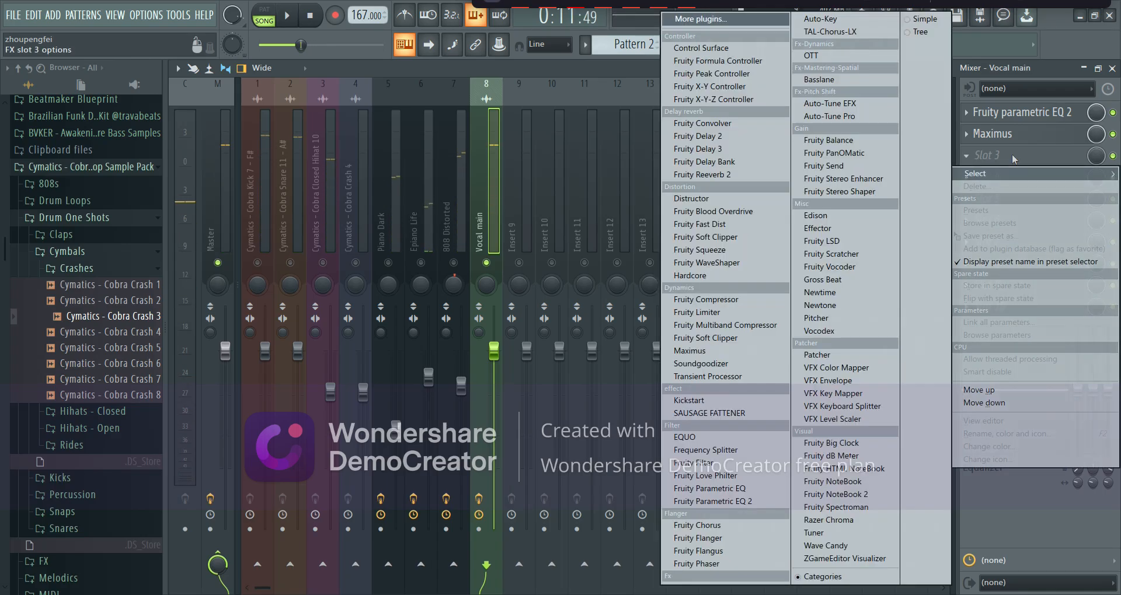
click(729, 365)
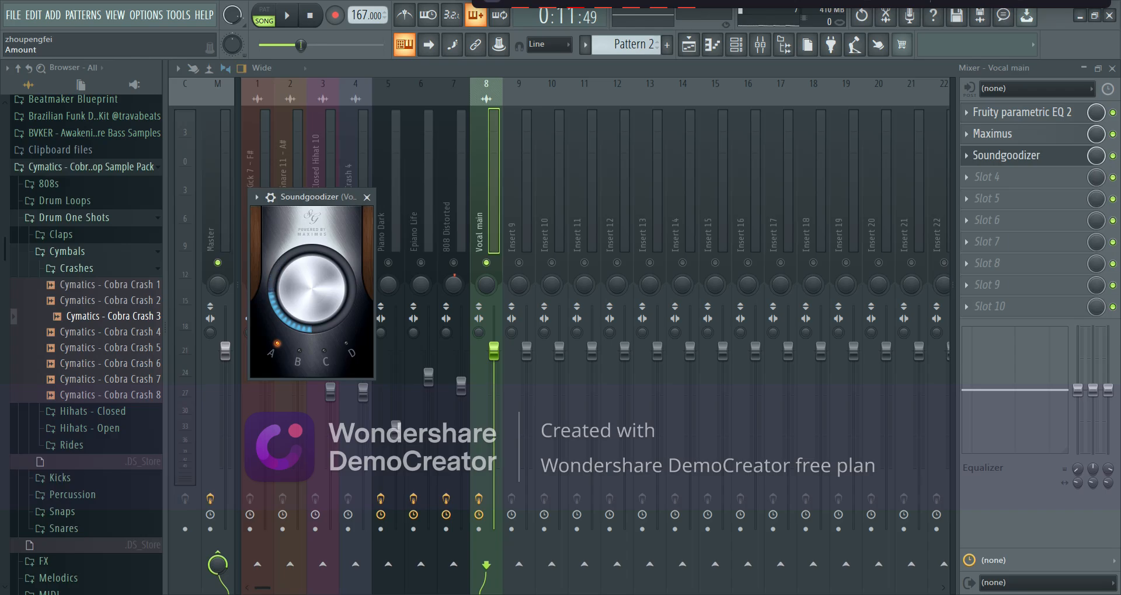
click(366, 197)
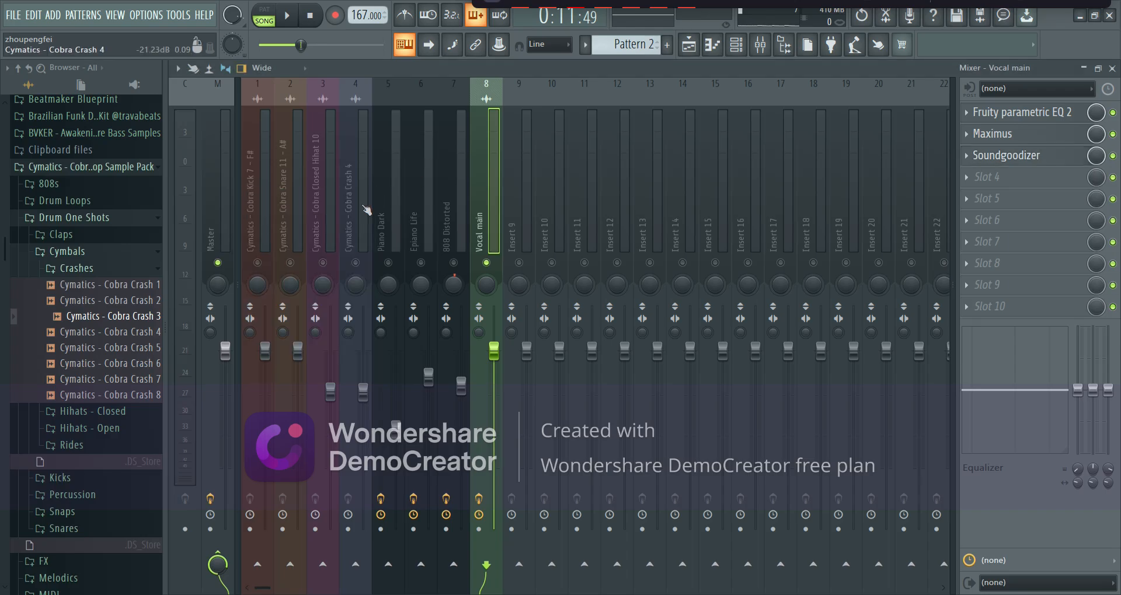
key(space)
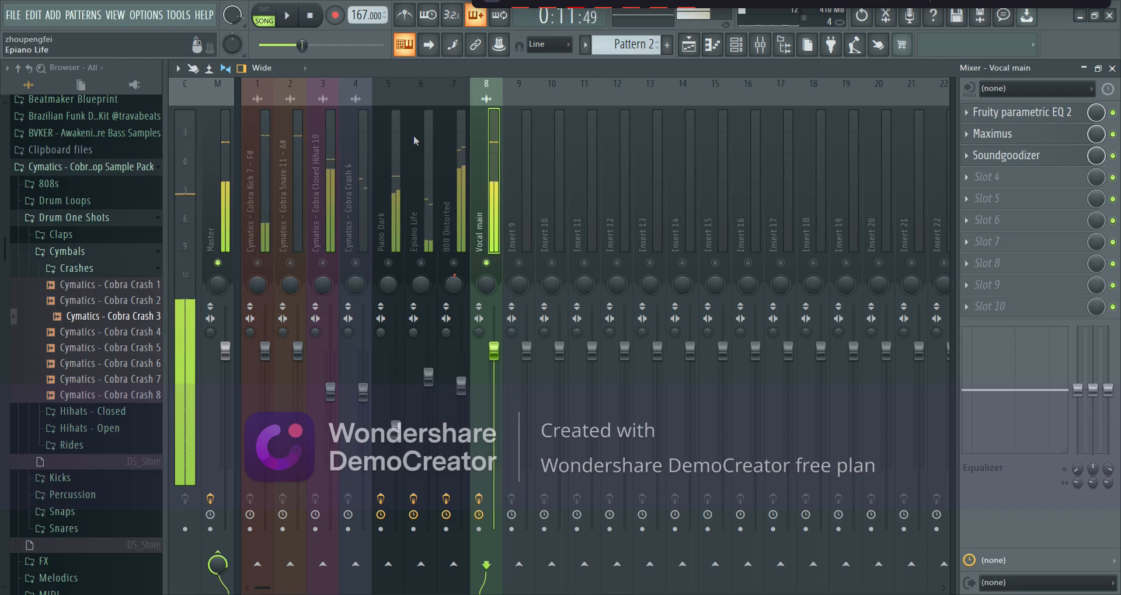
key(space)
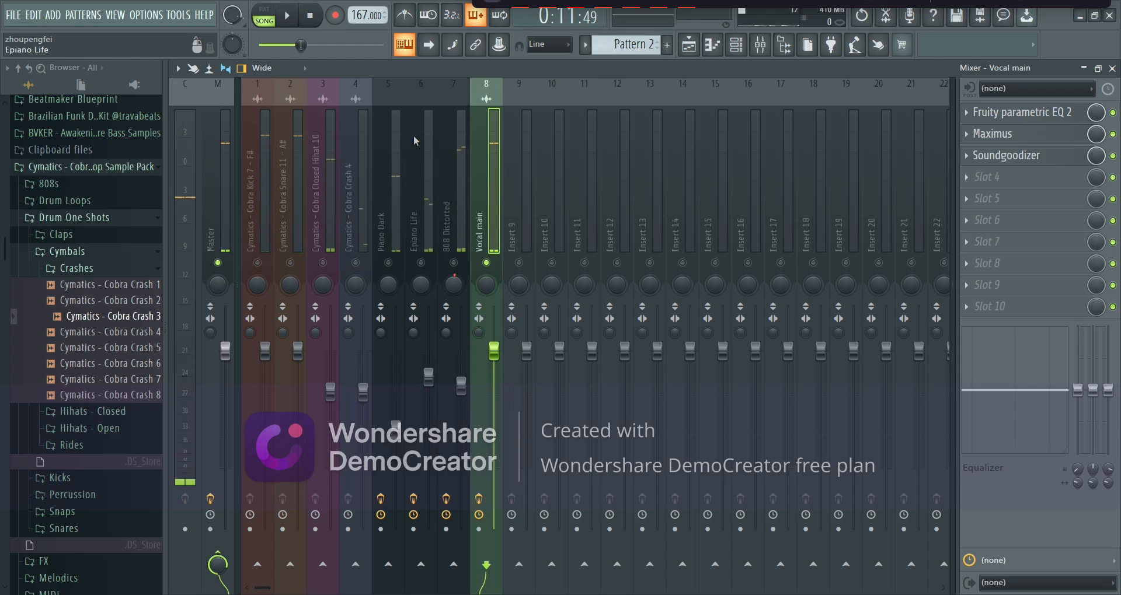
Load Fruity Reeverb 2 in slot 4 of the Vocal main mixer track and play the soloed vocal.
click(999, 182)
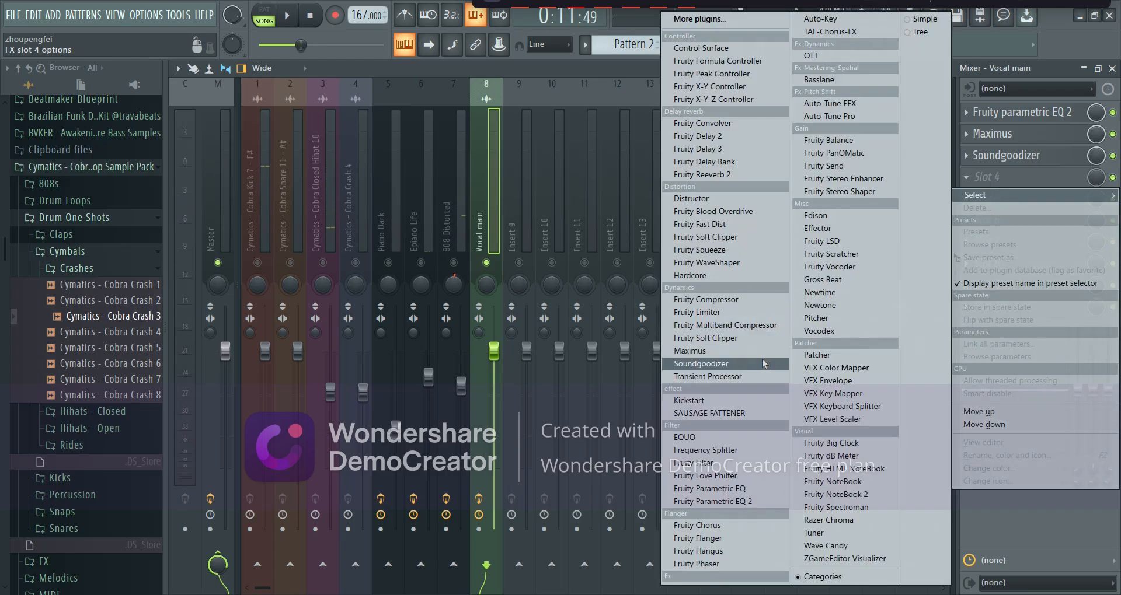
click(722, 178)
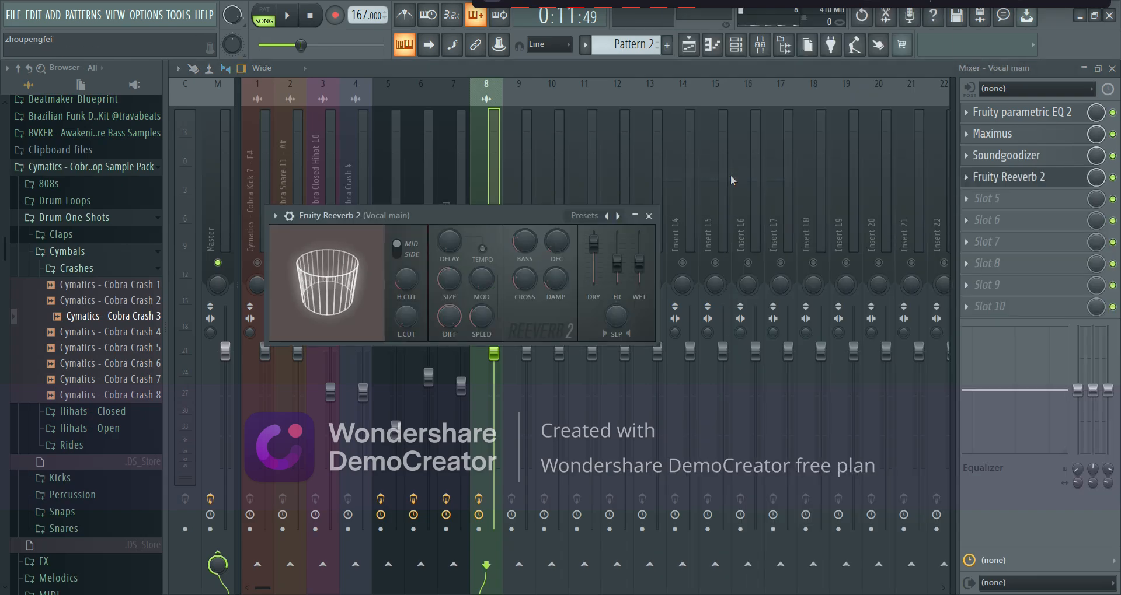
key(space)
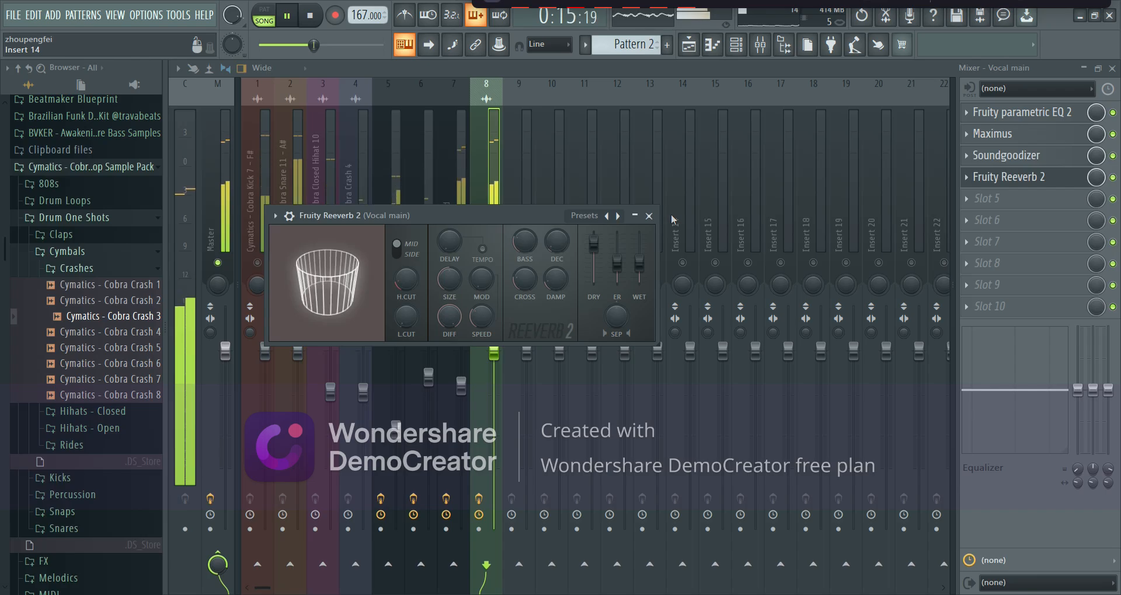
key(space)
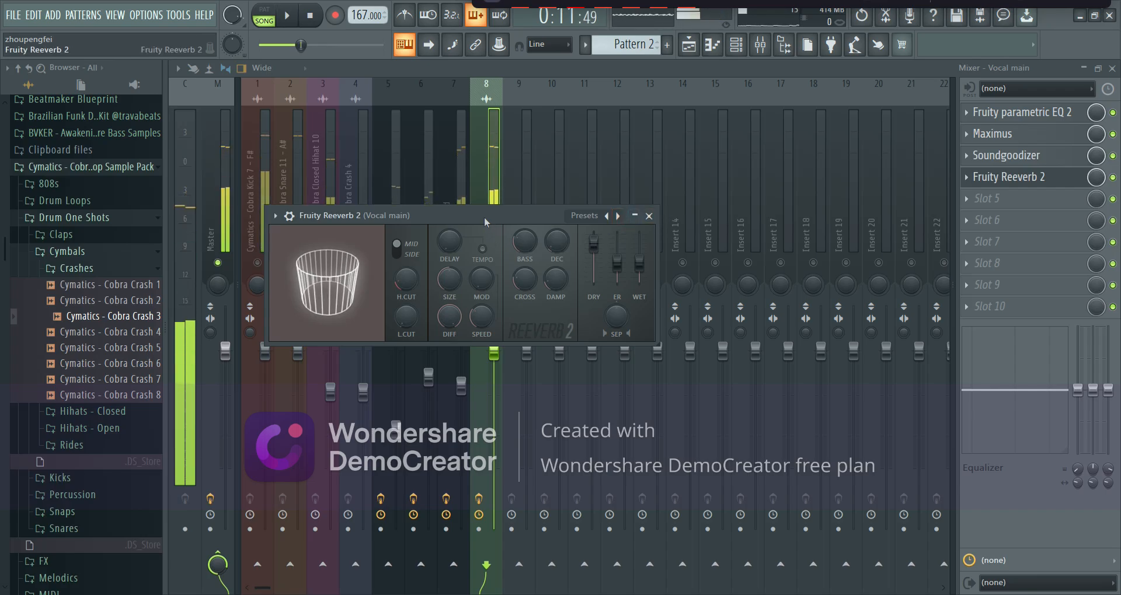
Apply The Venue preset to Fruity Reeverb 2 and listen to the result.
click(582, 217)
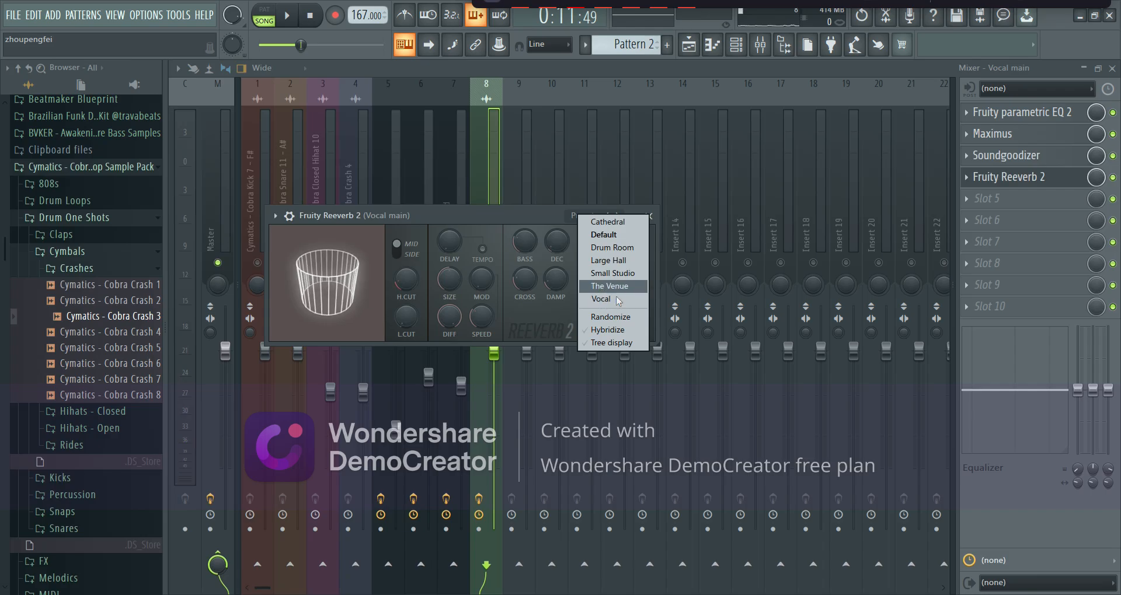
click(562, 222)
click(581, 220)
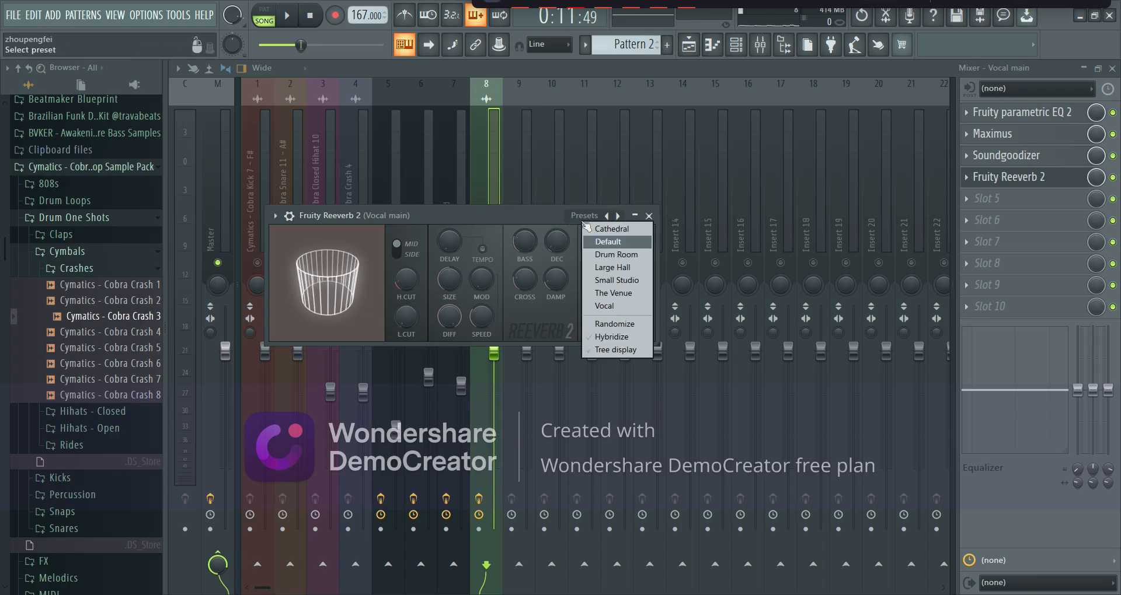
click(616, 297)
key(space)
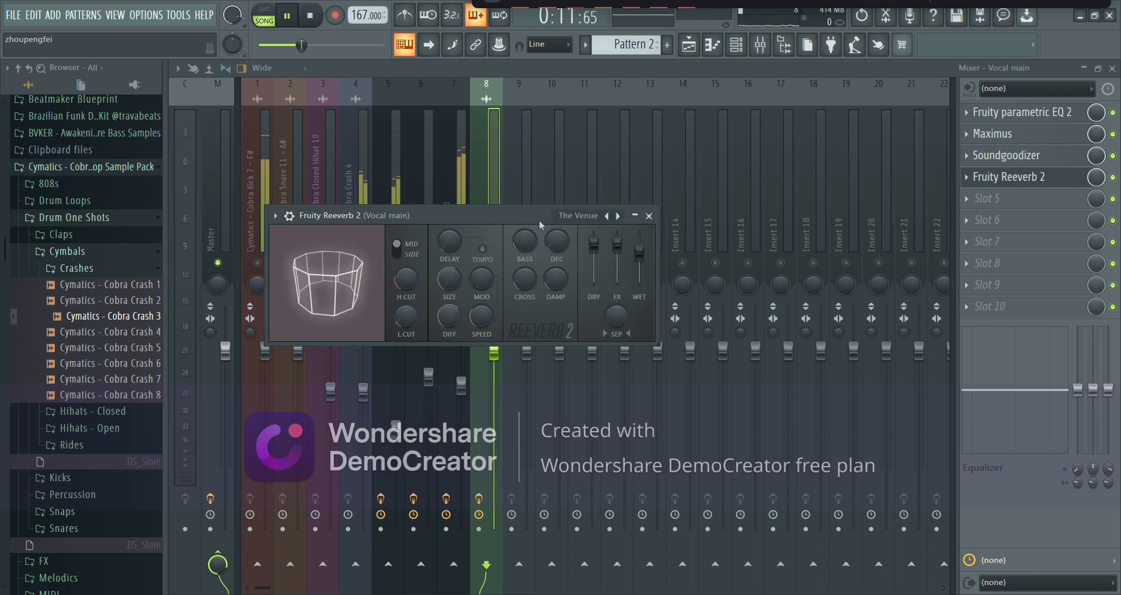
key(space)
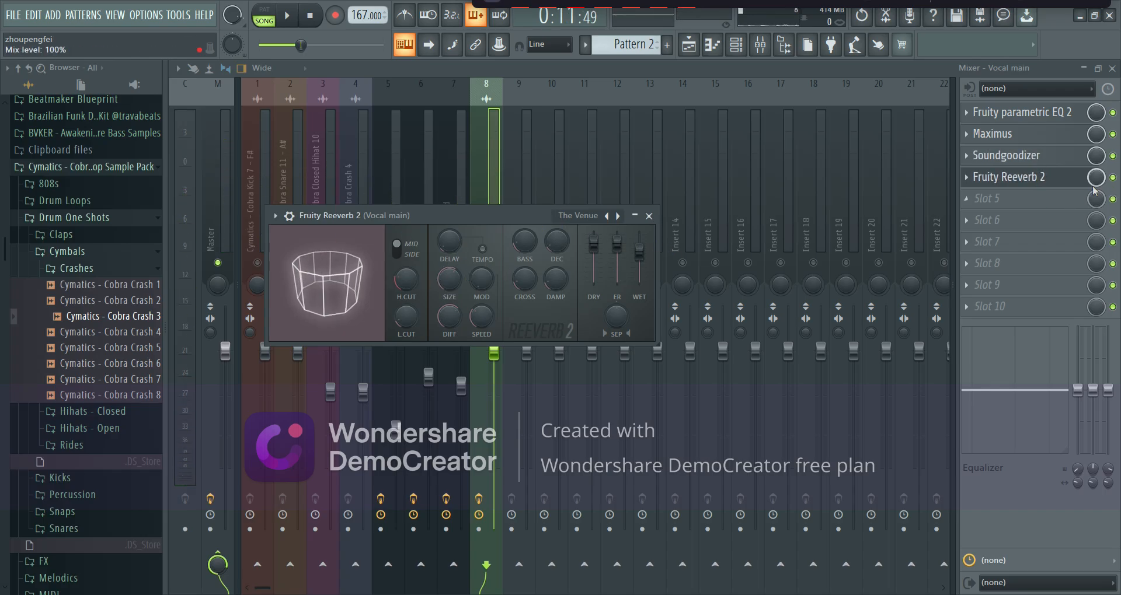
Close Fruity Reeverb 2, lower its mix level to about 31% and play the vocal.
key(Escape)
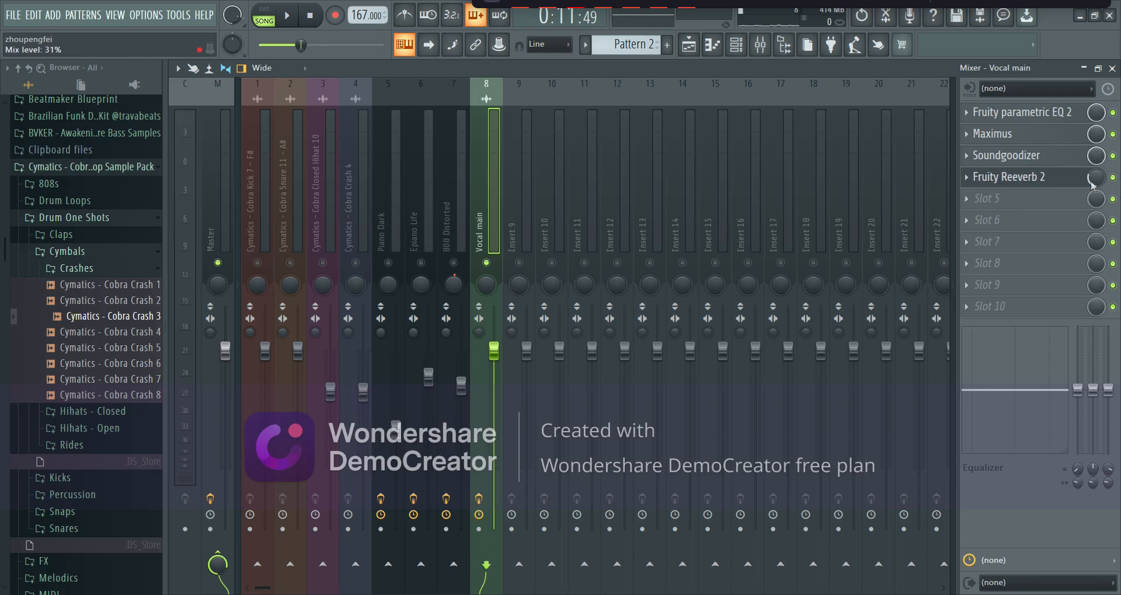
key(space)
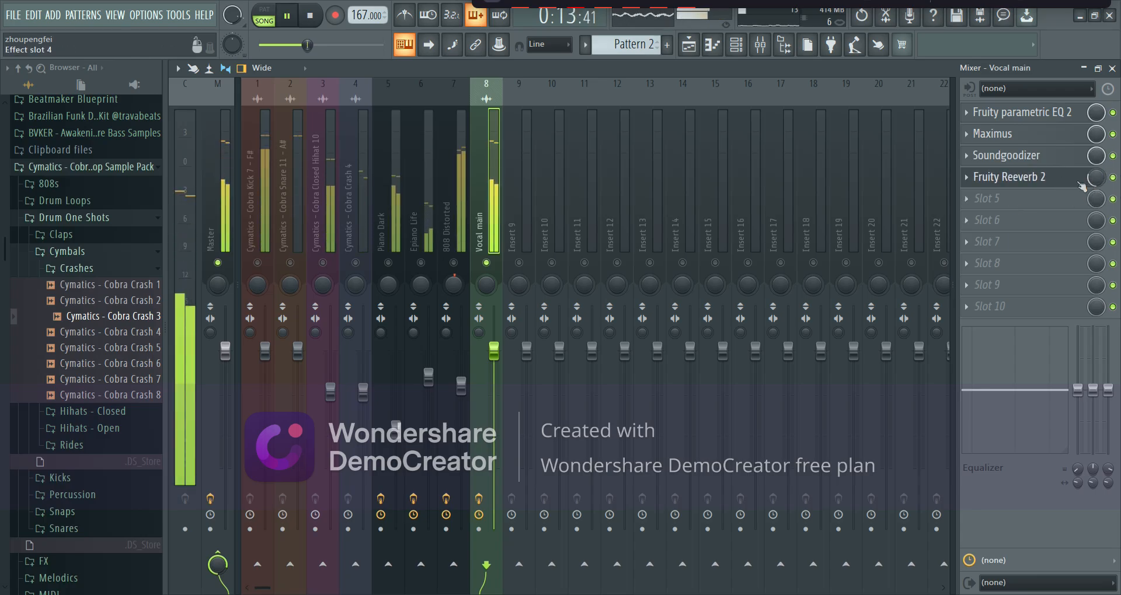
key(space)
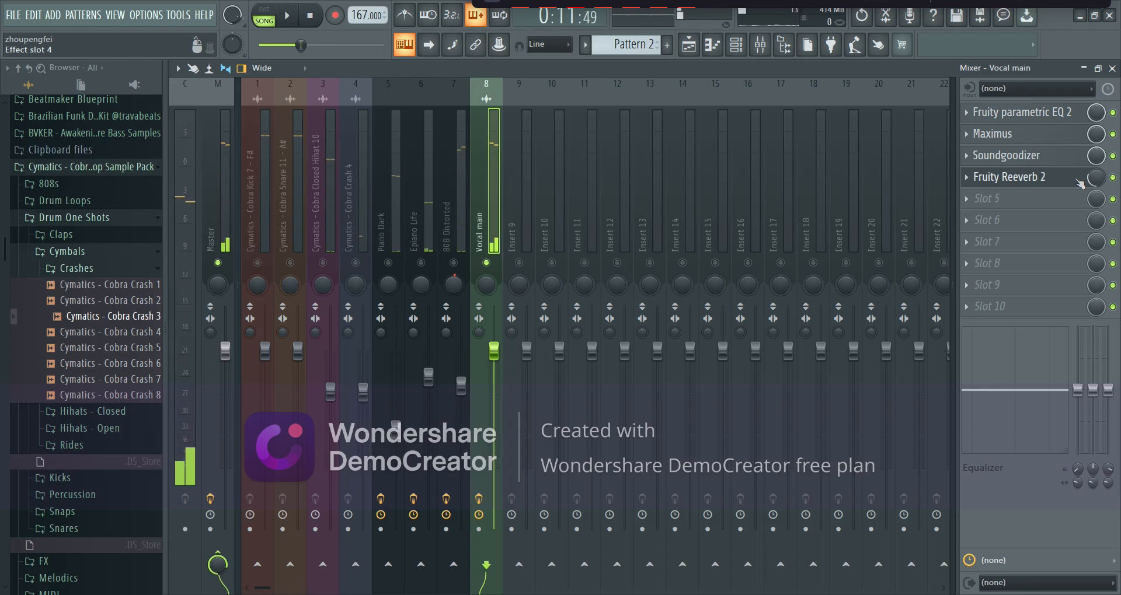
Add Fruity Delay 3 to slot 5 of Vocal main, reduce its mix level to about 36% and play the vocal.
click(997, 201)
click(707, 151)
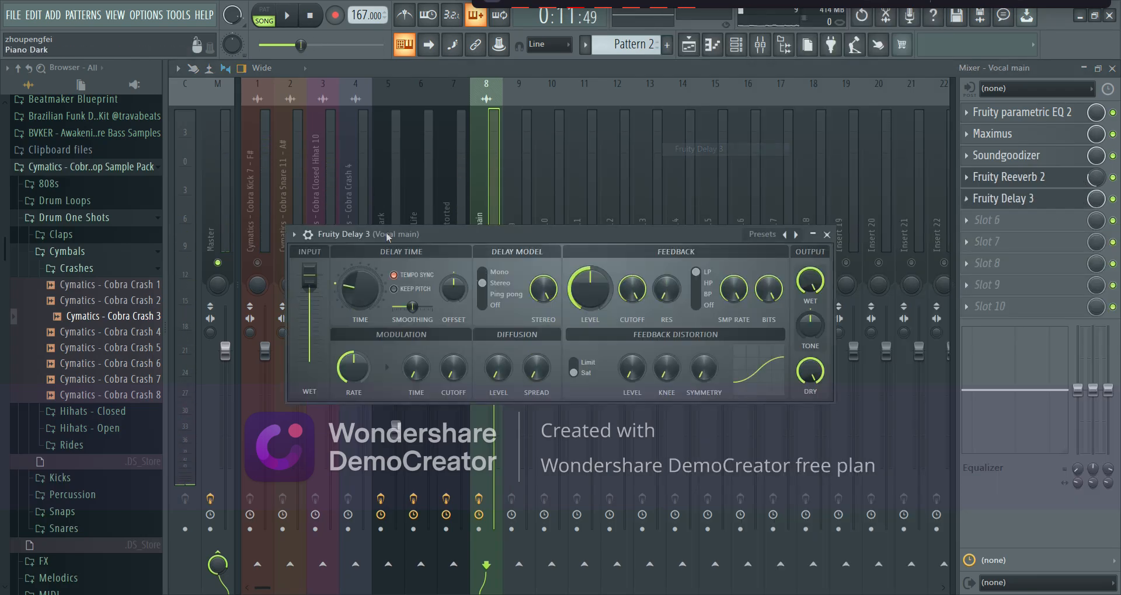
drag(504, 231, 458, 181)
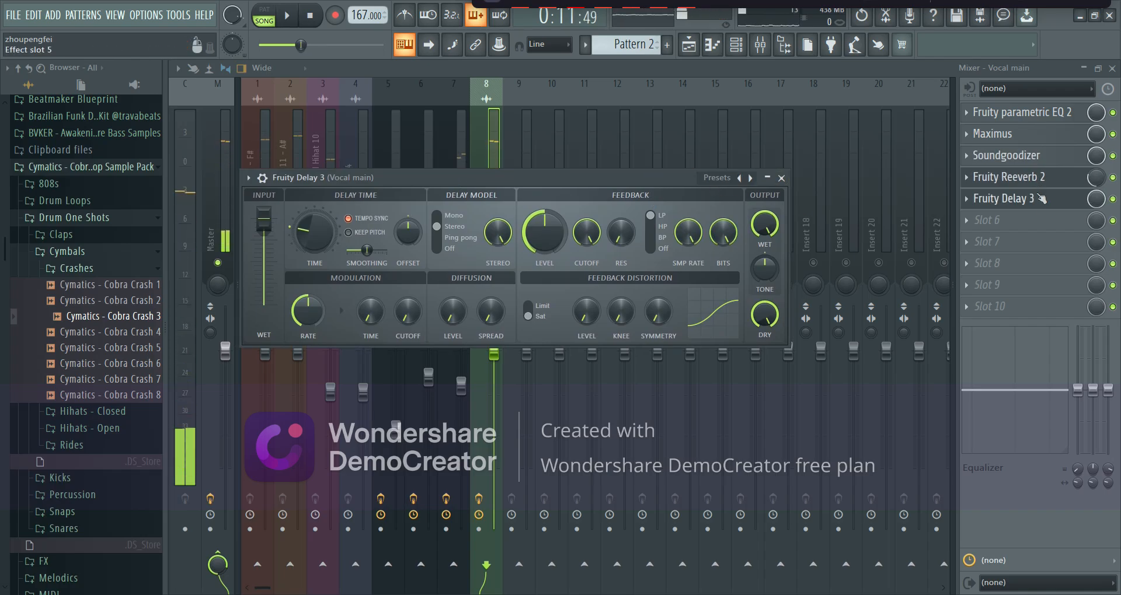
key(Escape)
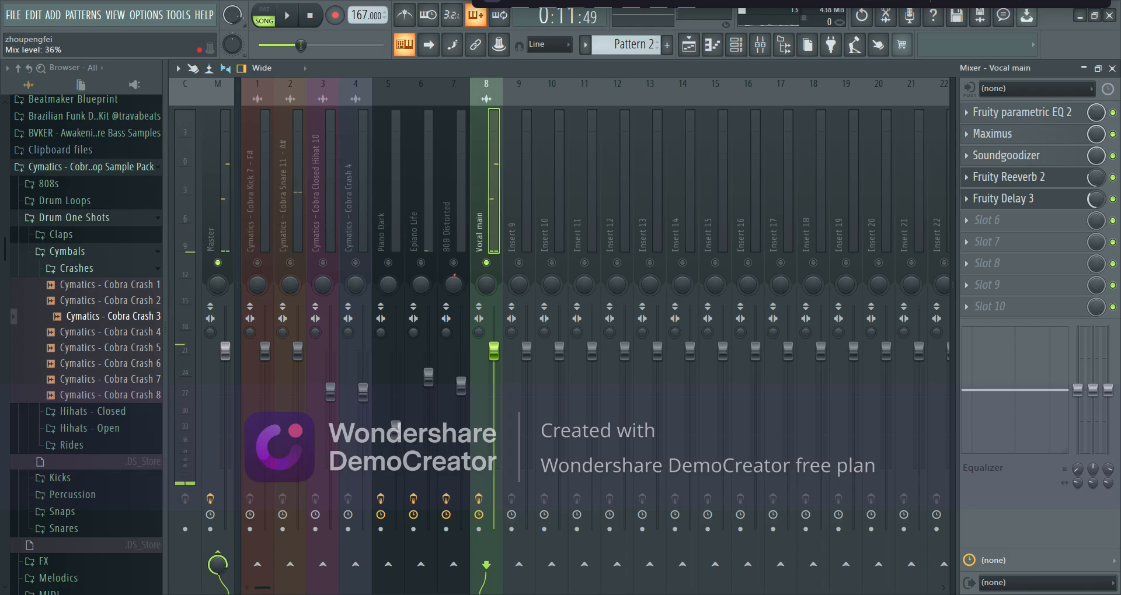
key(space)
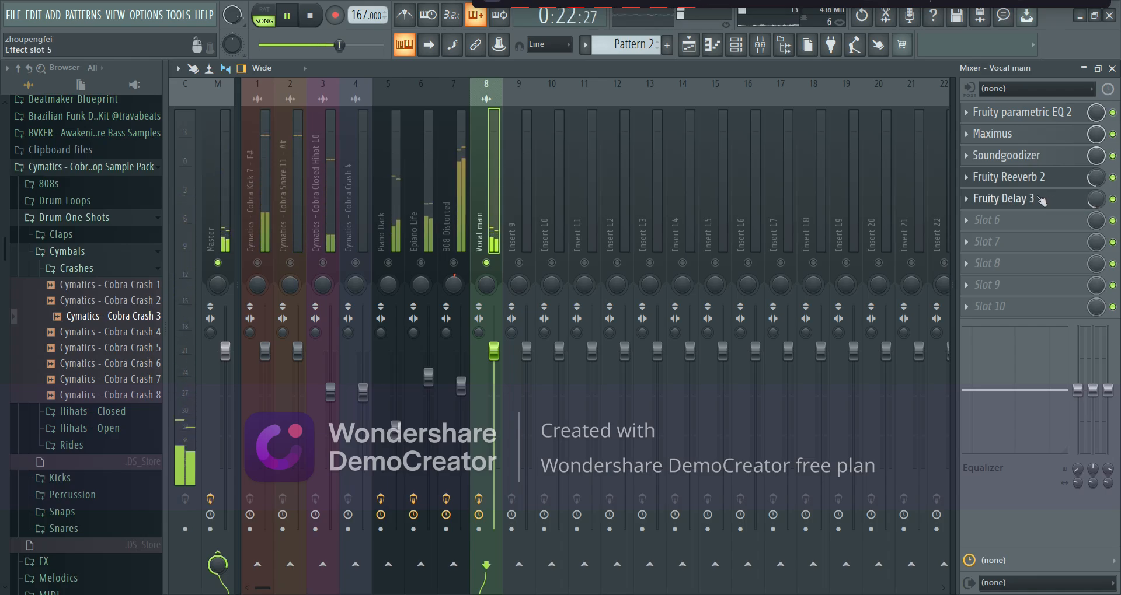
key(space)
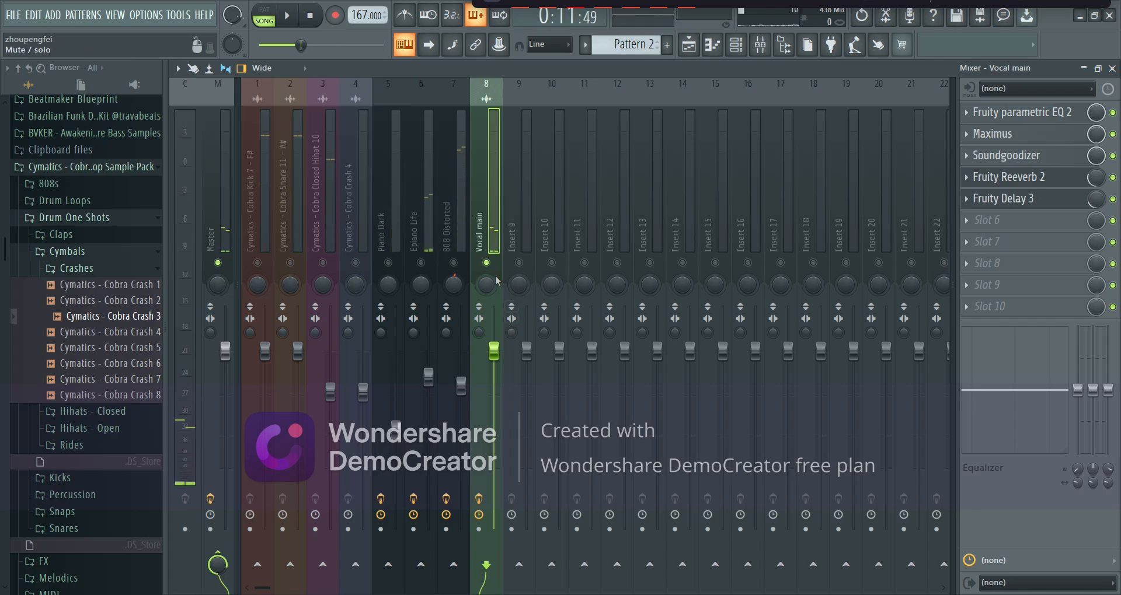
Unsolo the Vocal main mixer track, close the Fruity Delay 3 window and play the vocal with the full beat.
click(1083, 68)
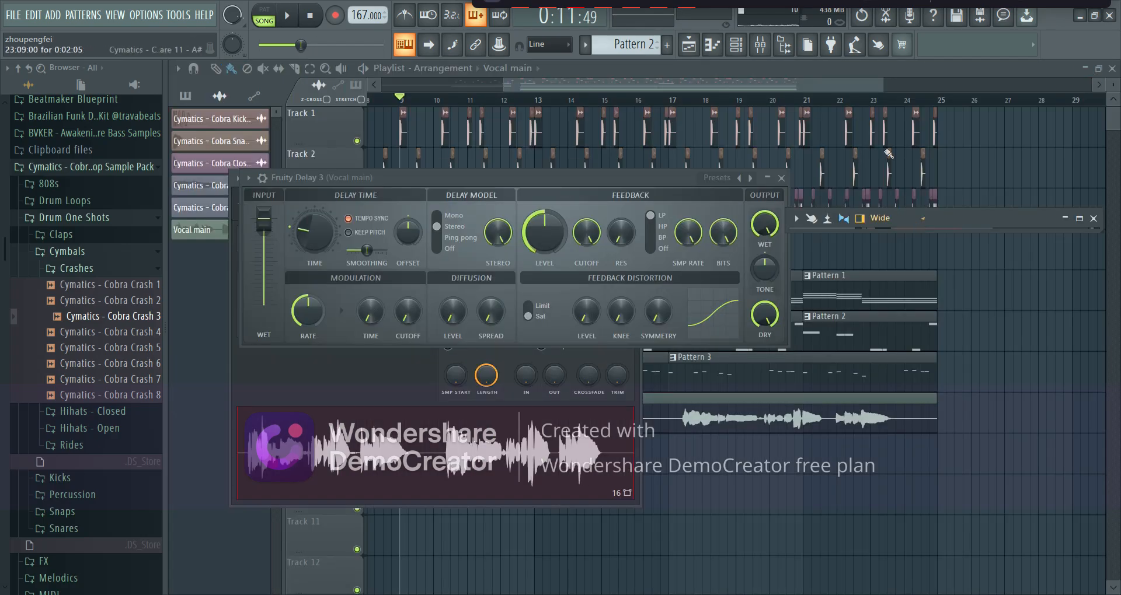
click(759, 47)
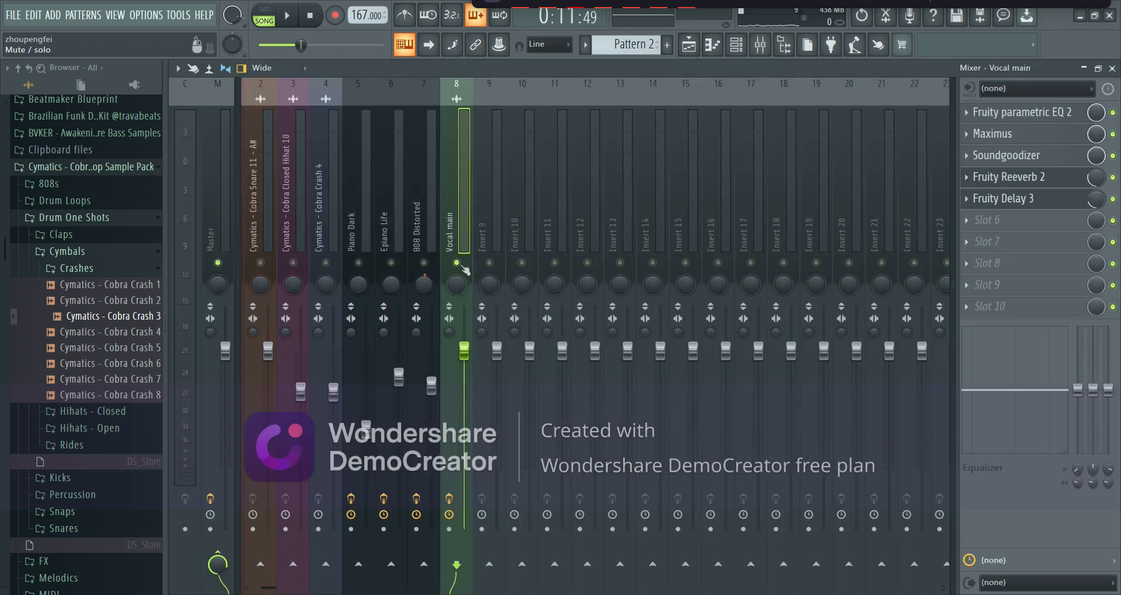
click(1112, 68)
click(783, 177)
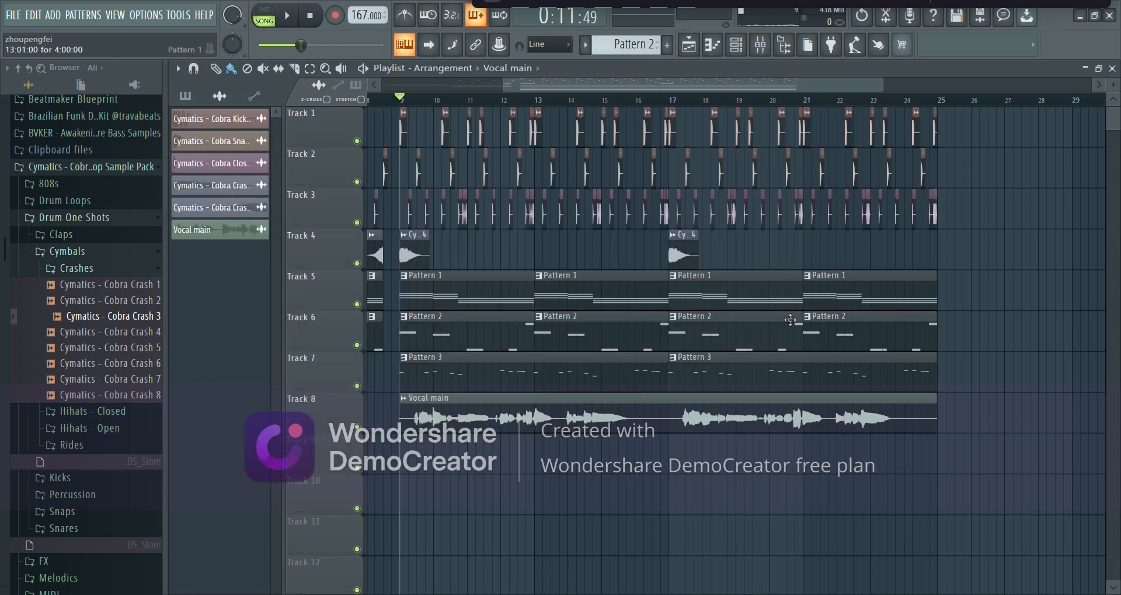
key(space)
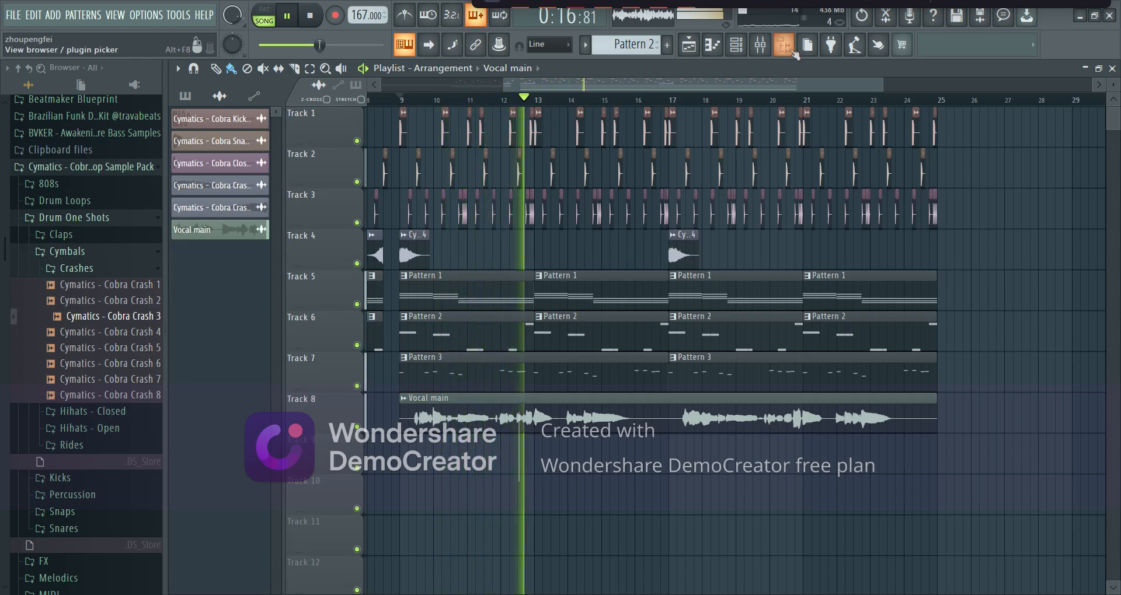
click(774, 48)
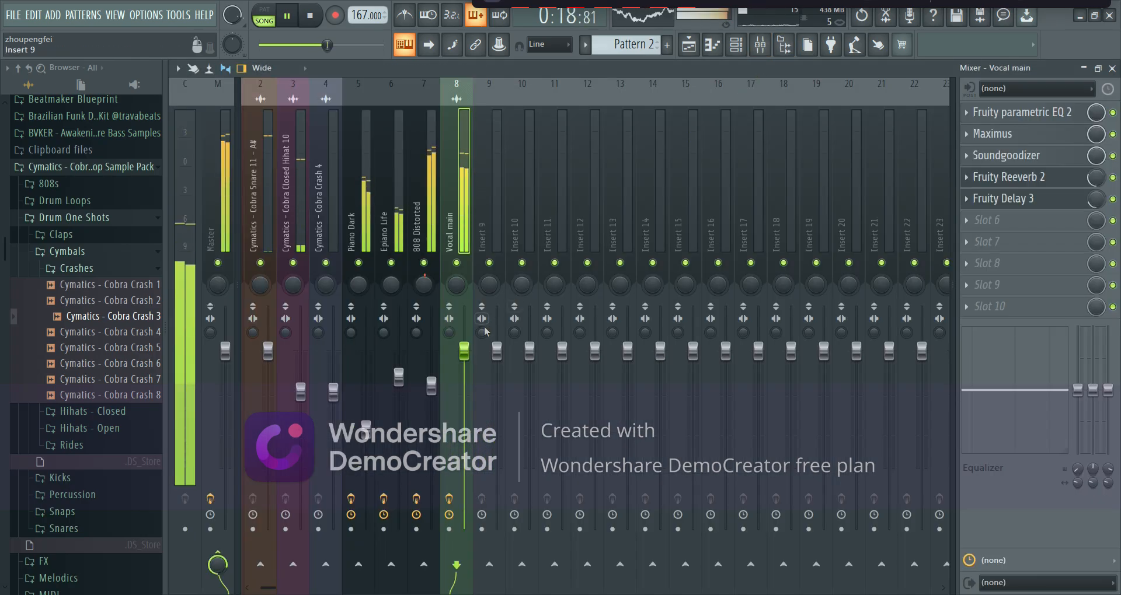
key(space)
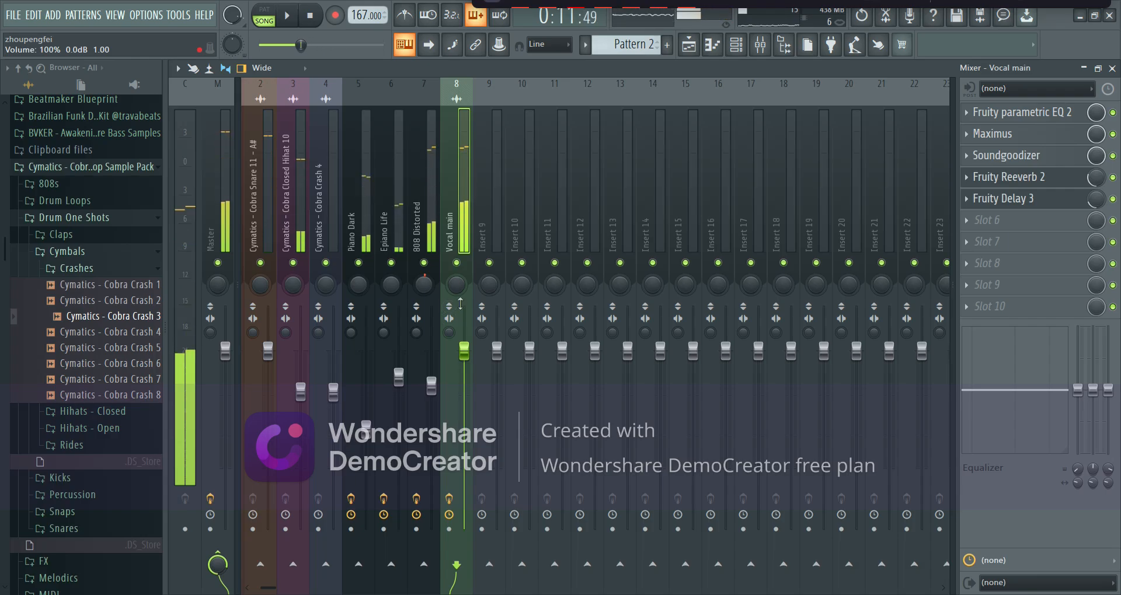
Add Fruity Compressor to slot 6 of the Vocal main mixer track and play the mix with its default settings.
click(992, 225)
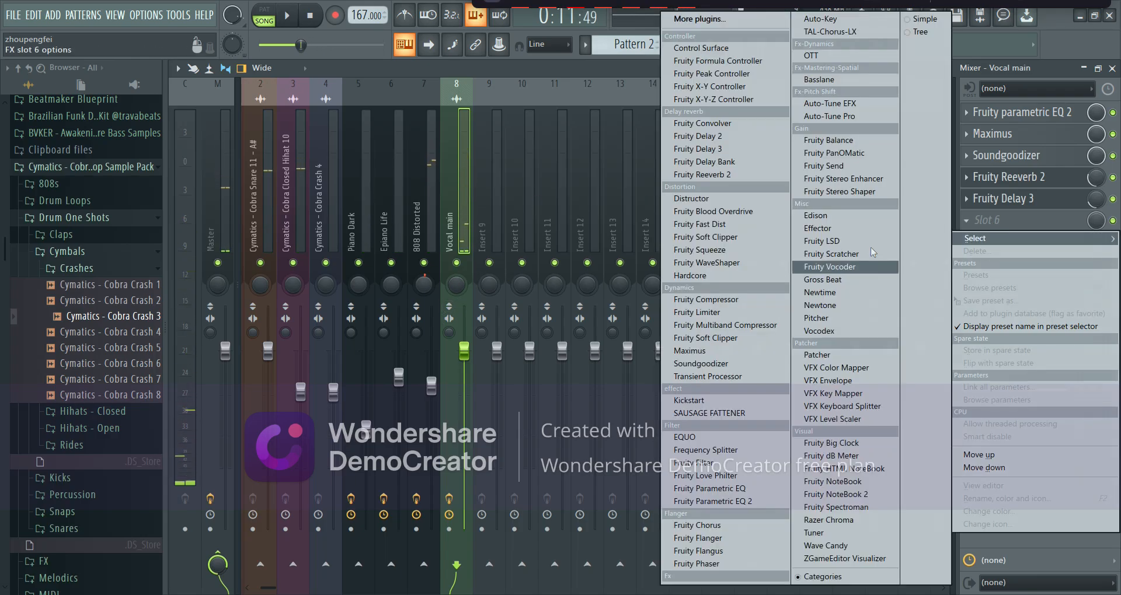
click(751, 304)
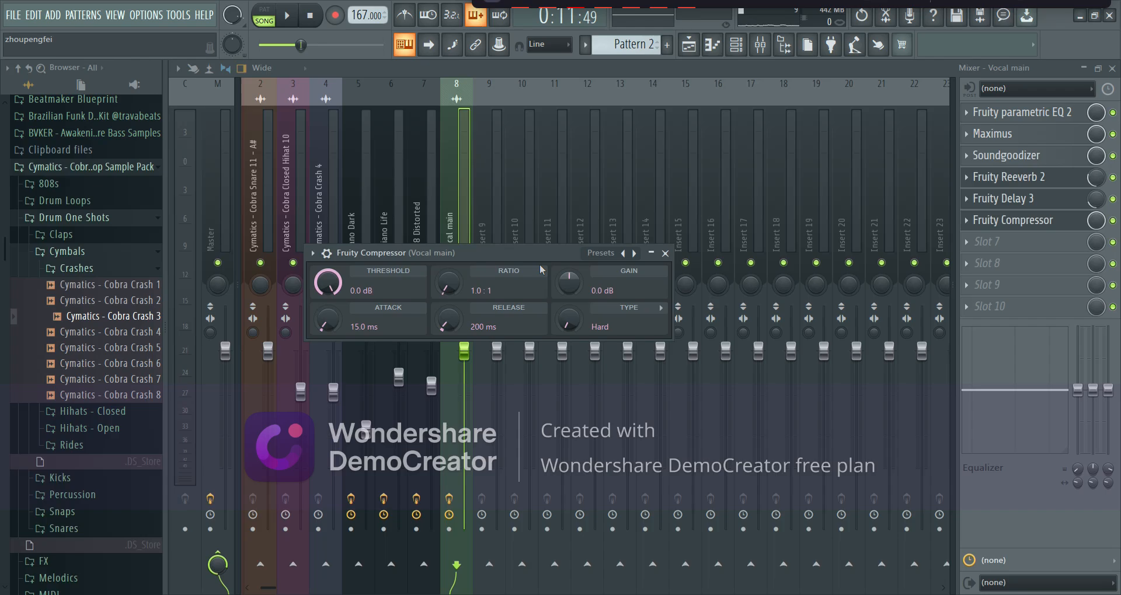
click(665, 253)
key(space)
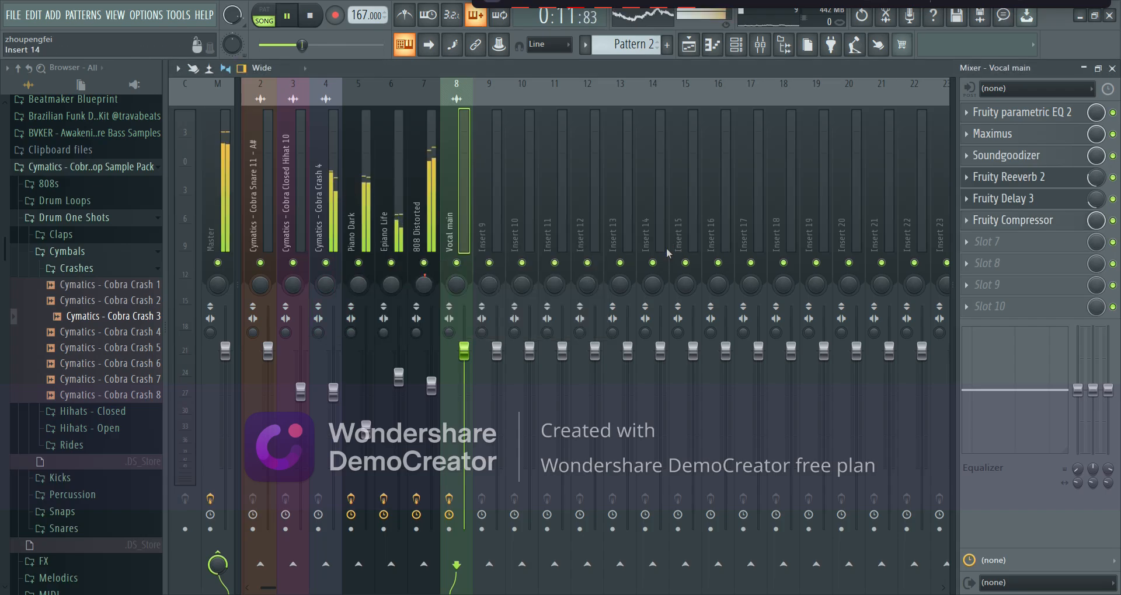
click(1001, 220)
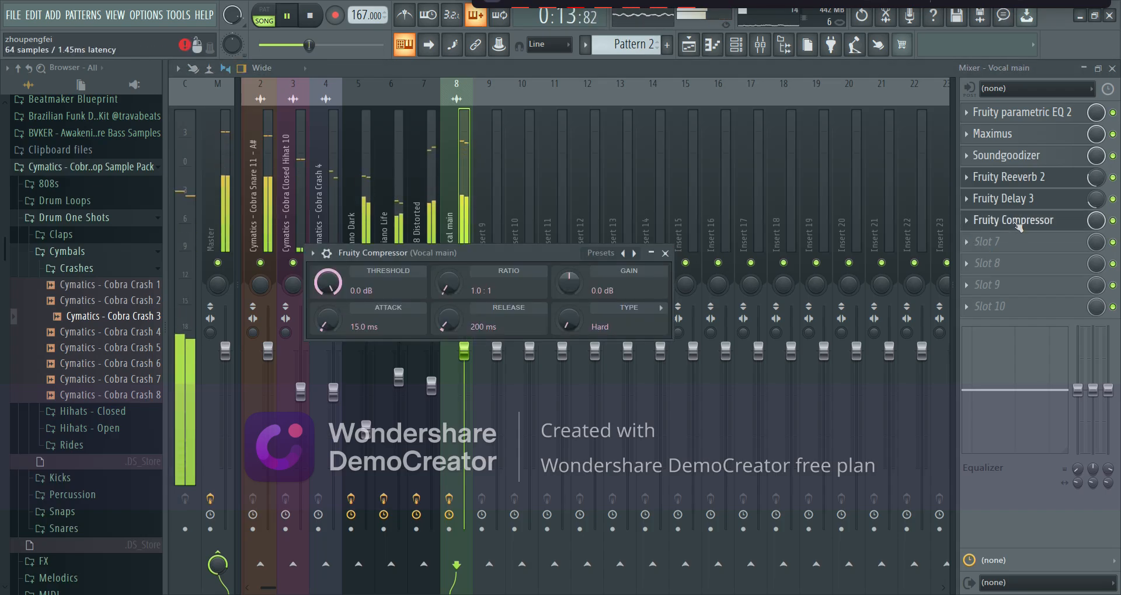
key(space)
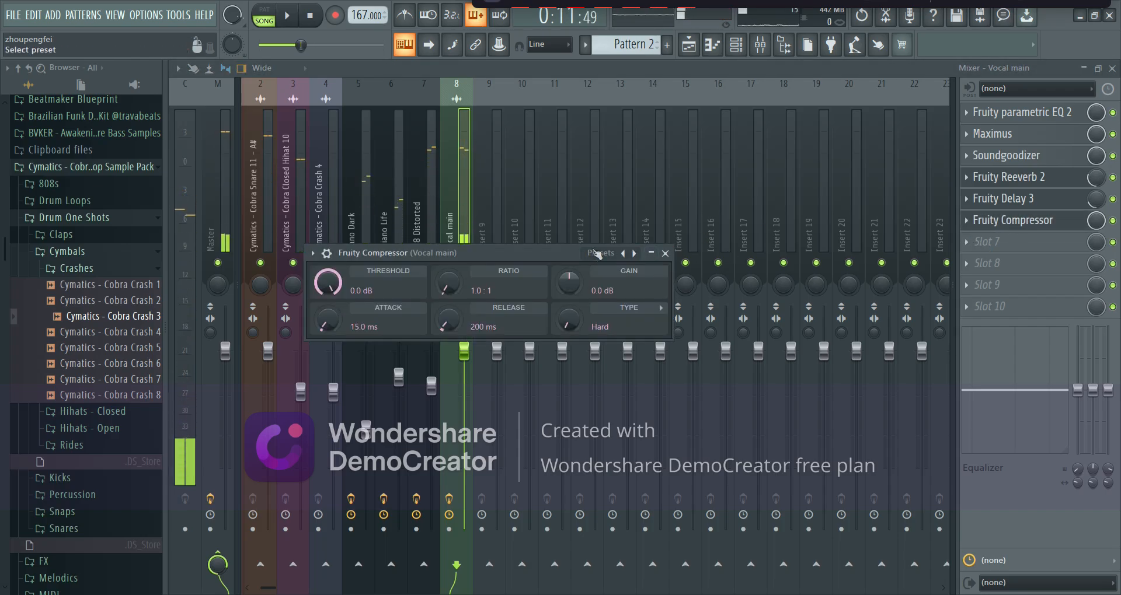
Apply the Light preset to Fruity Compressor, close the plugin and play the mix back in the playlist.
click(595, 254)
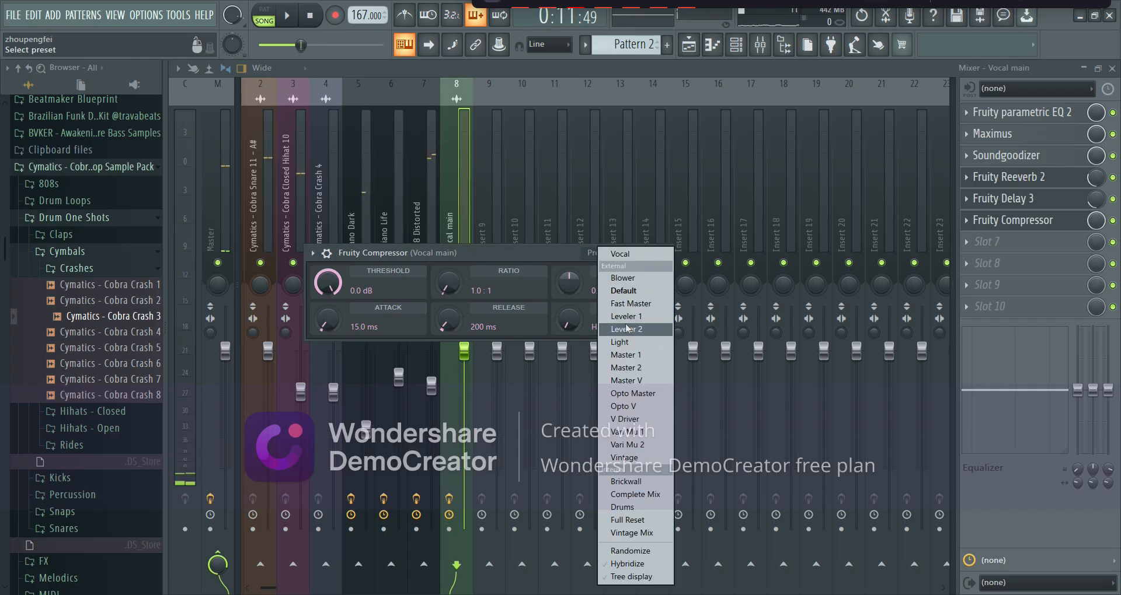
click(624, 344)
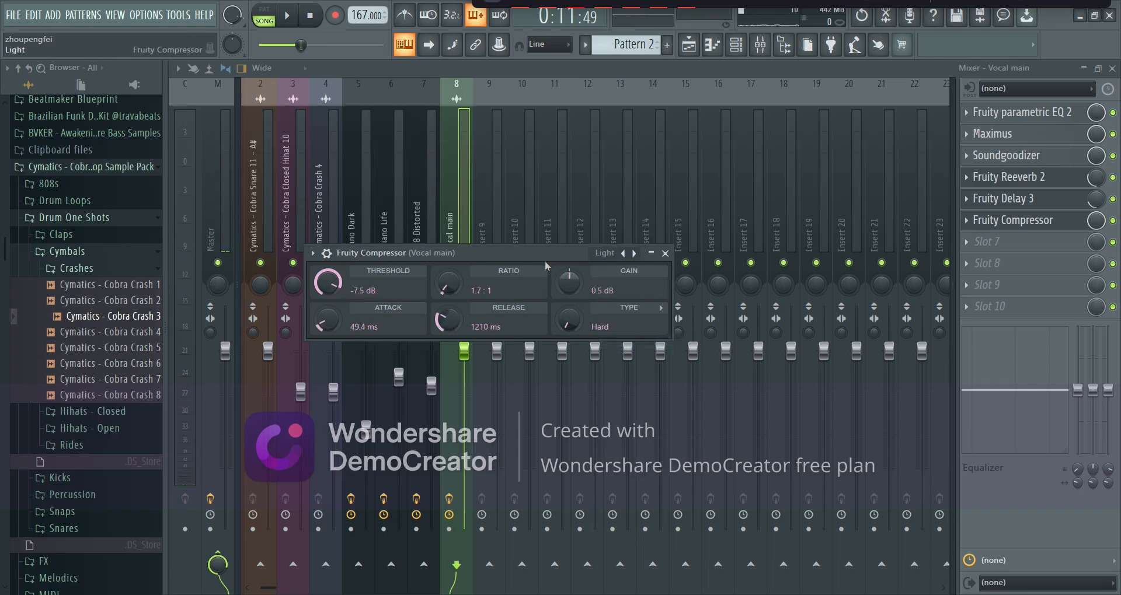
key(space)
click(665, 254)
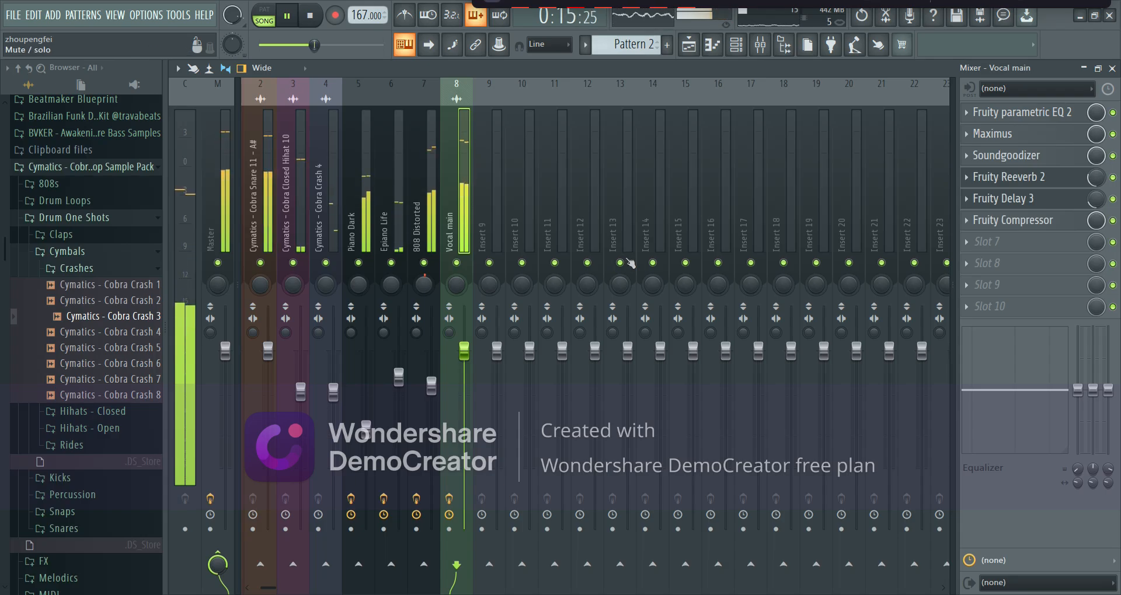
key(F5)
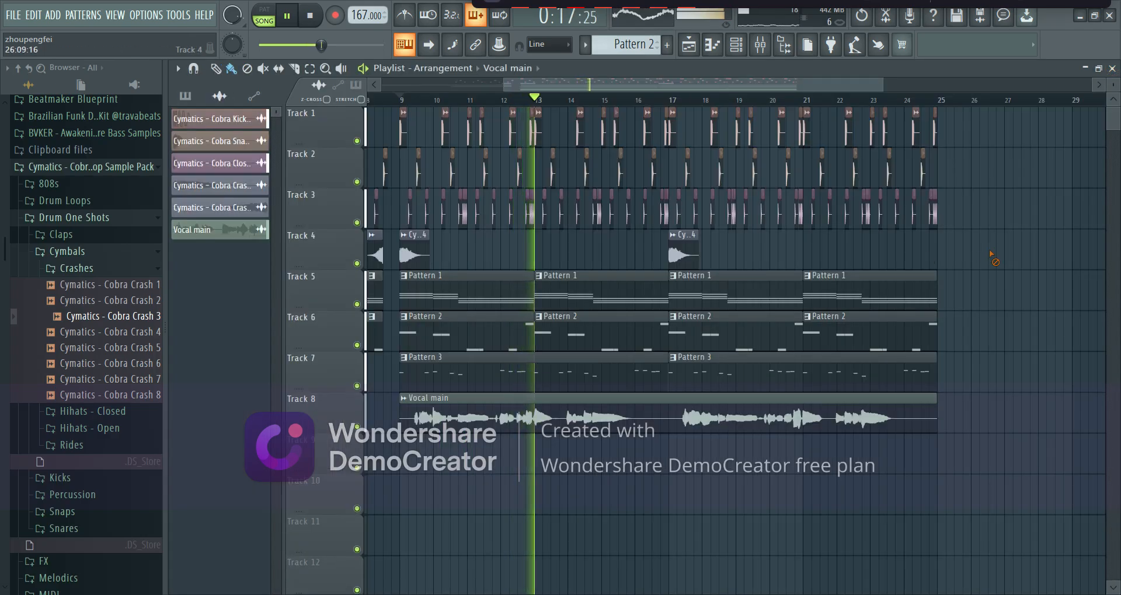
key(space)
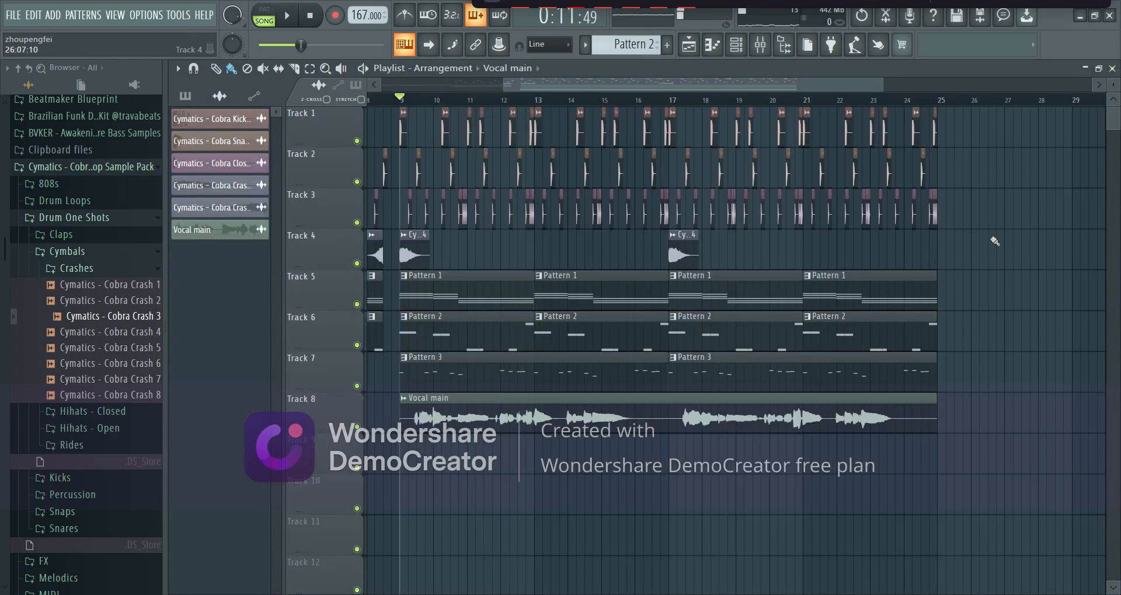
Play the whole arrangement from bar 1 to review the vocal in the beat.
scroll(975, 230, down, 4)
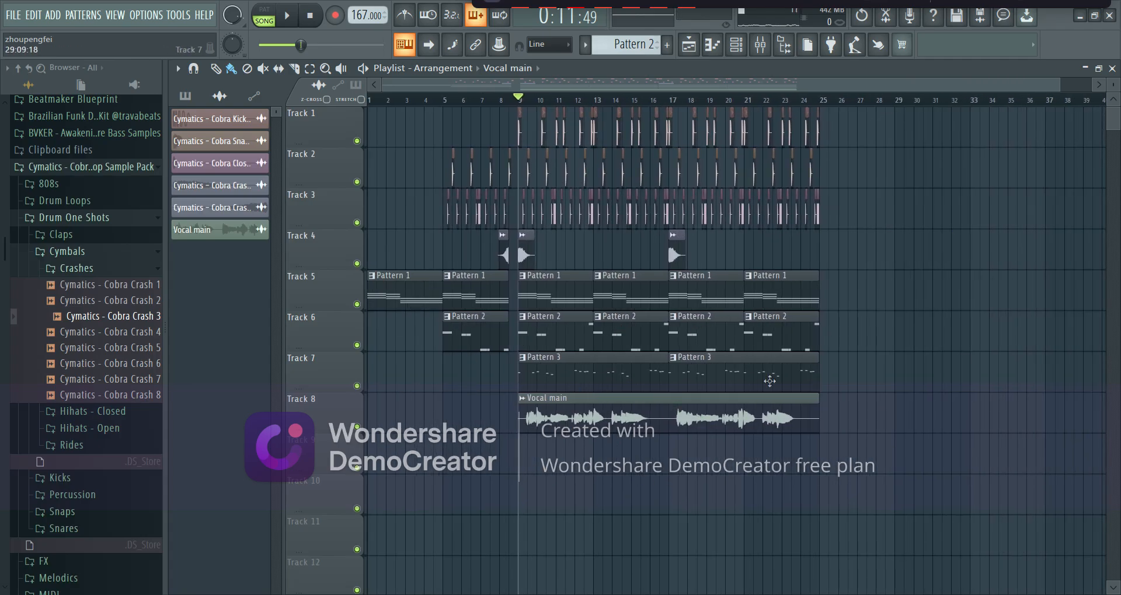
click(368, 100)
key(space)
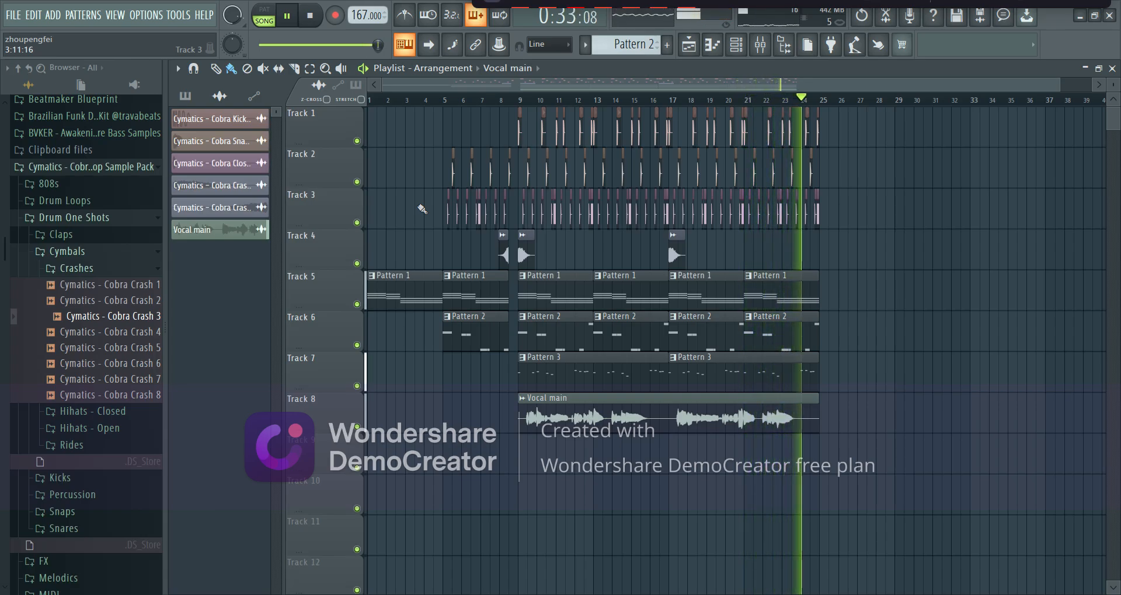
key(space)
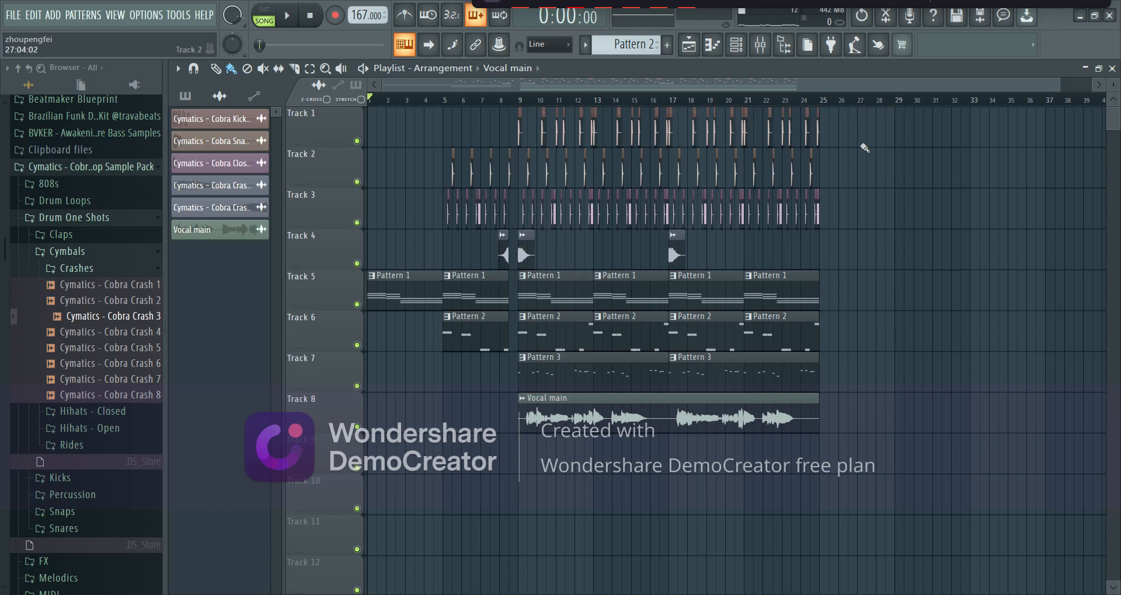
Try duplicating the clips on tracks 1 to 7 from bar 9 to bar 25, undo it and clear the selection.
drag(856, 108, 516, 391)
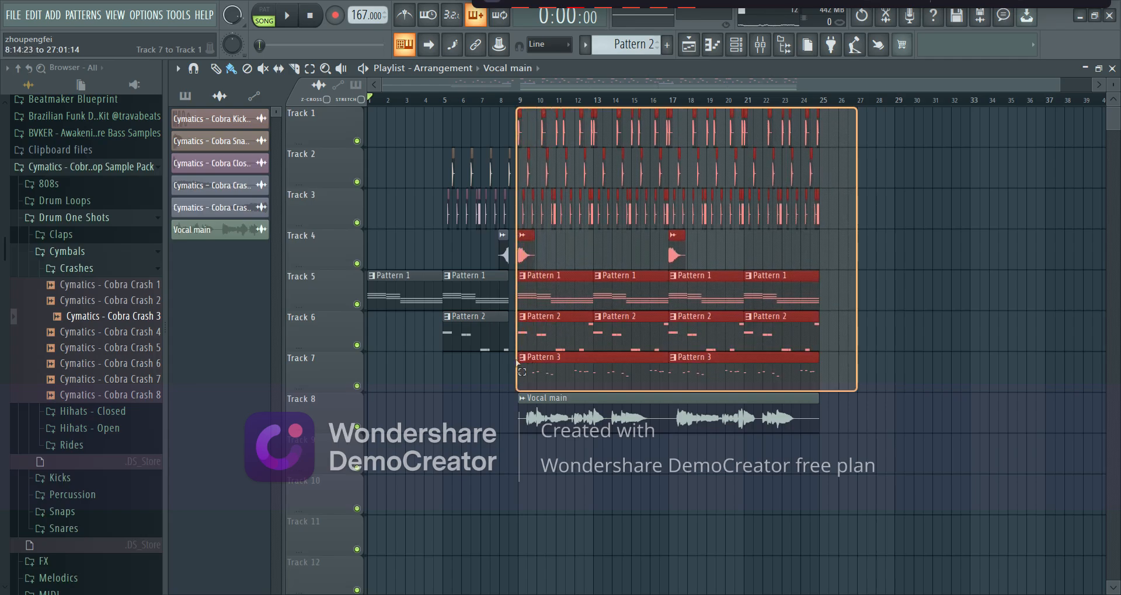
key(ctrl+b)
scroll(845, 387, right, 3)
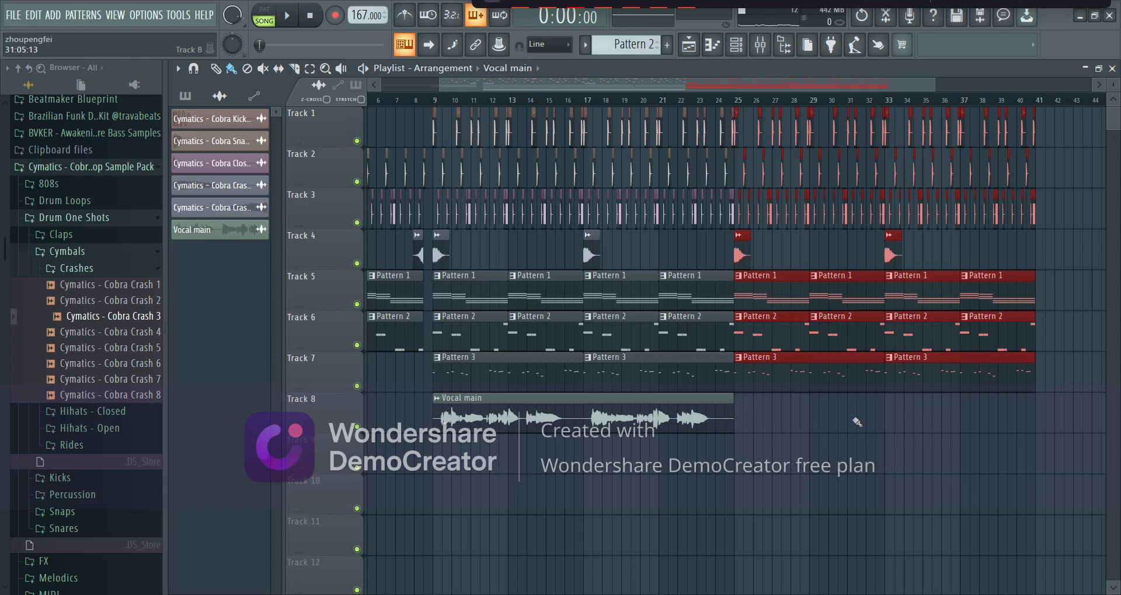
key(ctrl+z)
scroll(856, 422, left, 2)
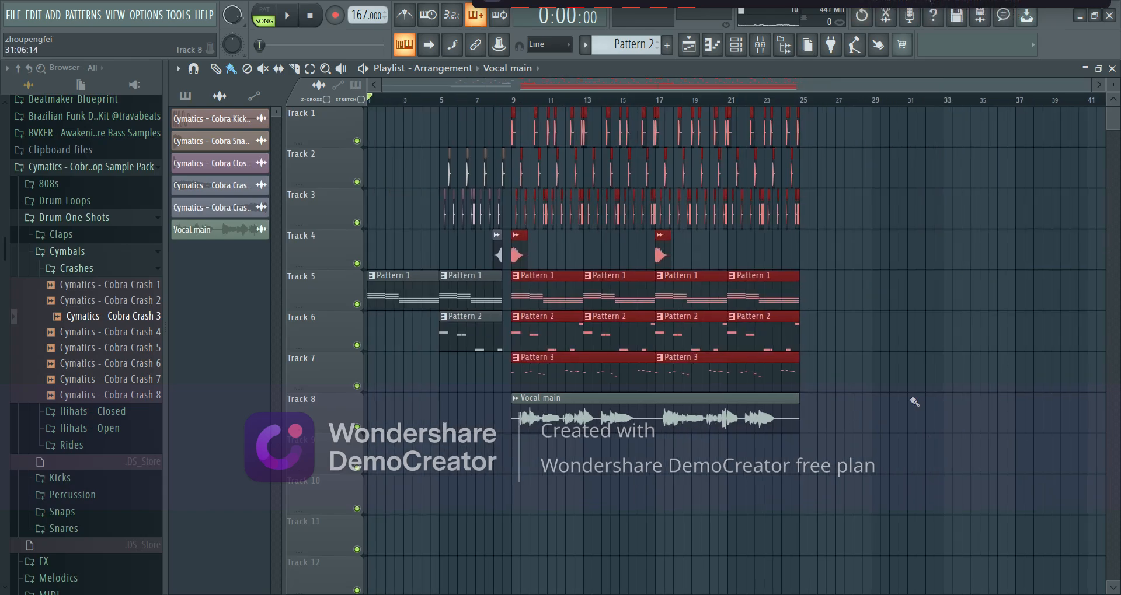
ctrl+click(914, 399)
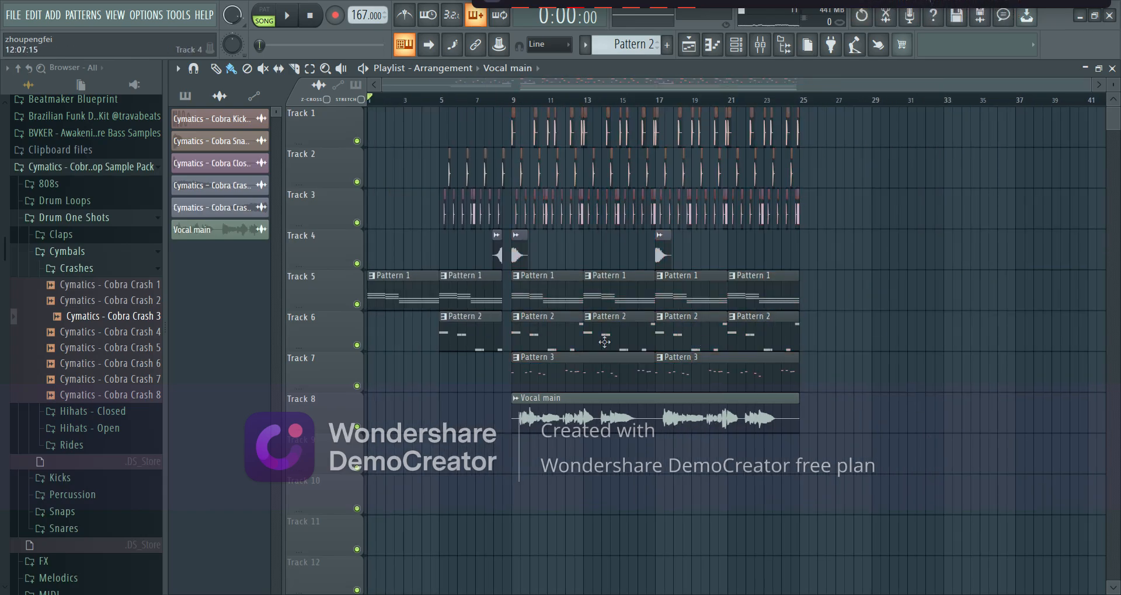